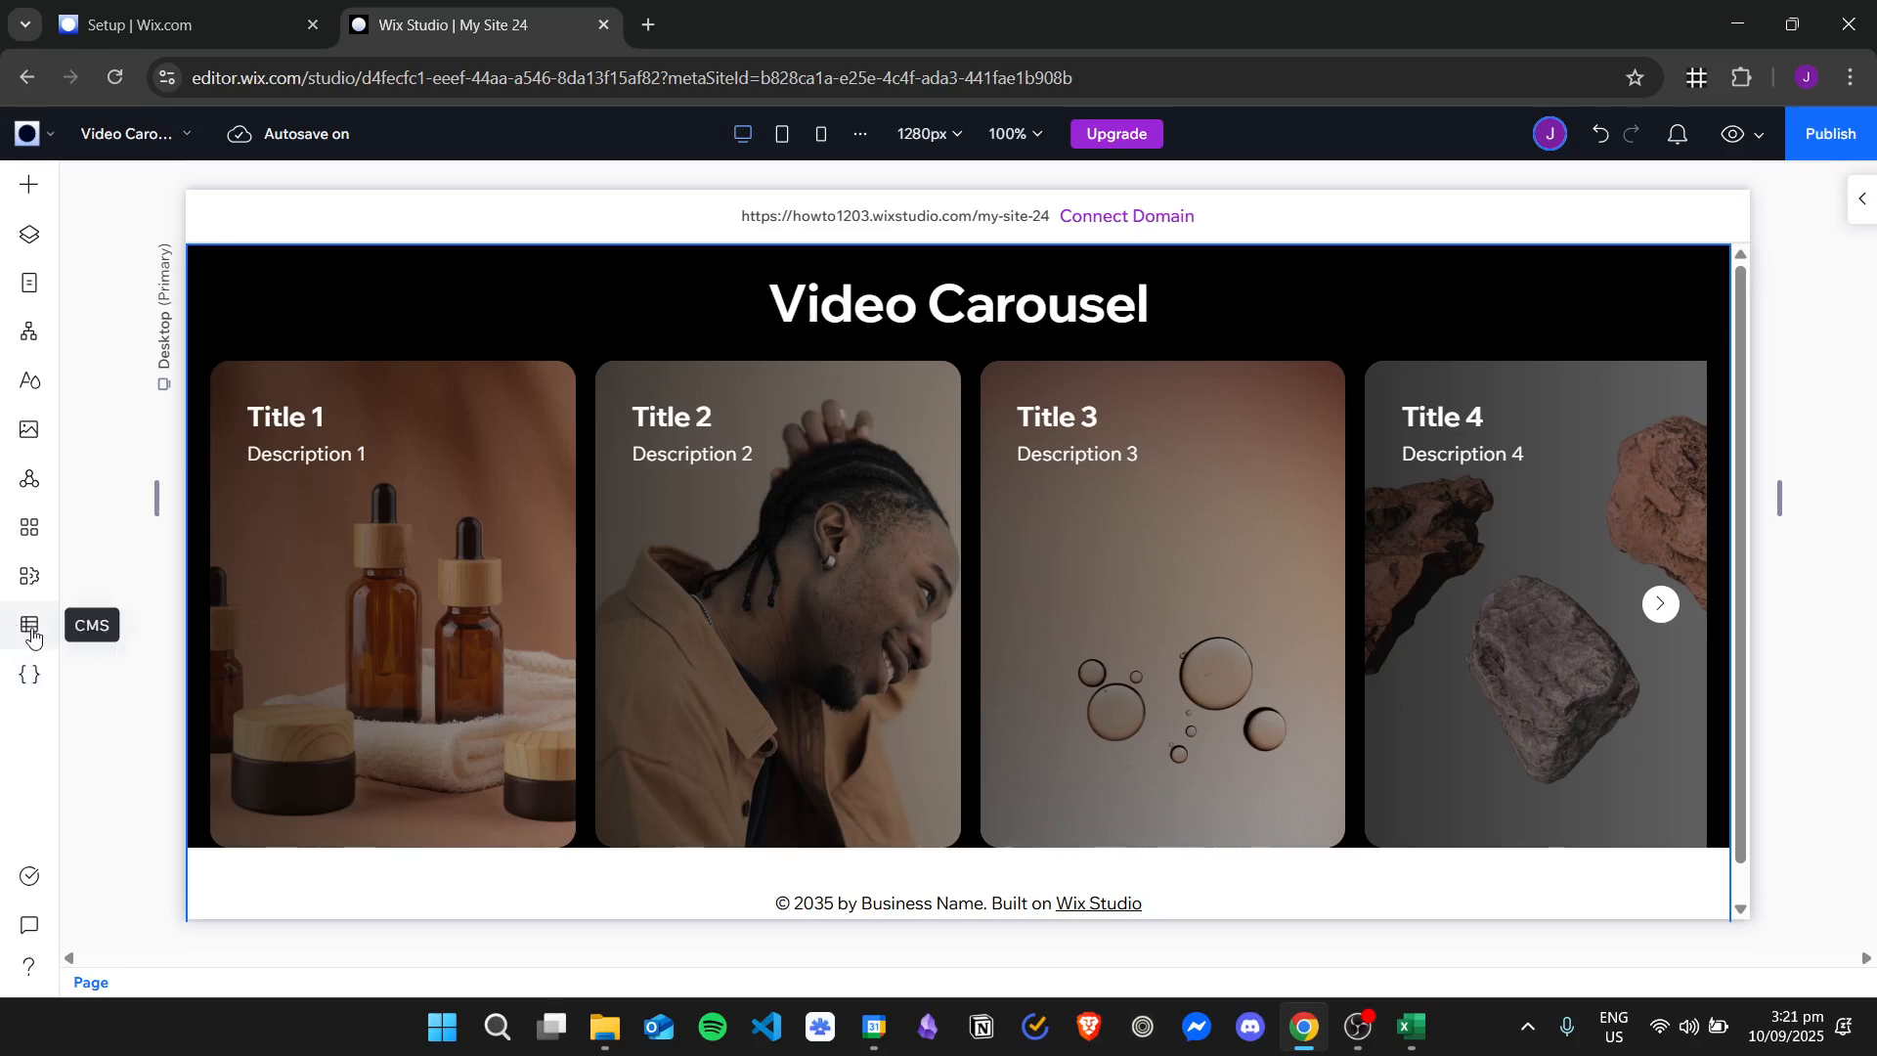
Set up the CMS from the Custom preset to create its Items collection and dynamic pages.
click(30, 633)
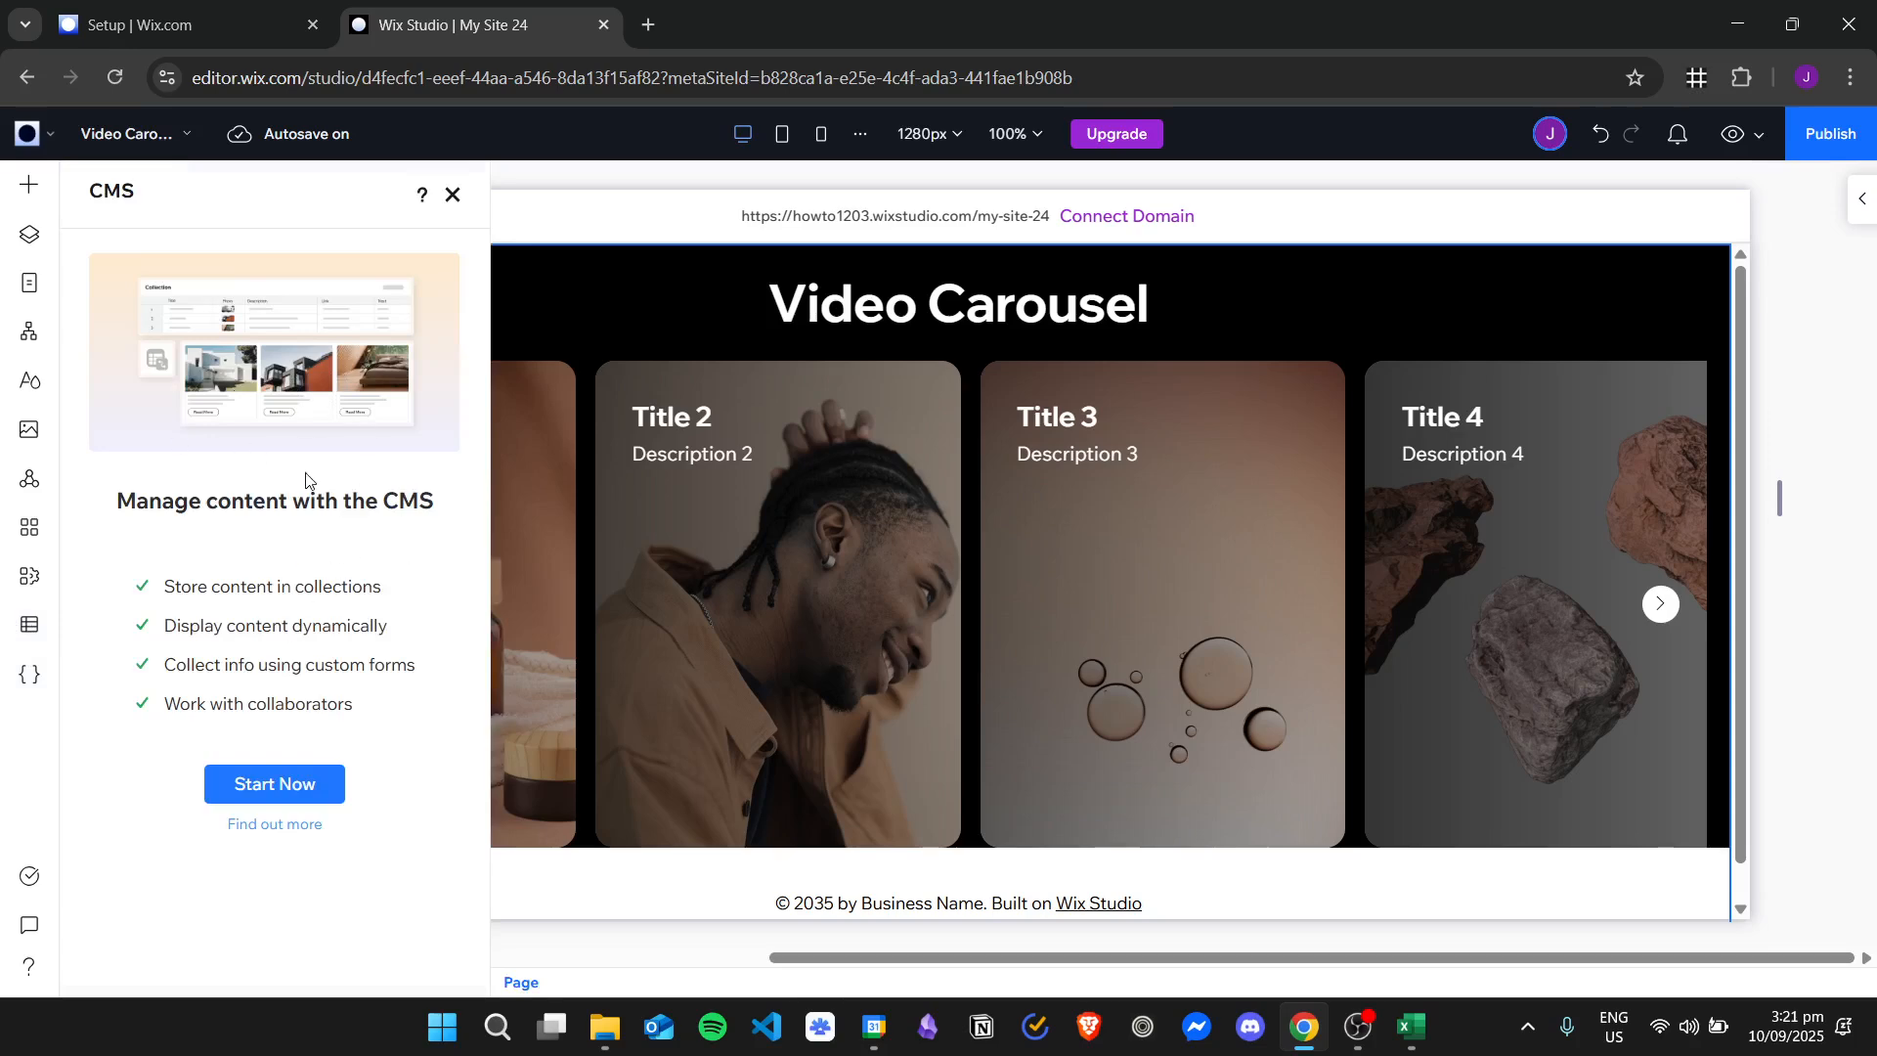
click(275, 783)
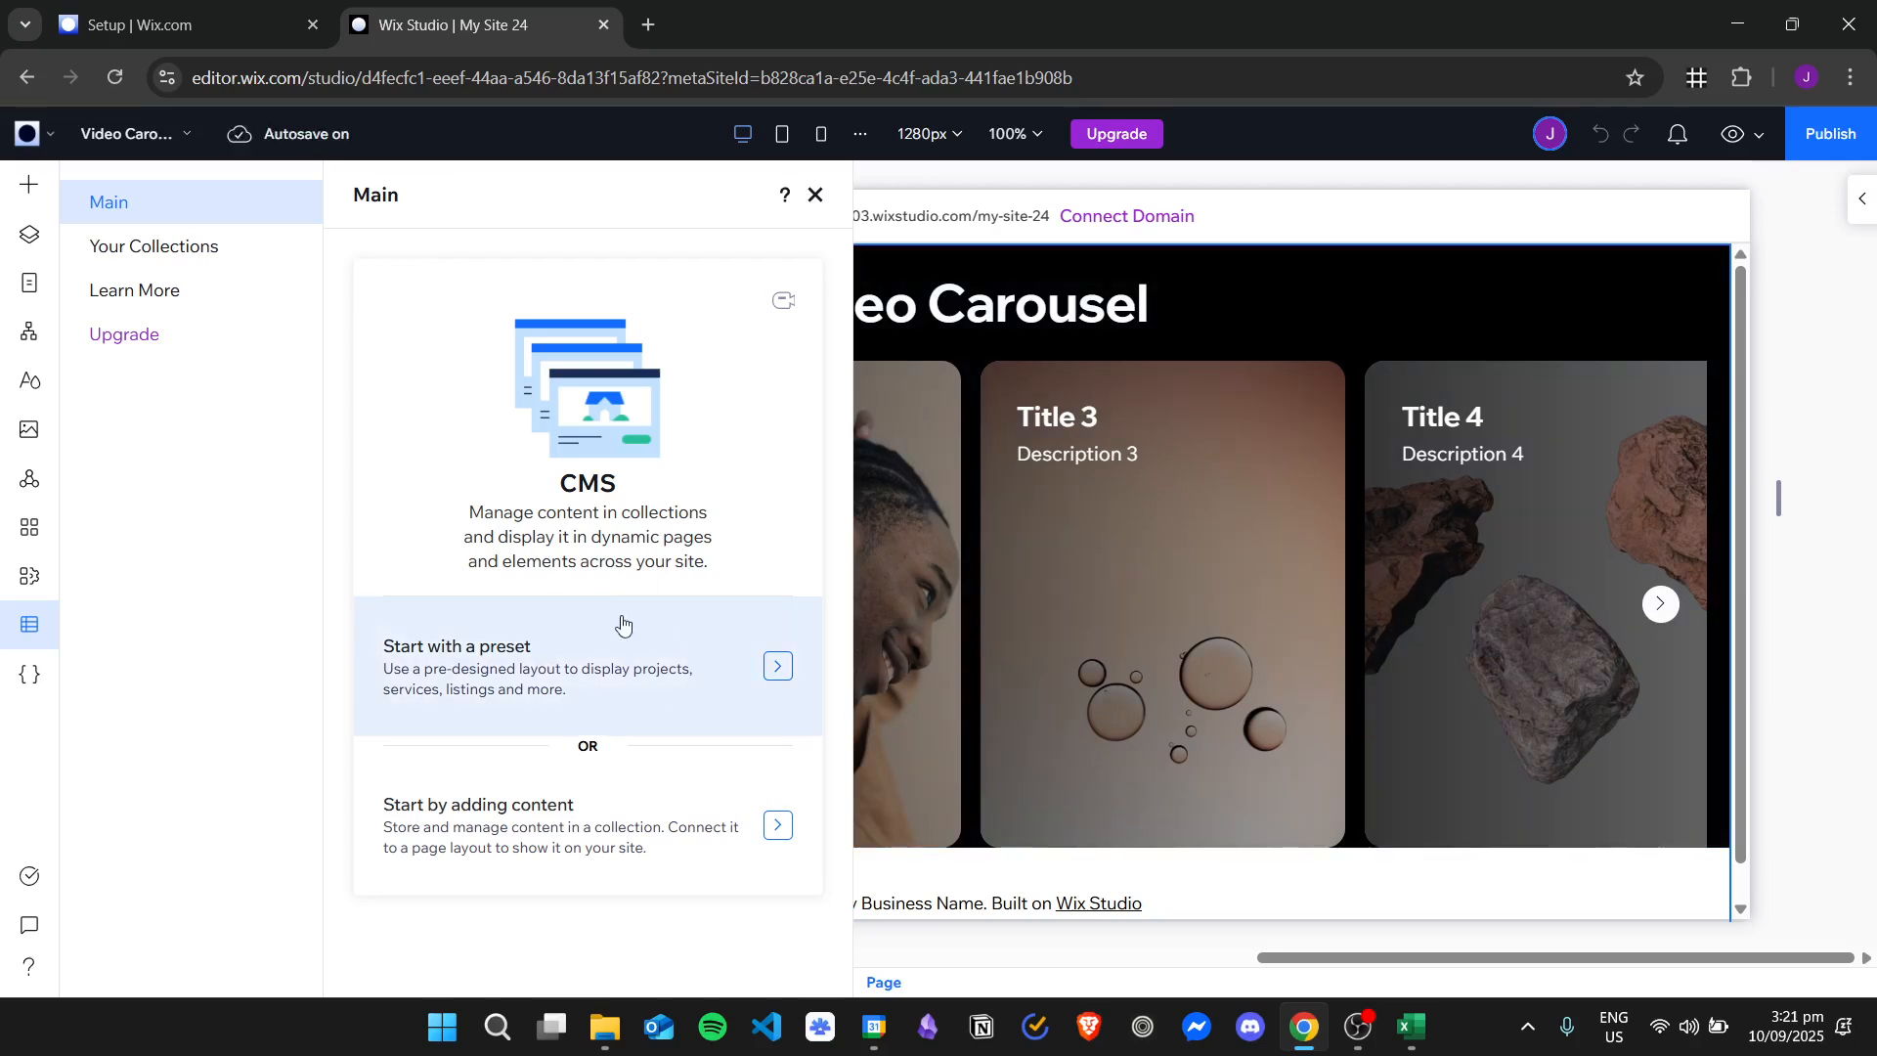
click(703, 649)
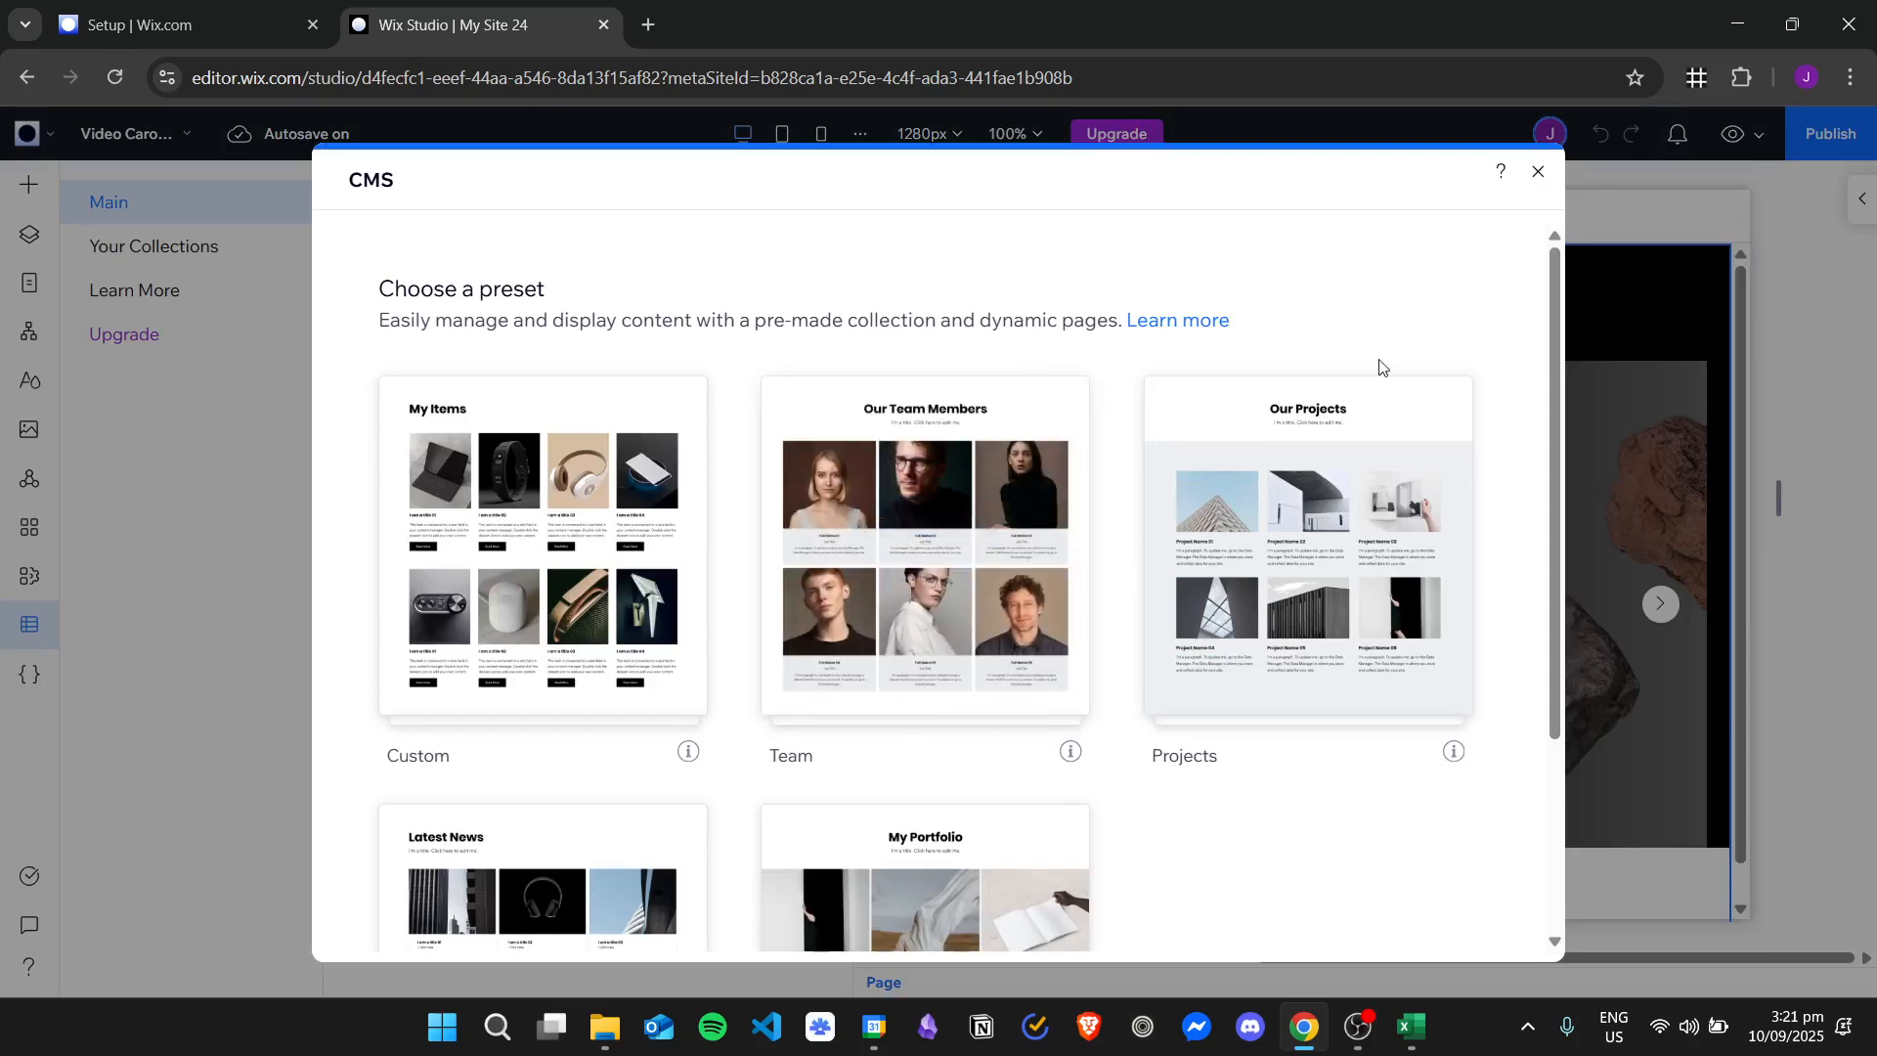
scroll(1325, 727, down, 2)
scroll(1294, 742, down, 2)
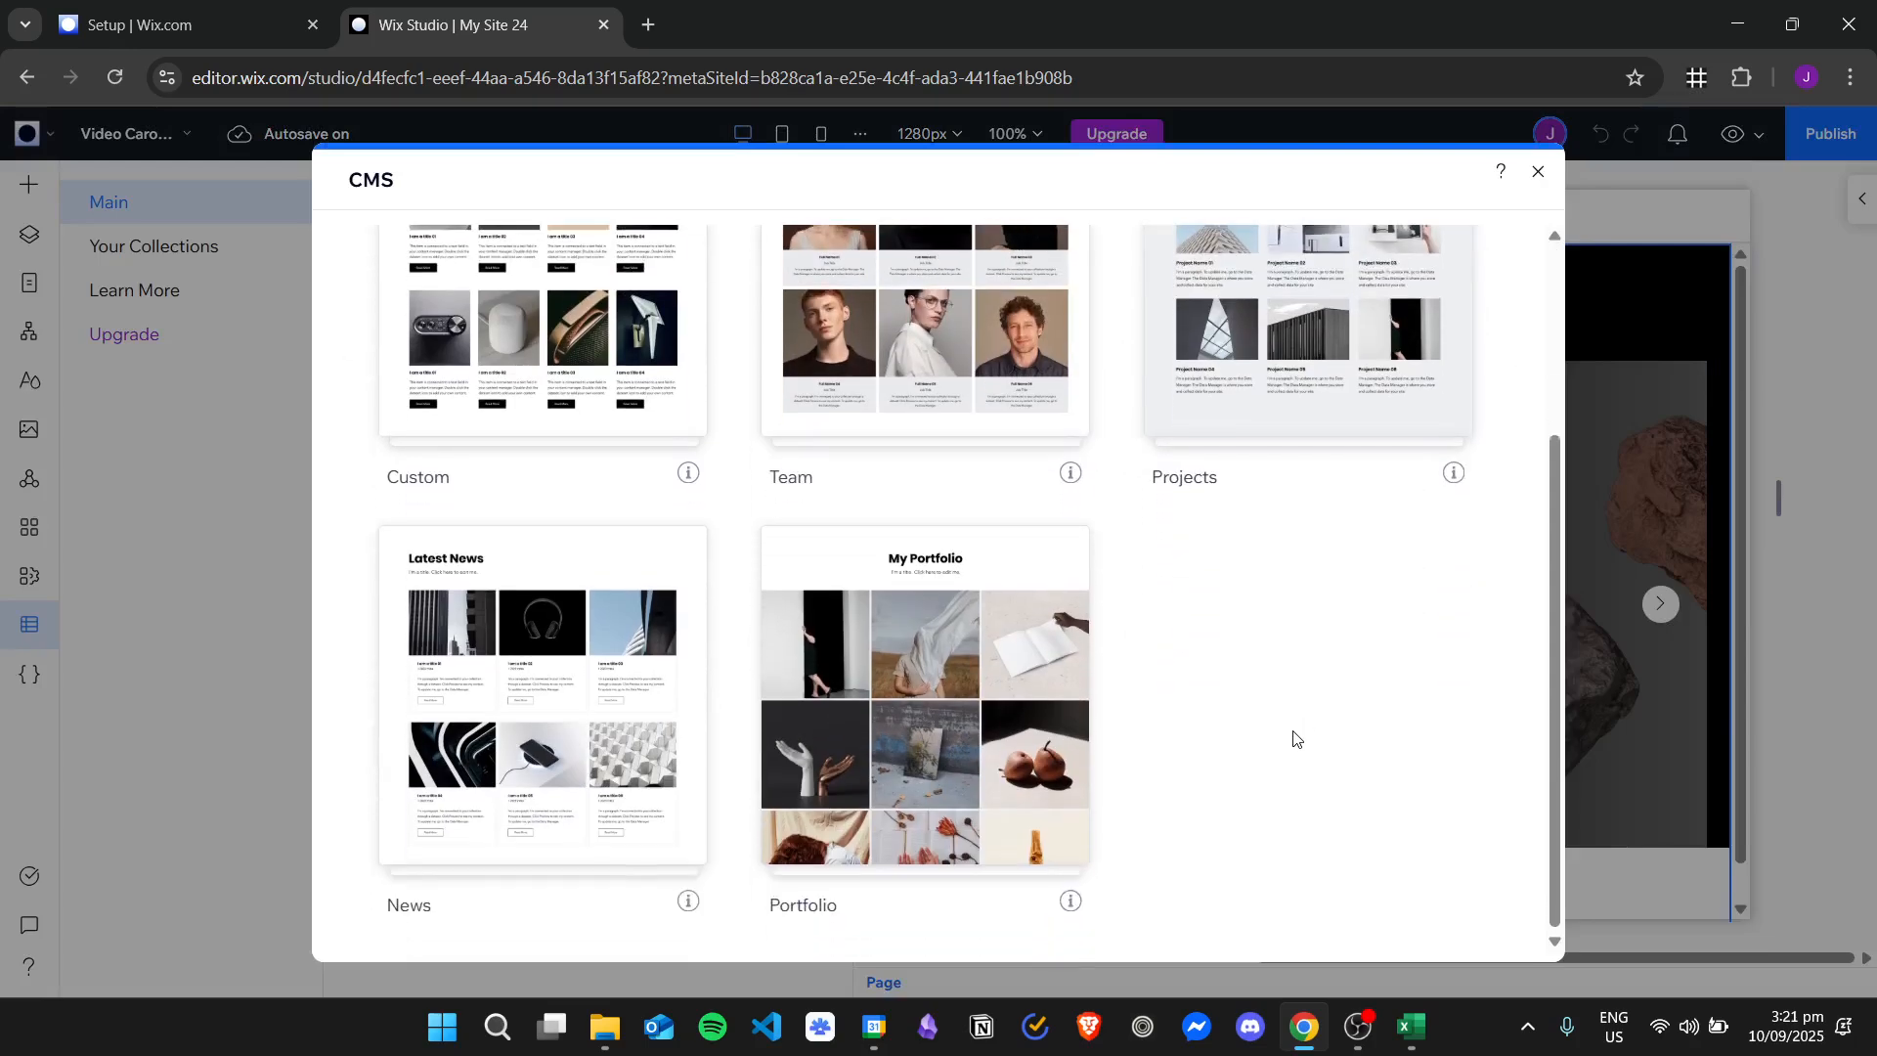
scroll(1295, 711, up, 4)
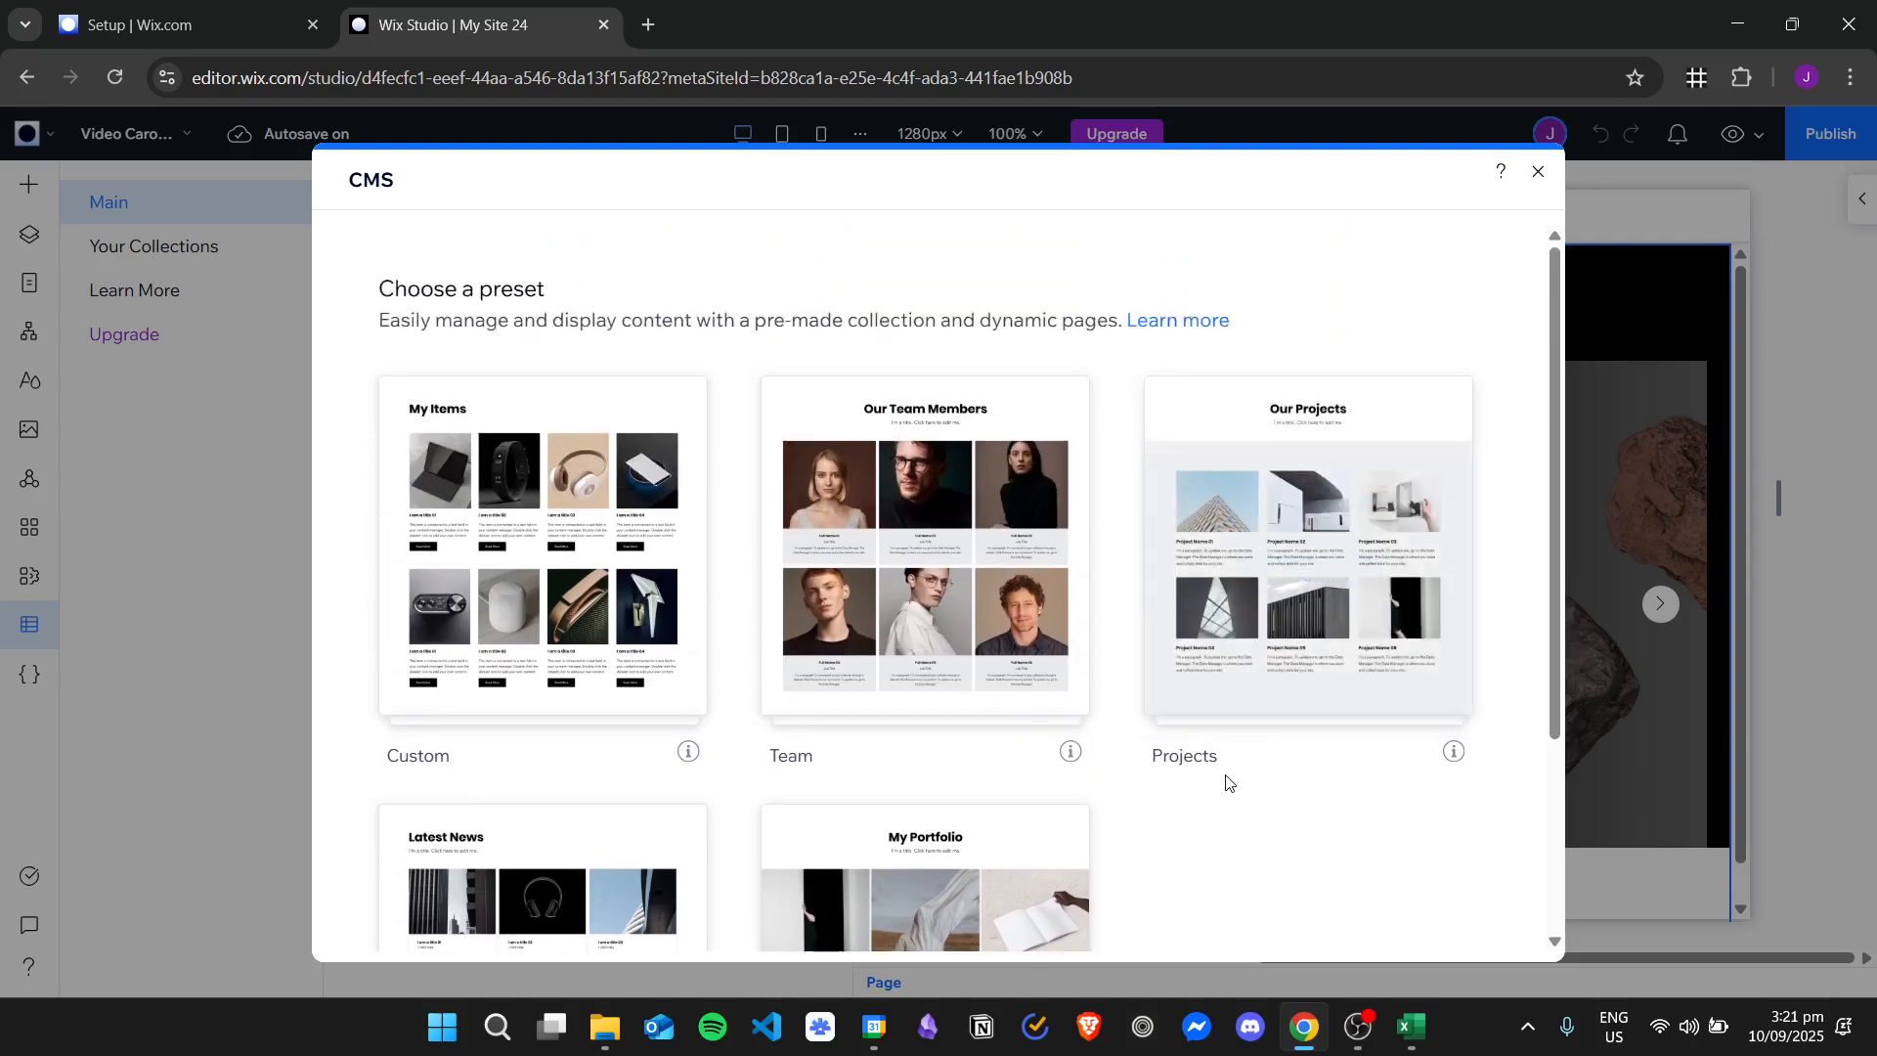
scroll(1229, 776, down, 2)
scroll(1255, 761, up, 2)
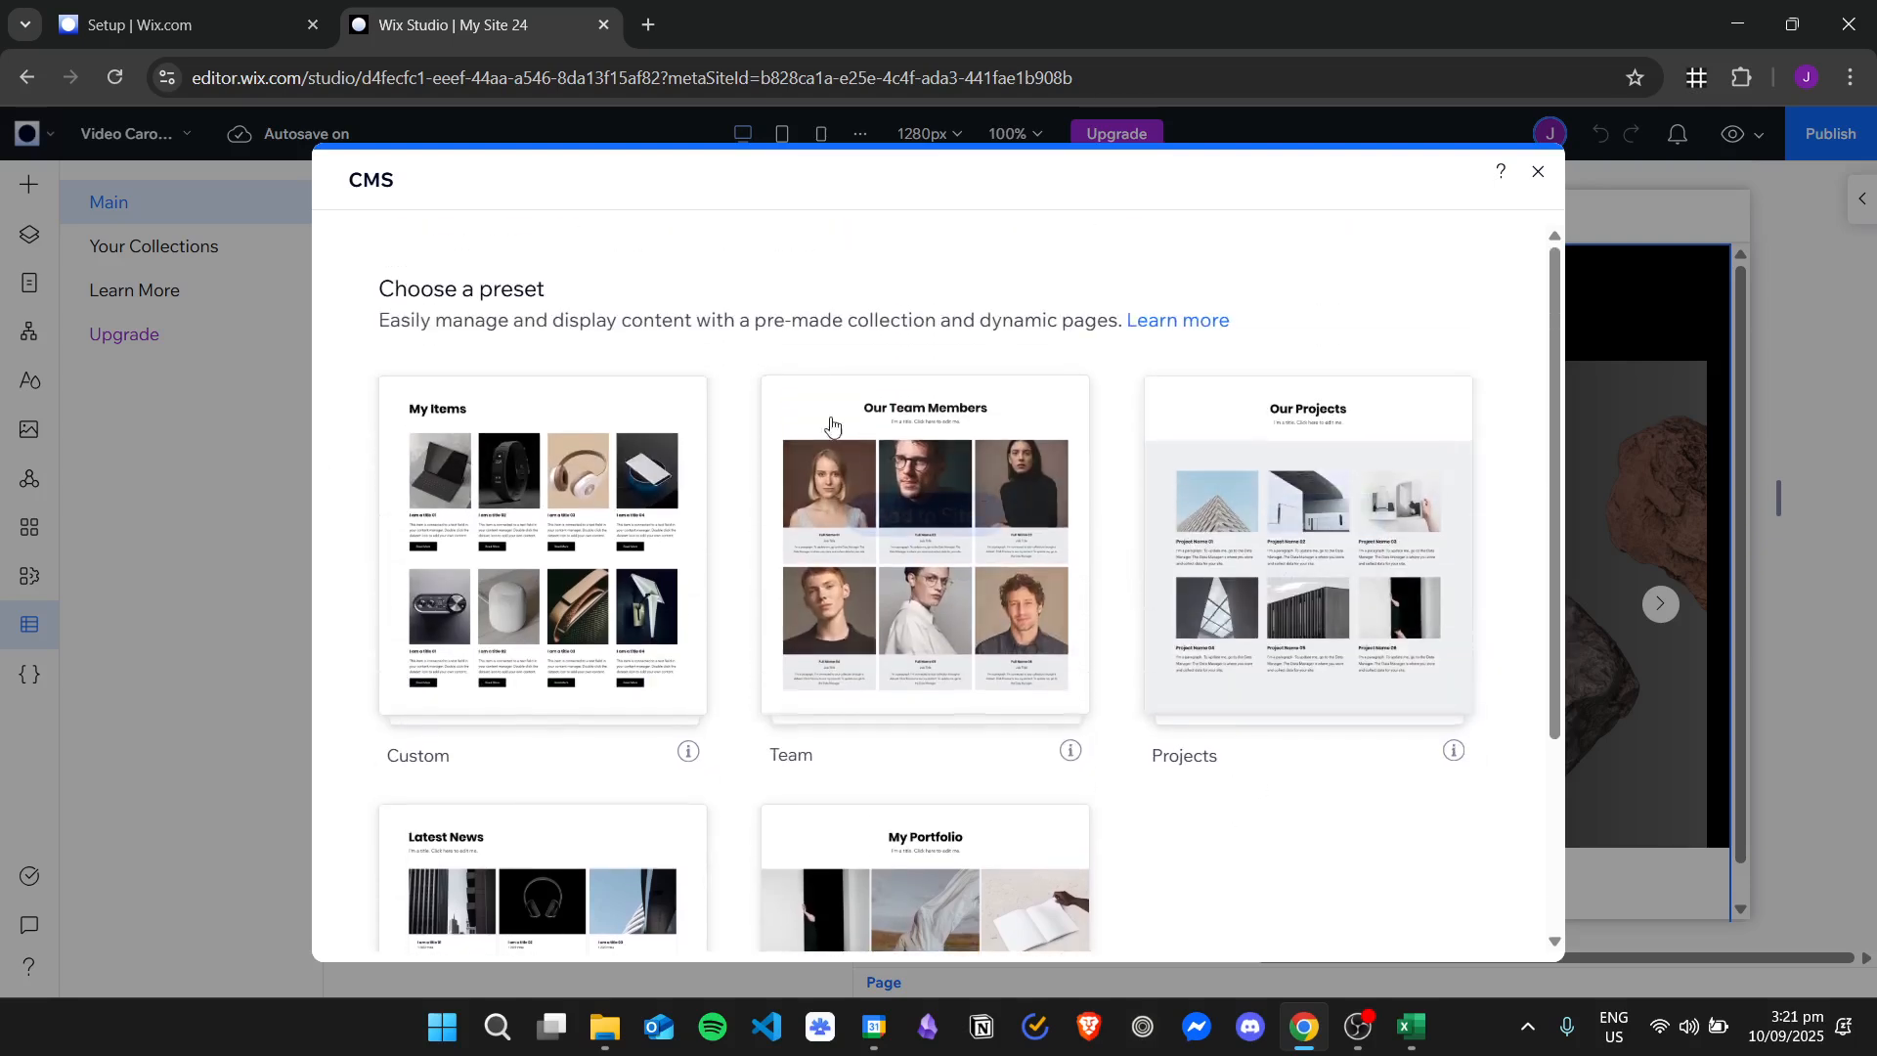
mouse_move(460, 552)
click(602, 512)
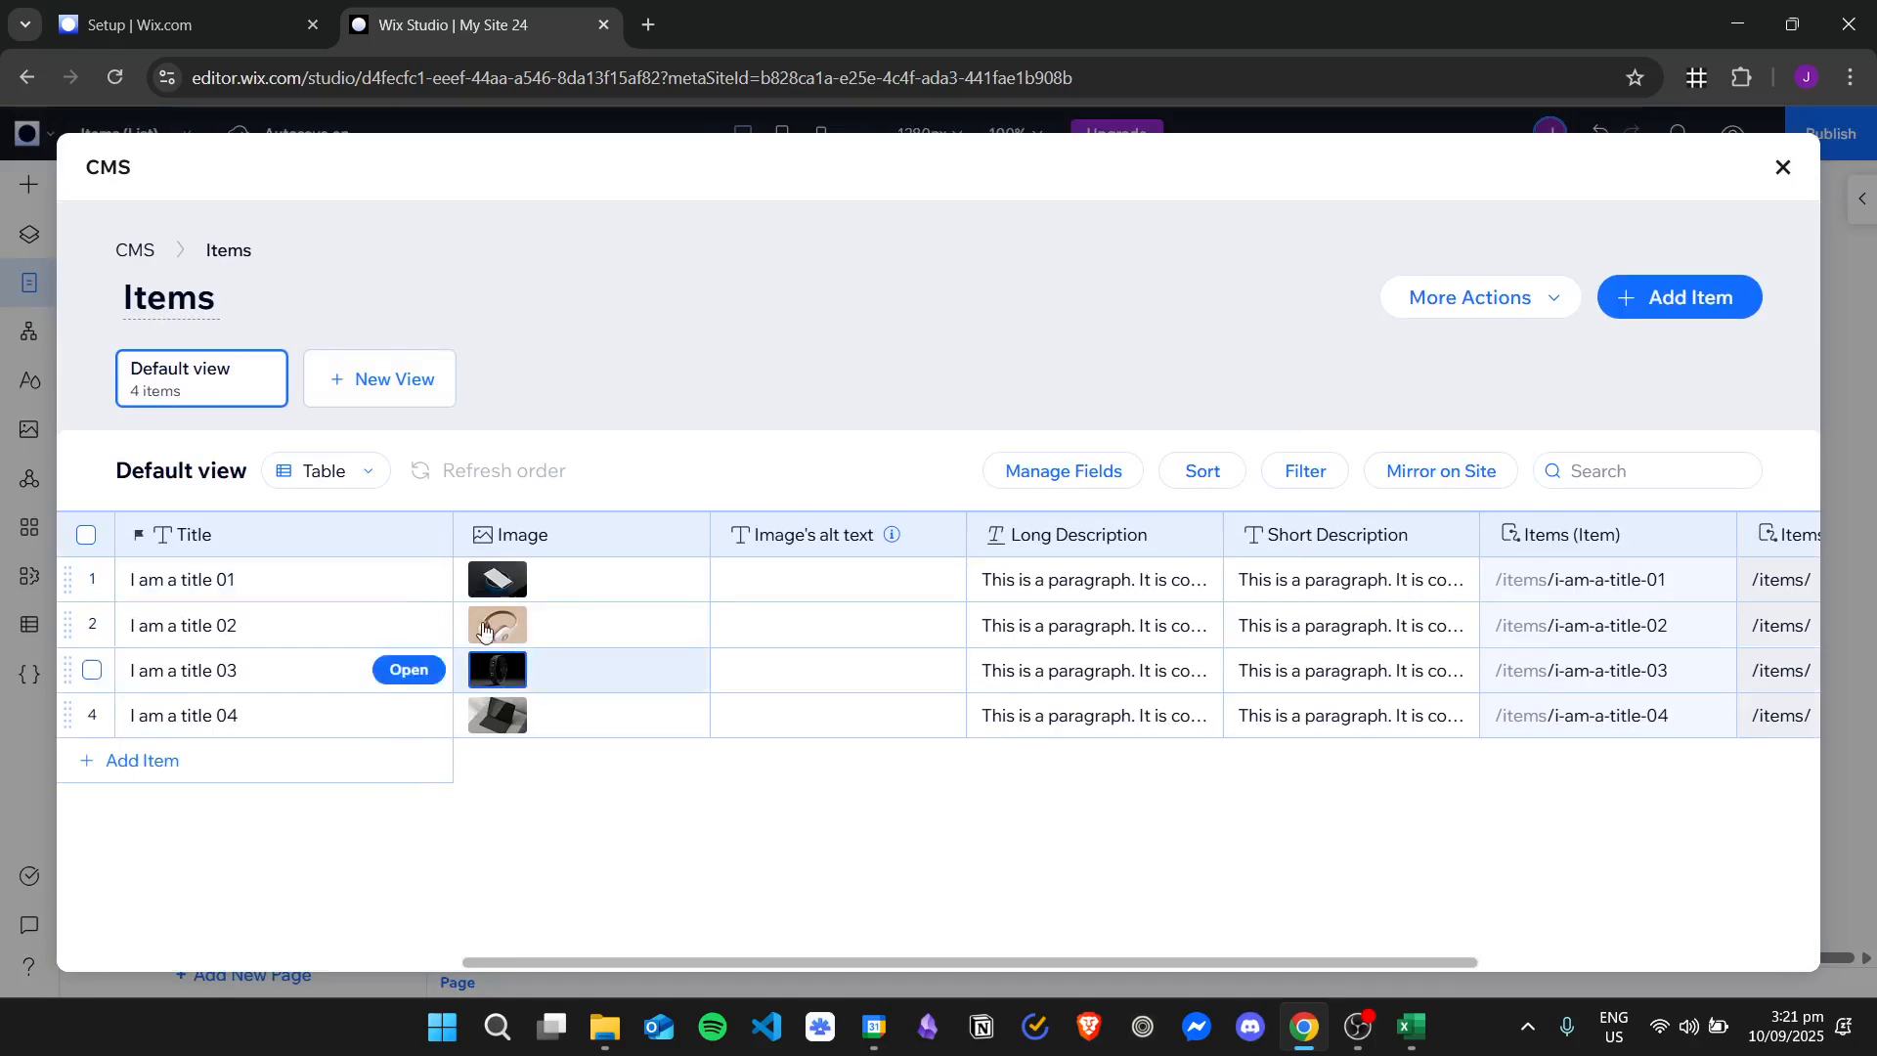
Look through the title and image entries of the Items collection, and close the collection and the site page list.
click(313, 581)
click(293, 630)
key(Down)
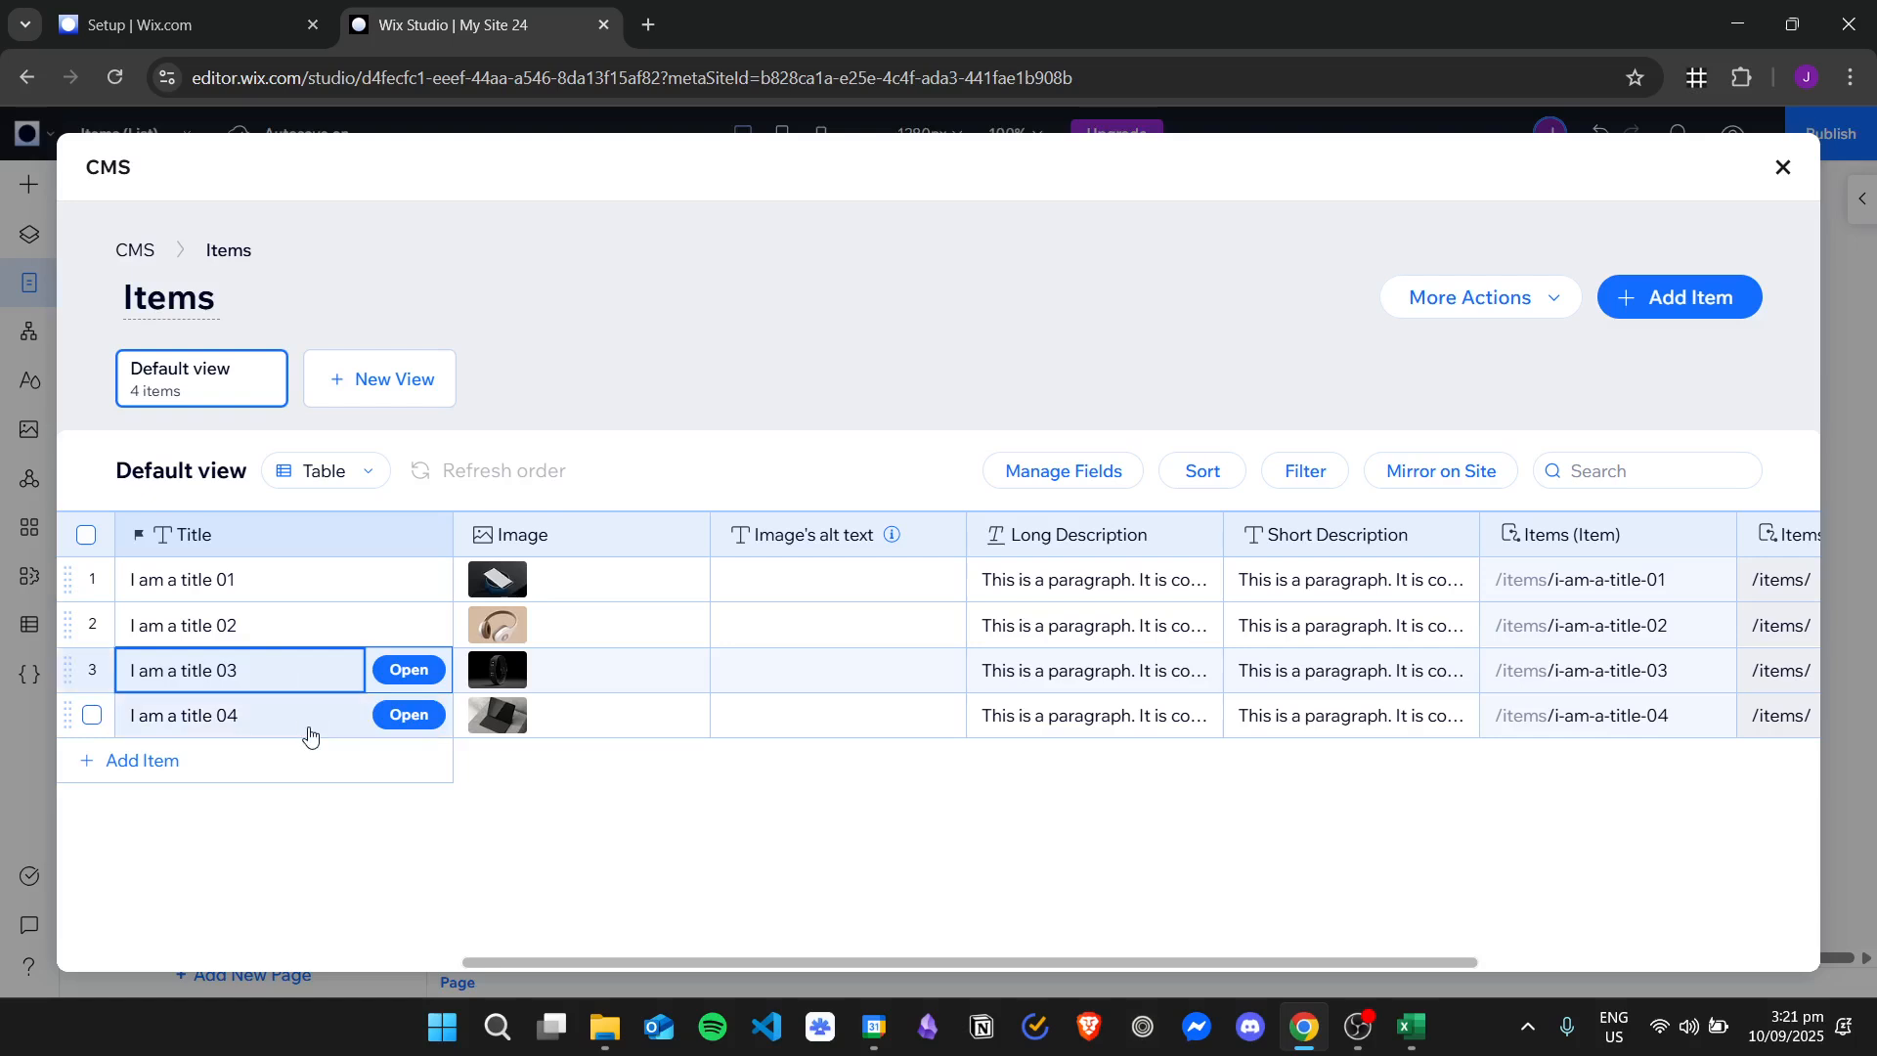
key(Down)
click(641, 724)
key(Up)
key(Up)
key(Up)
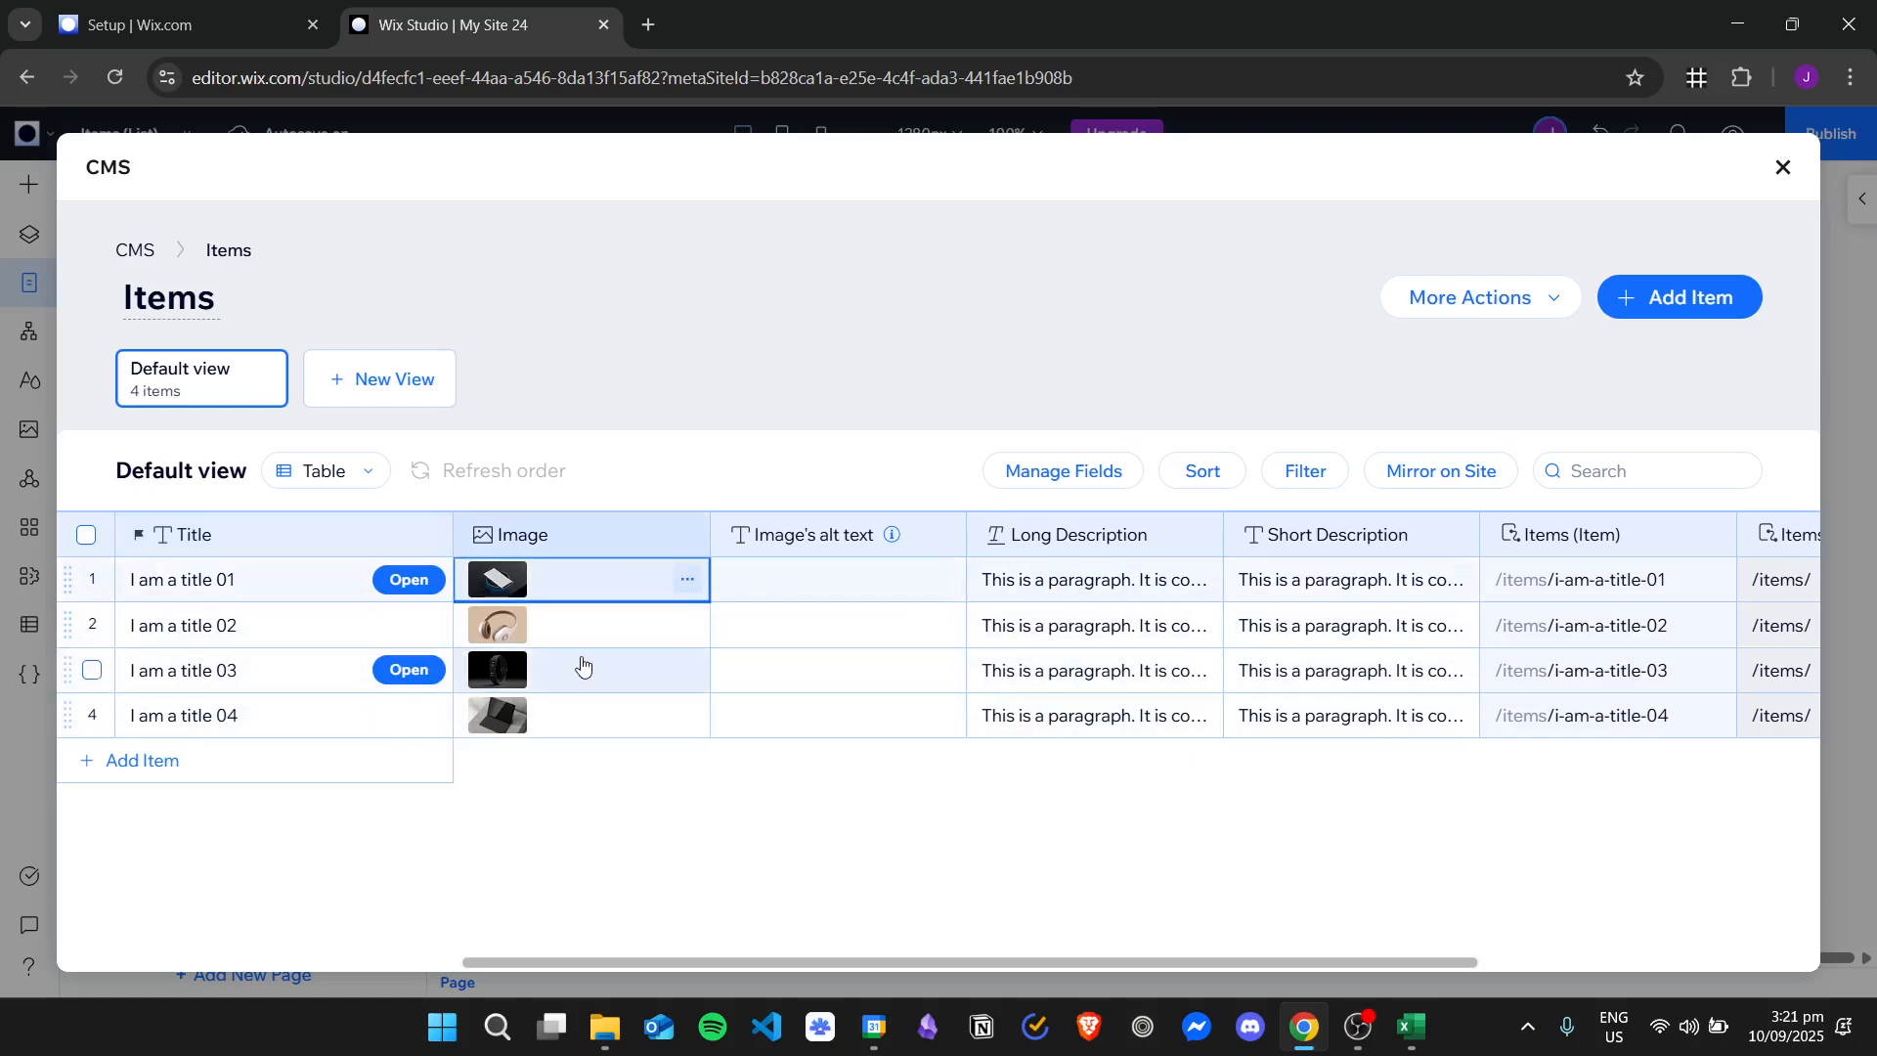
click(1783, 167)
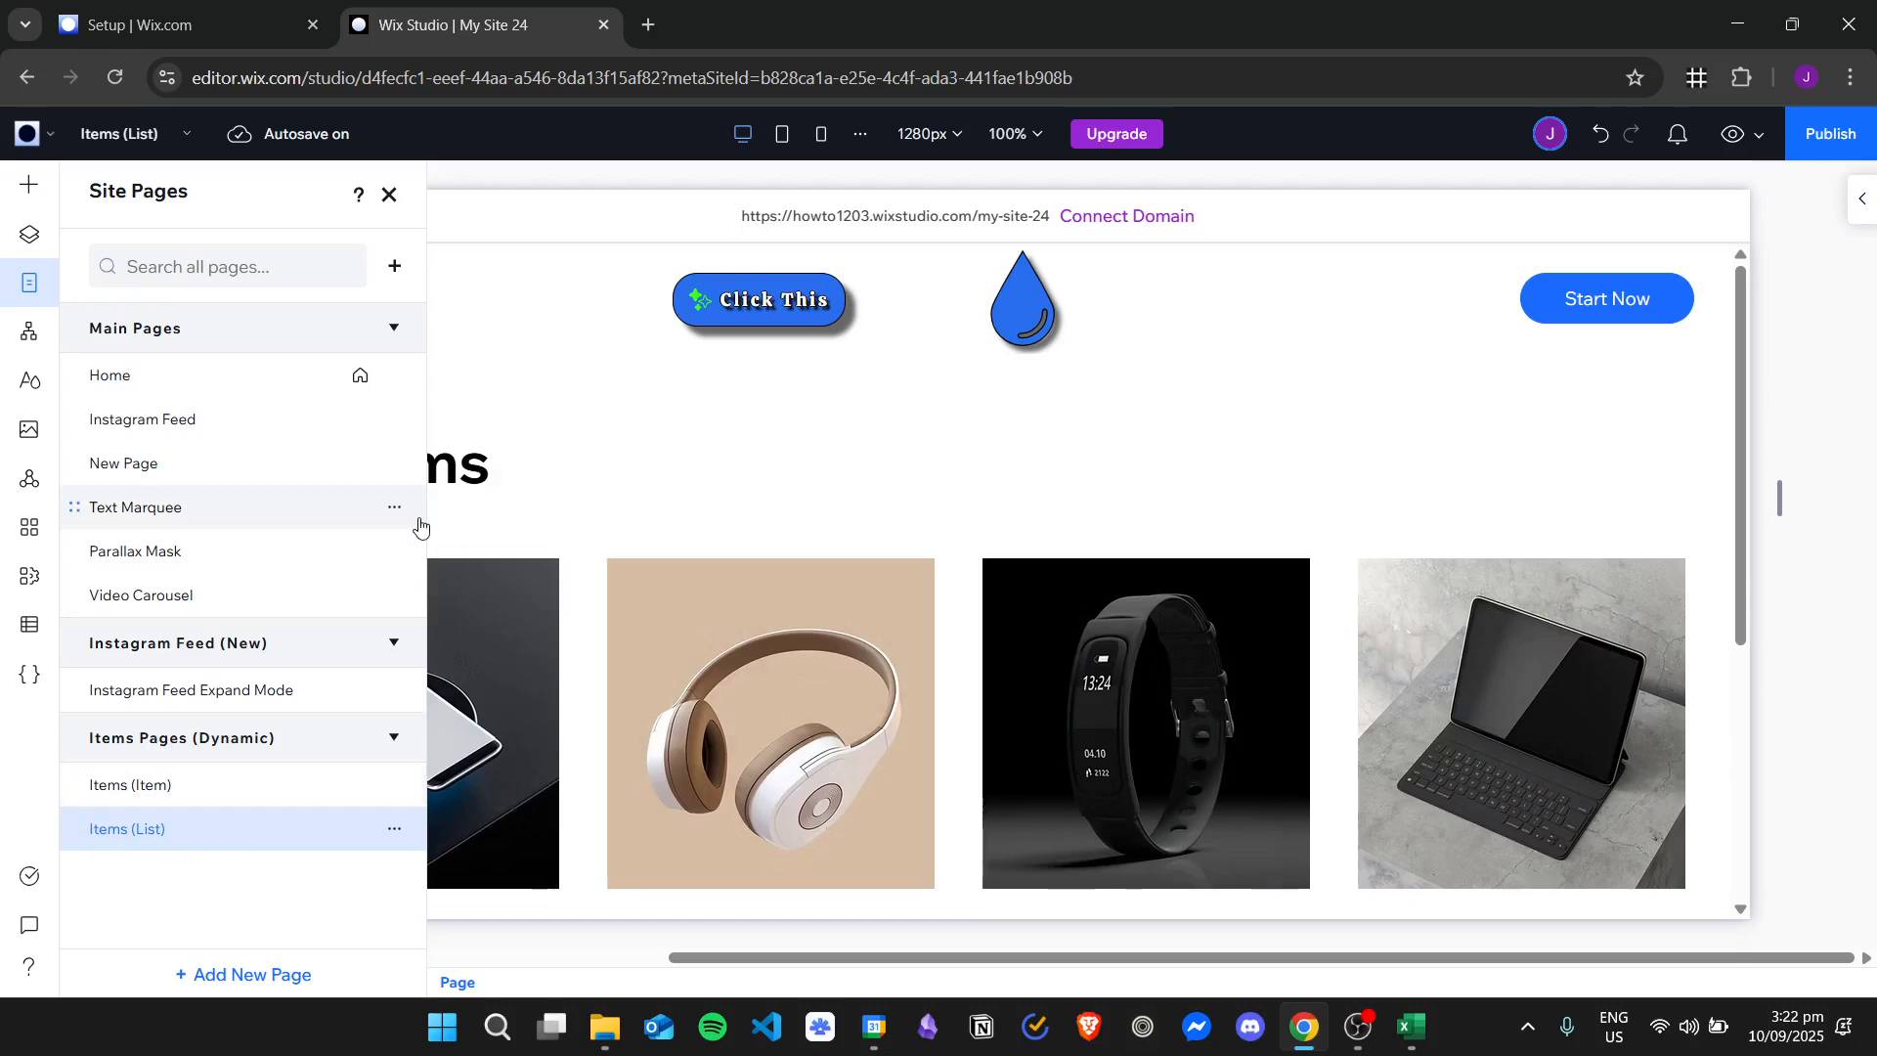
click(390, 192)
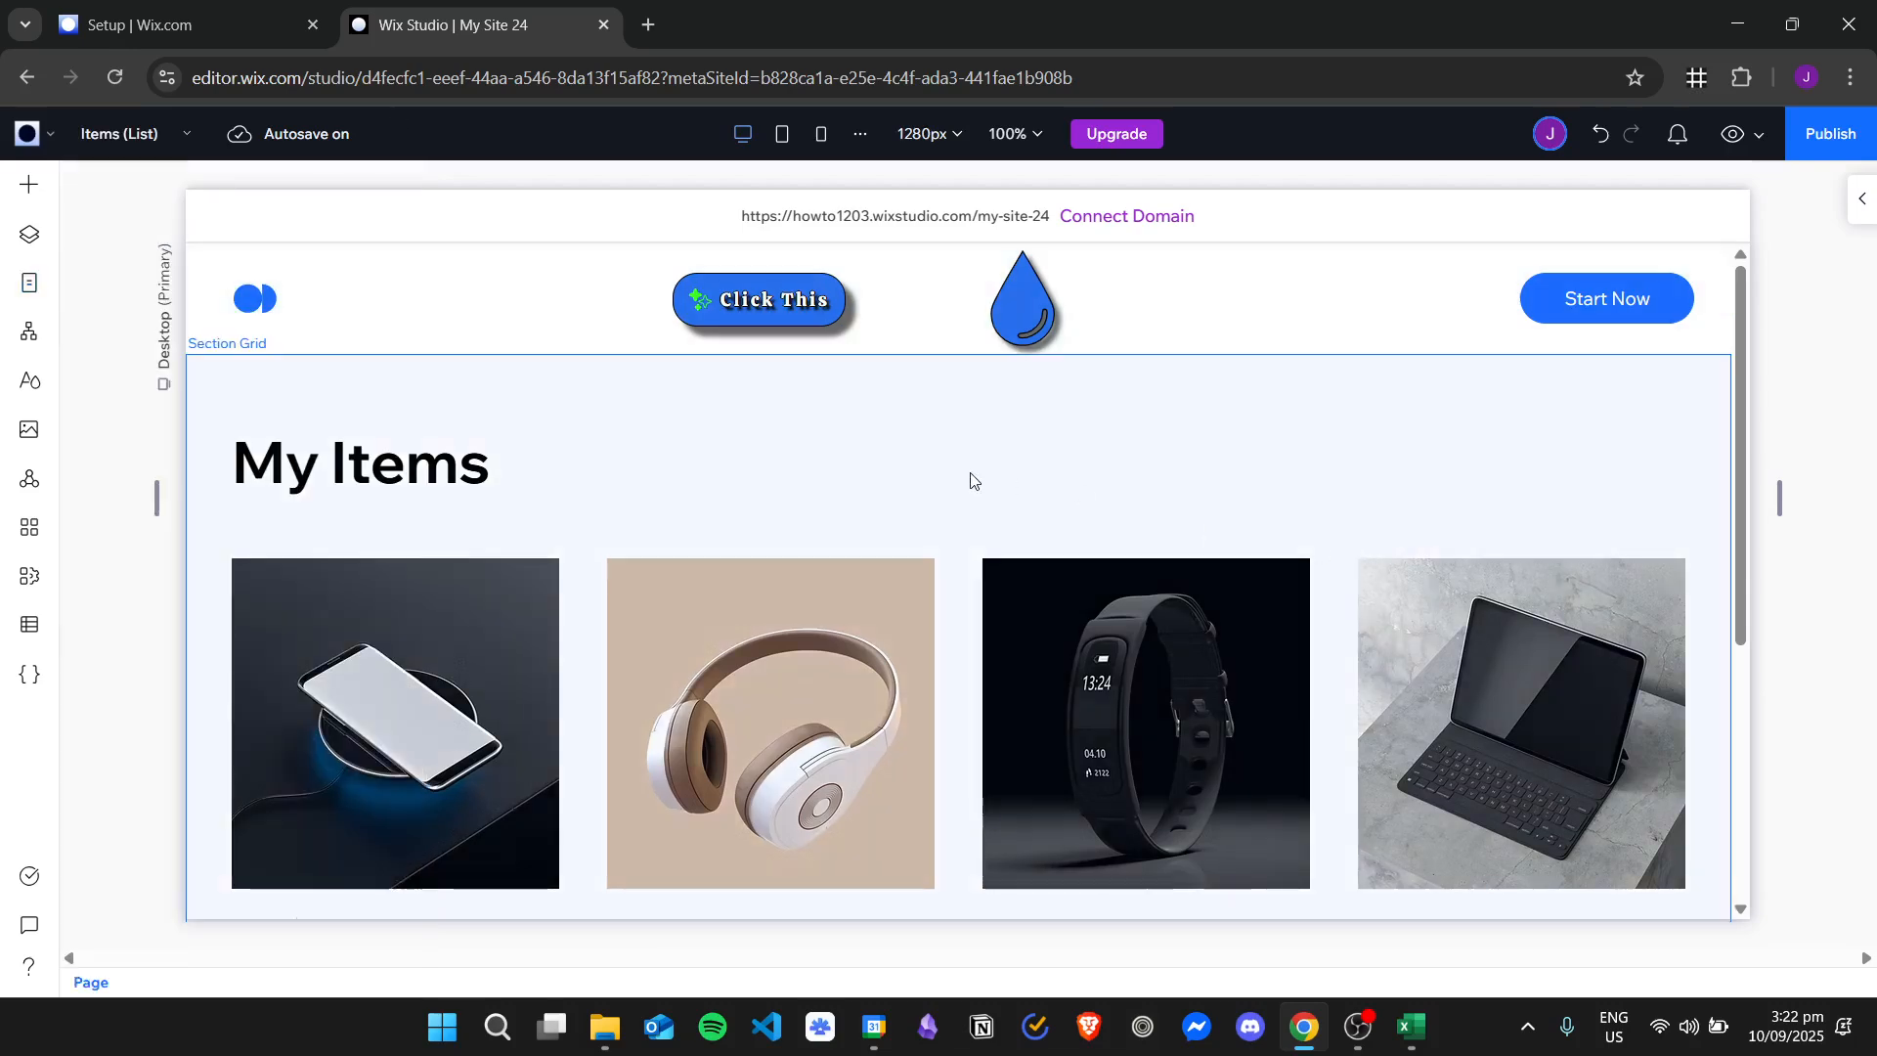
Examine the item cards with their images, titles, descriptions and buttons on the Items (List) page.
scroll(972, 479, down, 5)
scroll(1563, 457, up, 4)
scroll(1437, 540, down, 4)
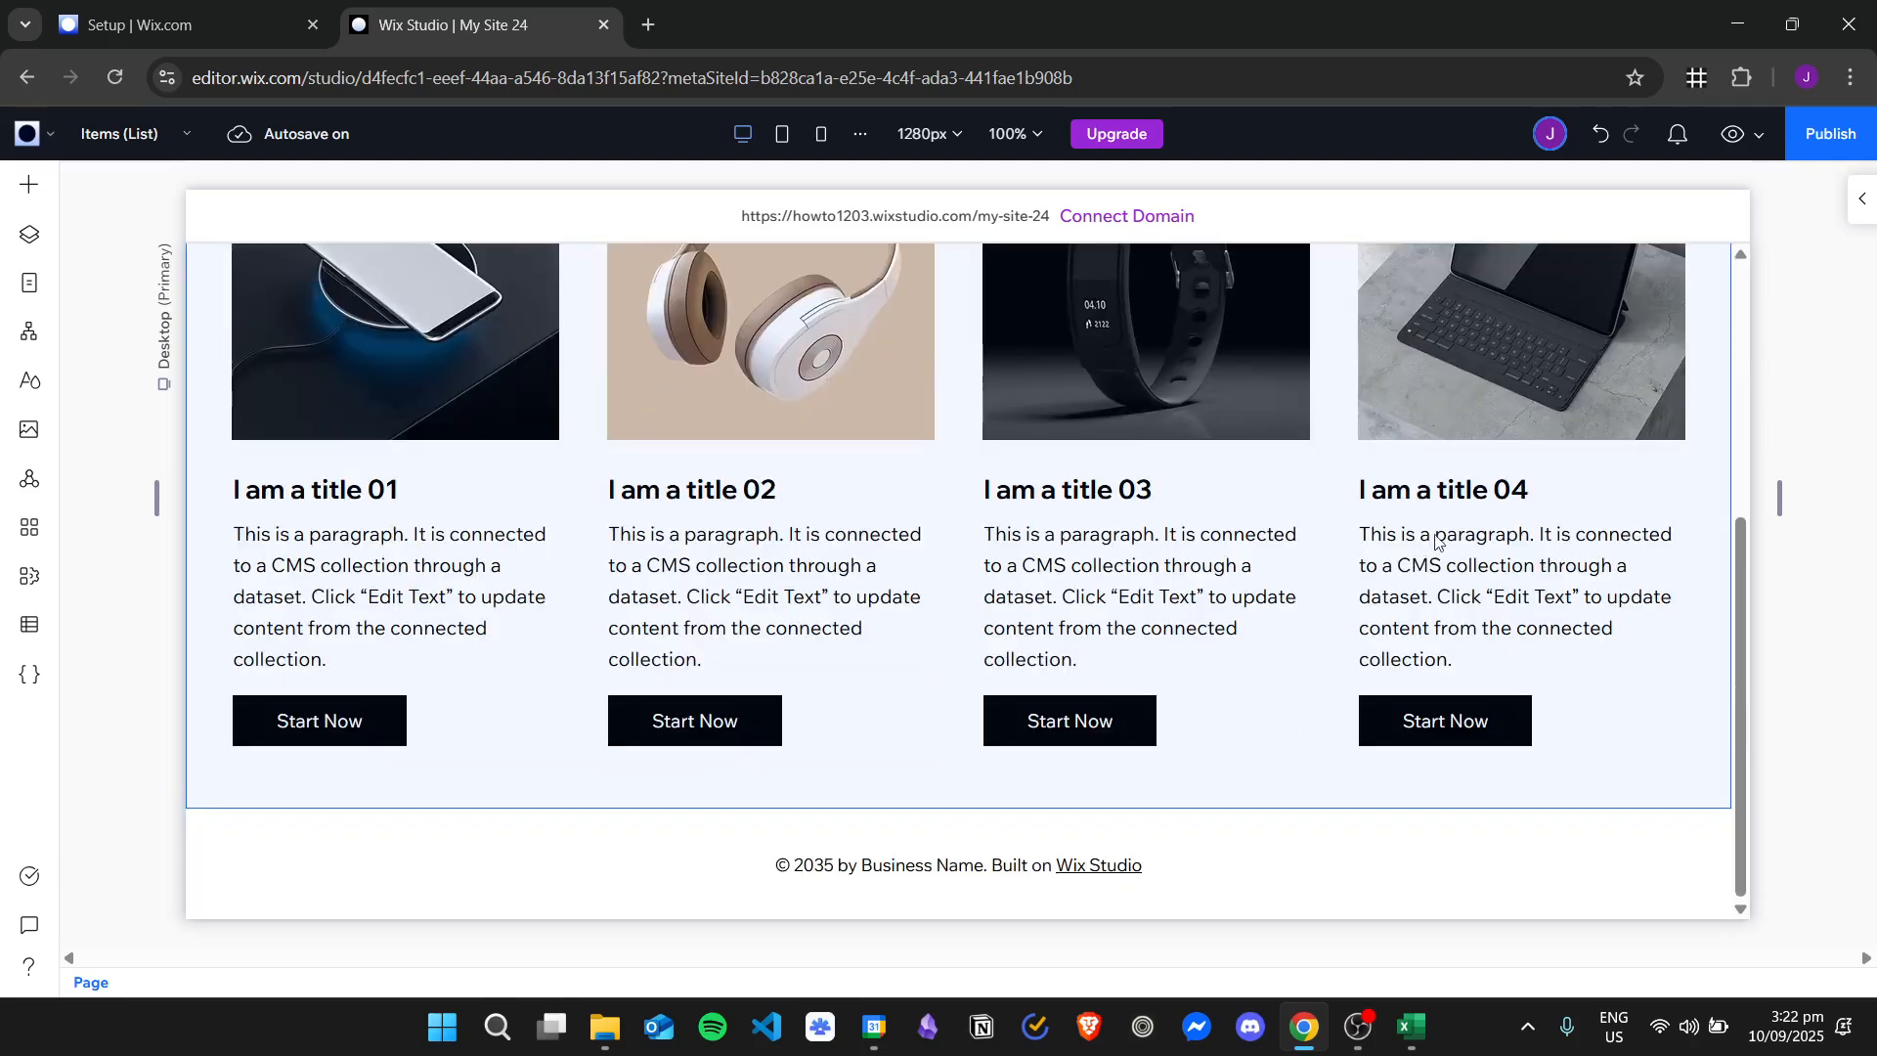
scroll(1356, 601, up, 5)
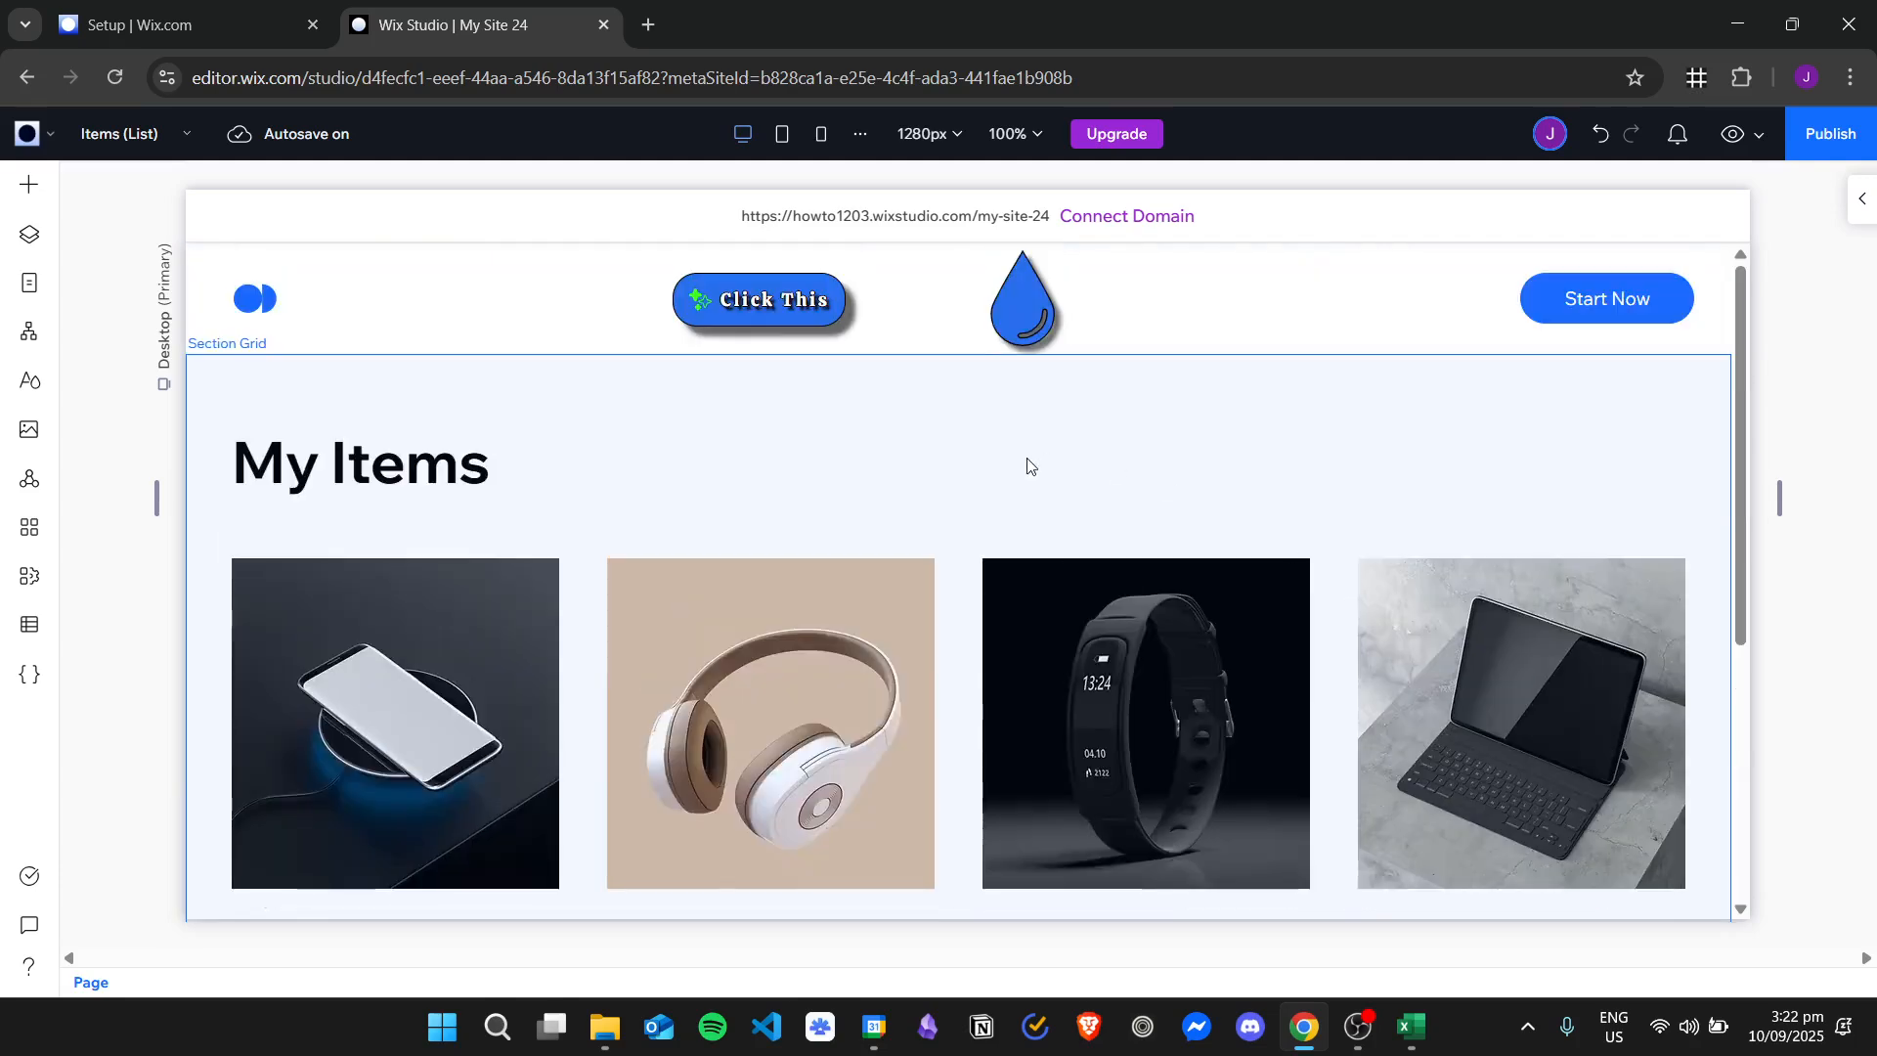
scroll(1148, 496, down, 5)
scroll(1158, 498, up, 5)
scroll(1165, 498, down, 4)
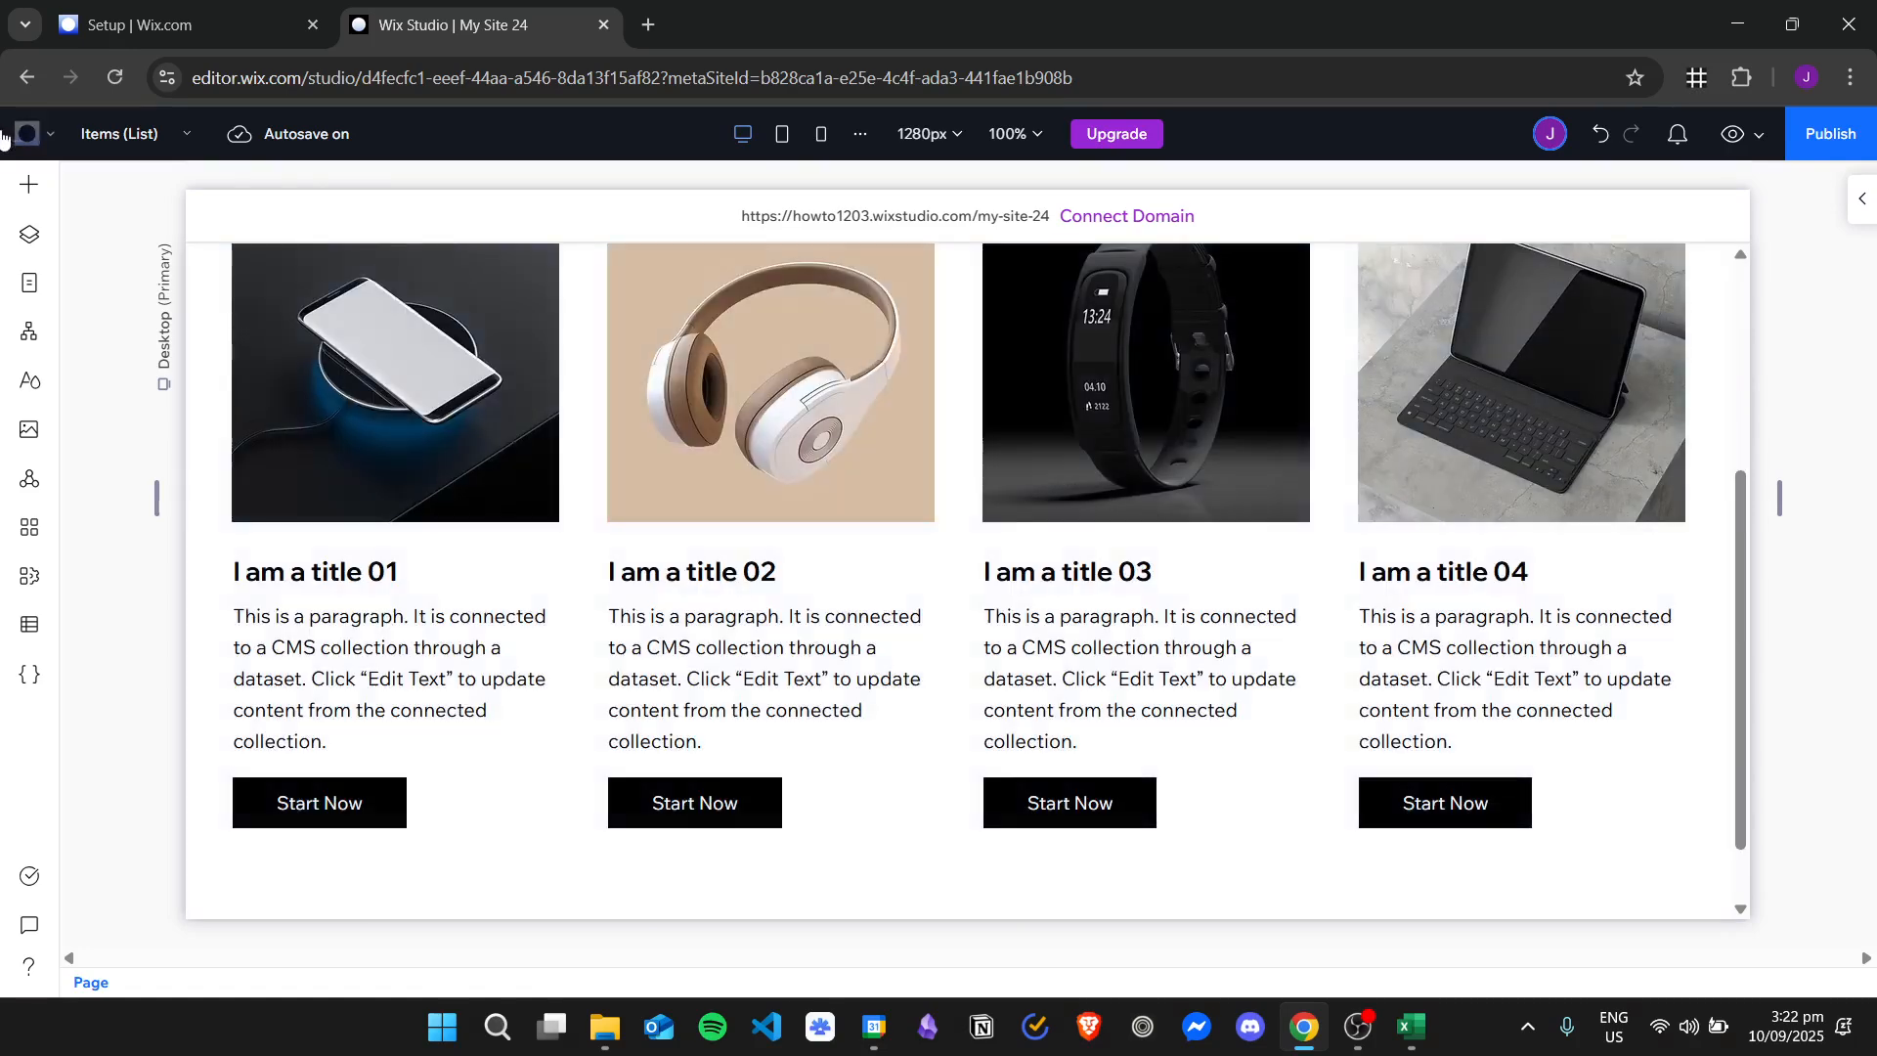
Start adding a new dynamic page and review the list, item, blank and manage item page types.
click(31, 283)
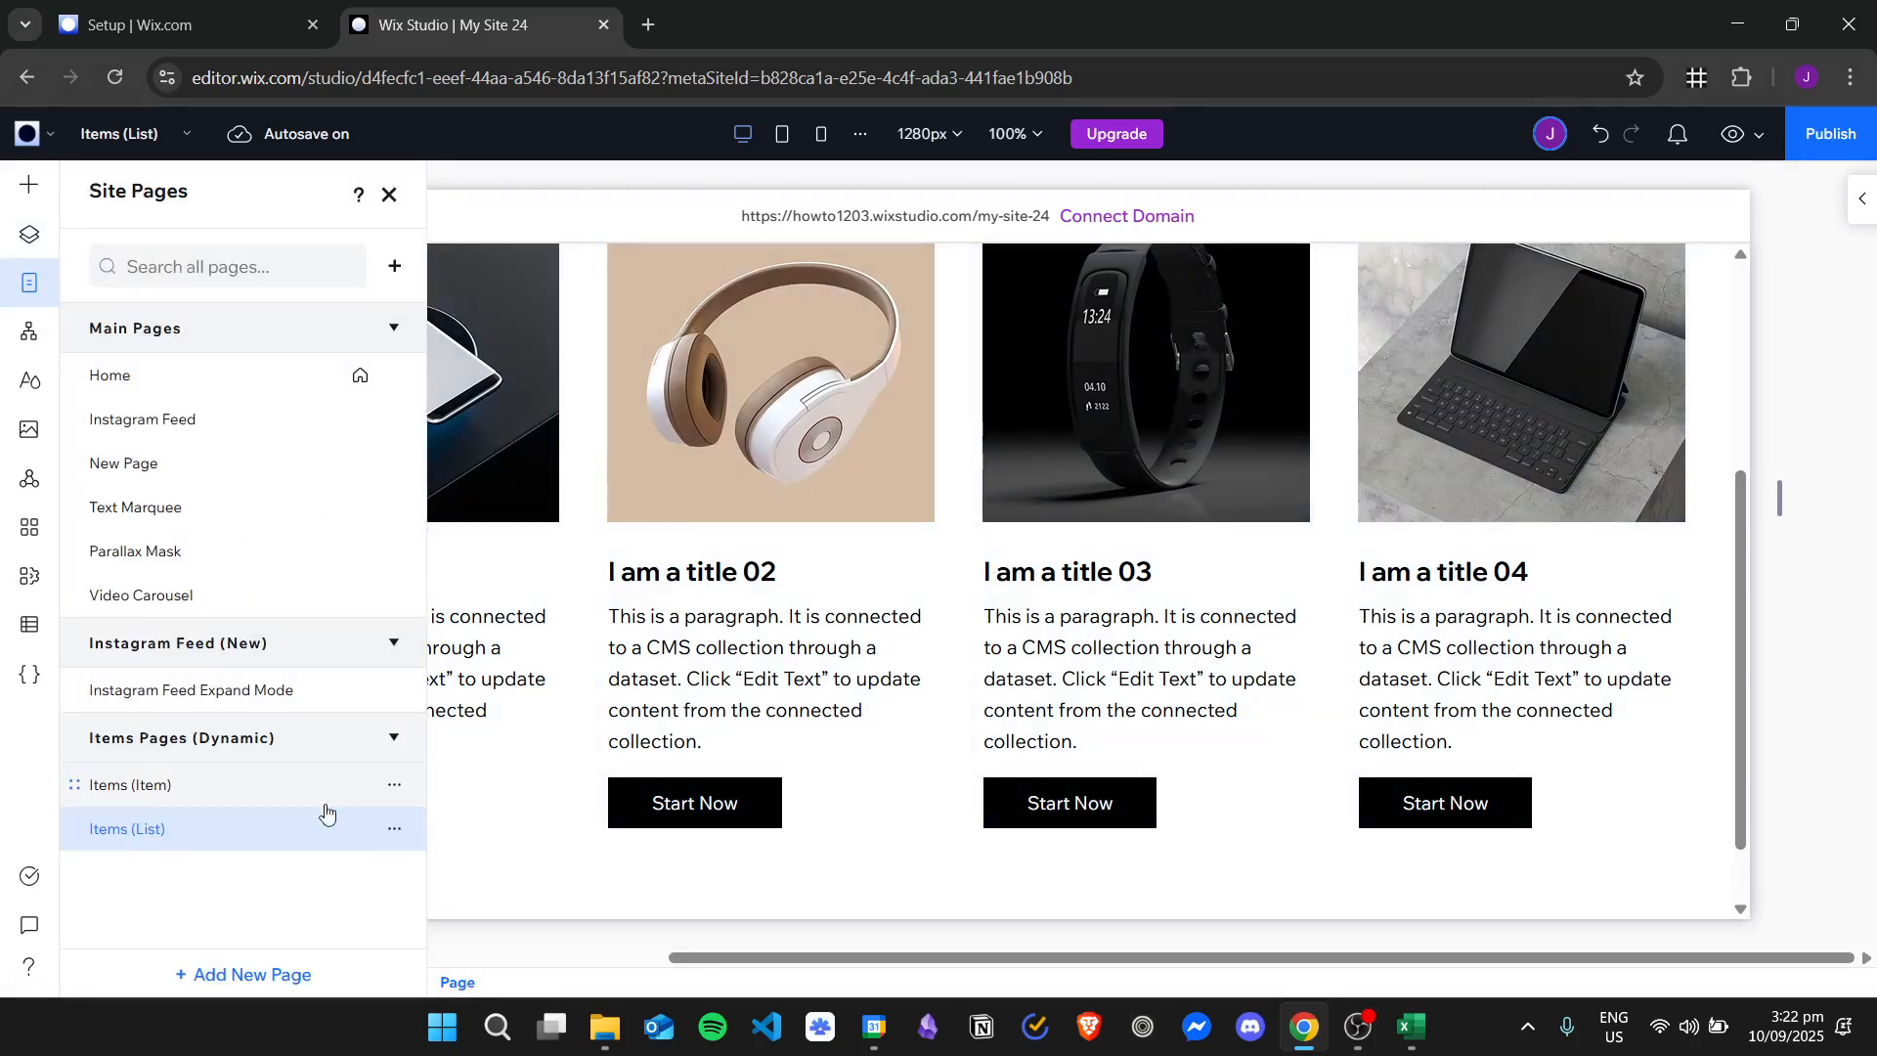
click(281, 974)
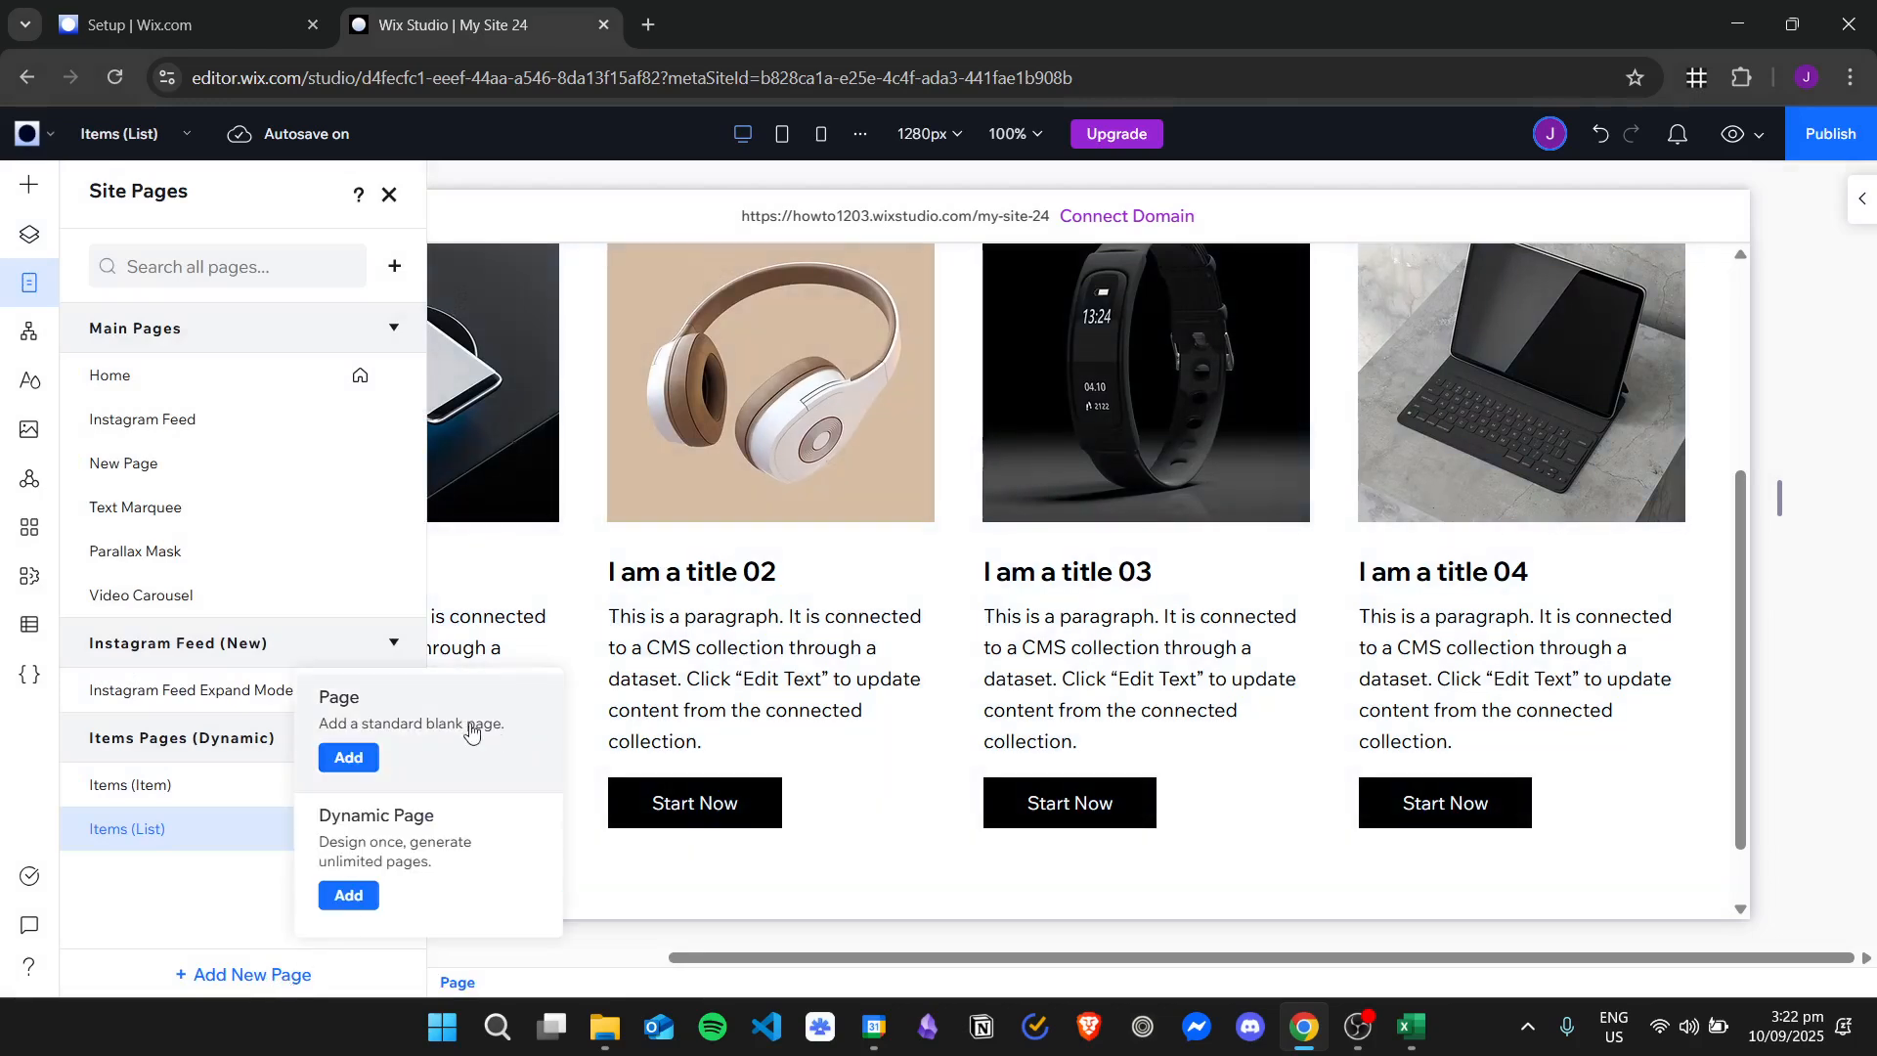
click(349, 895)
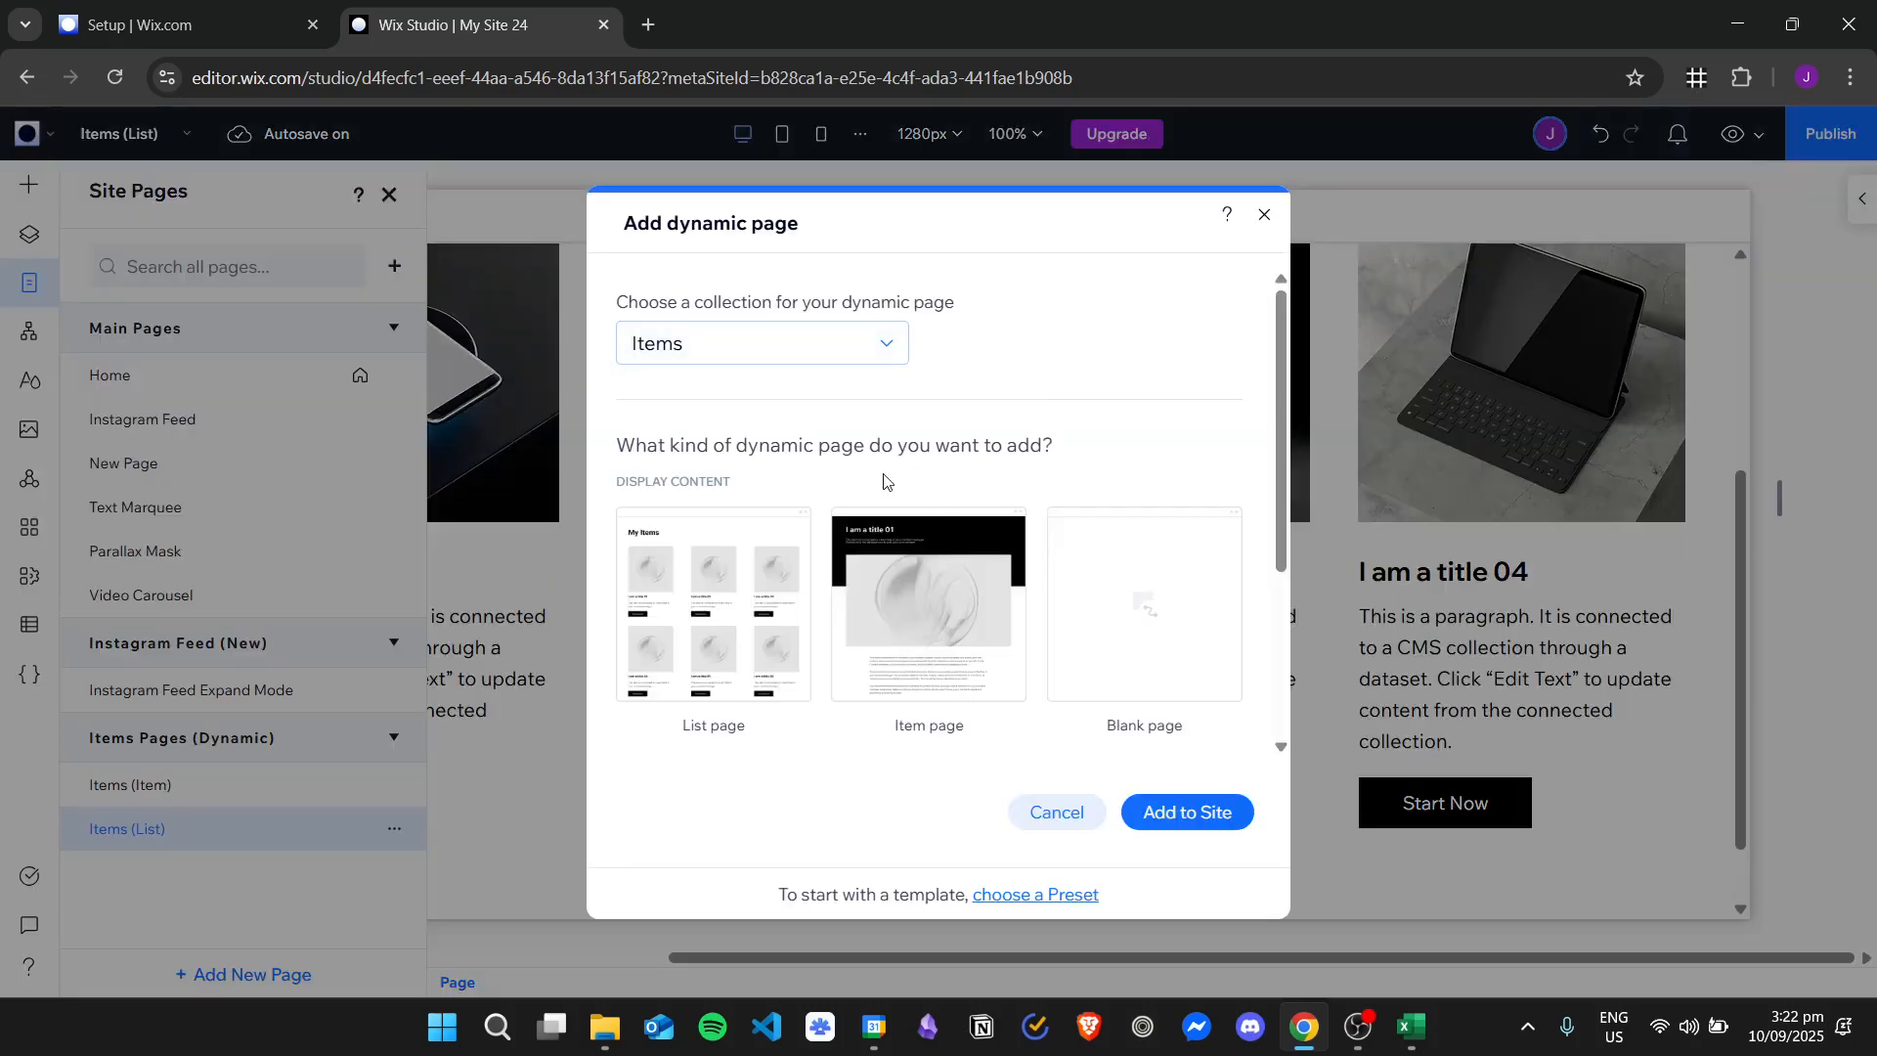
scroll(885, 479, down, 2)
scroll(892, 449, up, 2)
scroll(1143, 519, down, 3)
scroll(937, 410, up, 1)
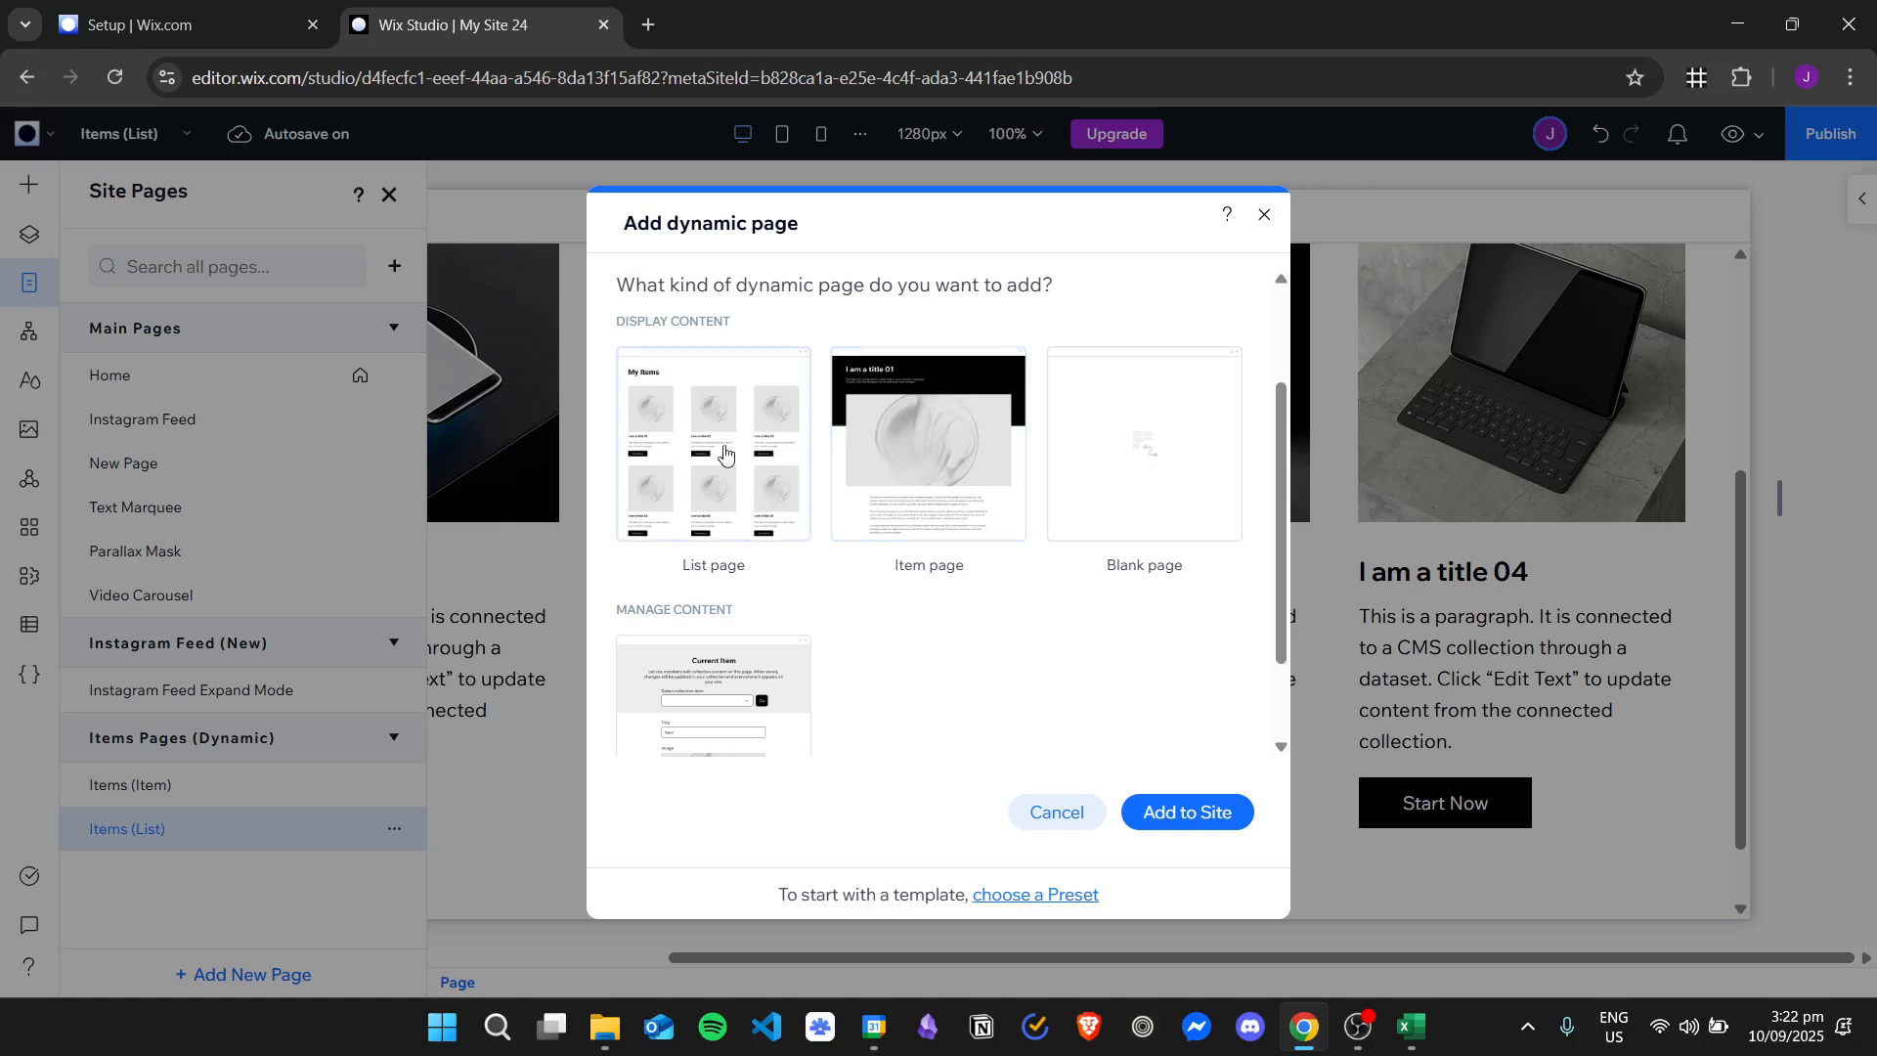
scroll(741, 478, up, 2)
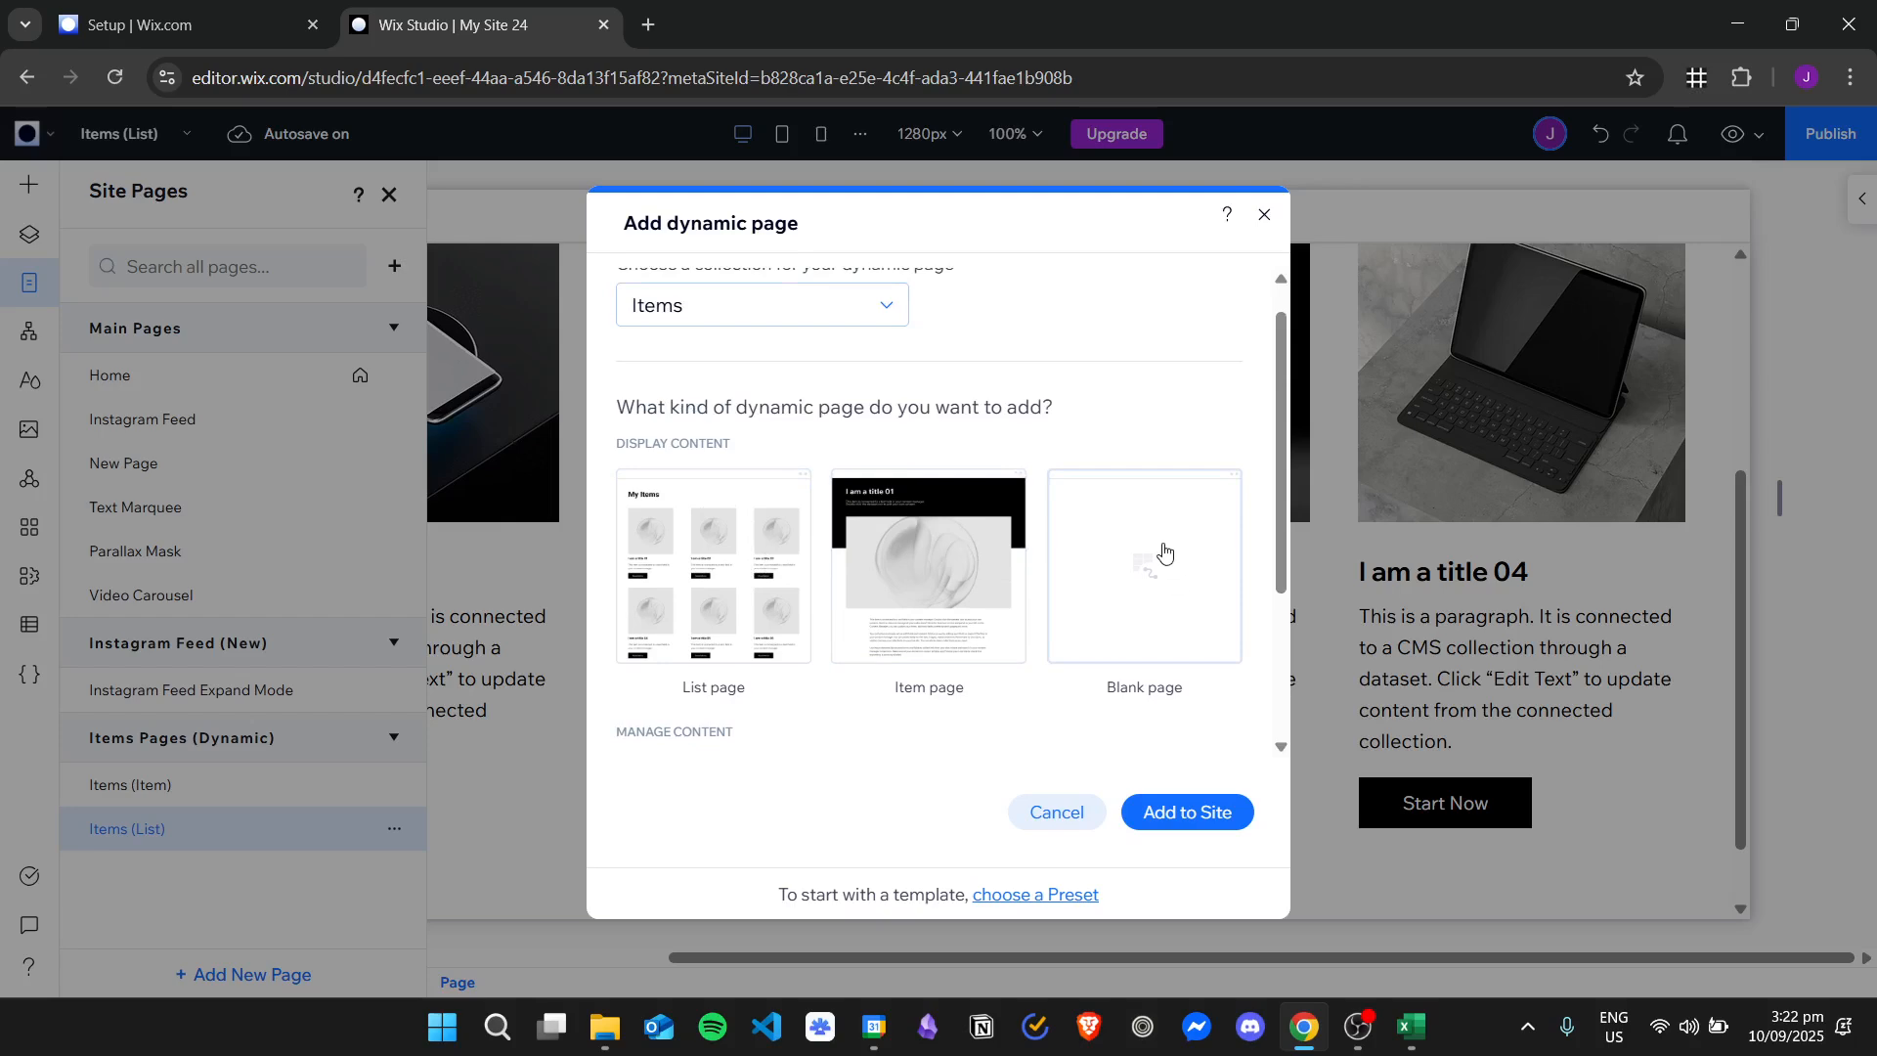
scroll(1103, 505, down, 3)
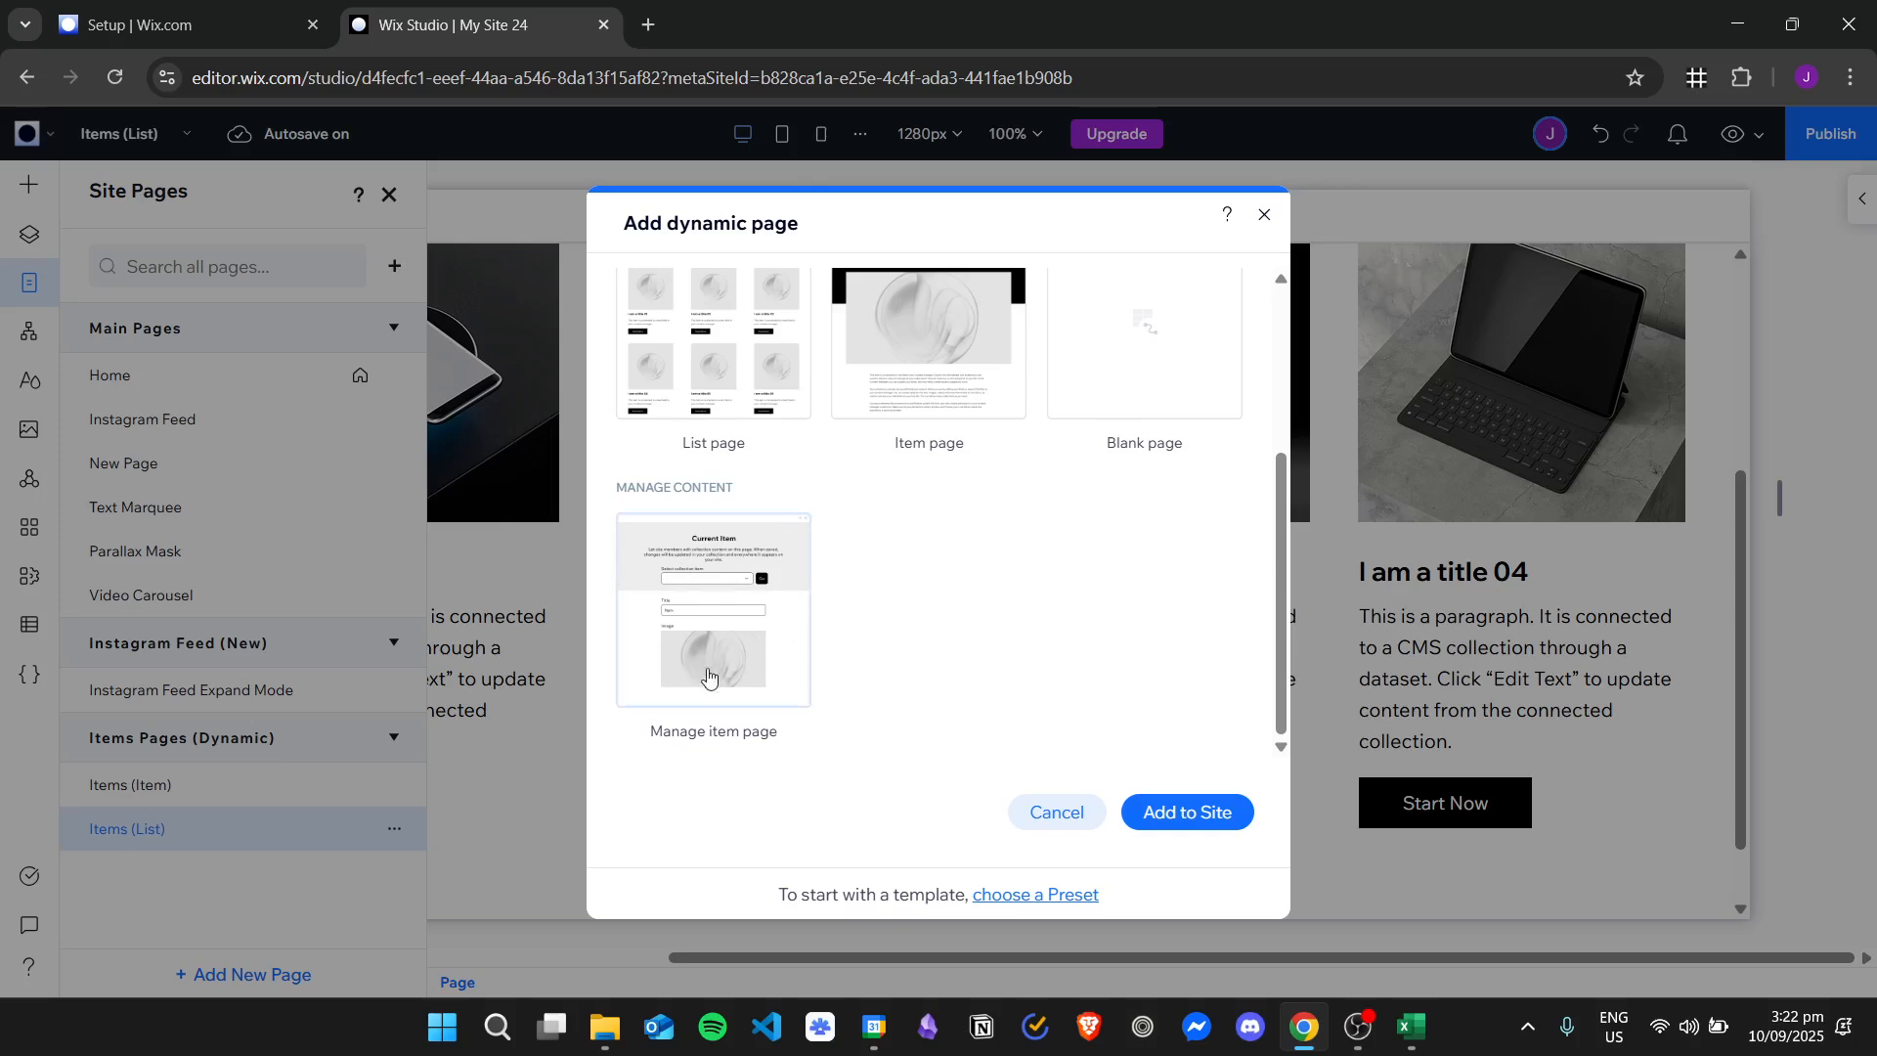
scroll(1120, 655, up, 3)
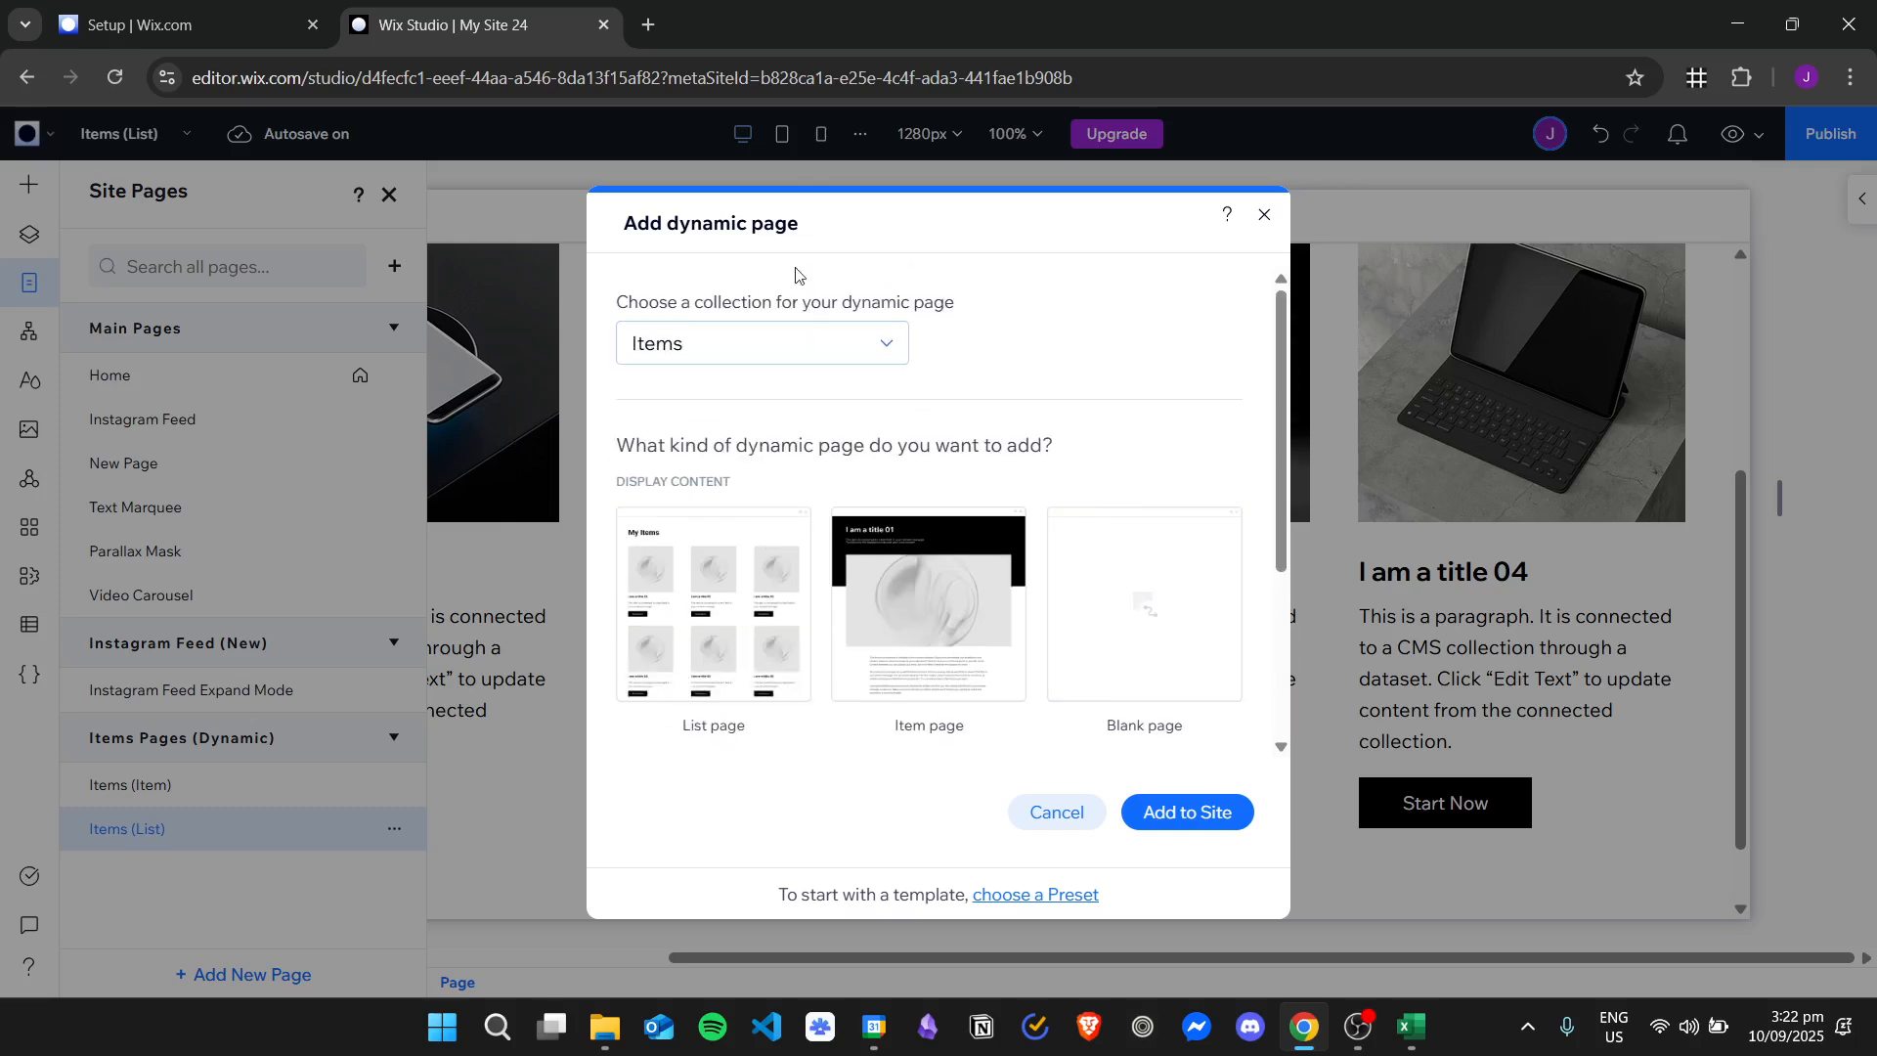
Check which collections a dynamic page can use, and close the page setup without adding a page.
click(860, 352)
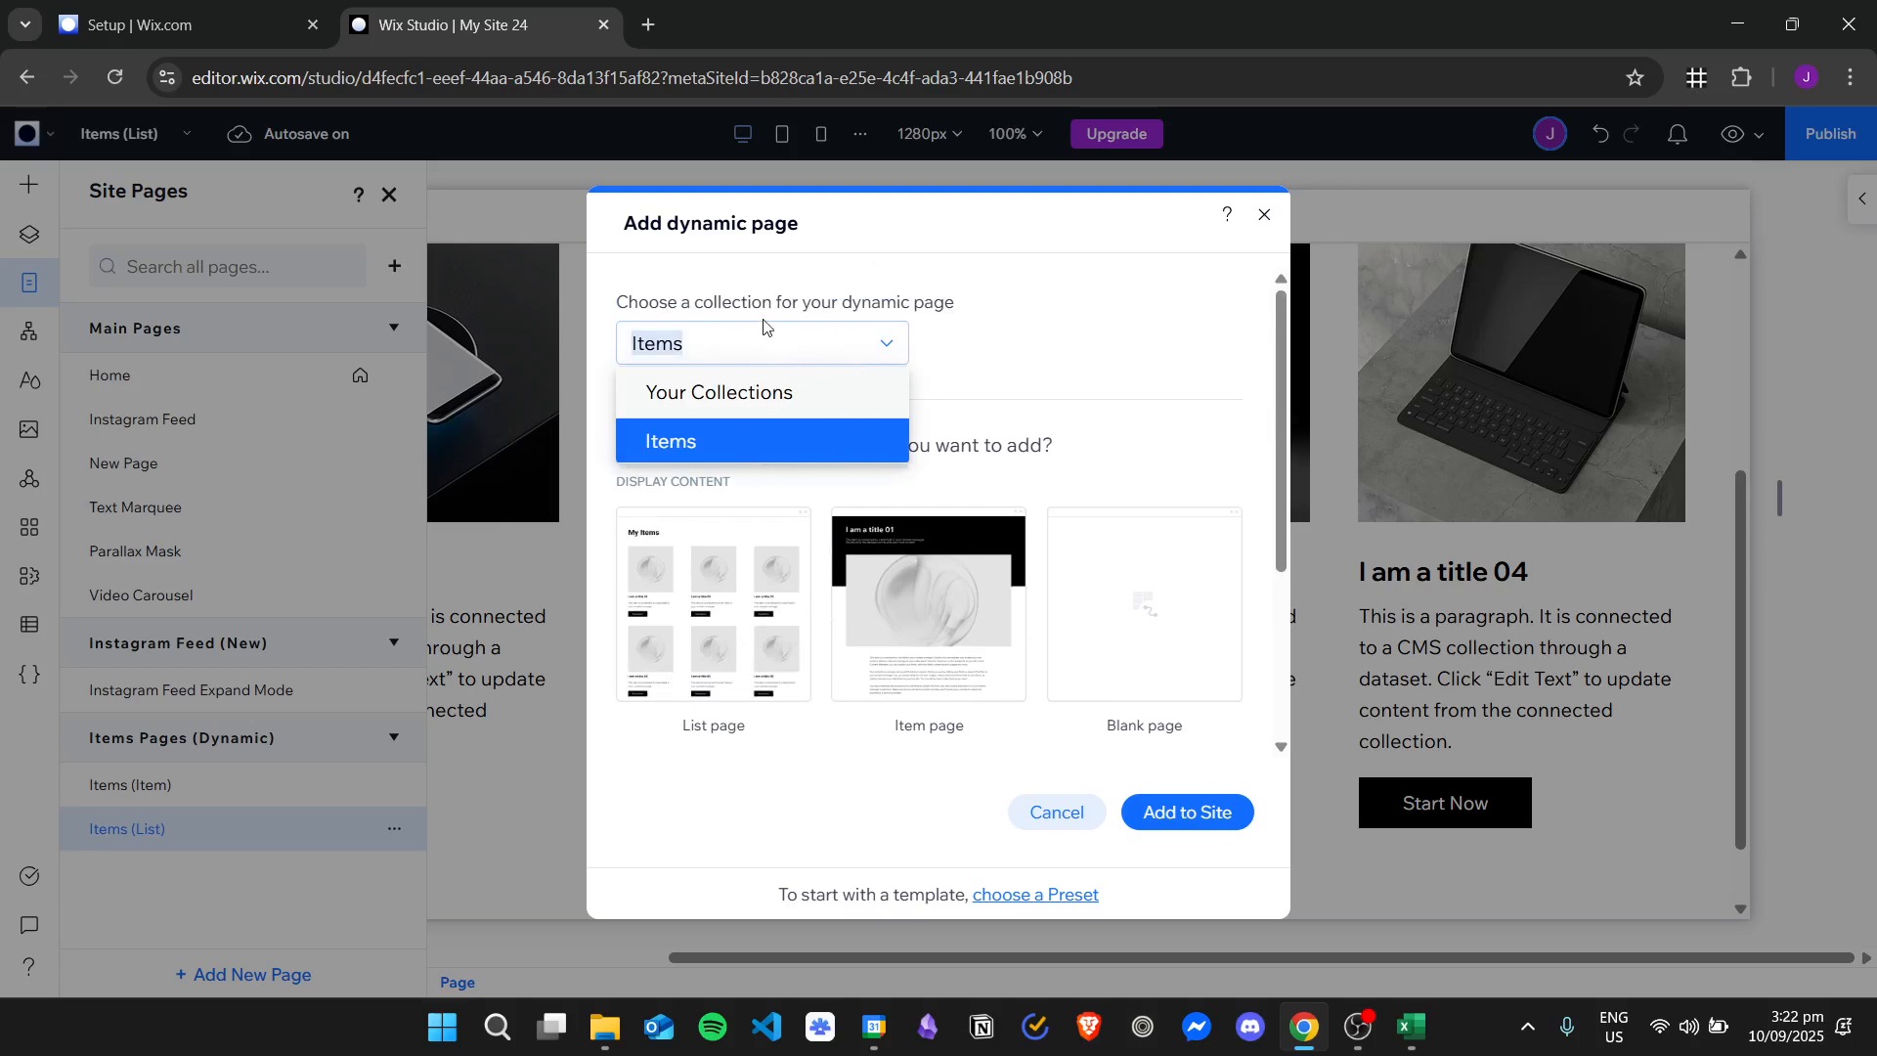
click(1082, 327)
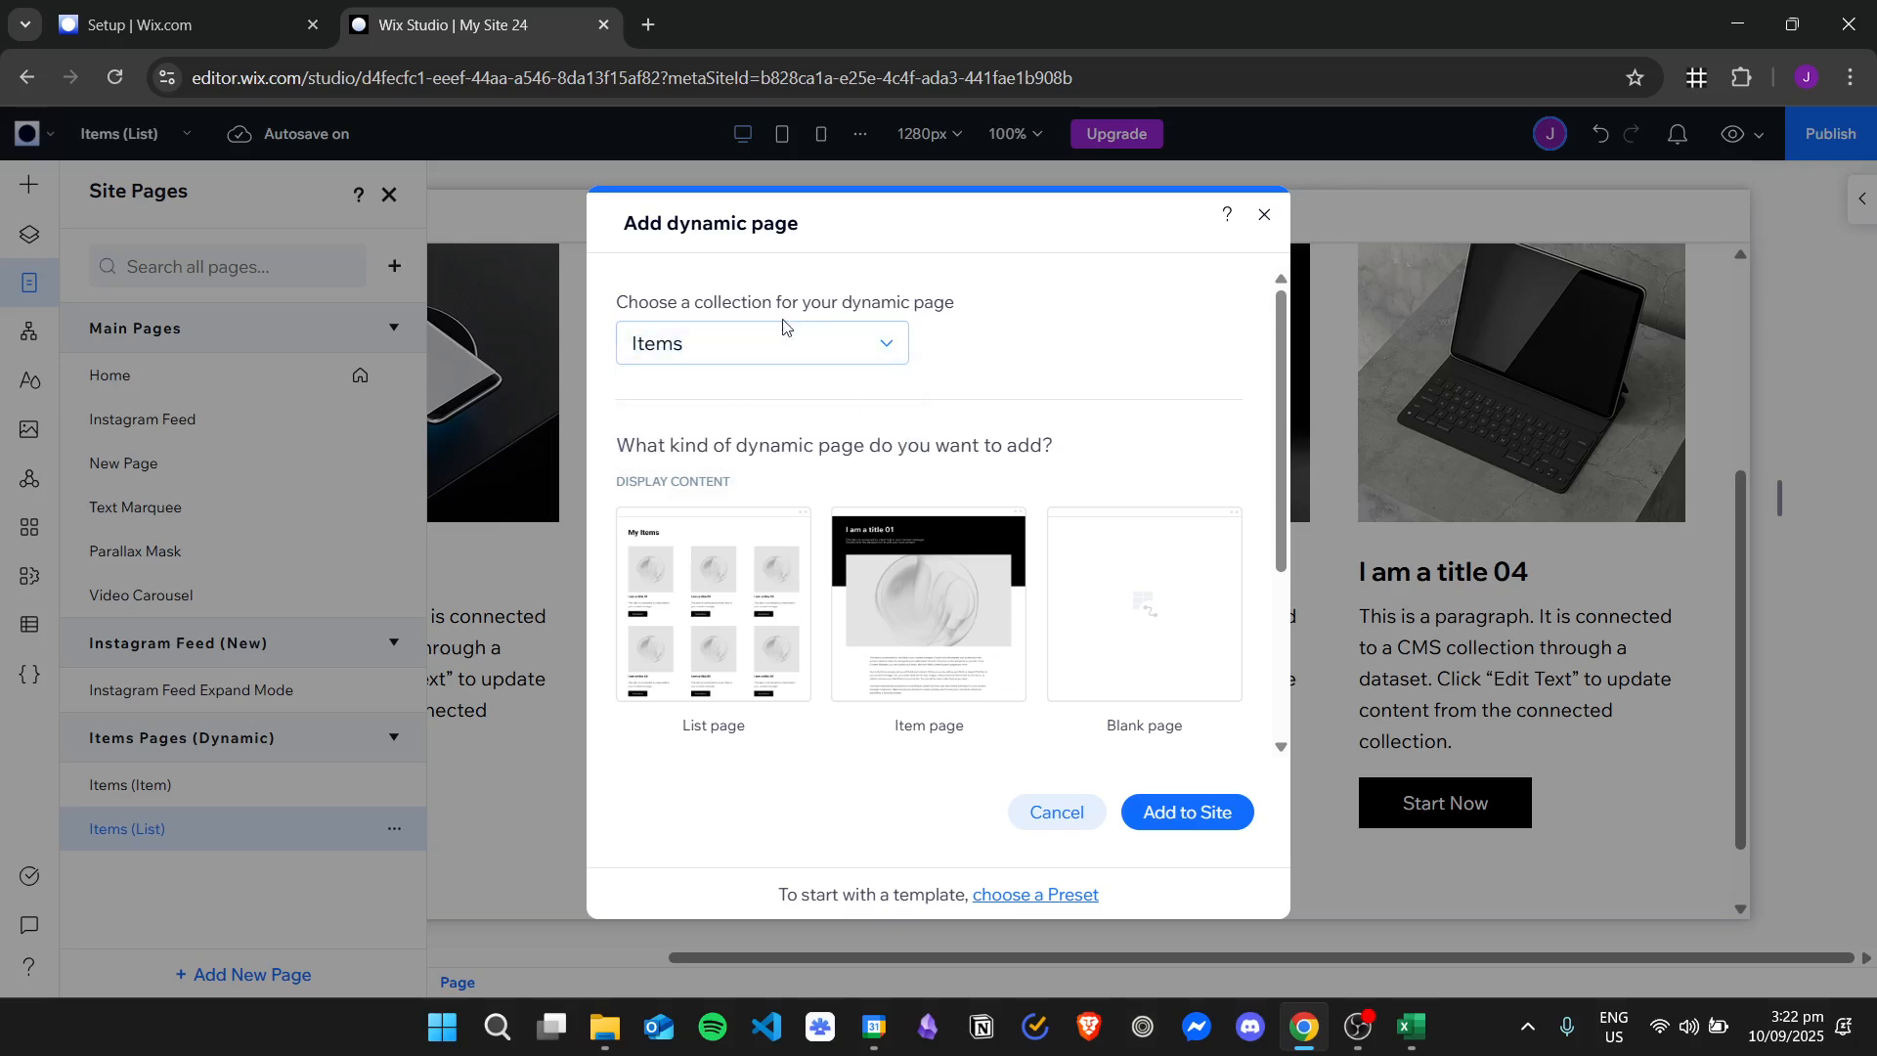
click(761, 344)
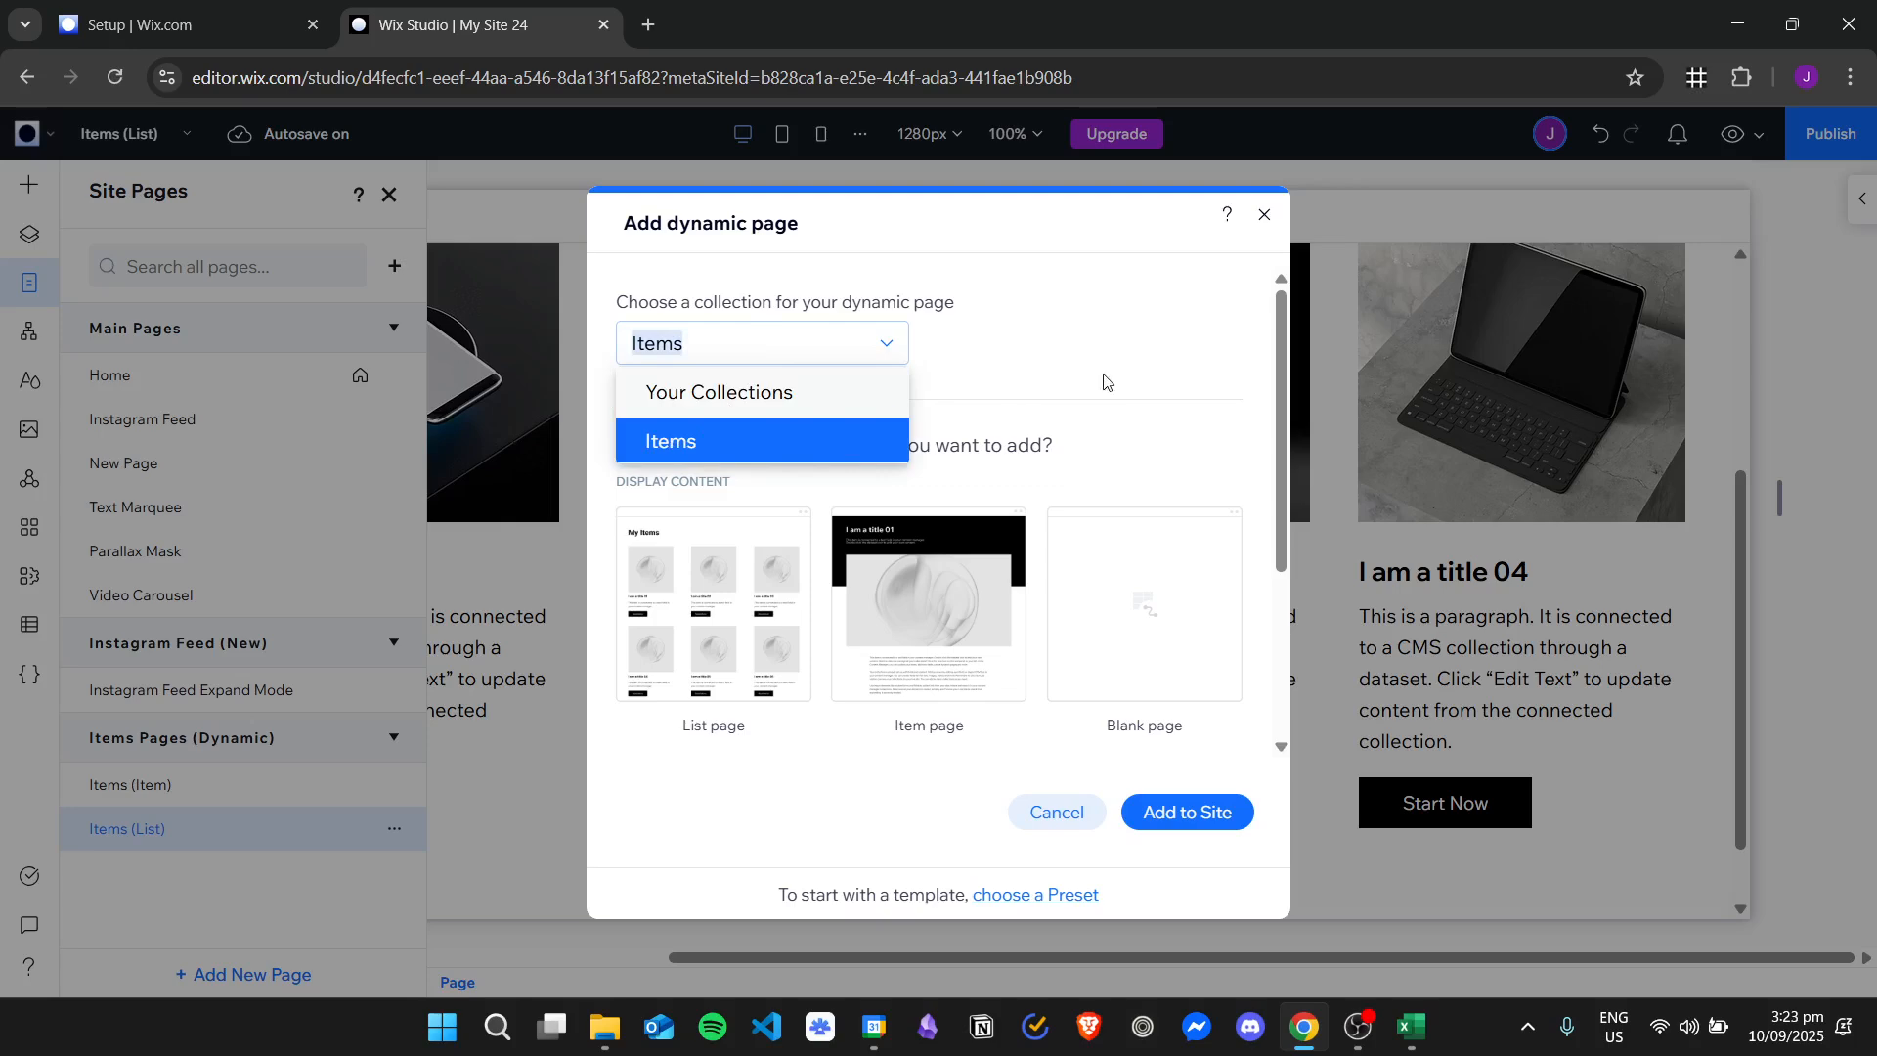
click(1130, 368)
click(1261, 216)
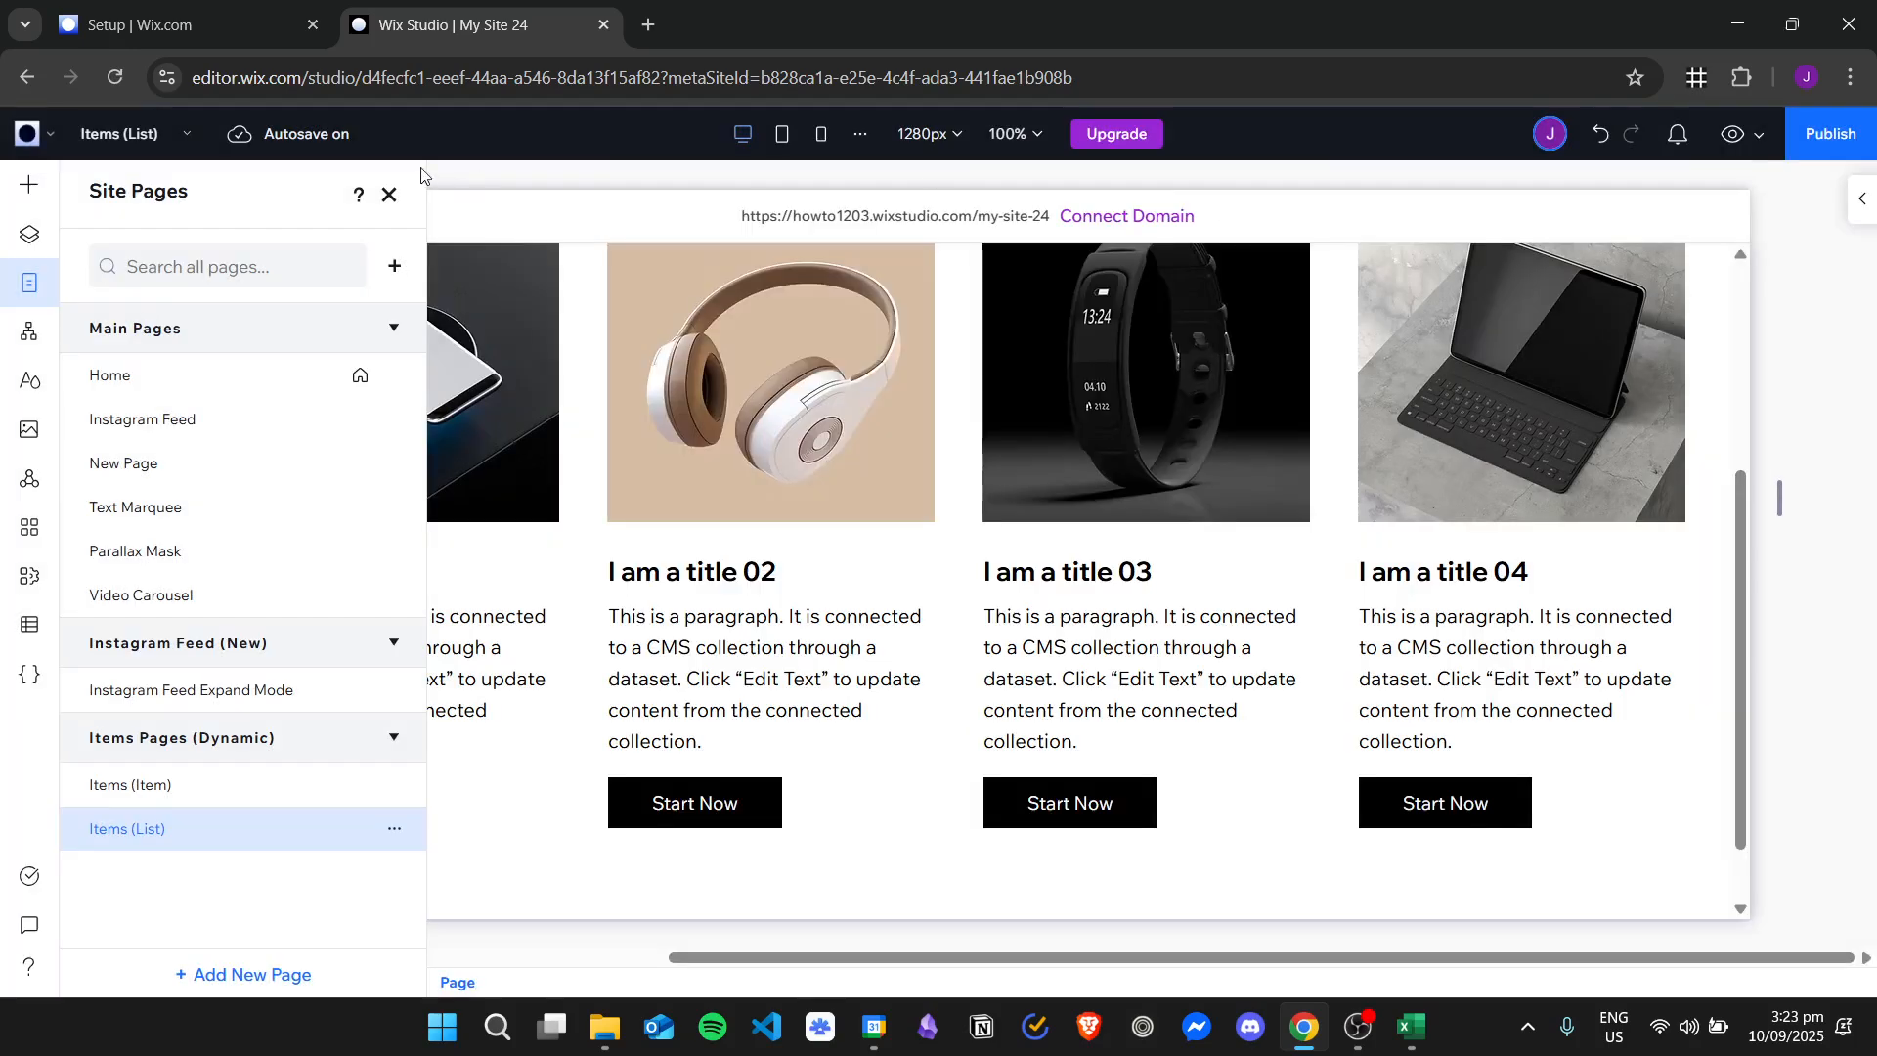
click(388, 198)
Select the Repeater layer that holds the item cards on the Items (List) page.
scroll(1210, 577, up, 4)
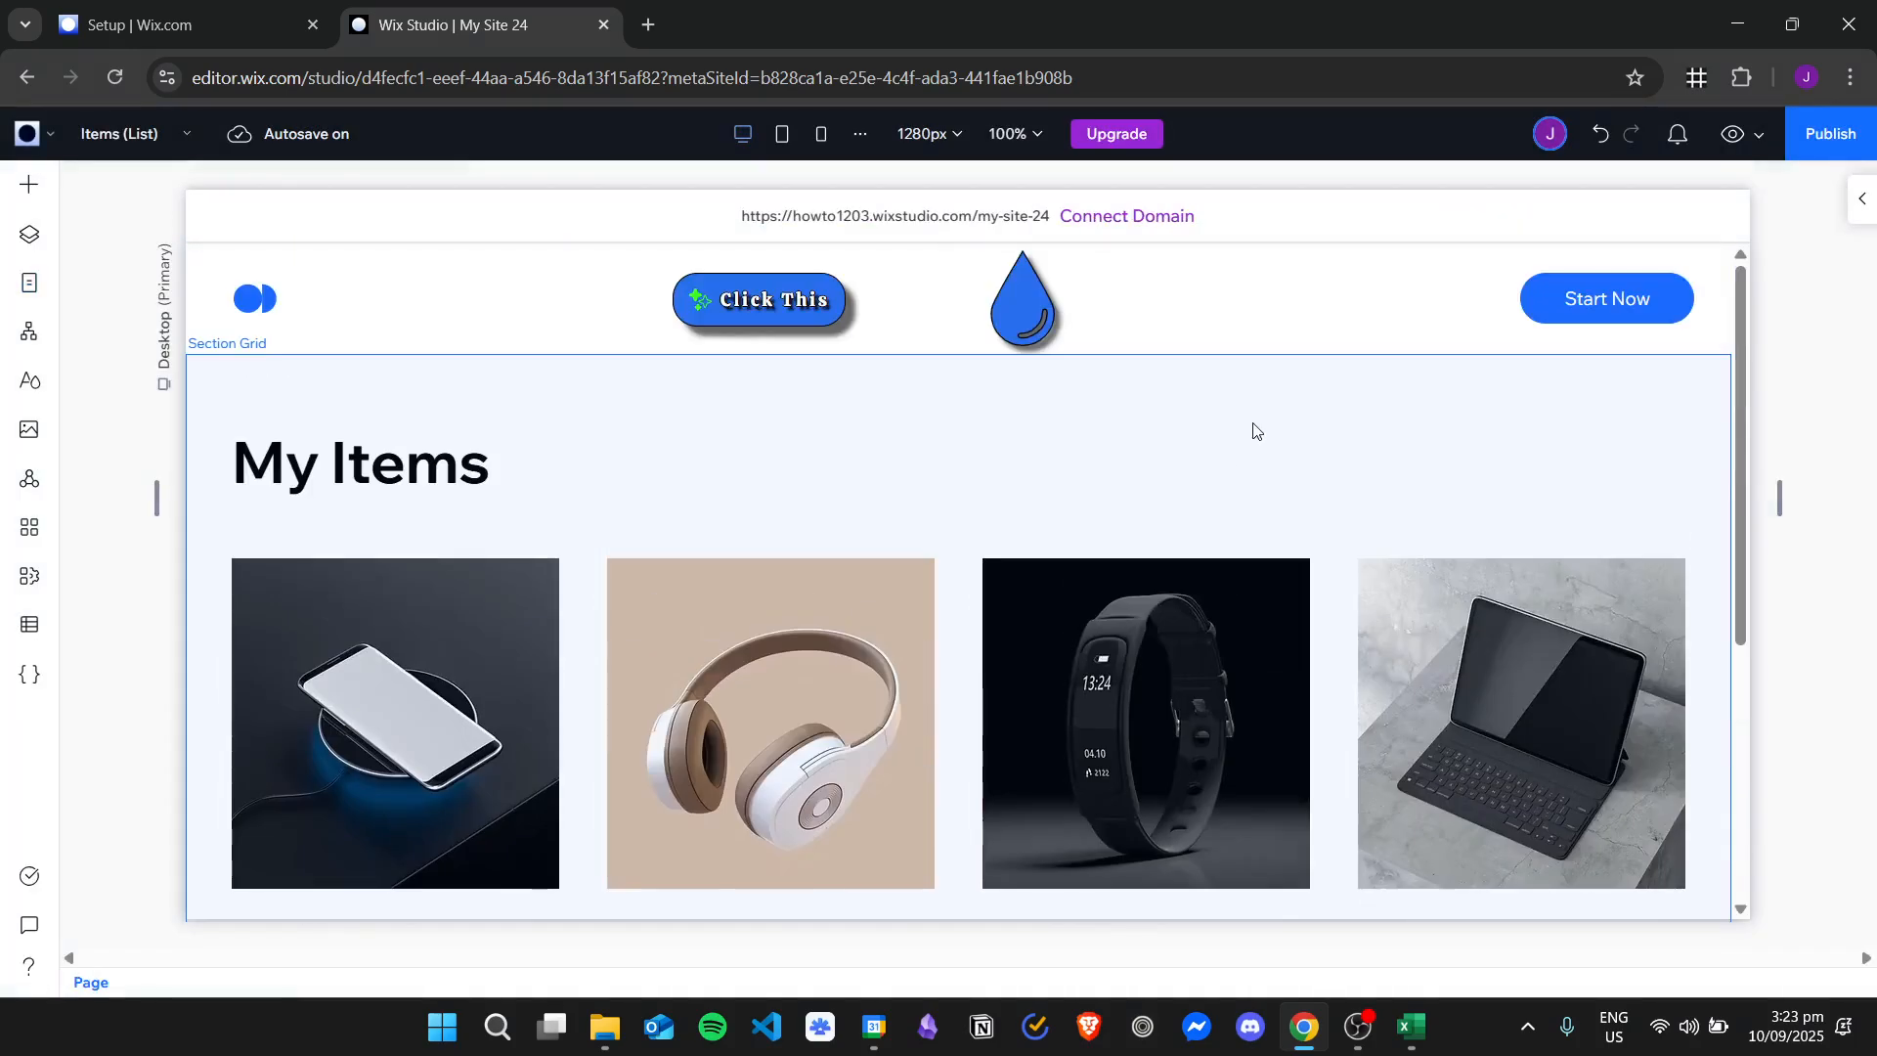
scroll(1248, 430, down, 3)
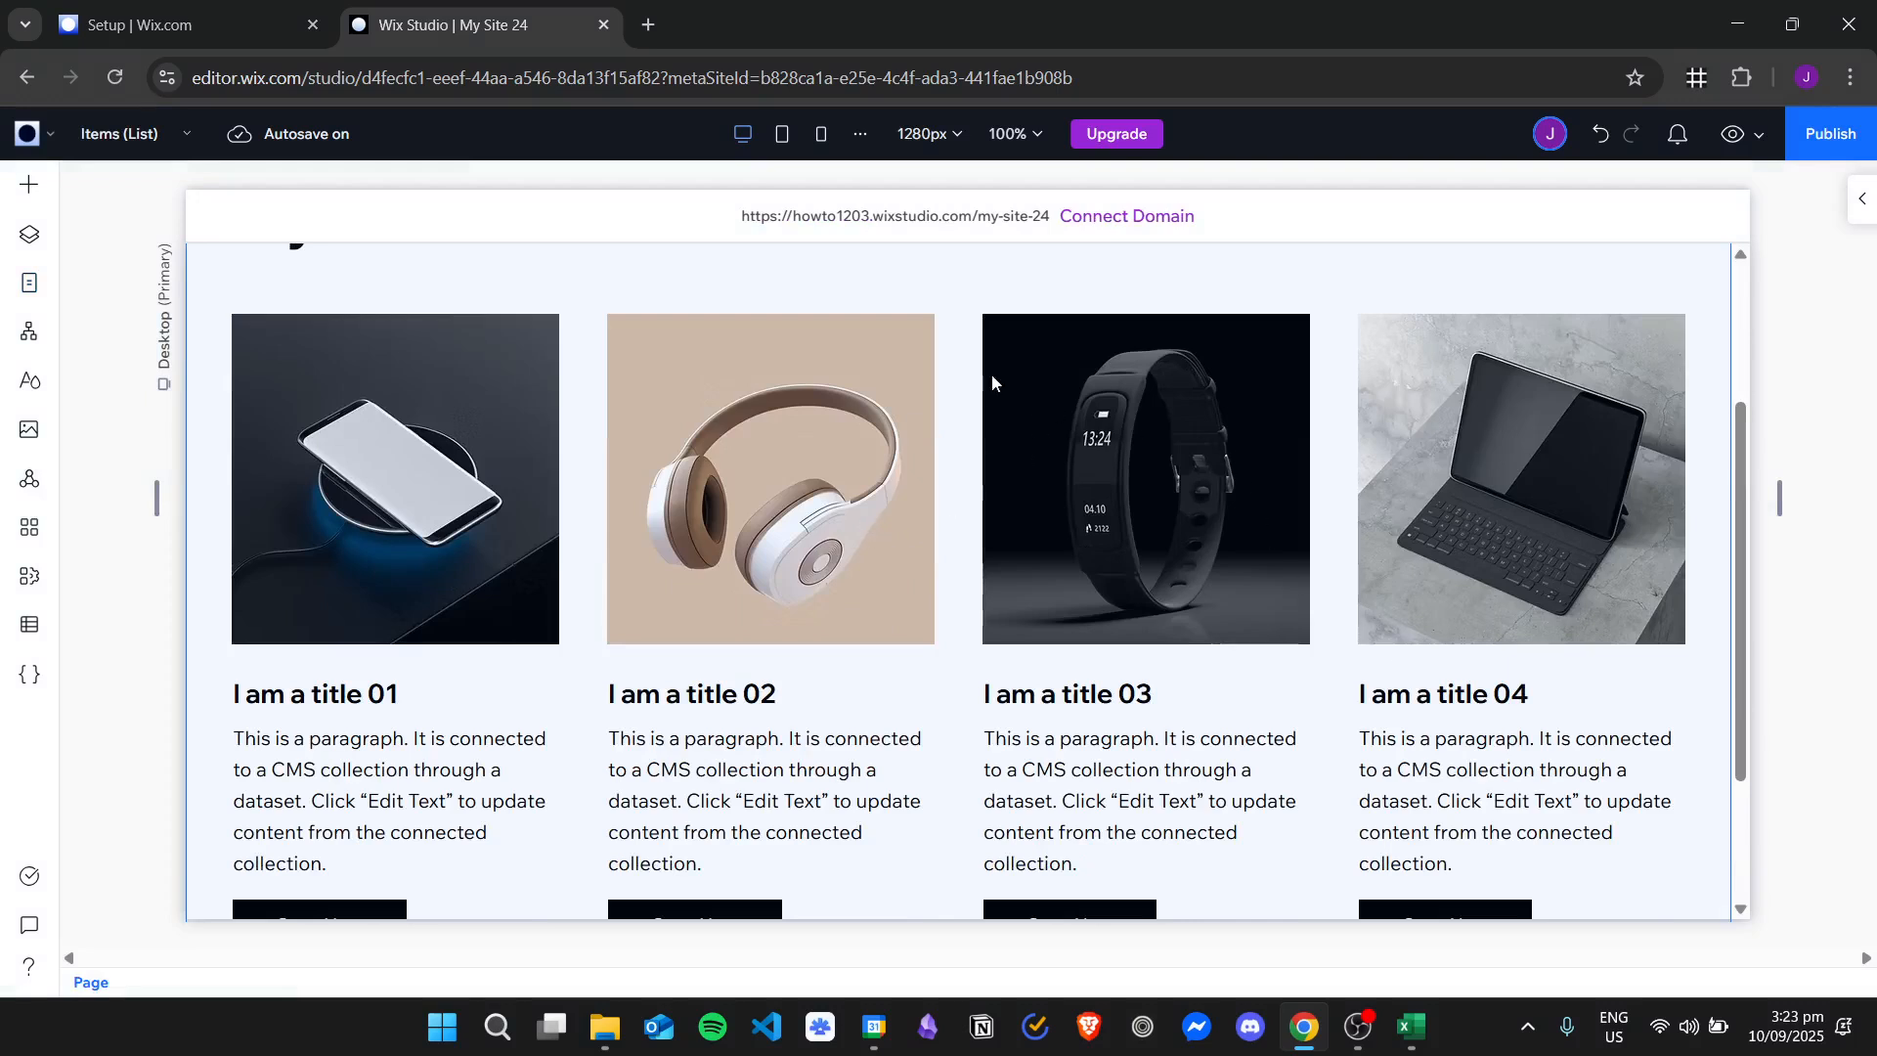
click(1000, 469)
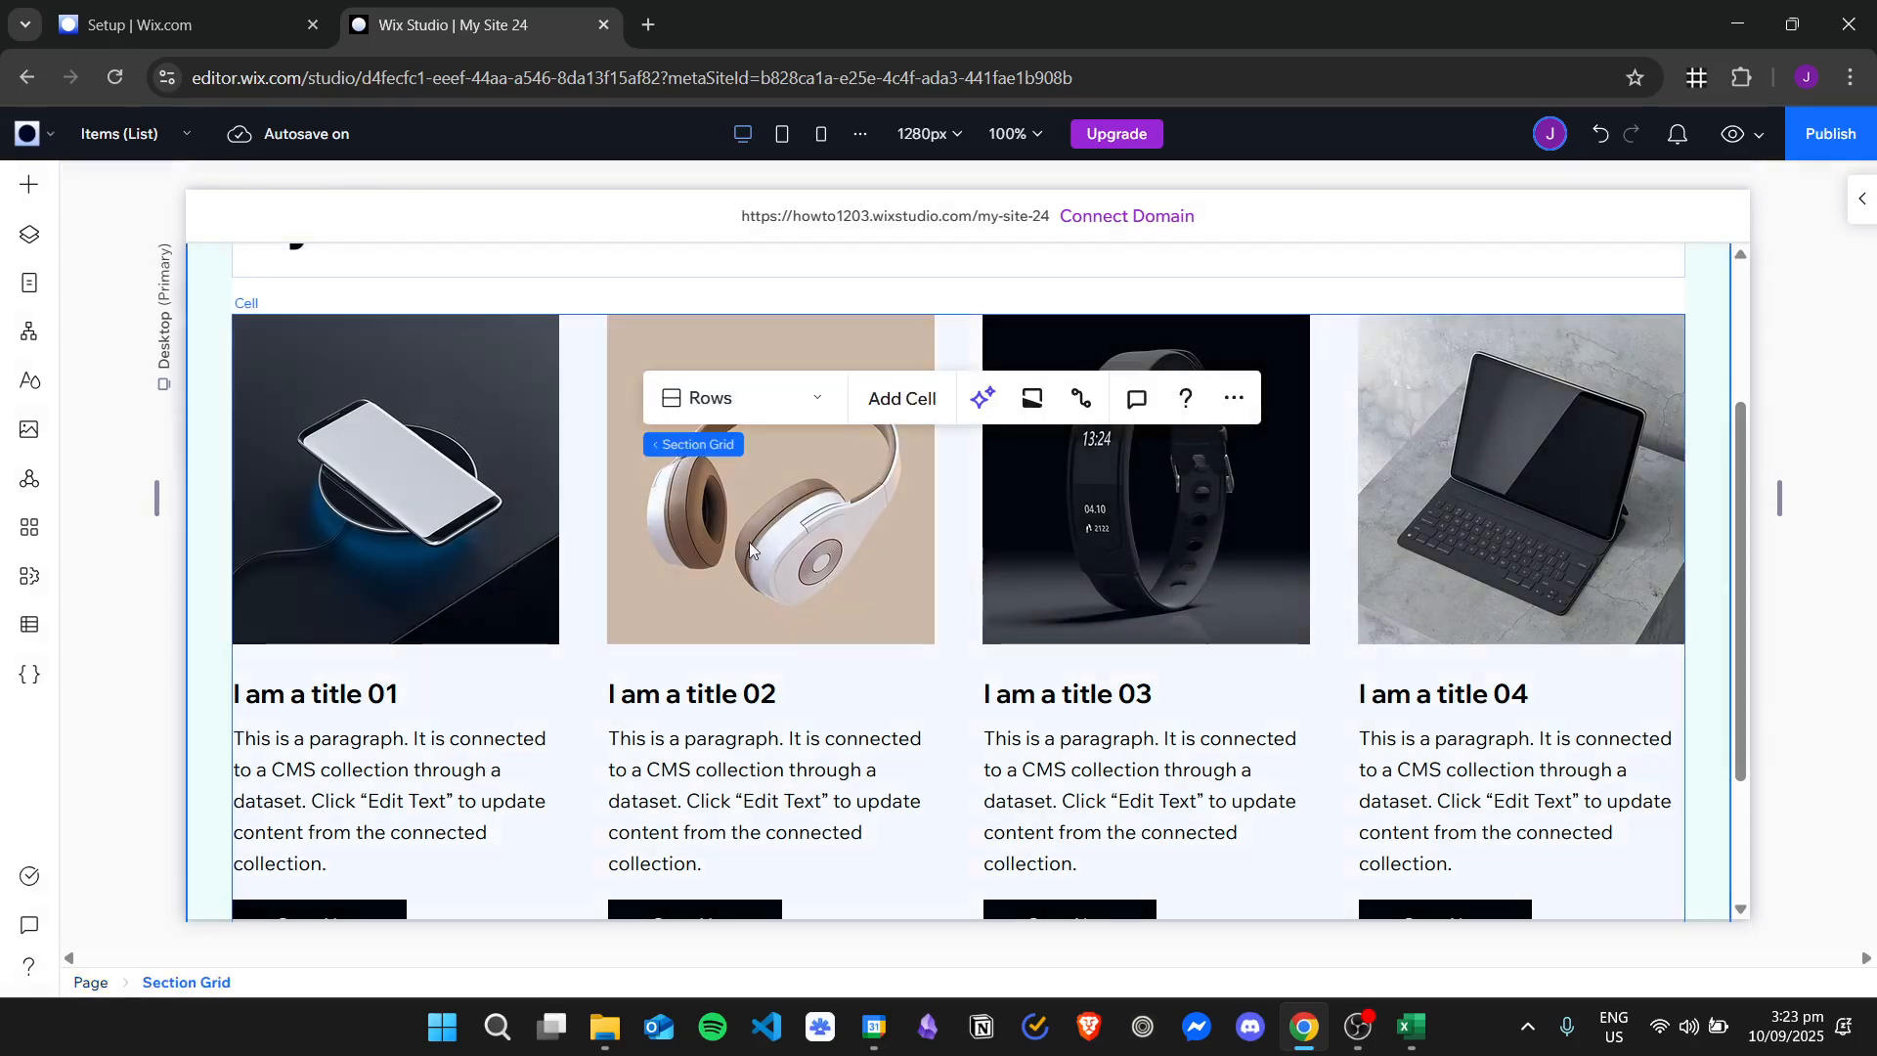
click(905, 520)
click(792, 604)
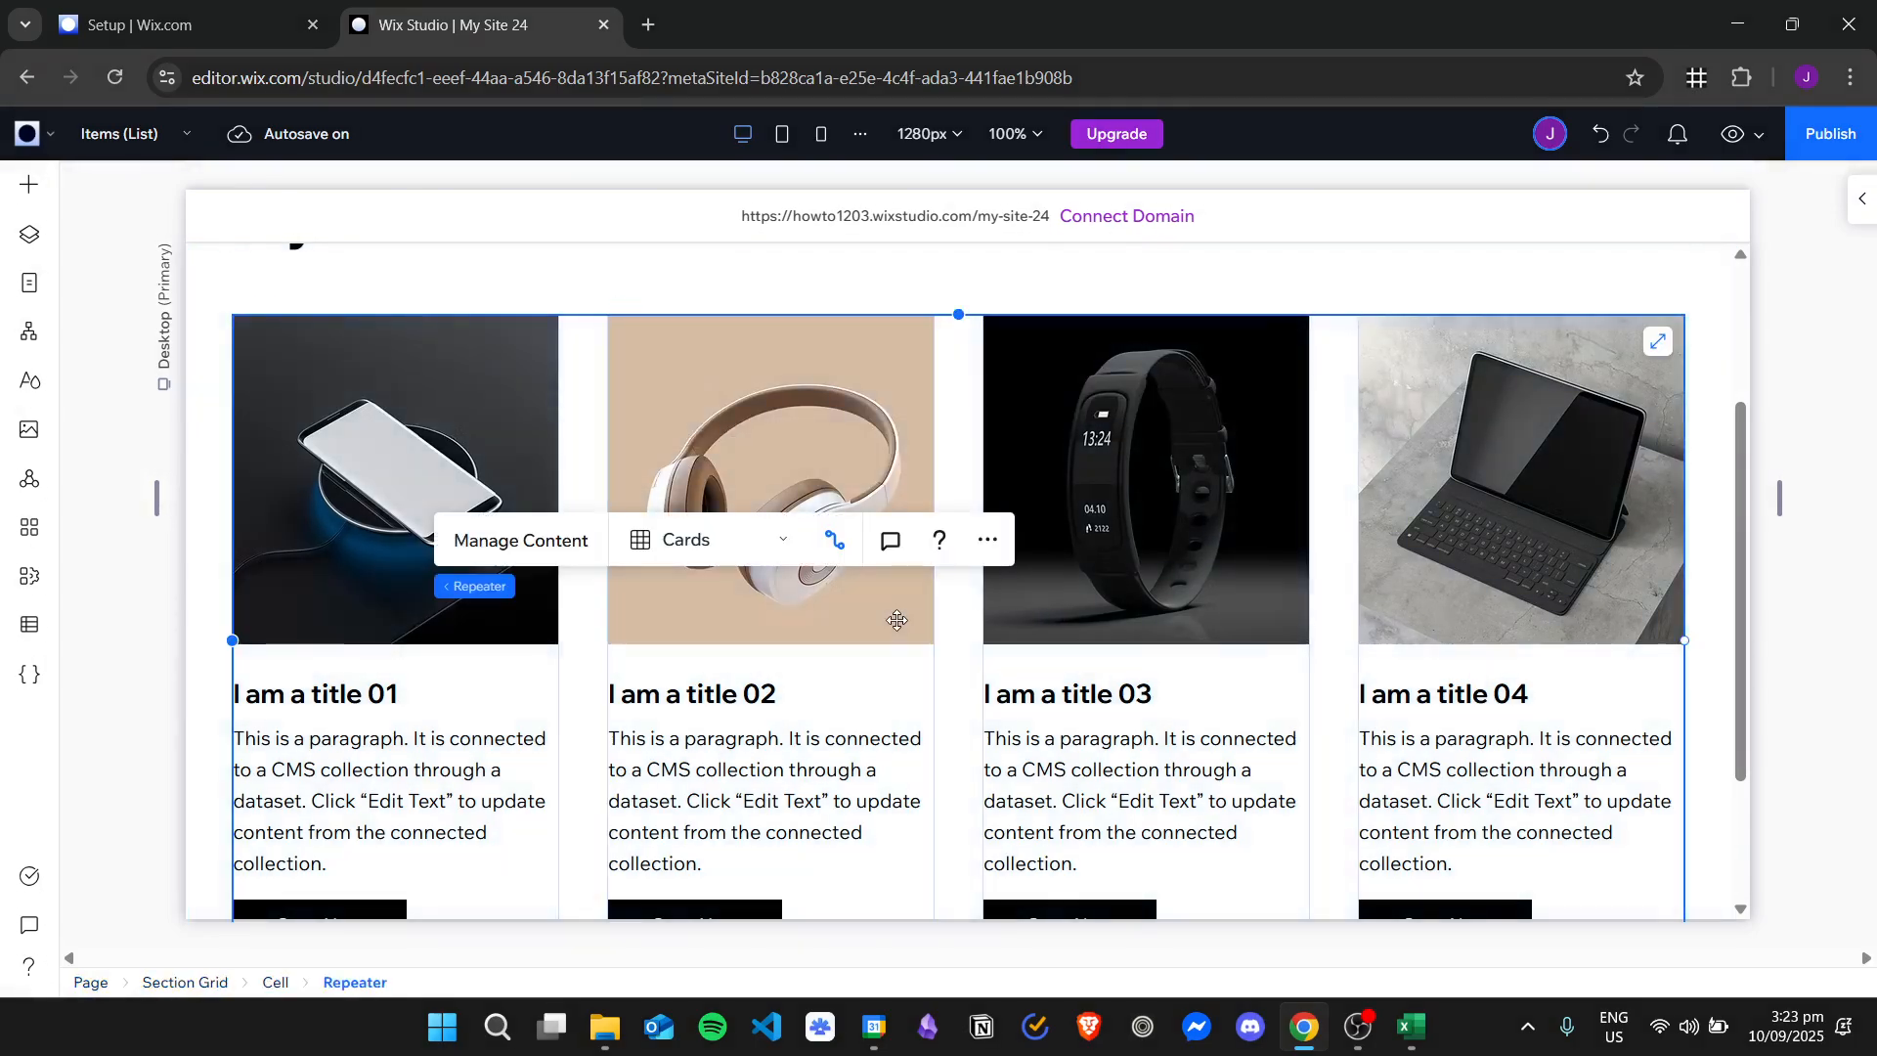
right_click(861, 393)
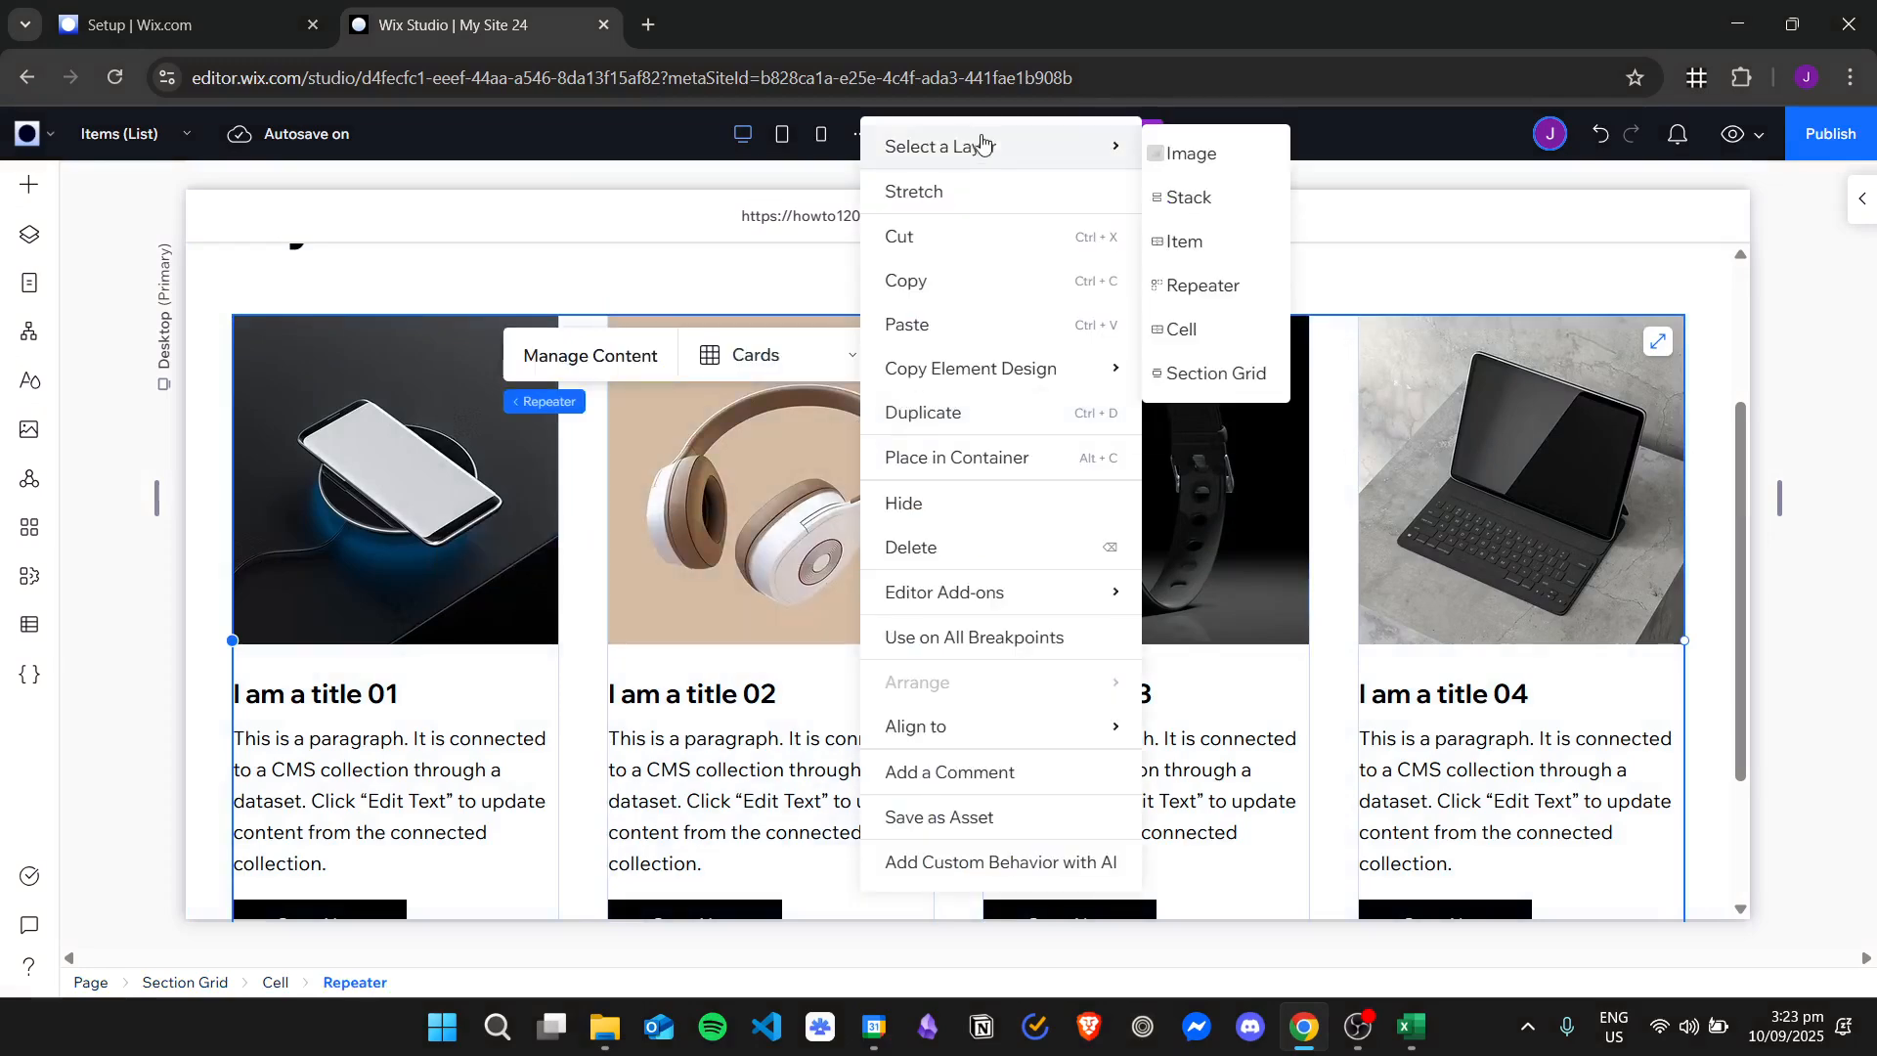
mouse_move(1124, 147)
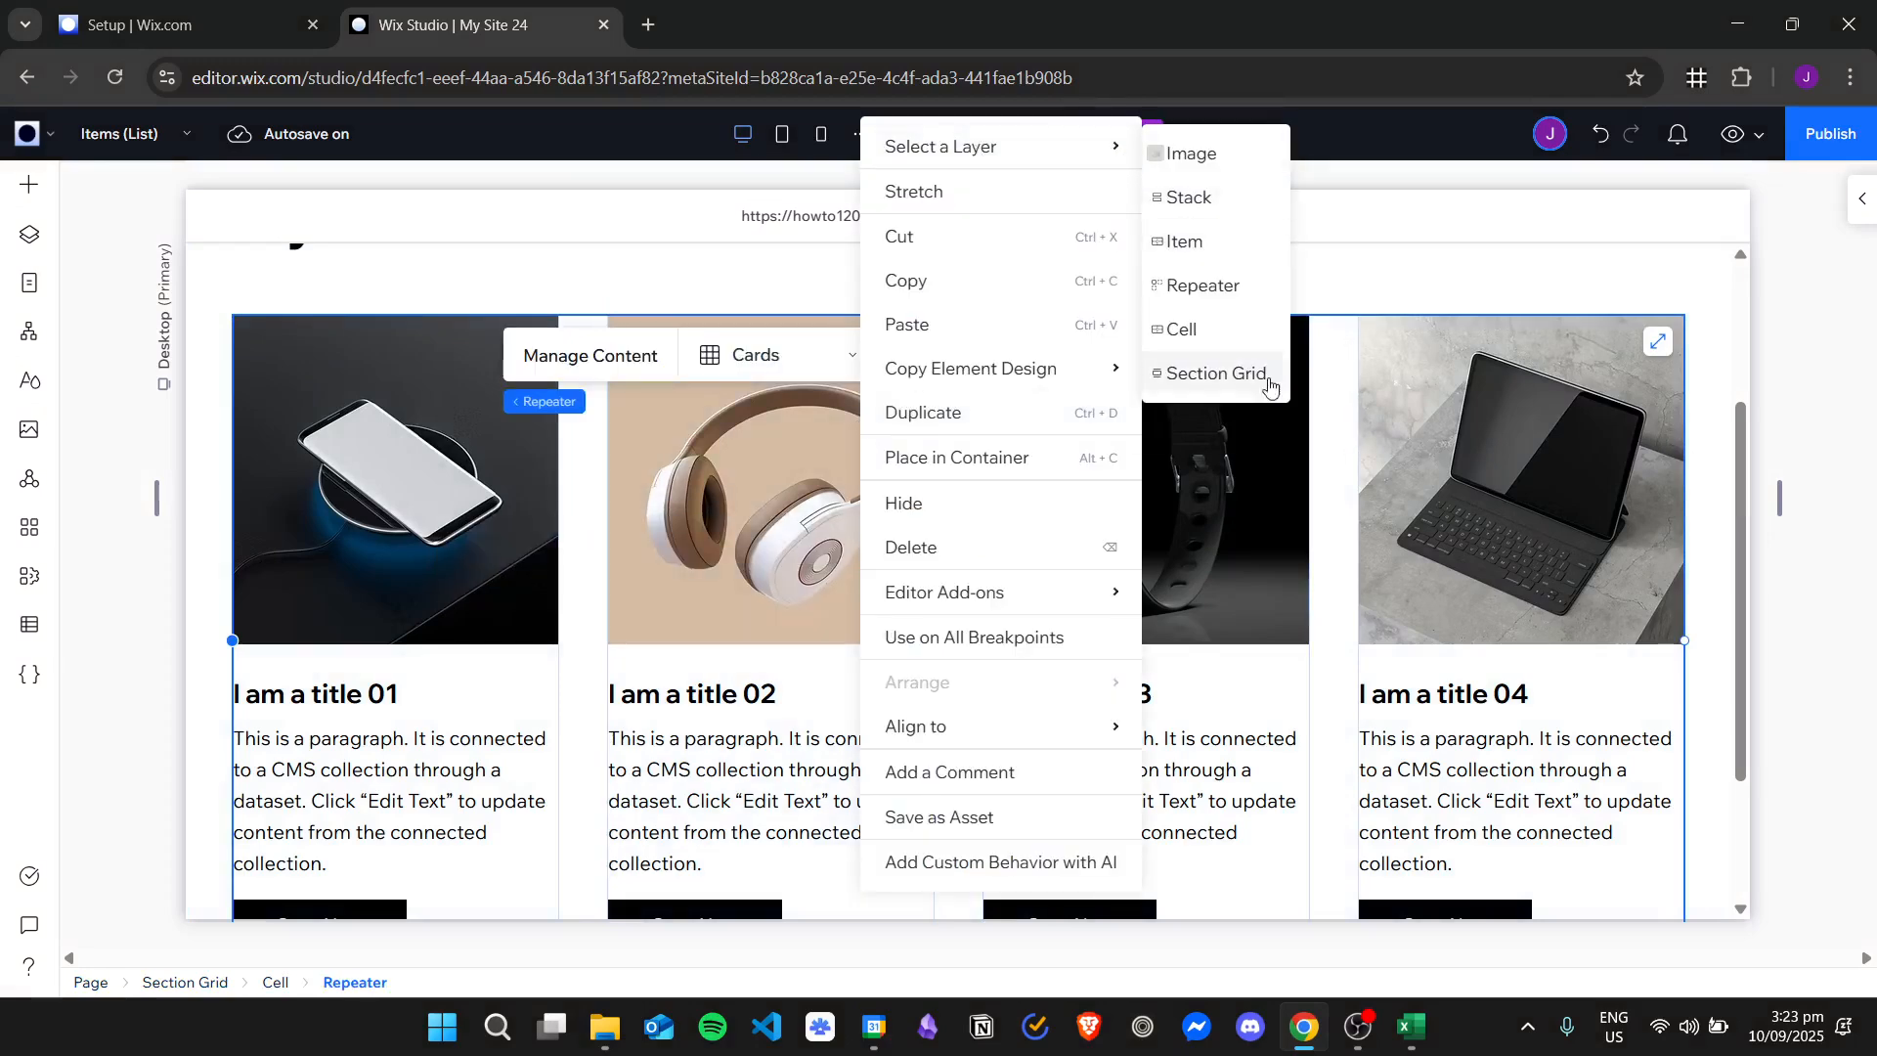
click(1226, 294)
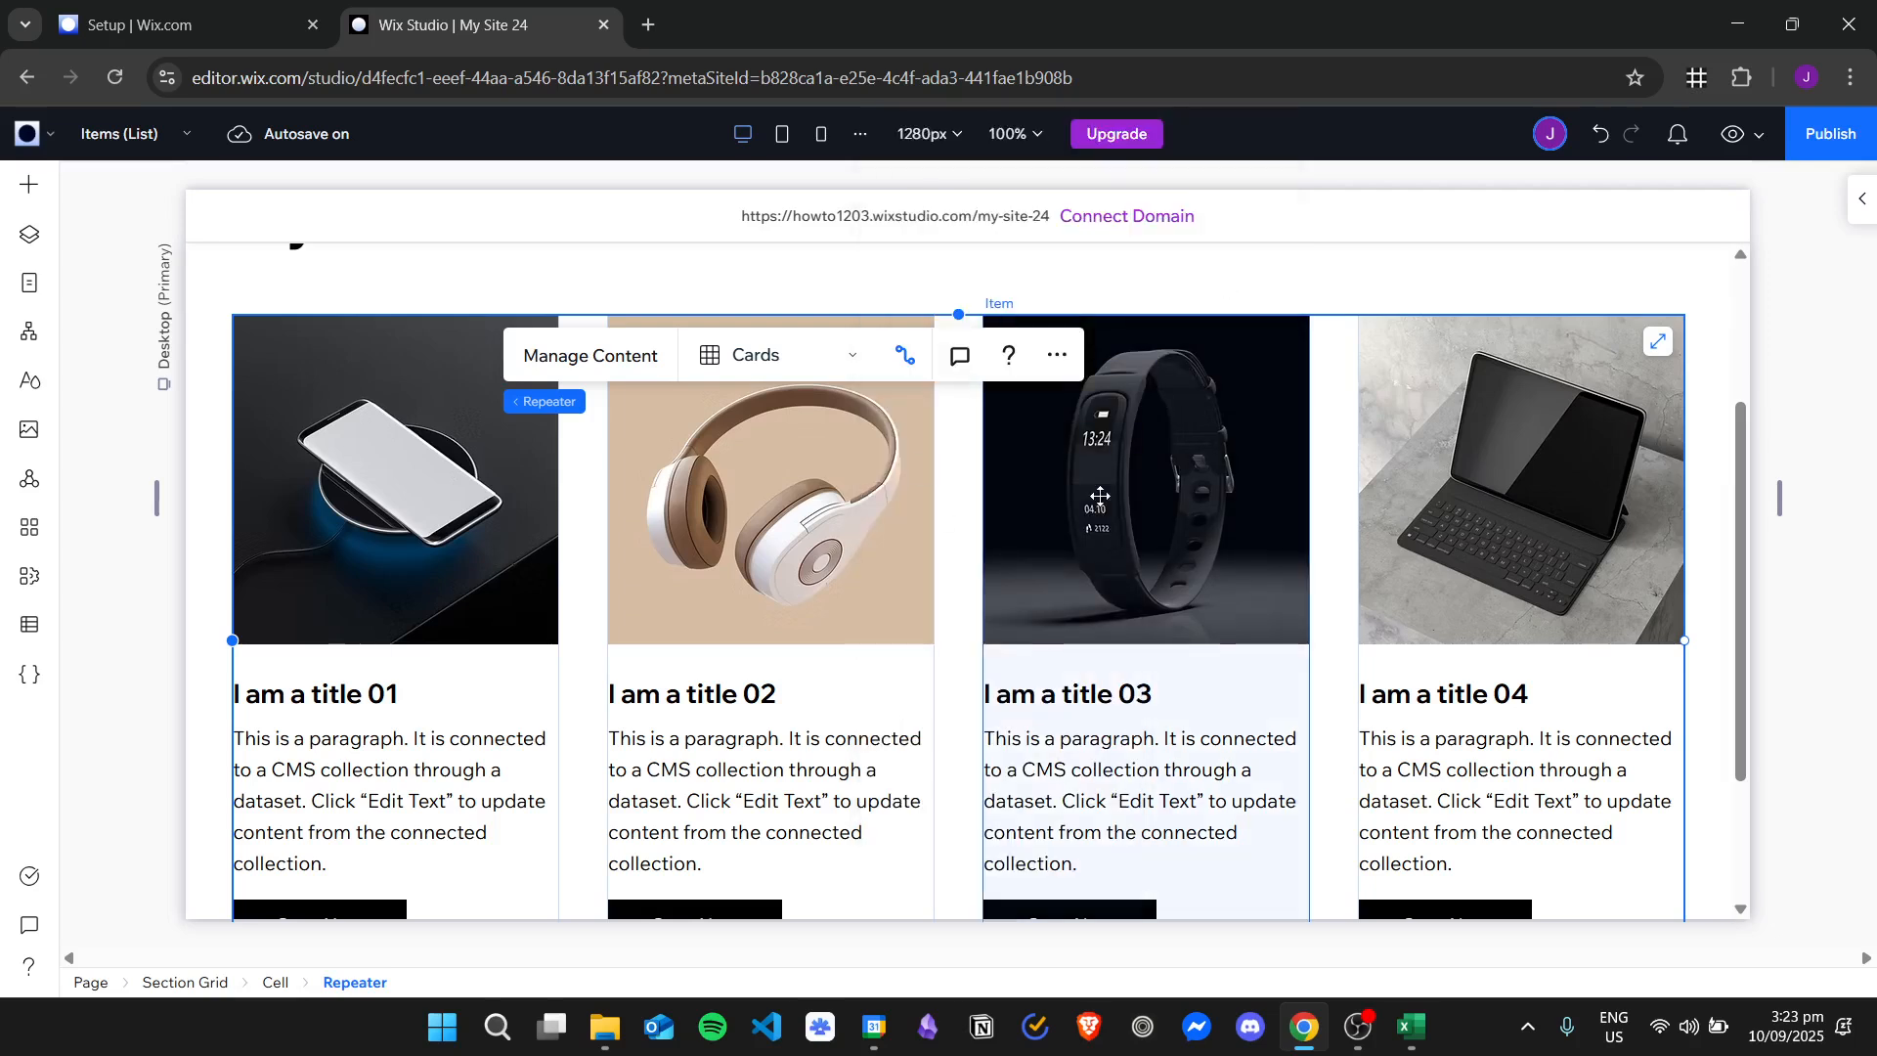
Open the repeater's connected Items collection for editing and select the image cell of the first item.
click(641, 360)
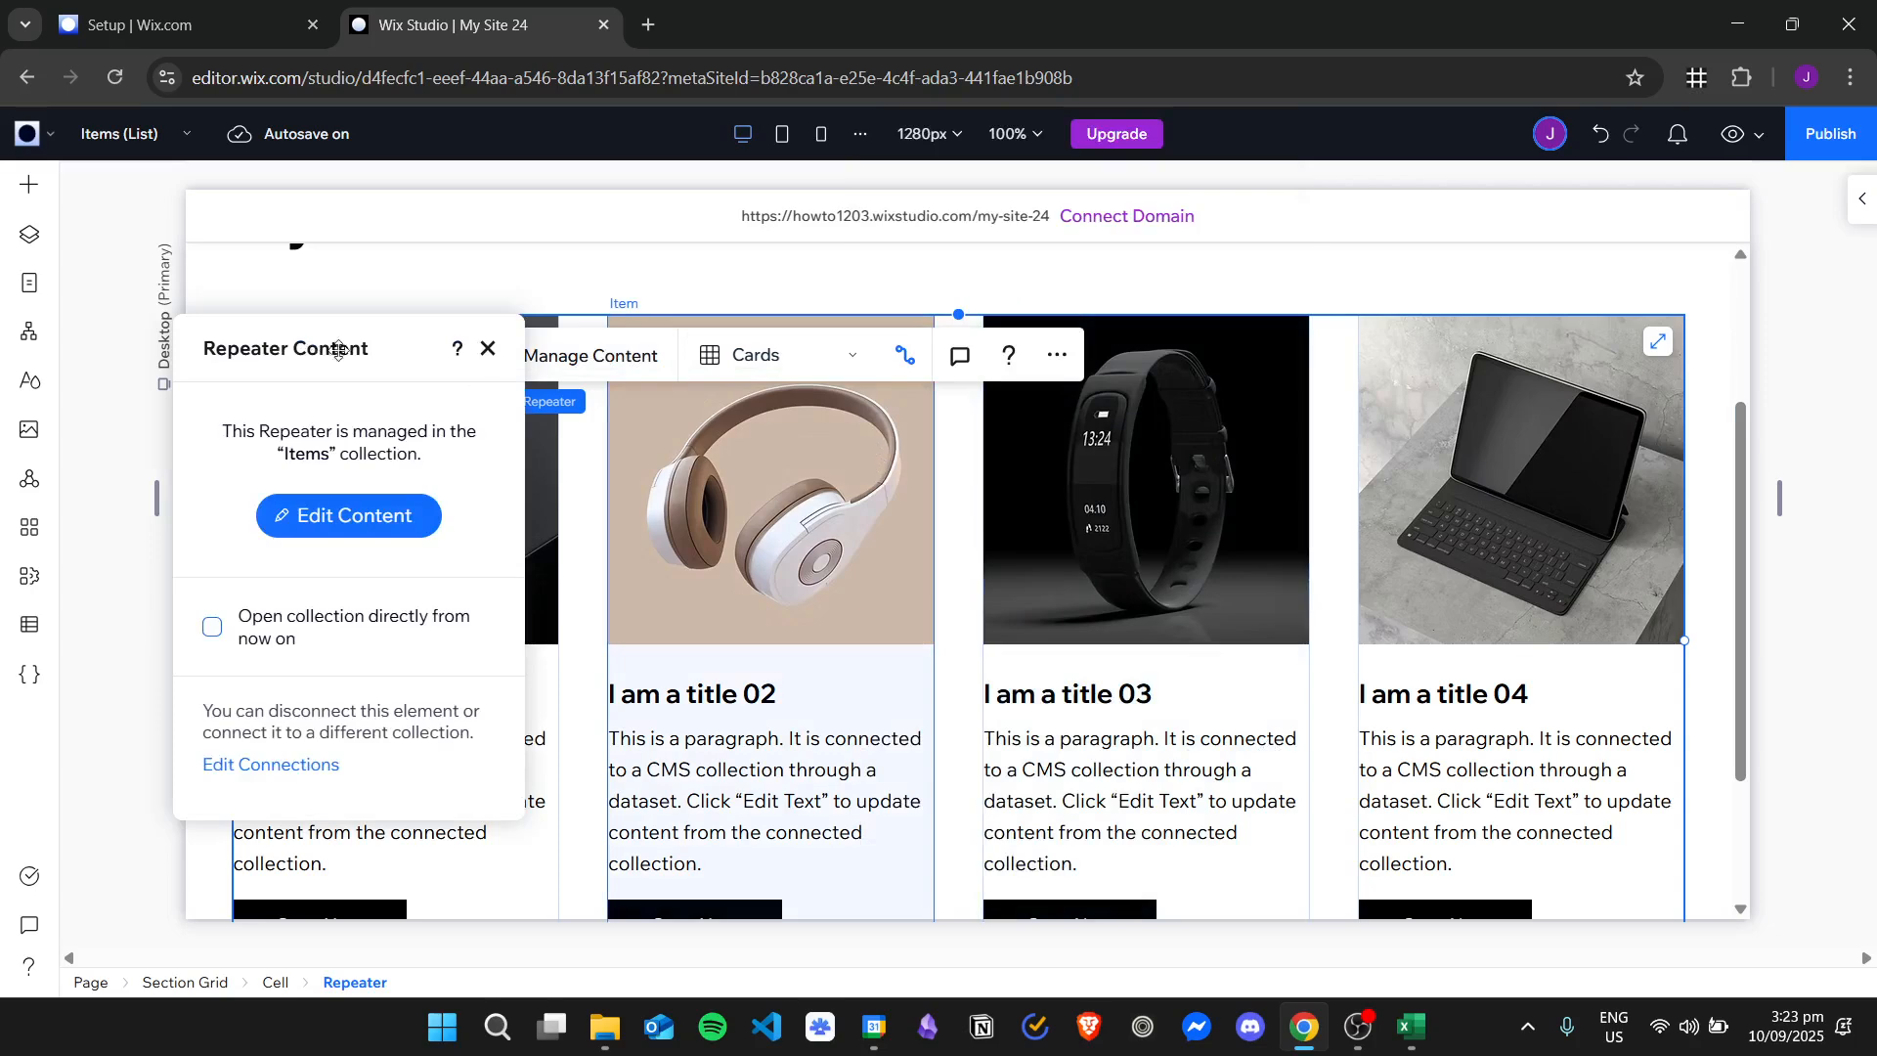
click(362, 518)
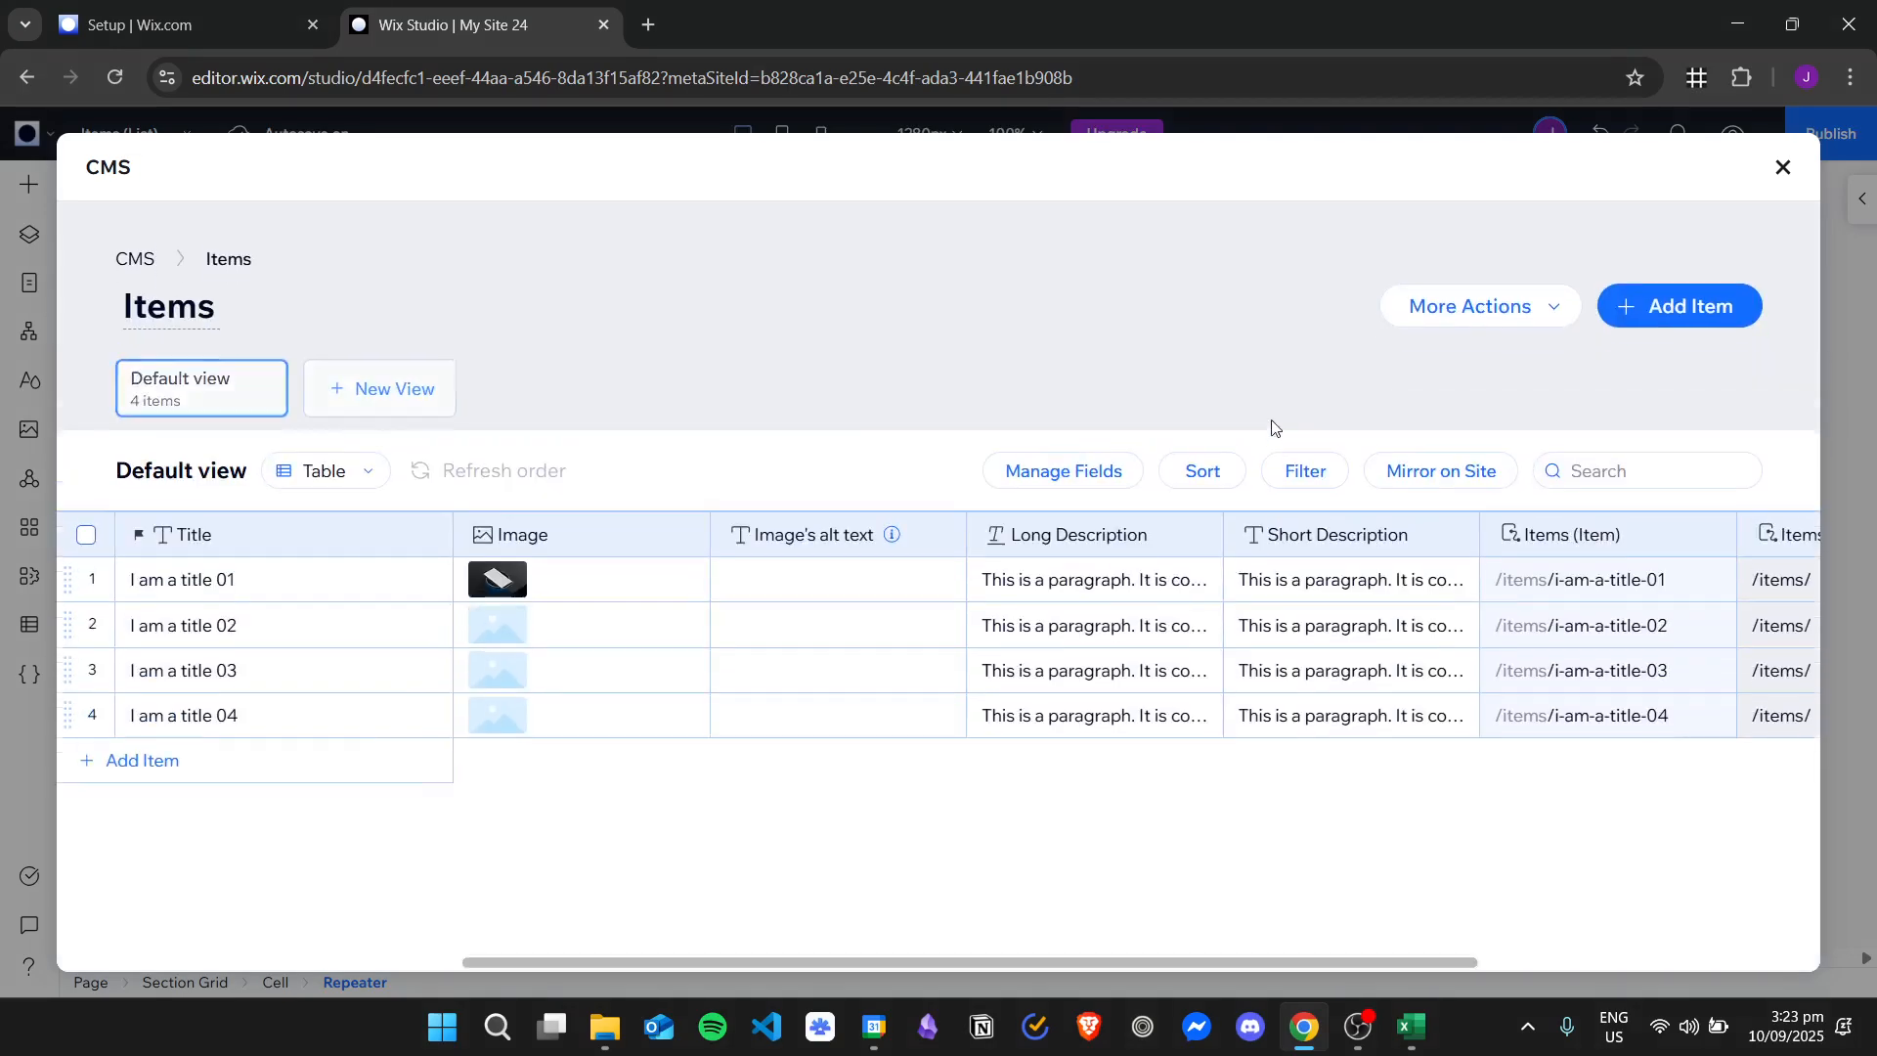
click(587, 581)
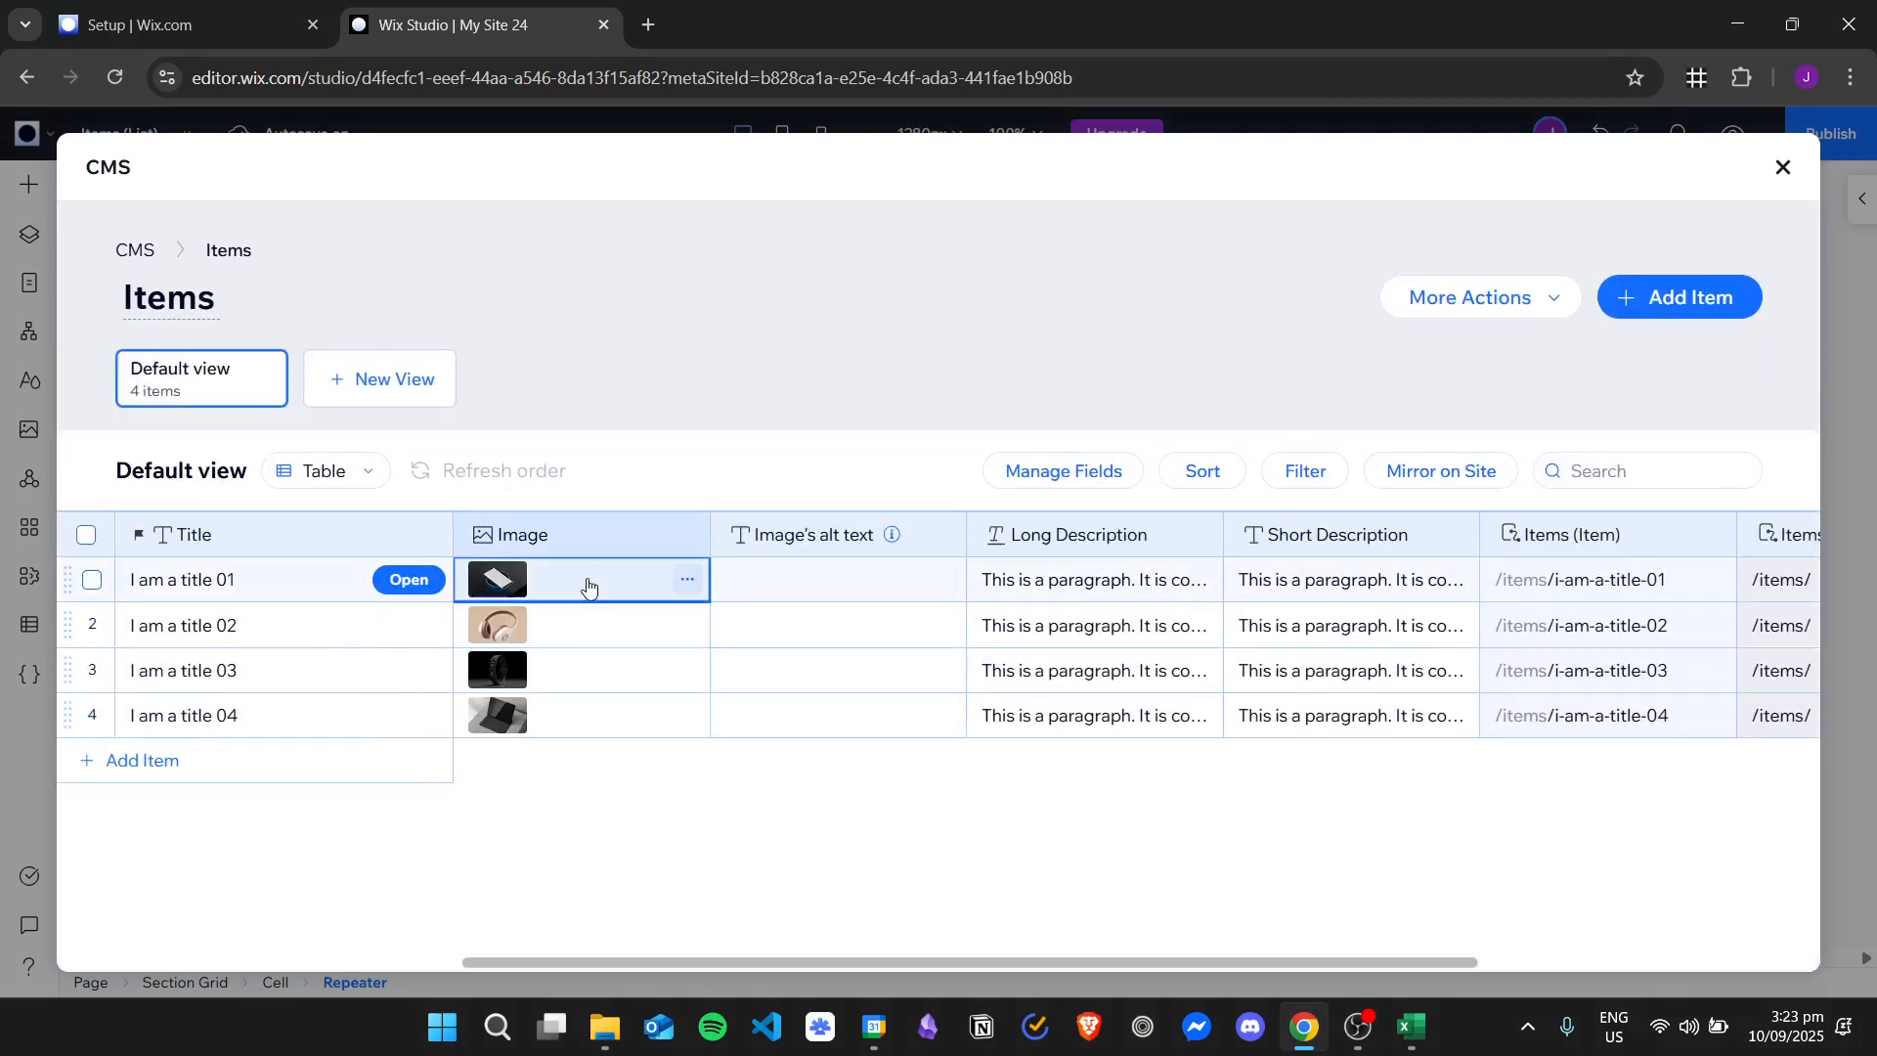
click(586, 627)
click(601, 670)
click(616, 718)
click(312, 713)
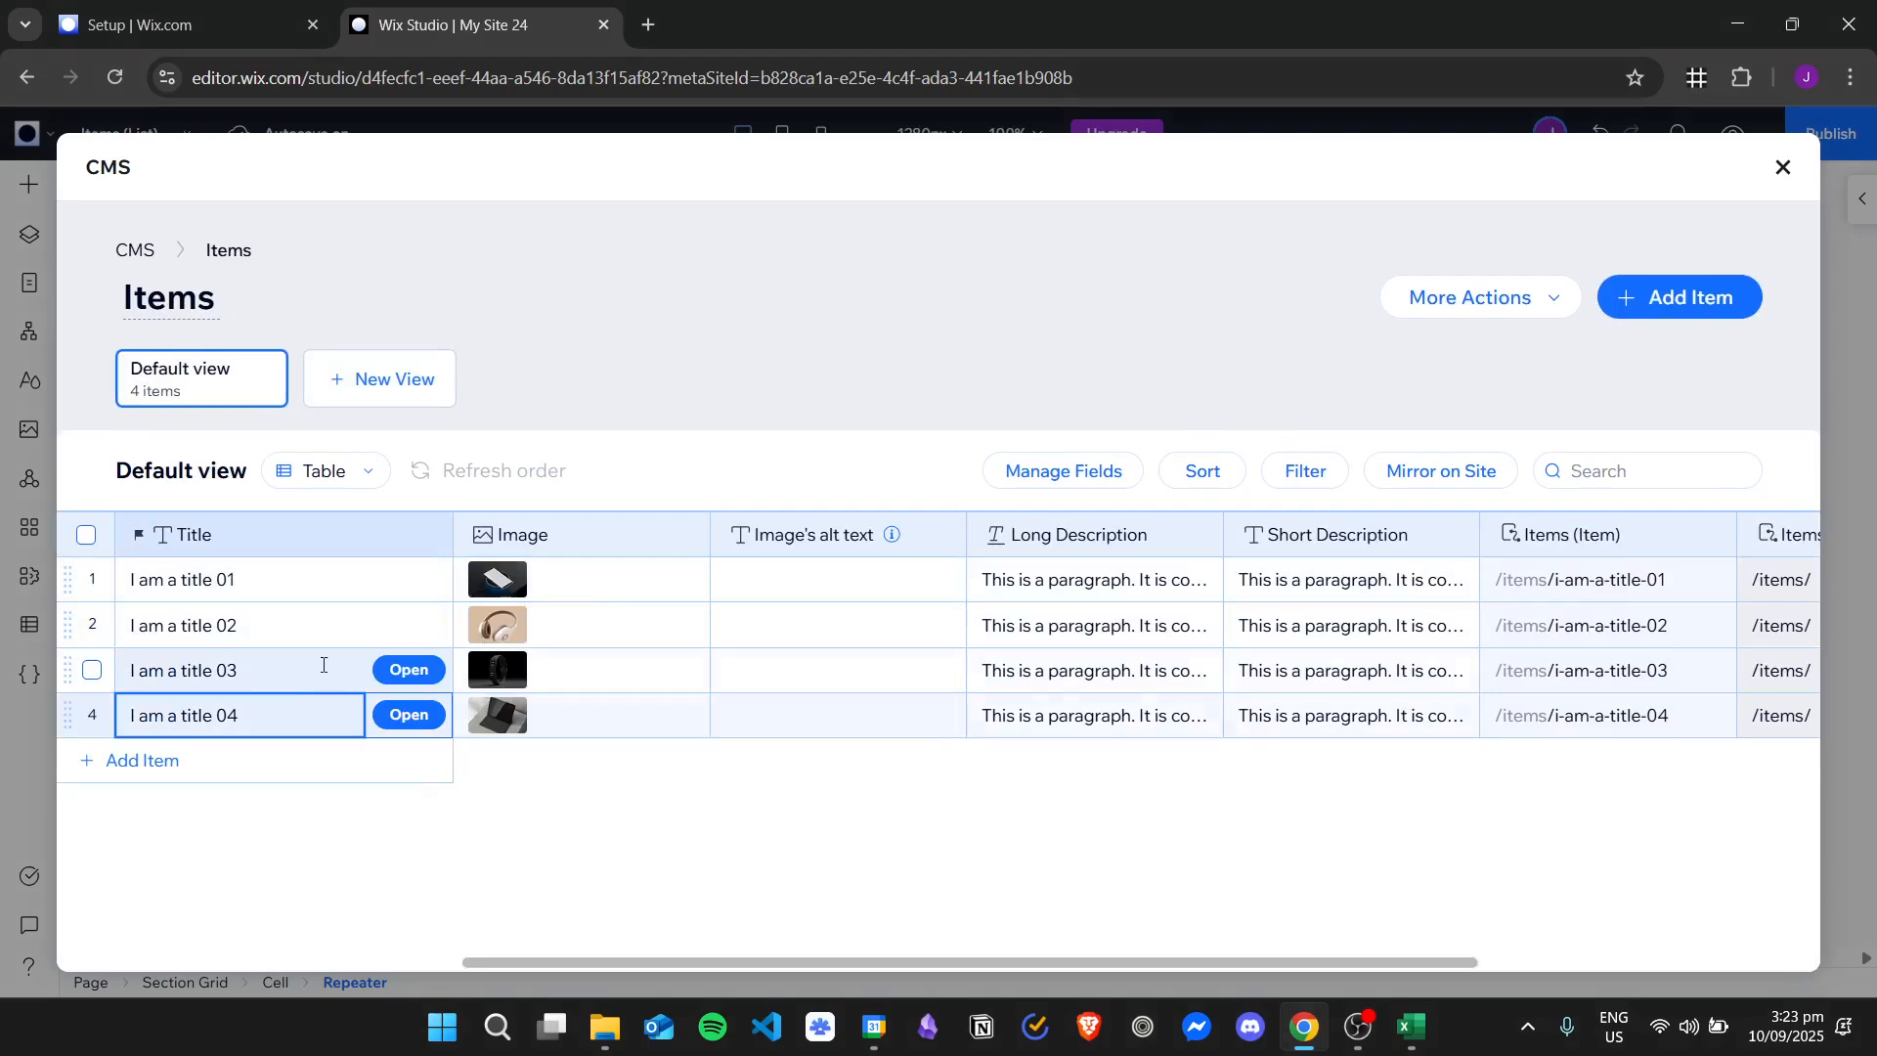
click(328, 670)
click(337, 625)
Rename the first item of the Items collection as "Title 1".
click(348, 580)
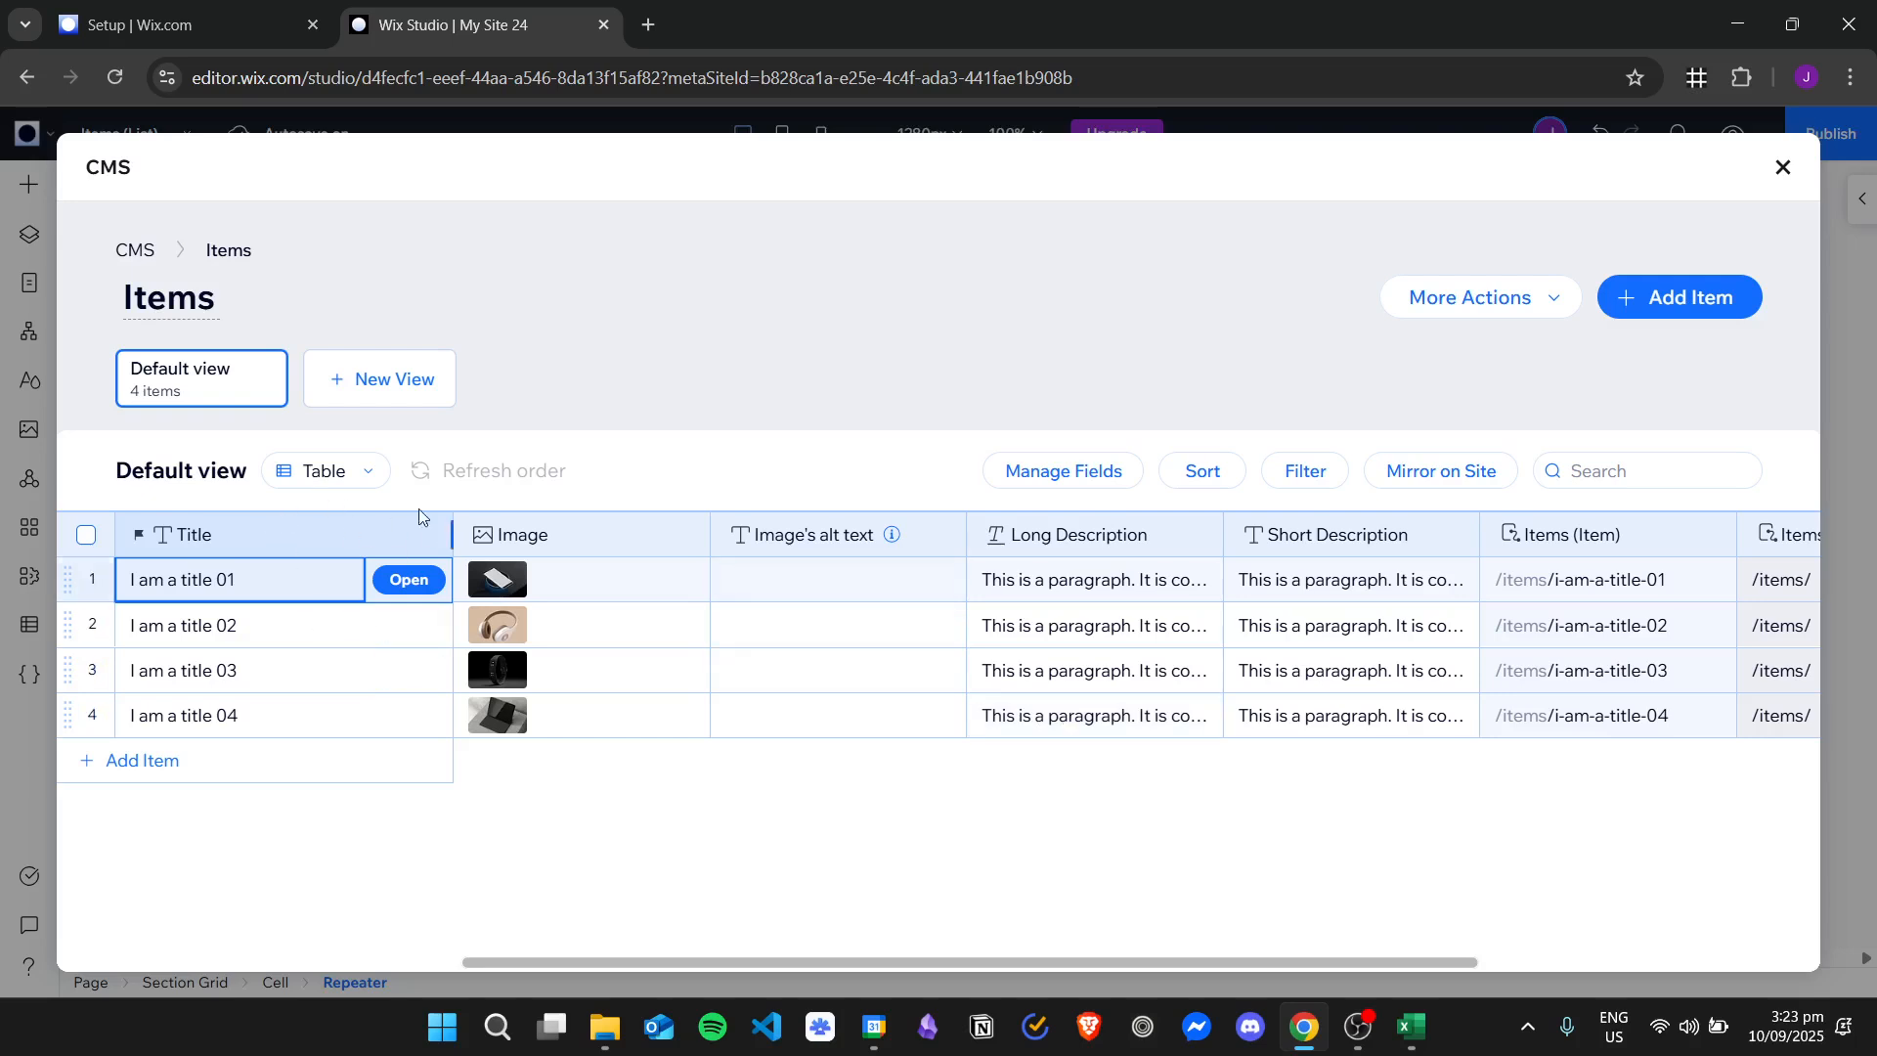
click(320, 577)
key(ctrl+a)
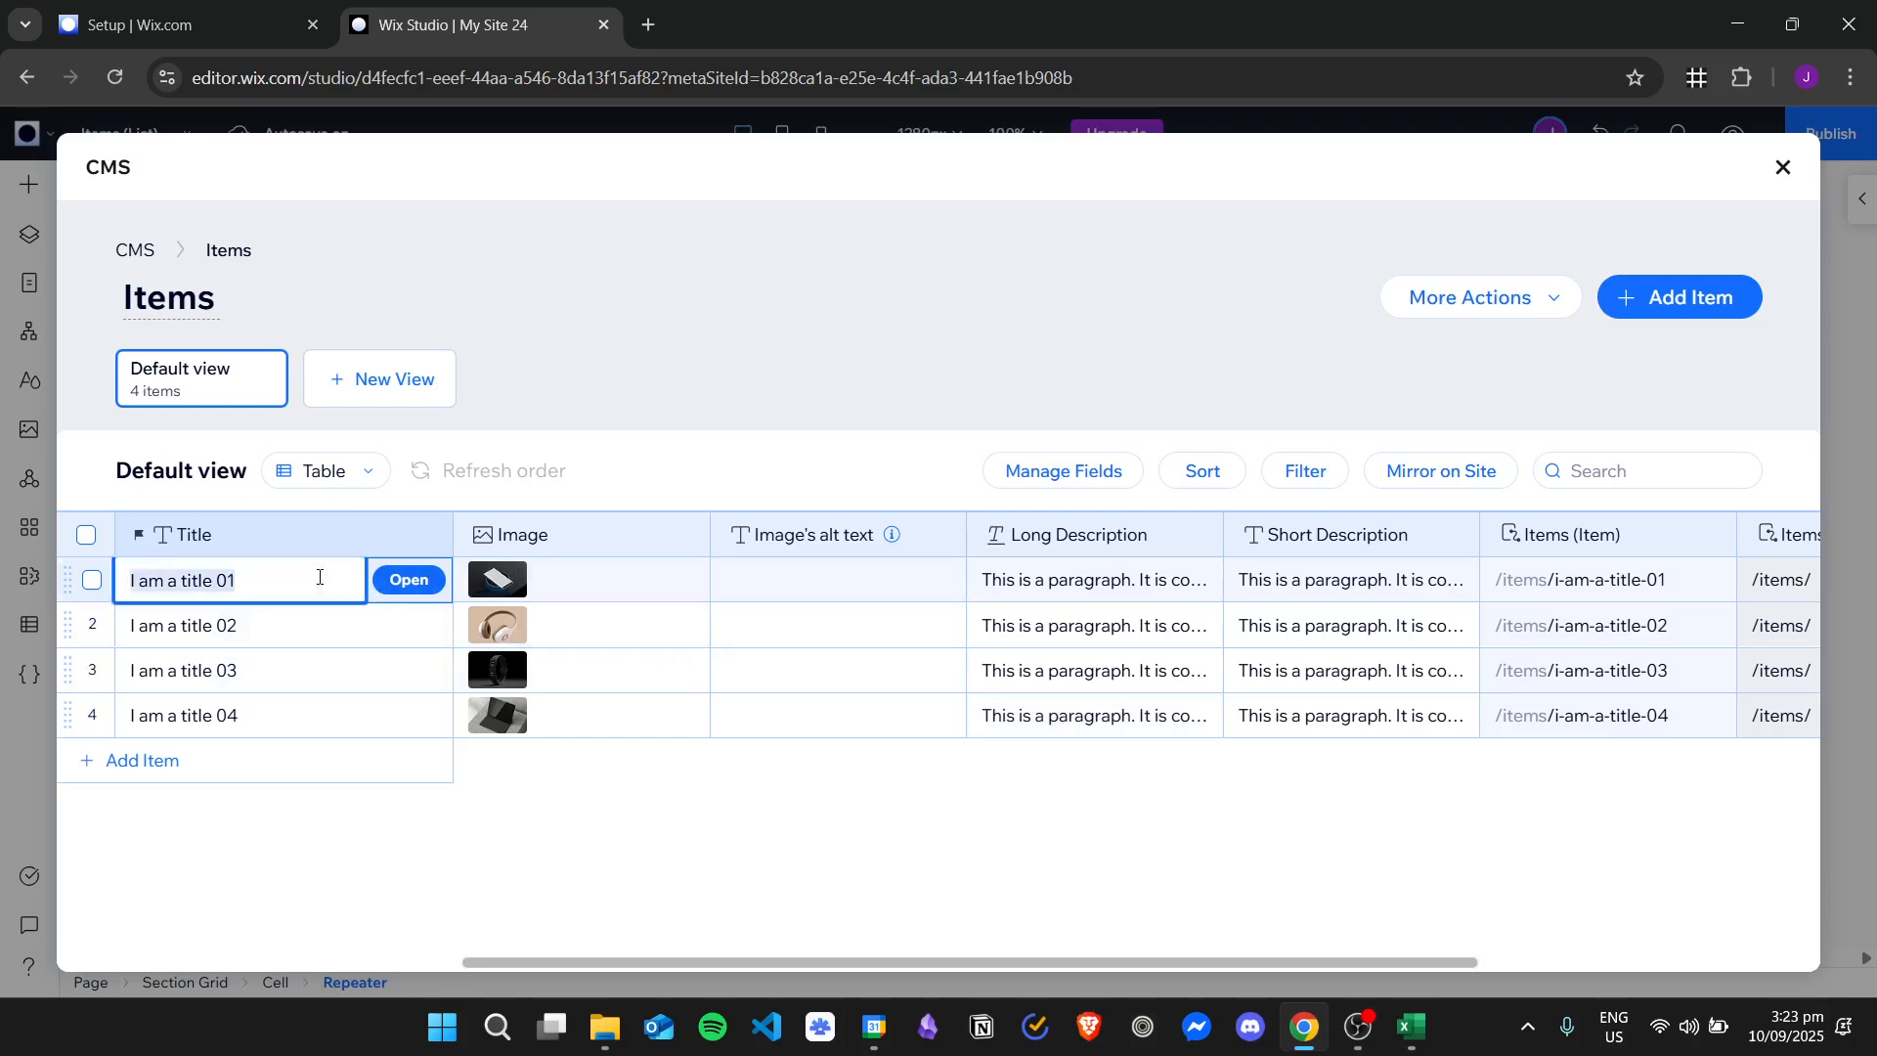
text(C)
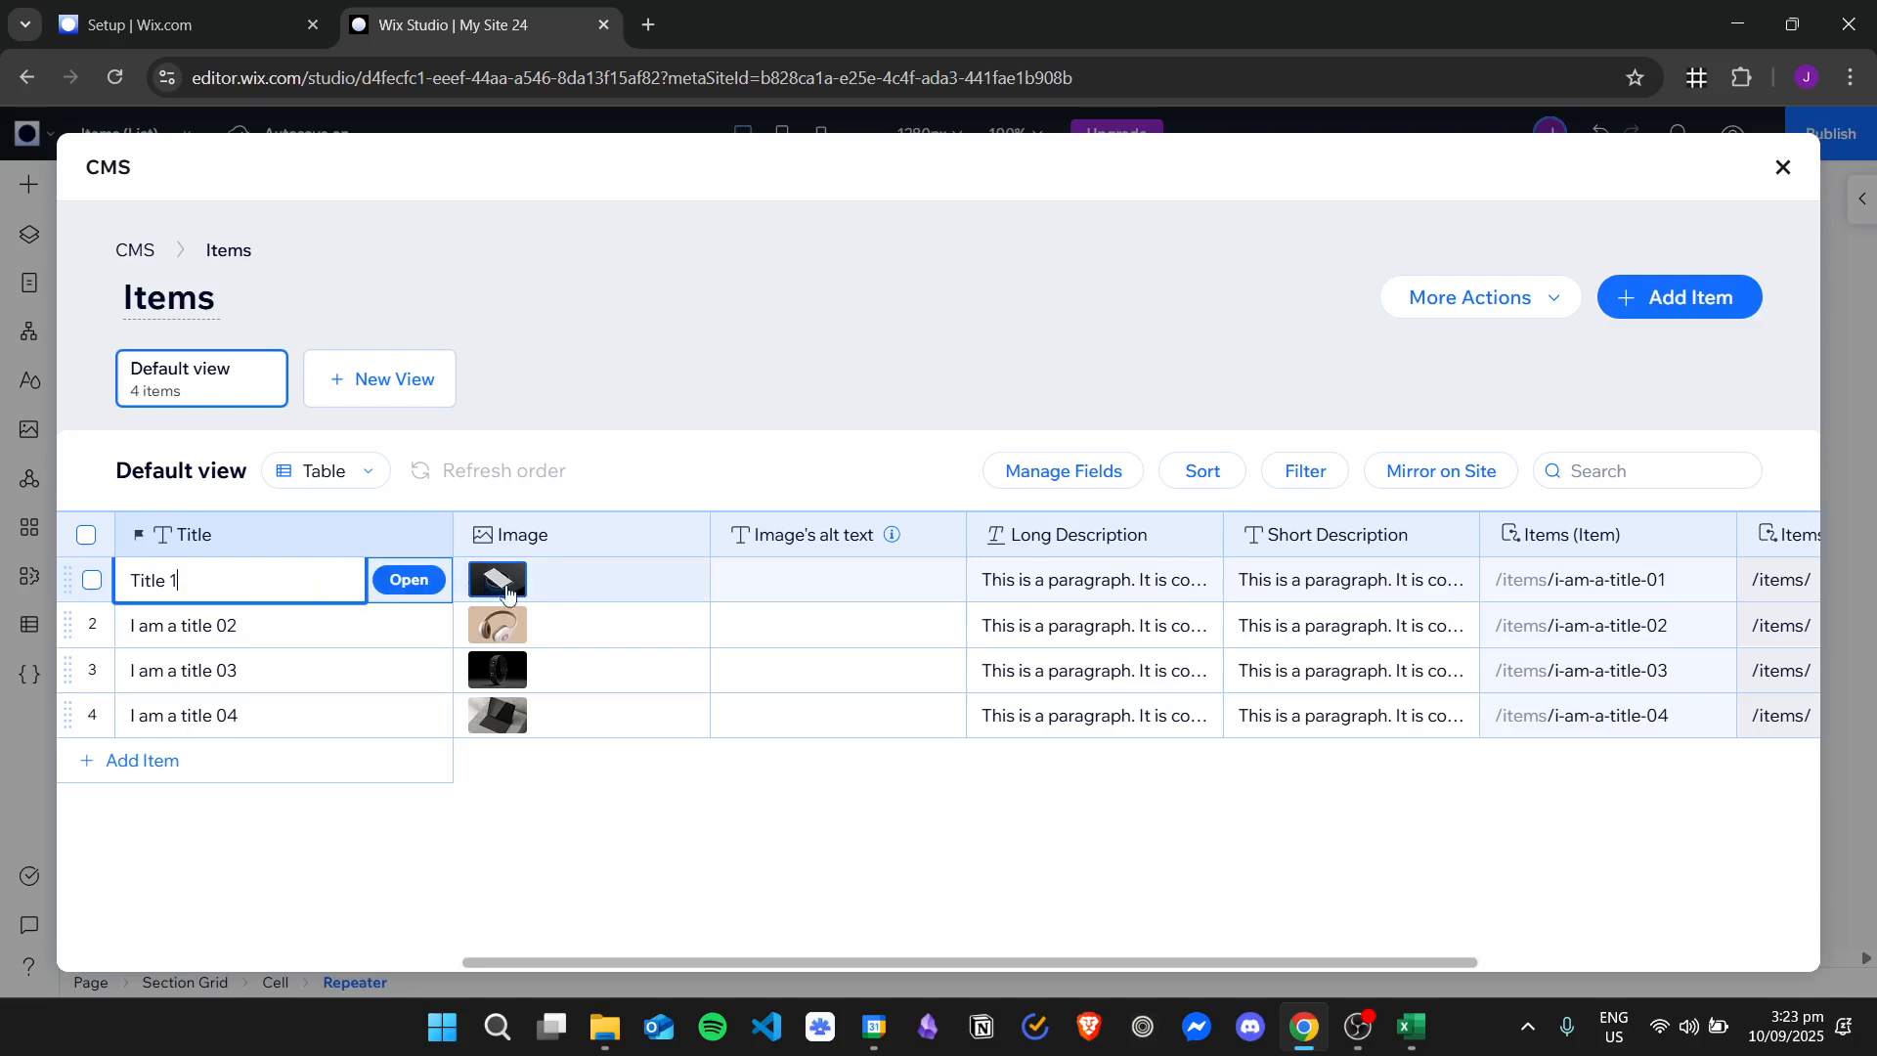
Open the image chooser for the Title 1 item and preview the red Mercedes picture in the site files.
click(557, 583)
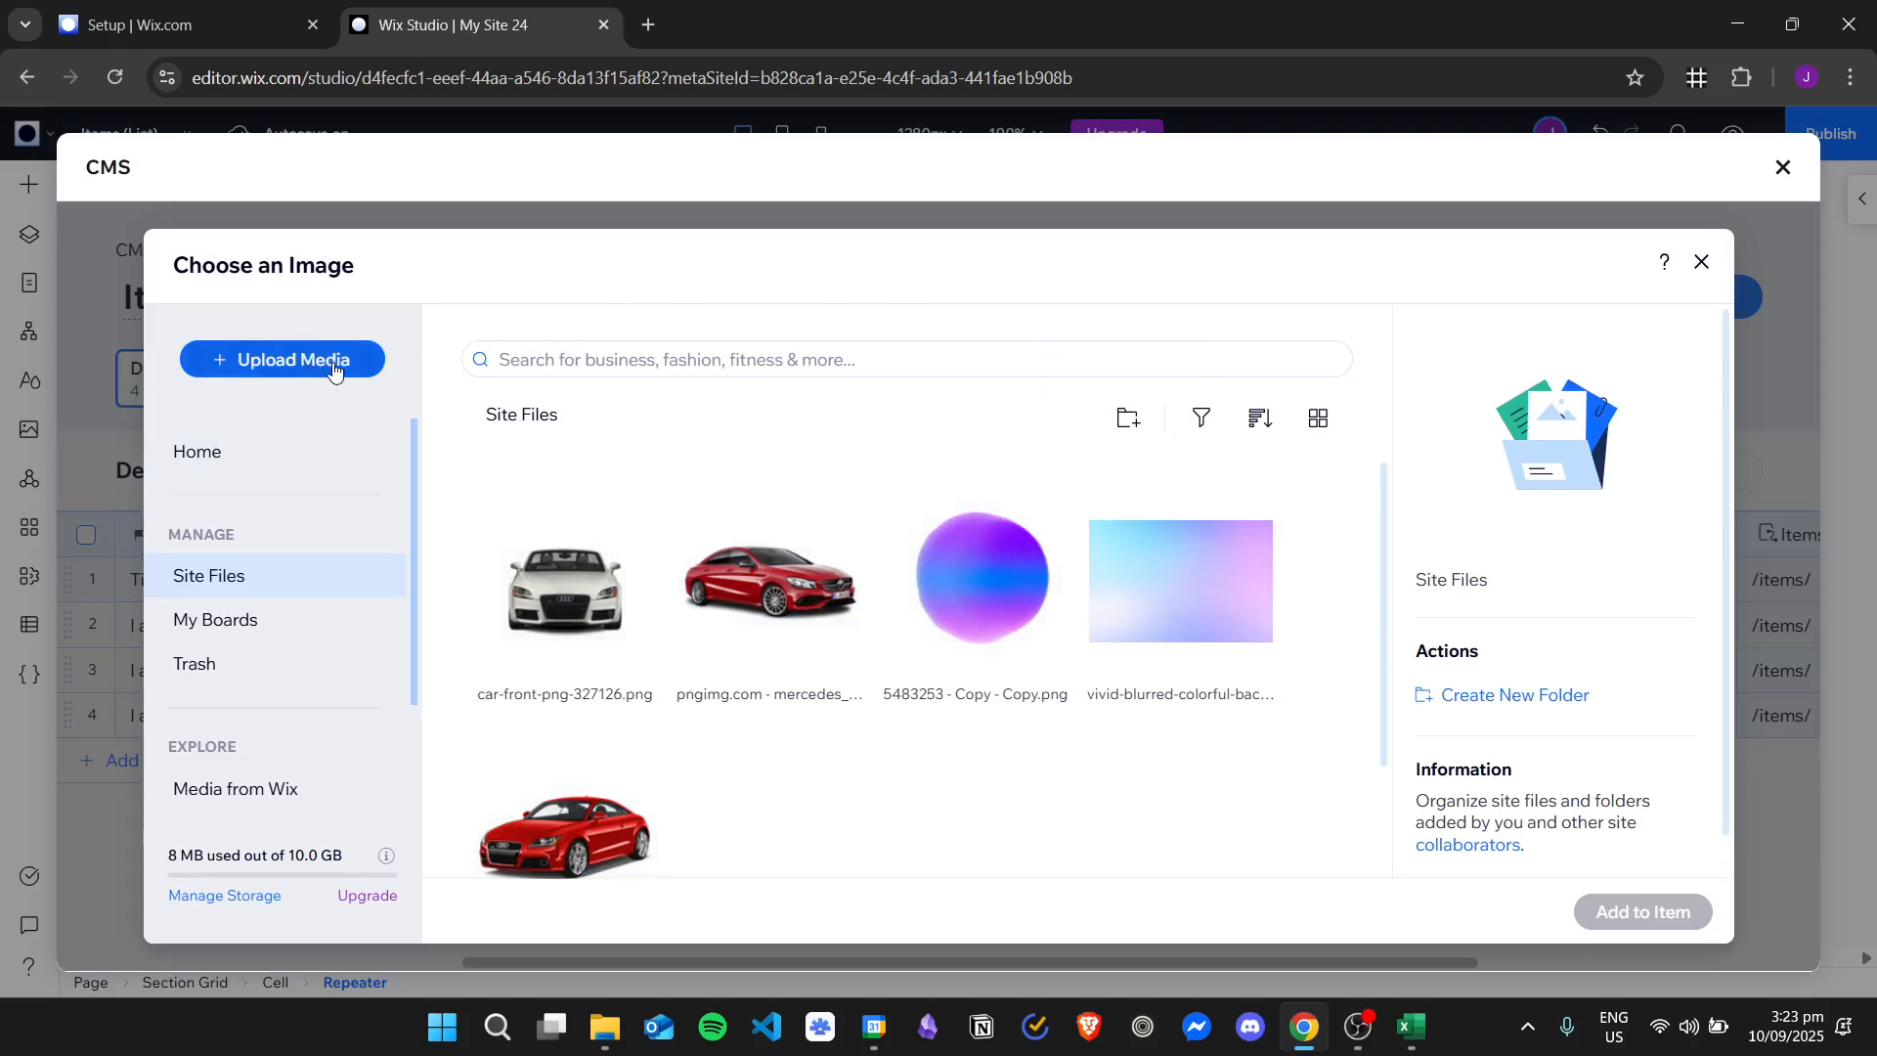
scroll(1328, 645, down, 1)
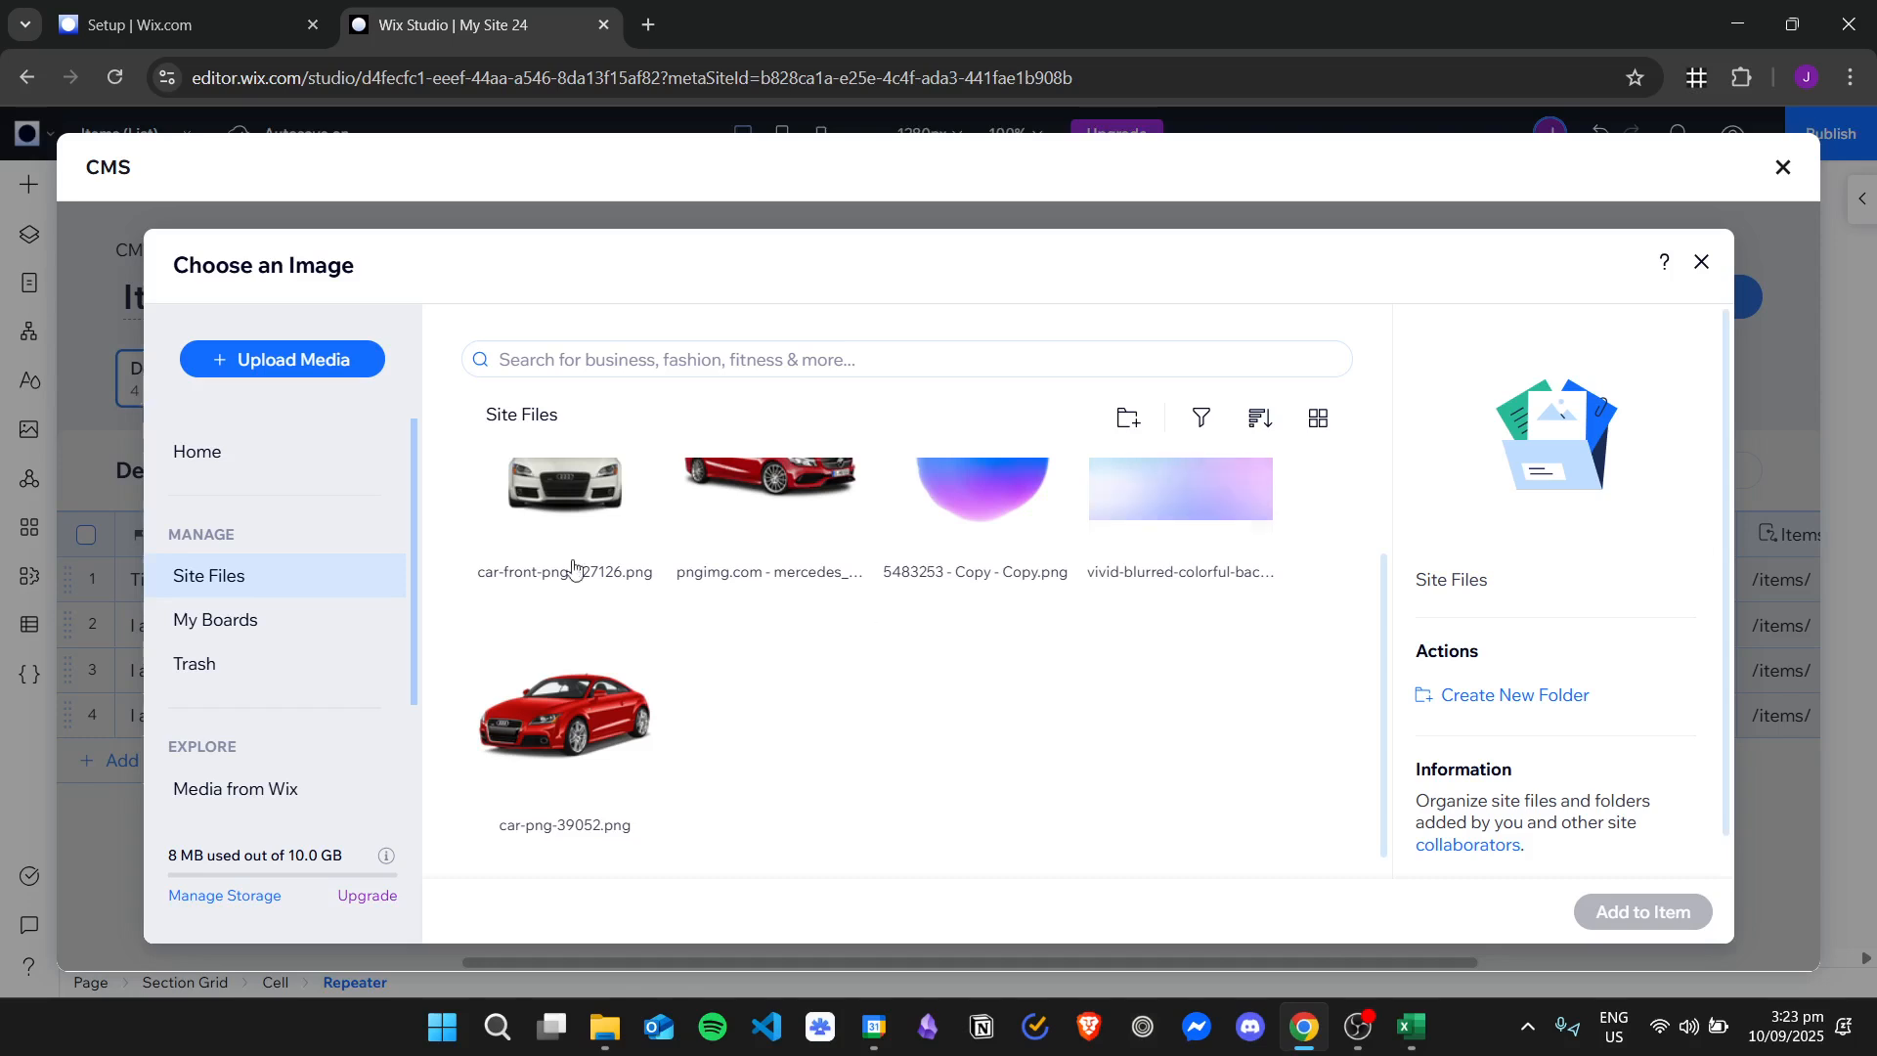
scroll(569, 557, up, 1)
click(767, 598)
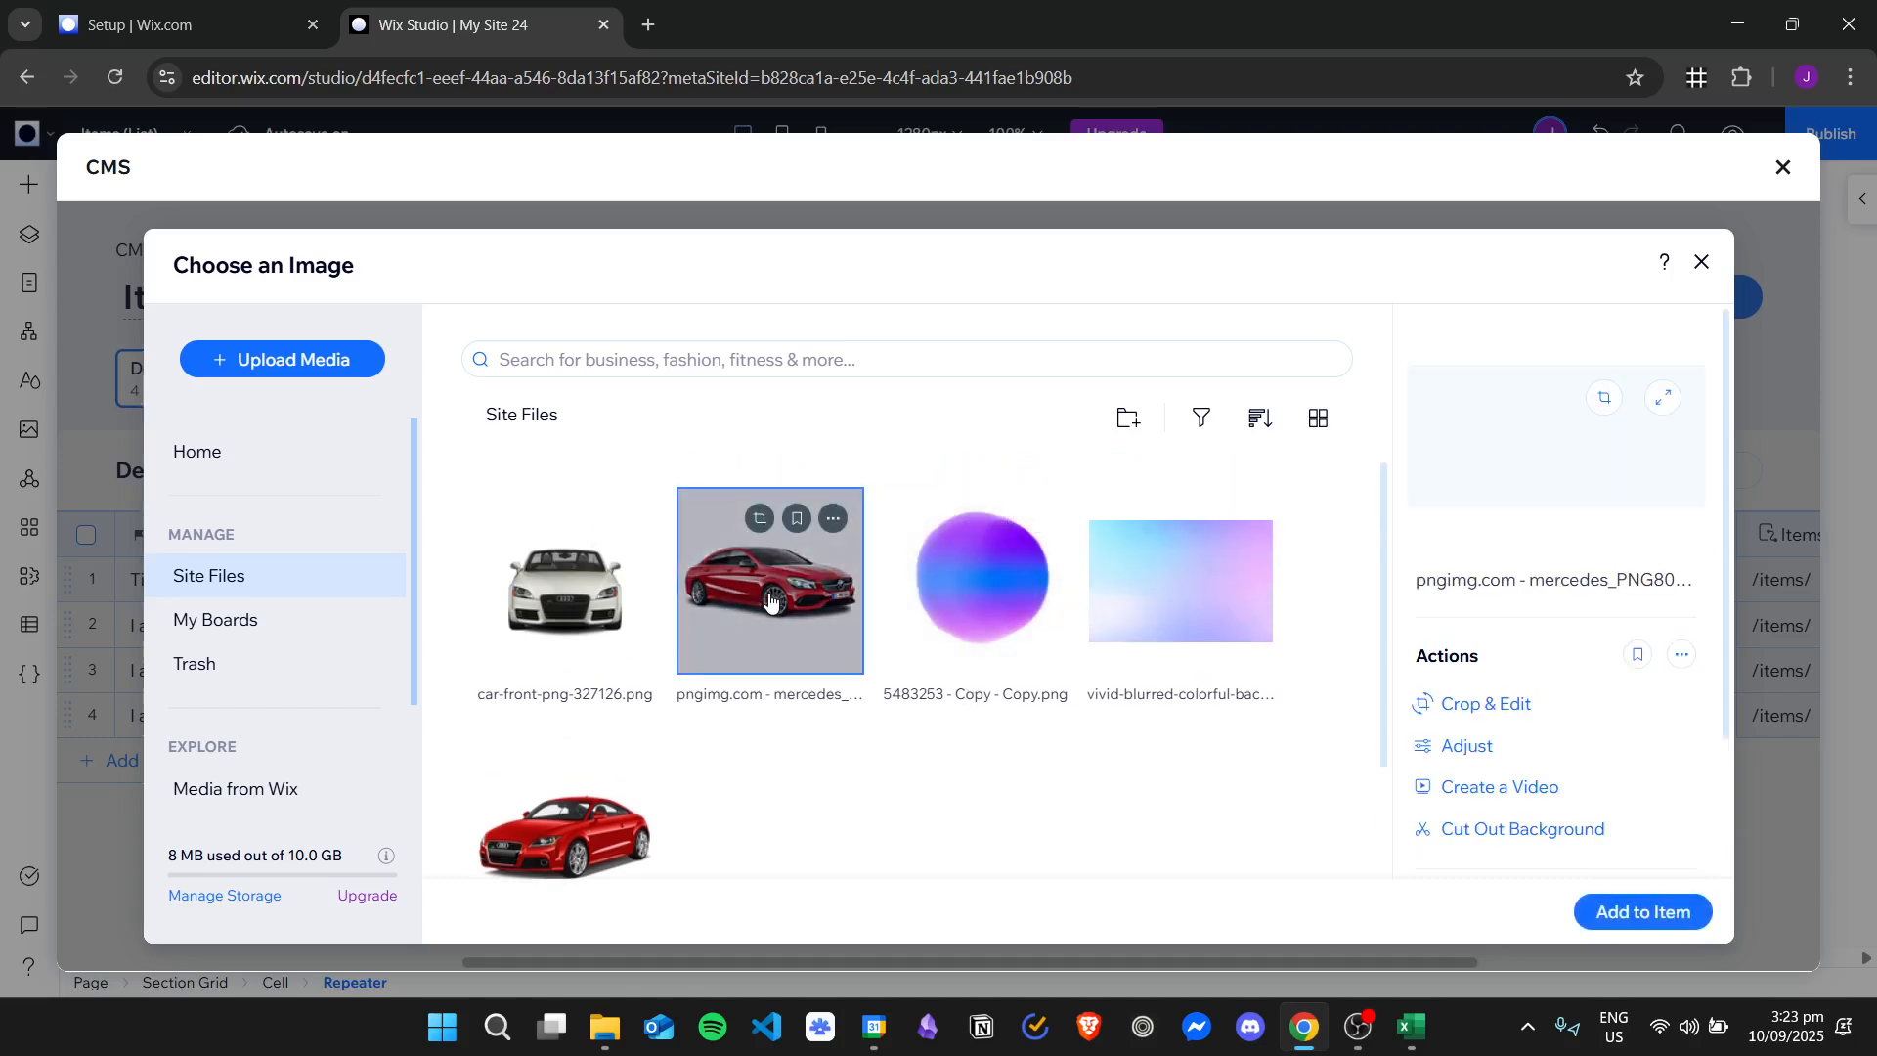
Browse the stock images offered in Media from Wix.
scroll(319, 534, down, 2)
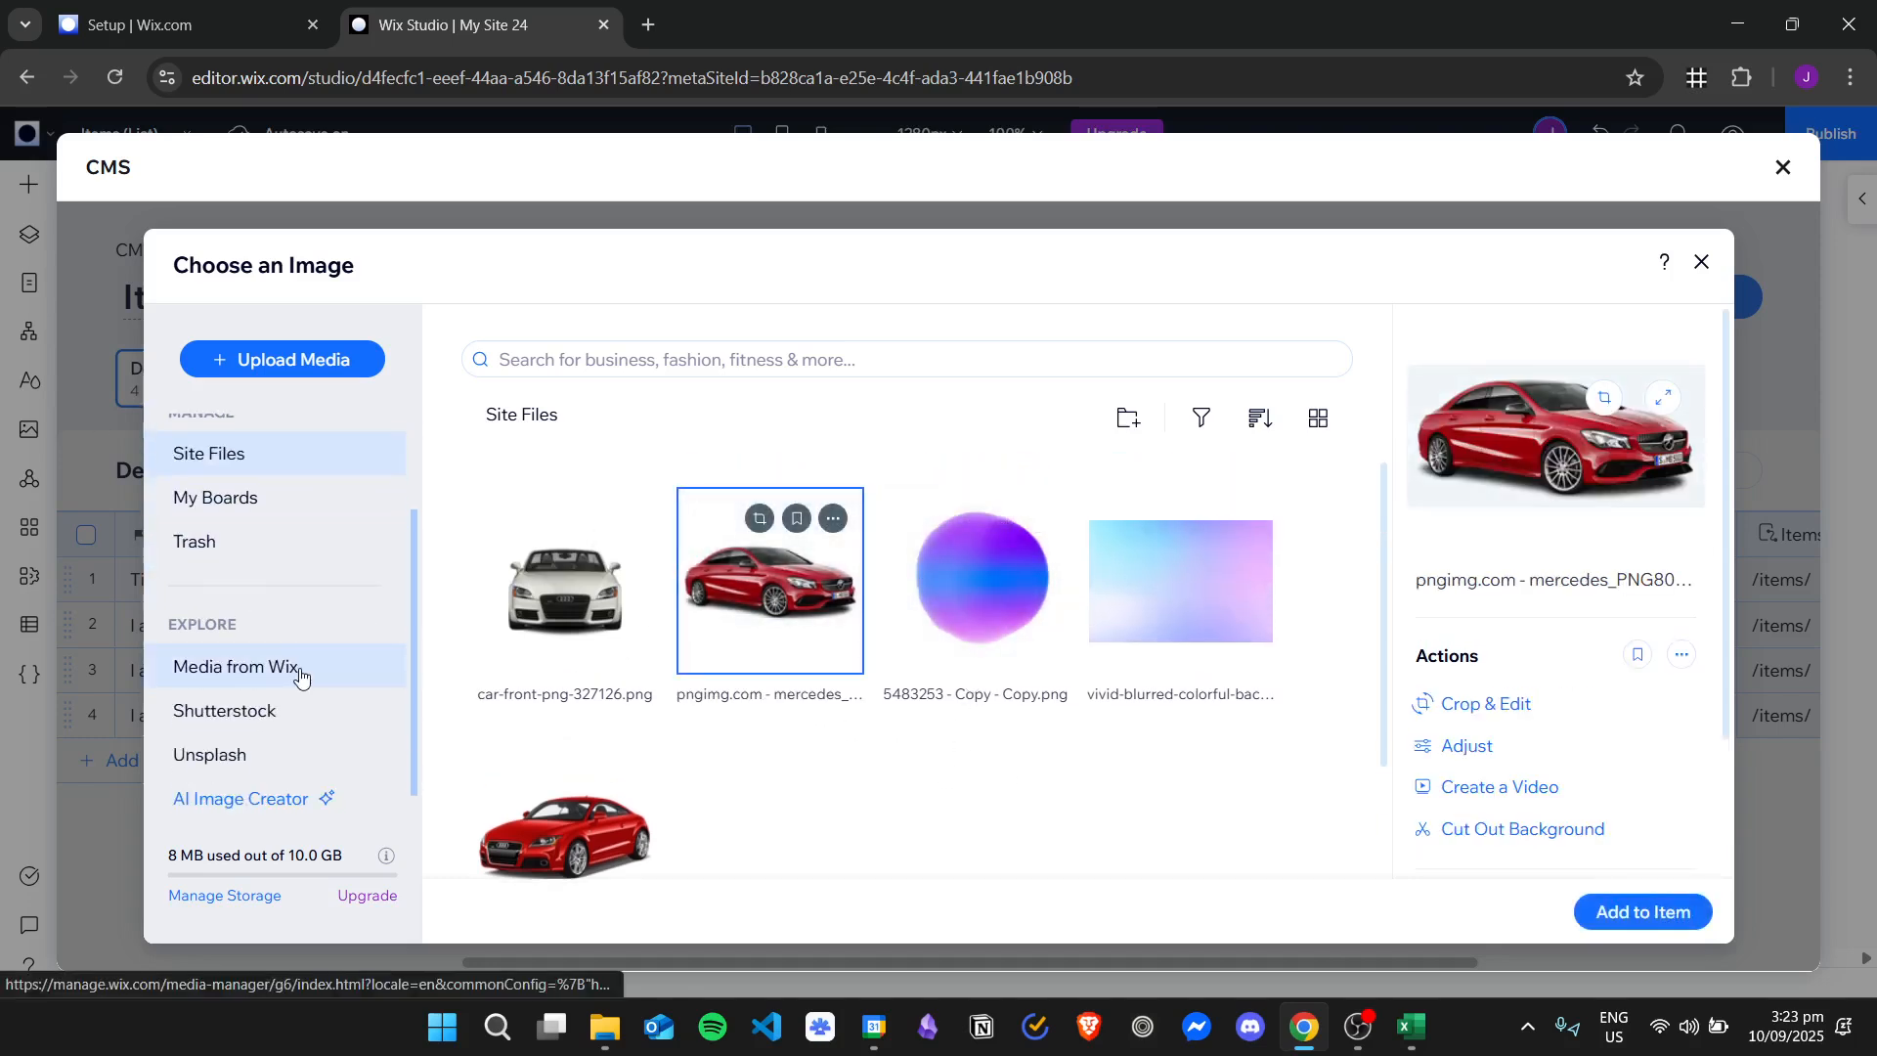
click(288, 663)
scroll(285, 557, down, 2)
scroll(1321, 550, down, 5)
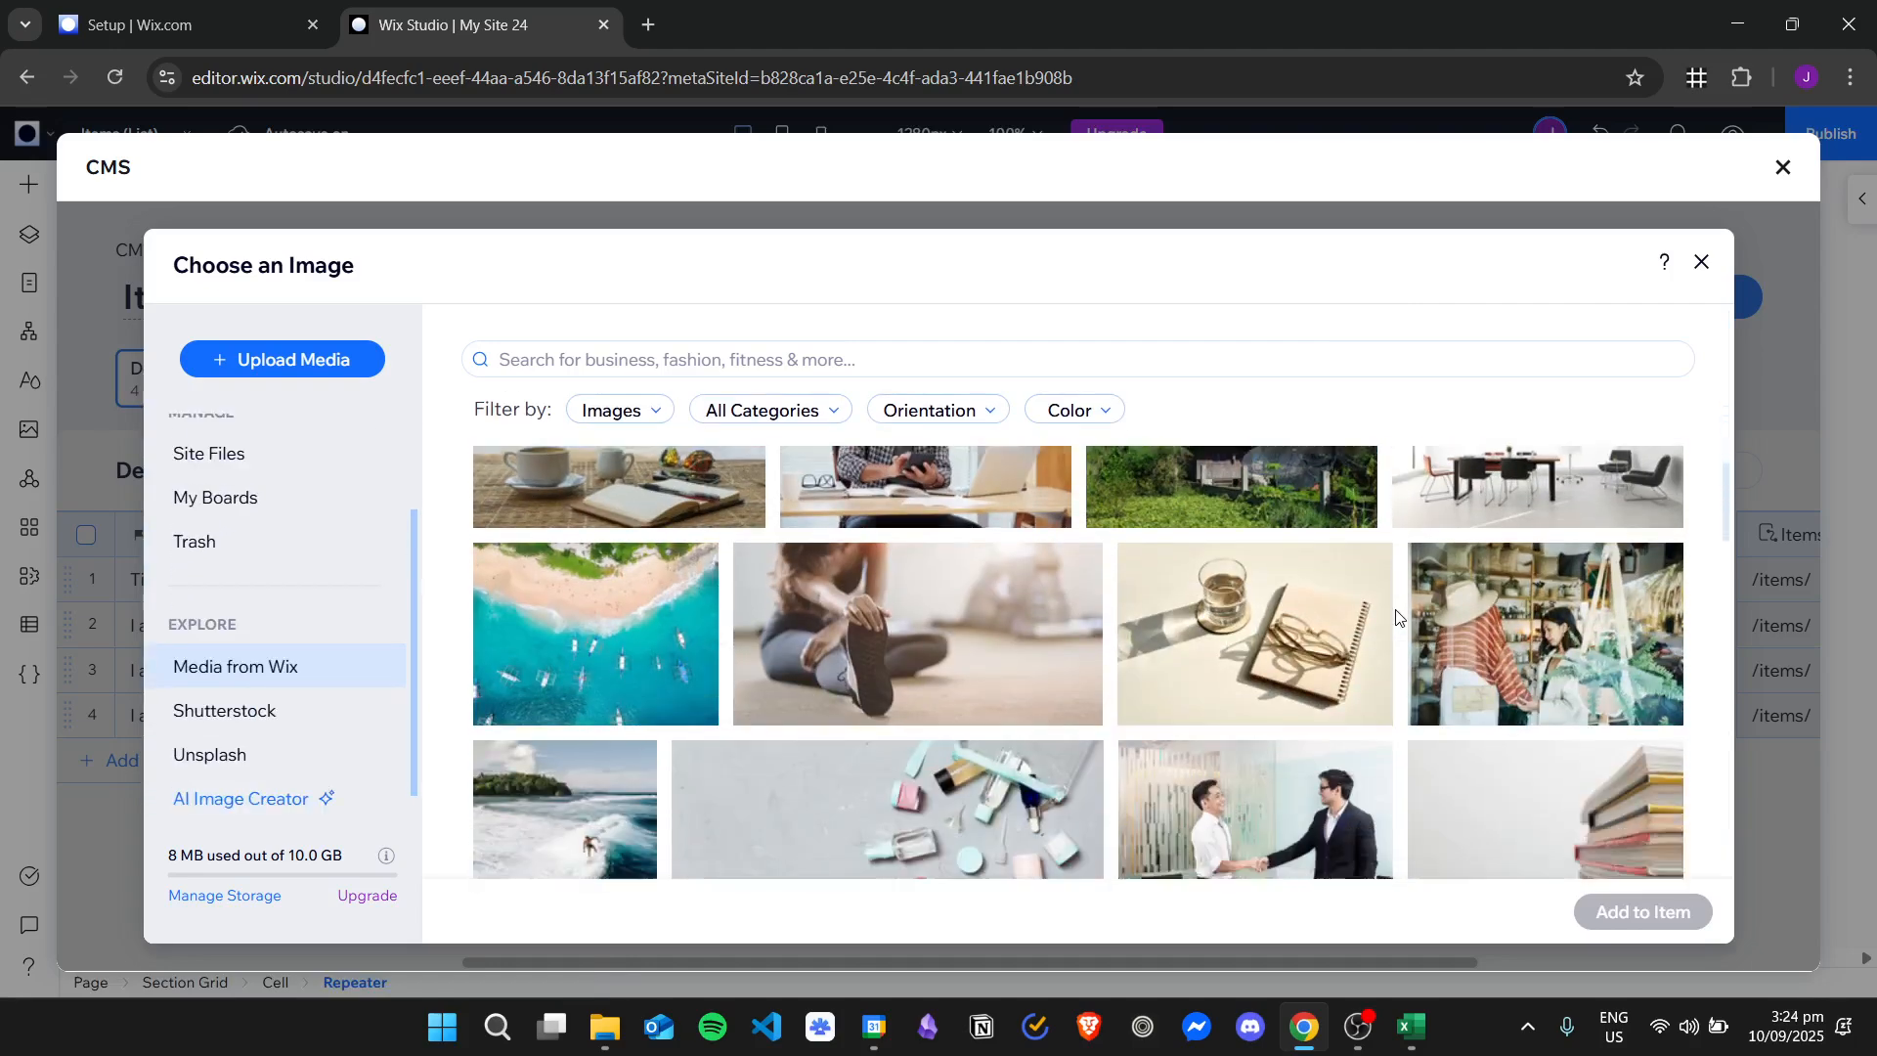
scroll(1321, 551, down, 5)
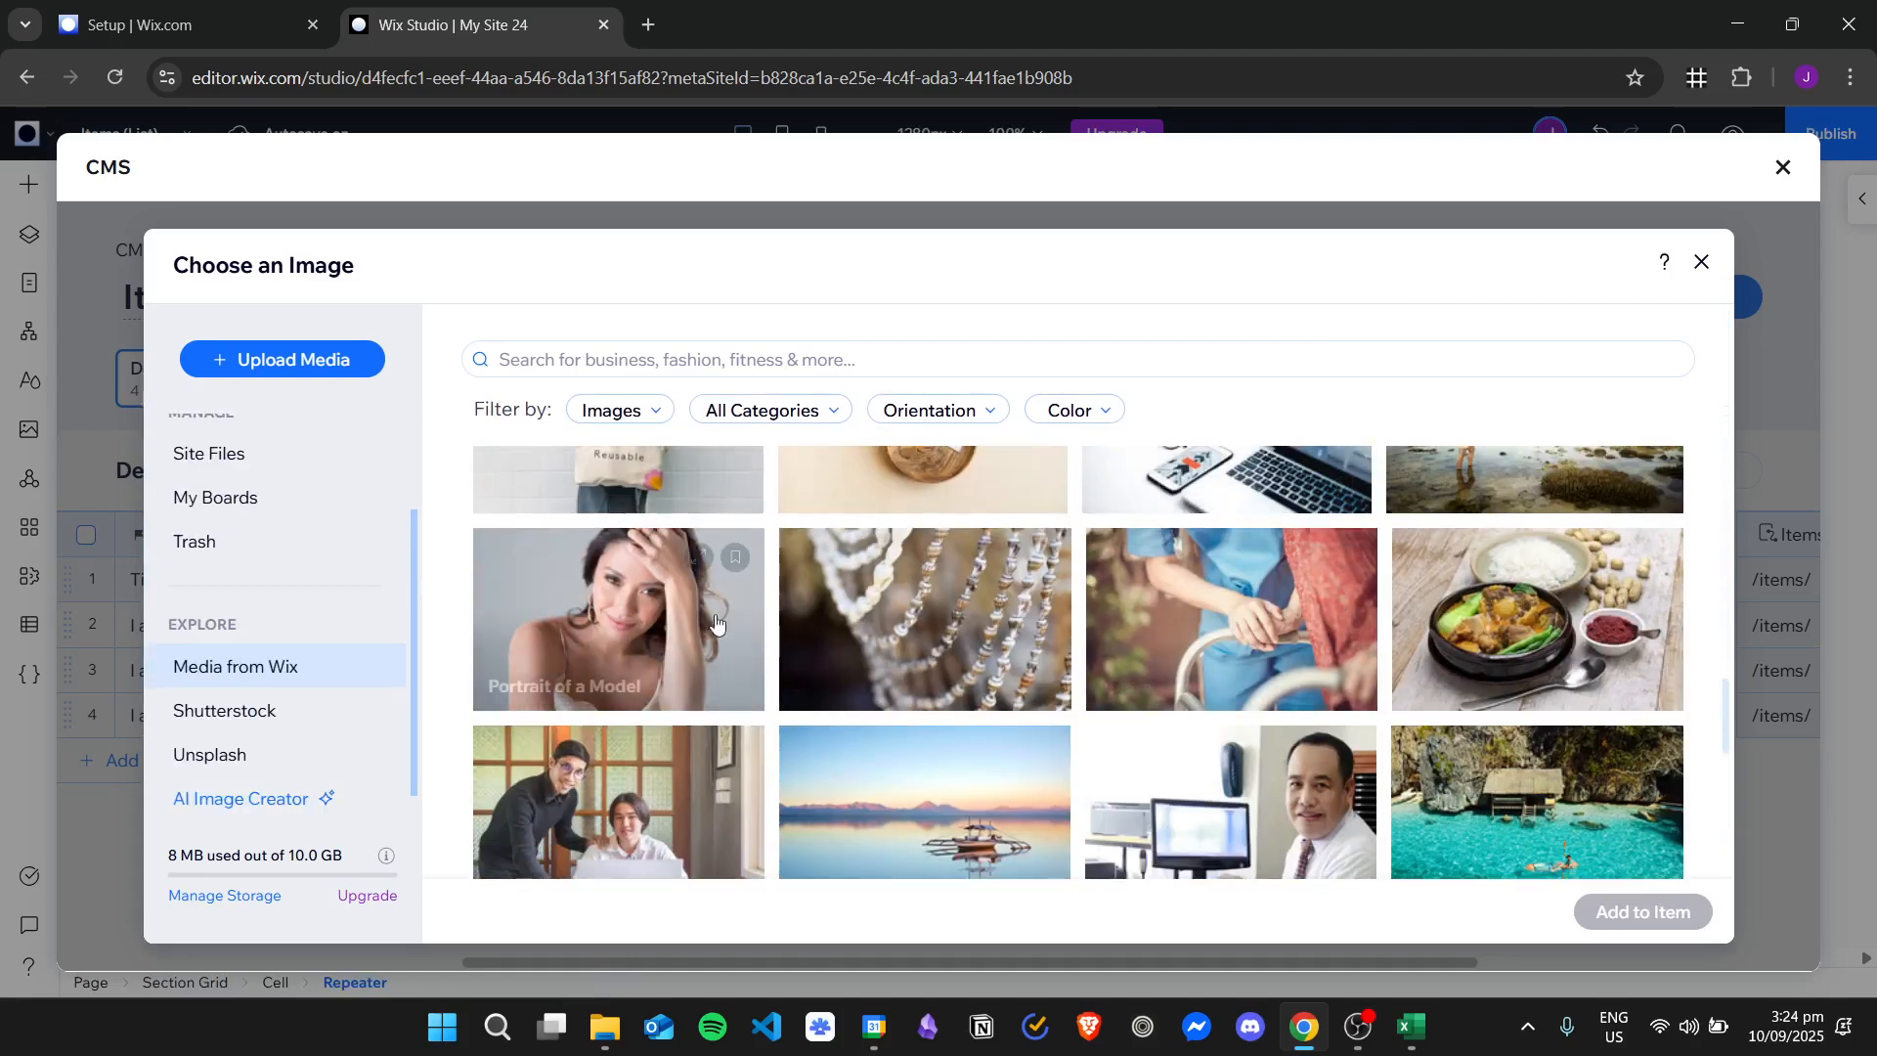
scroll(294, 635, up, 2)
Set the Title 1 item's image to the red Mercedes picture from the site files.
click(230, 585)
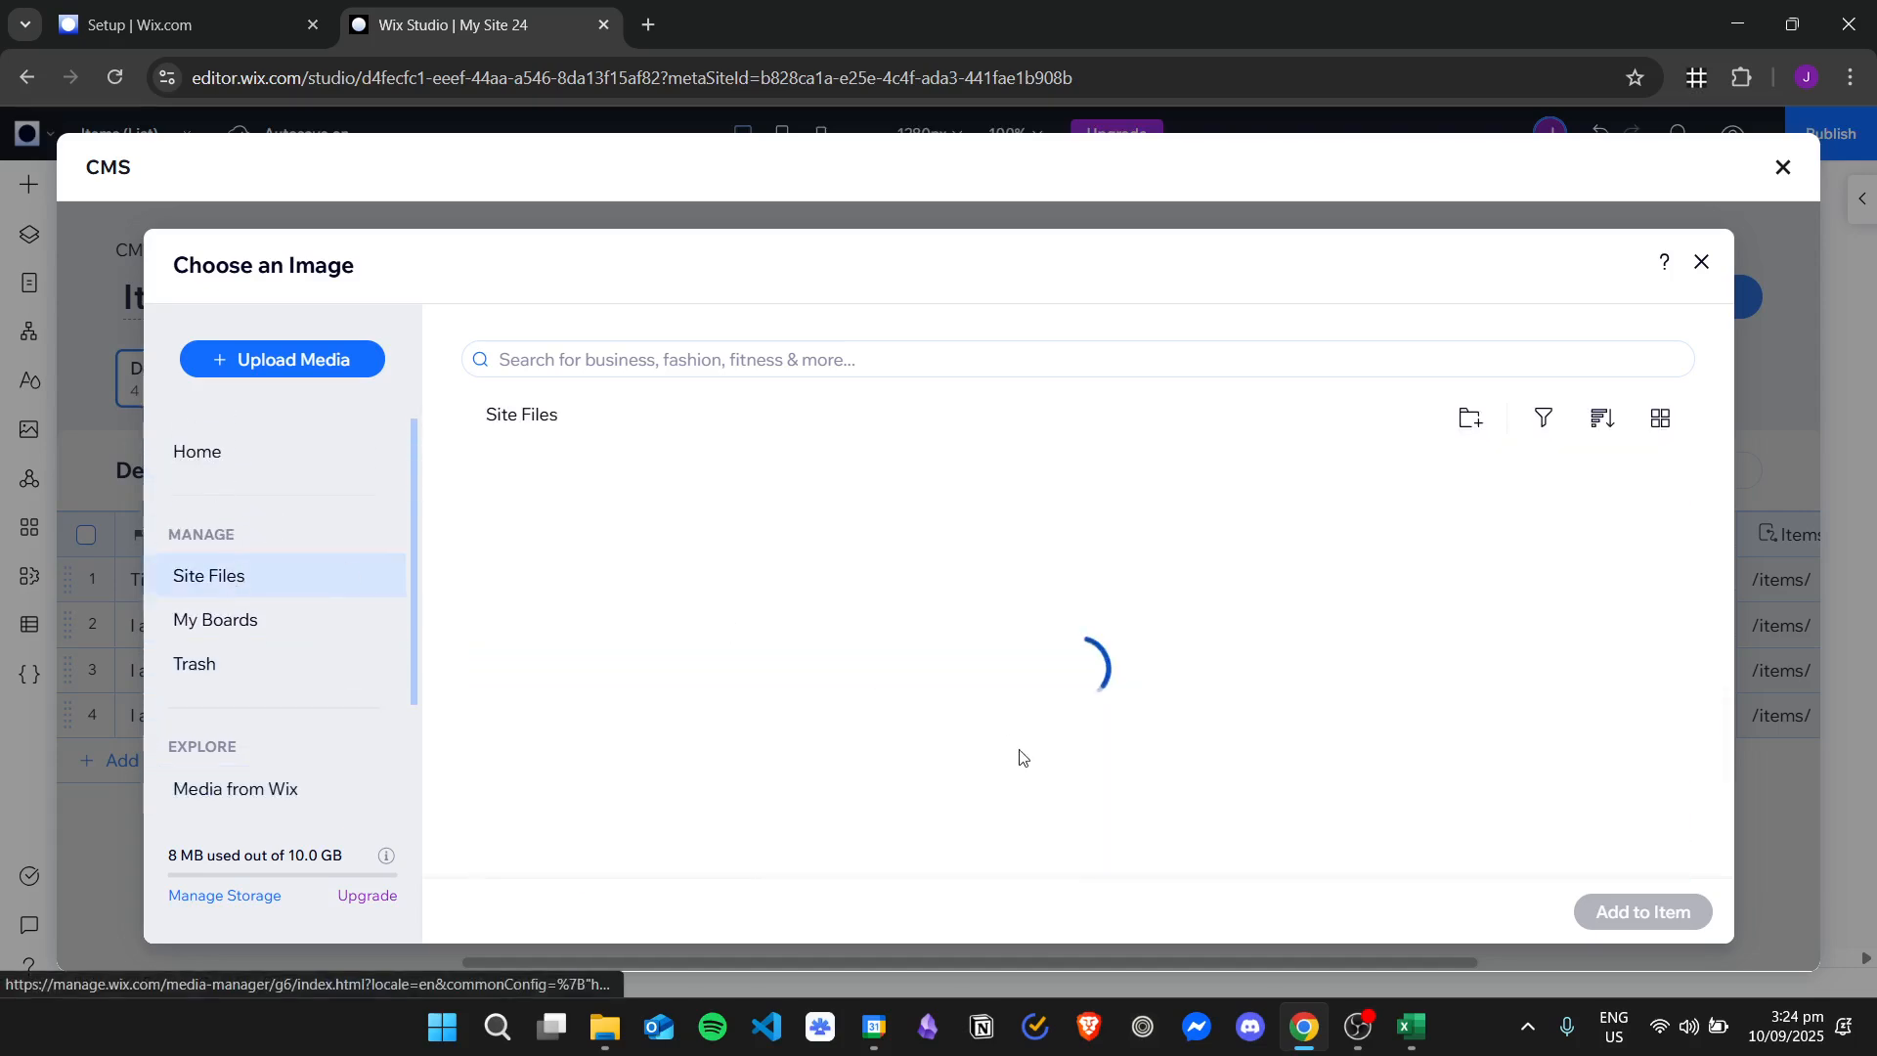
click(770, 587)
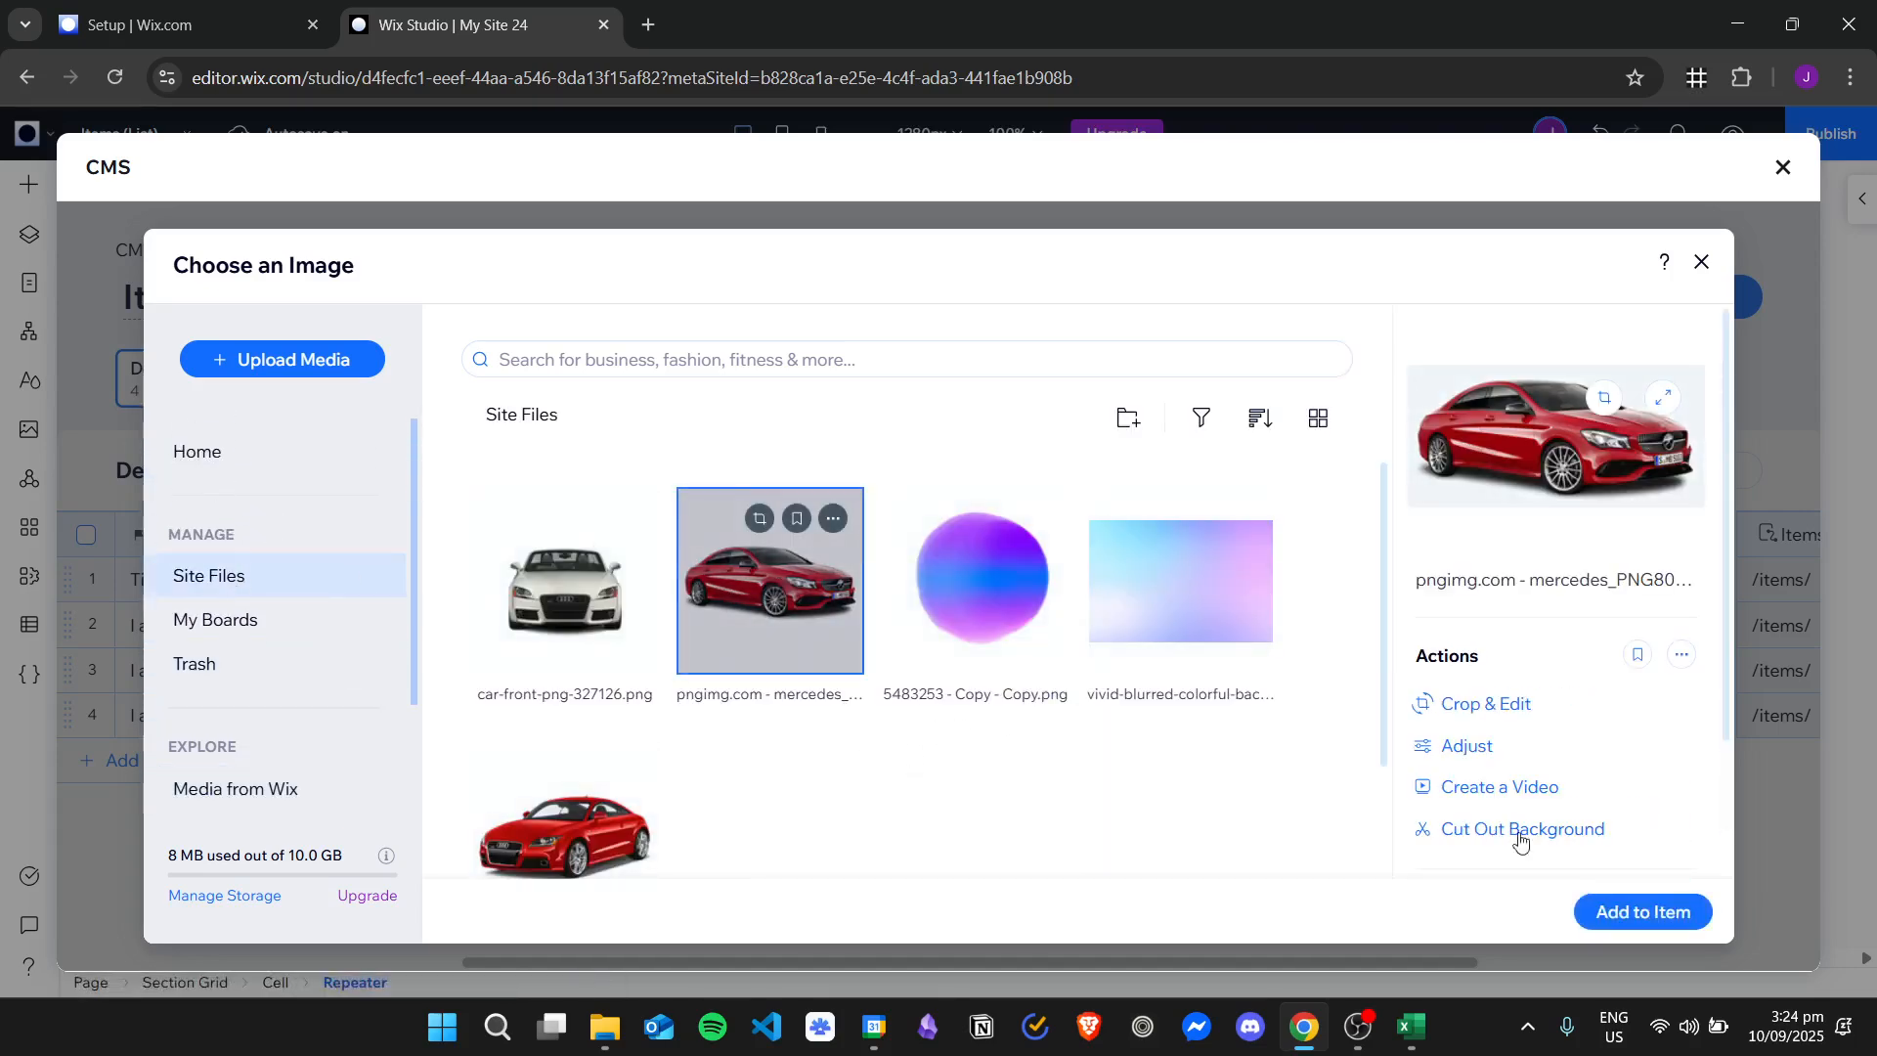
click(1642, 912)
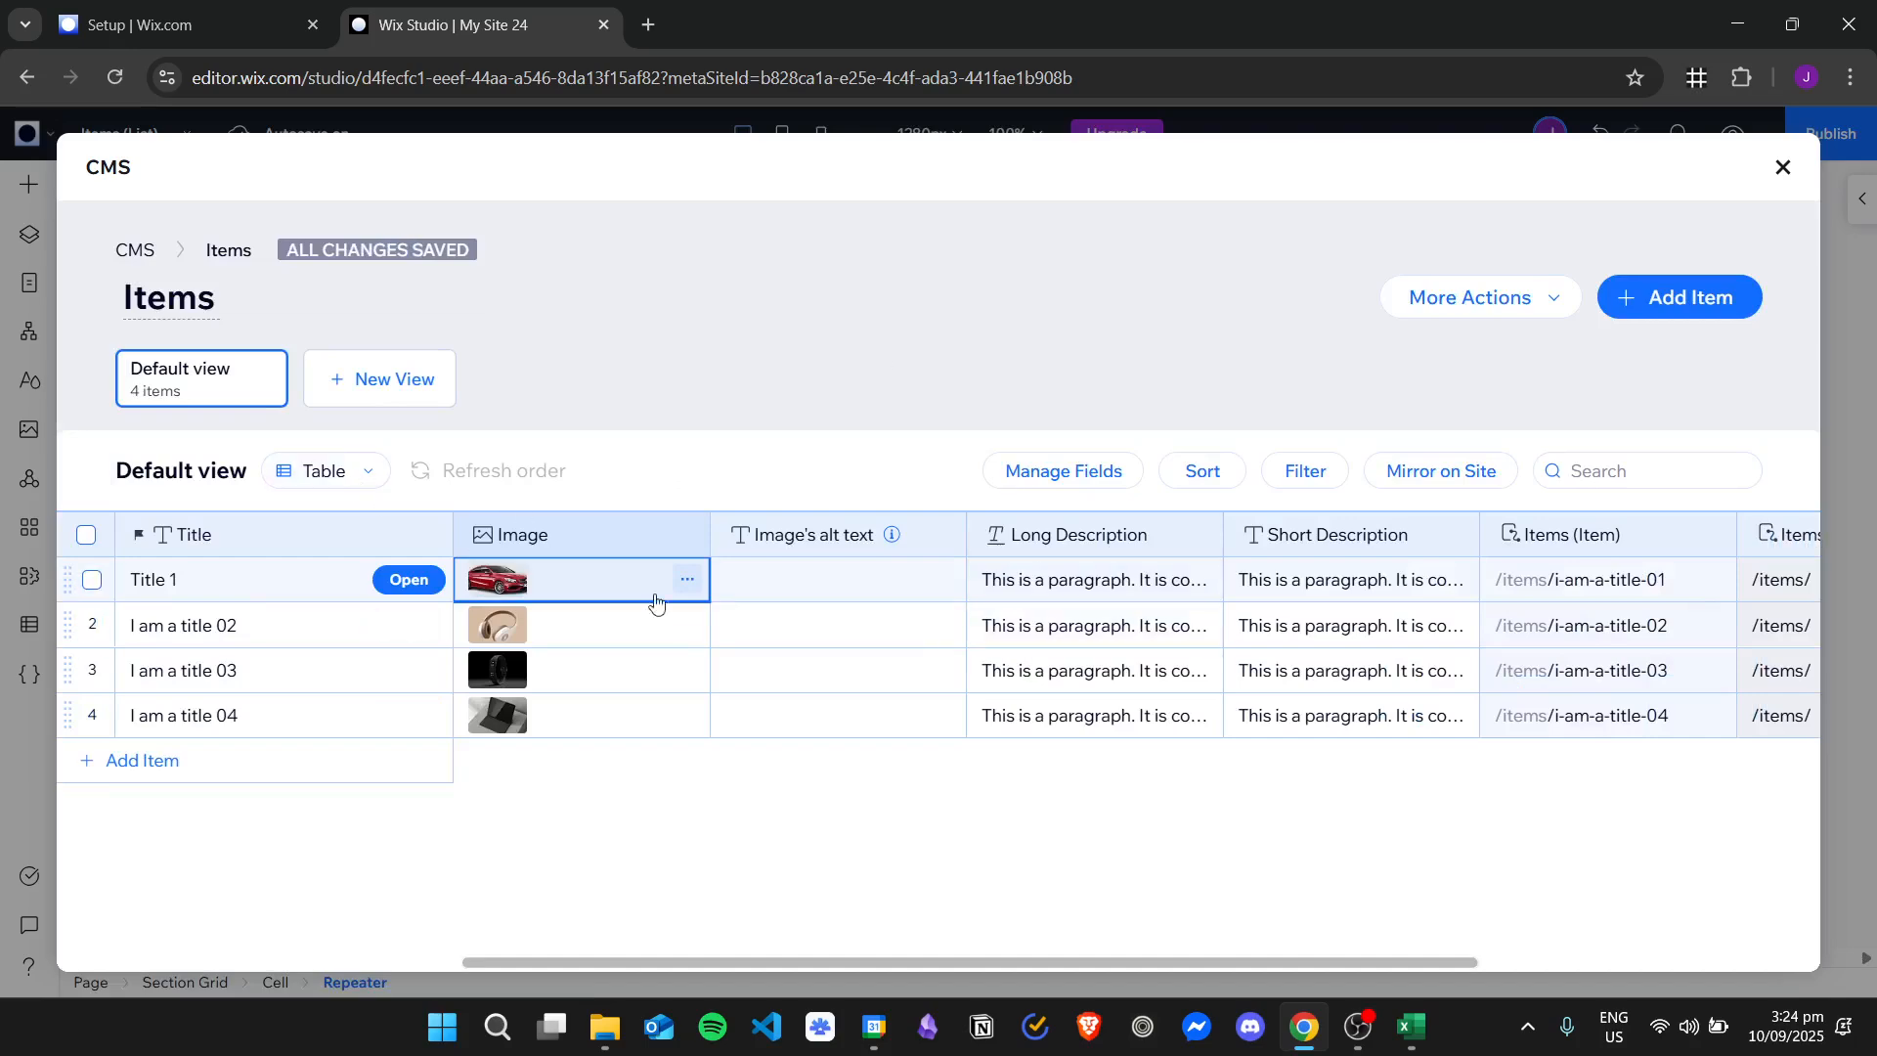
Review the Title 1 item's alt text, long and short description and page link fields.
click(892, 567)
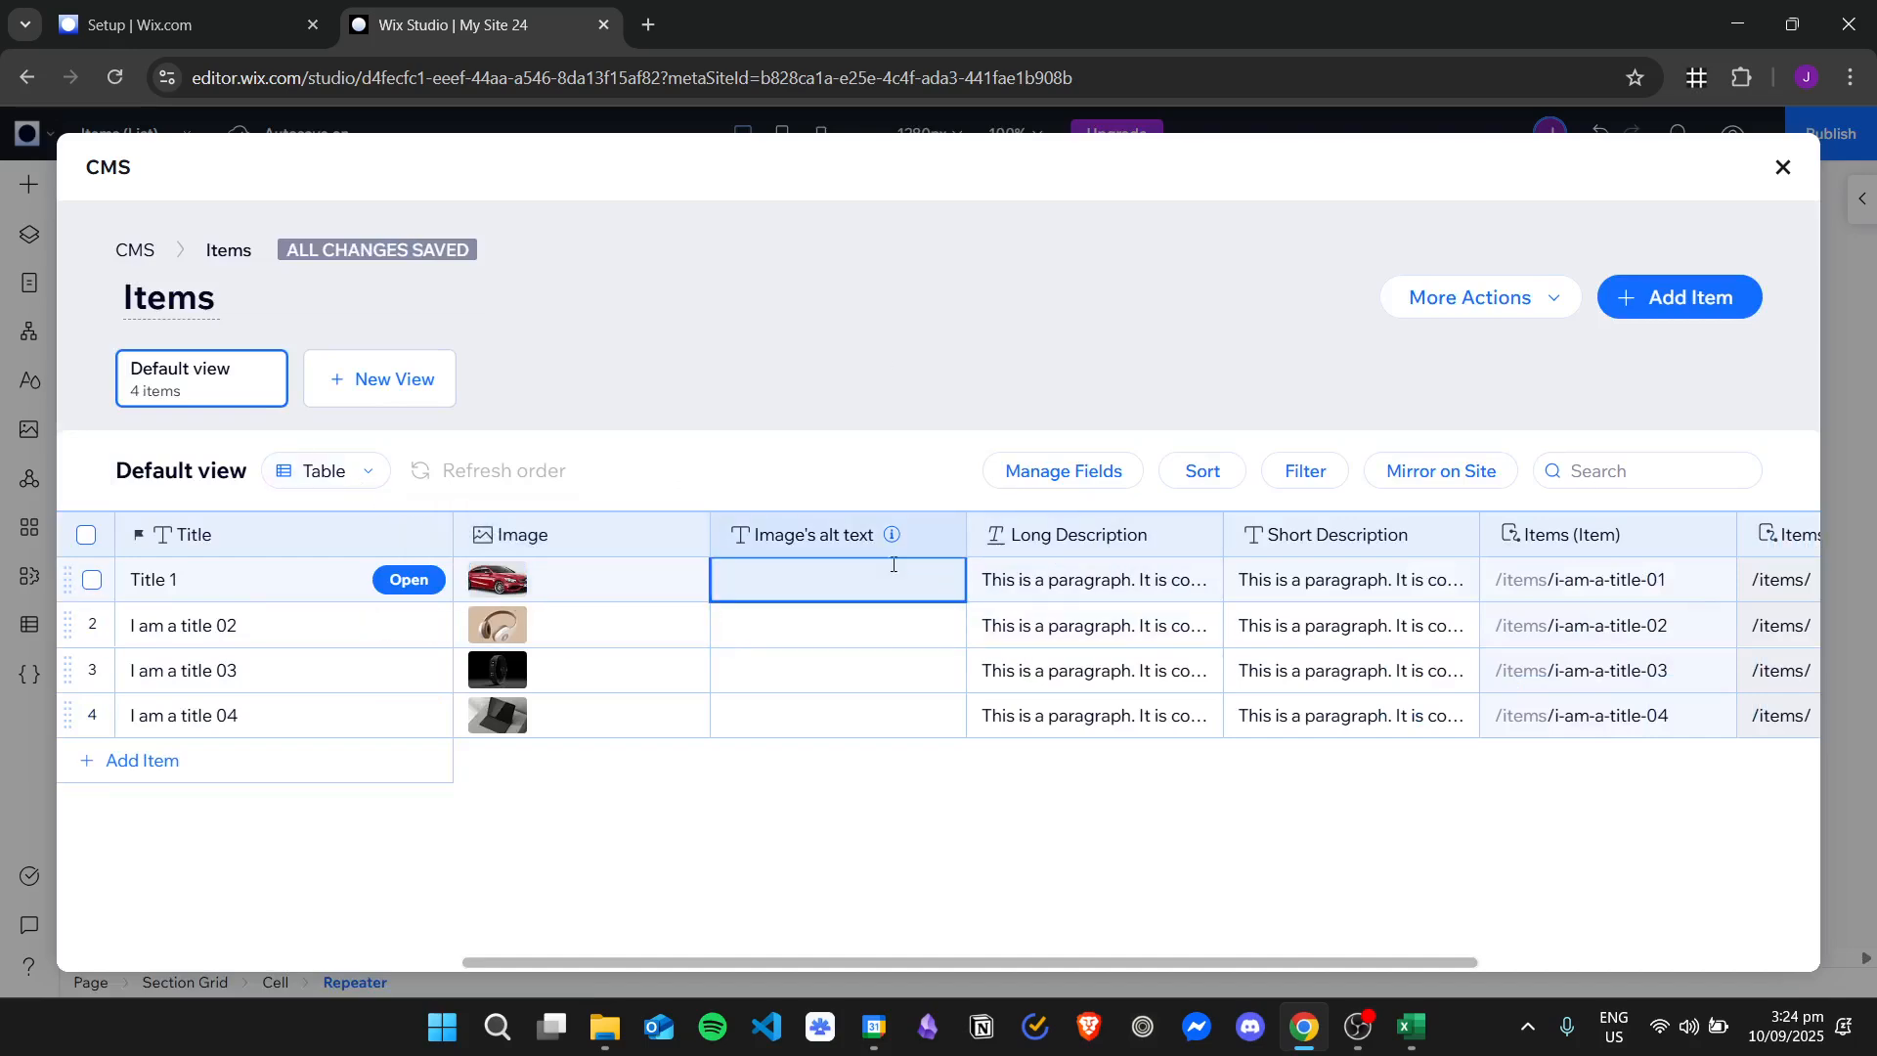
click(1124, 585)
click(1322, 585)
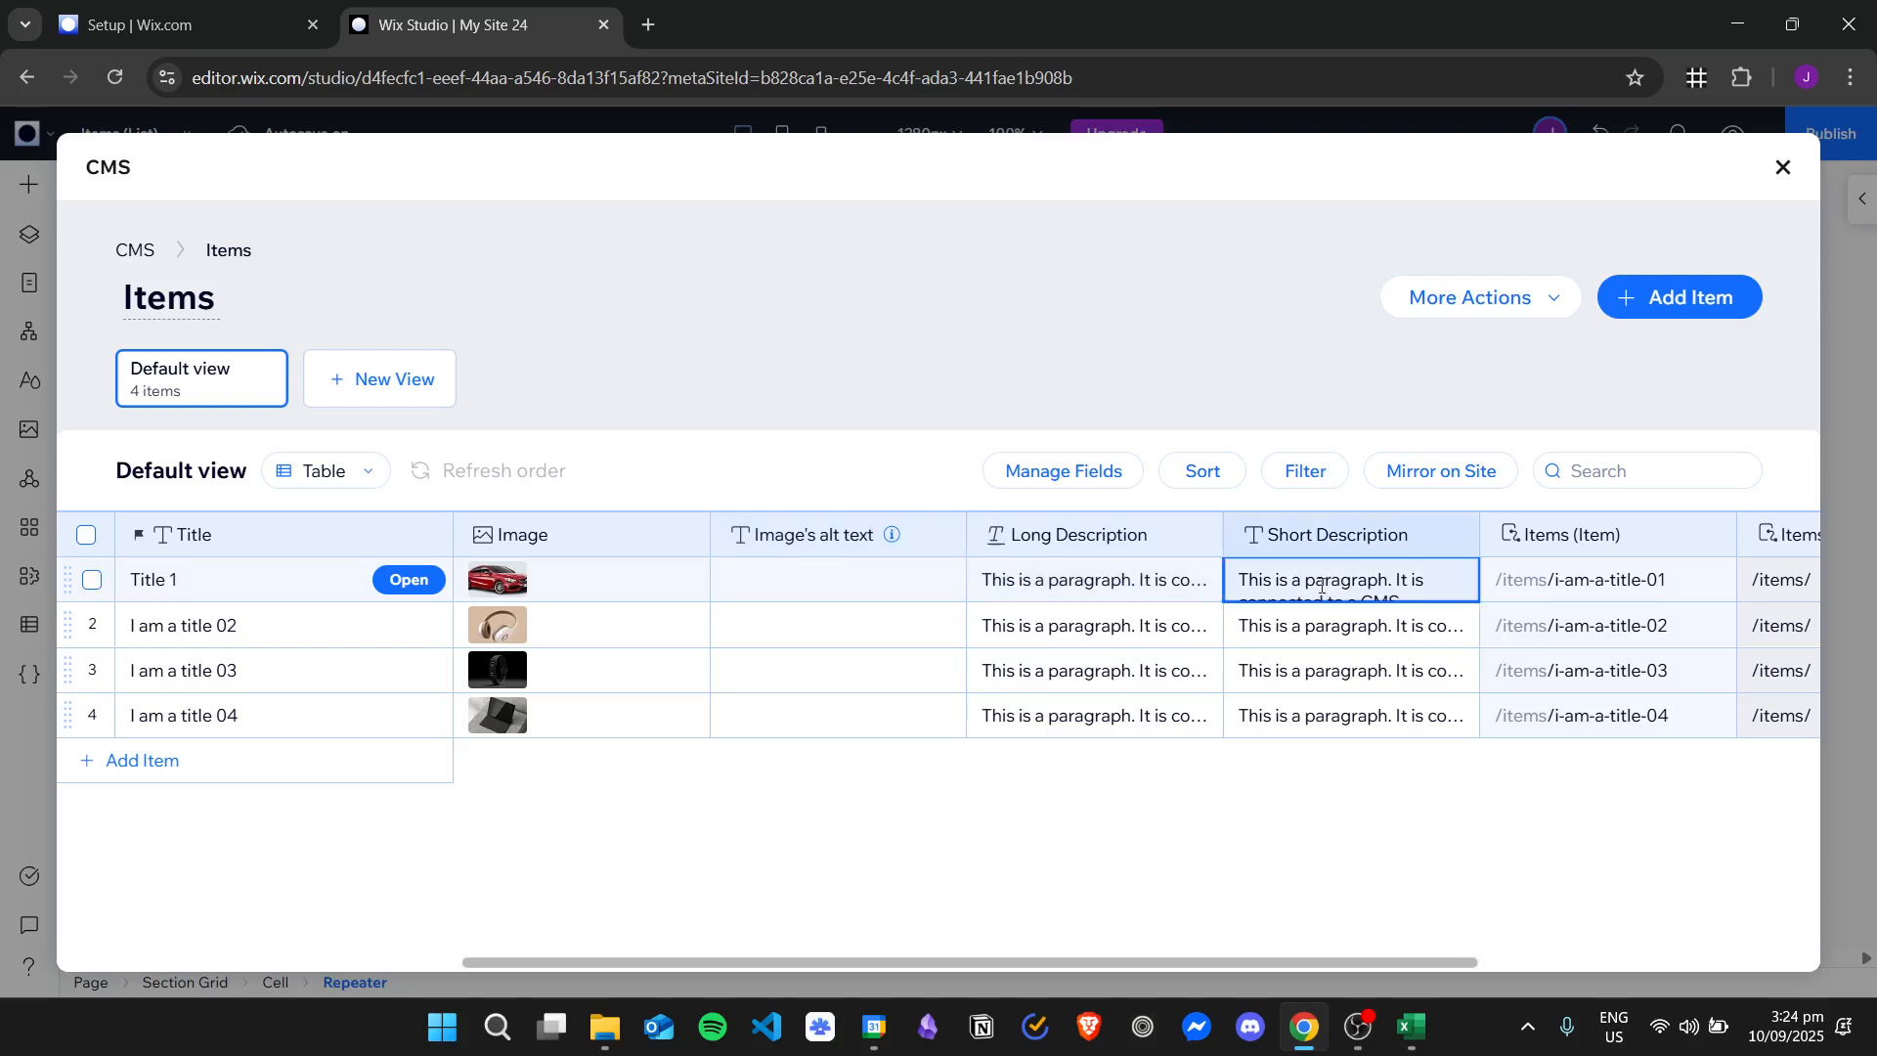
click(1576, 587)
click(1639, 526)
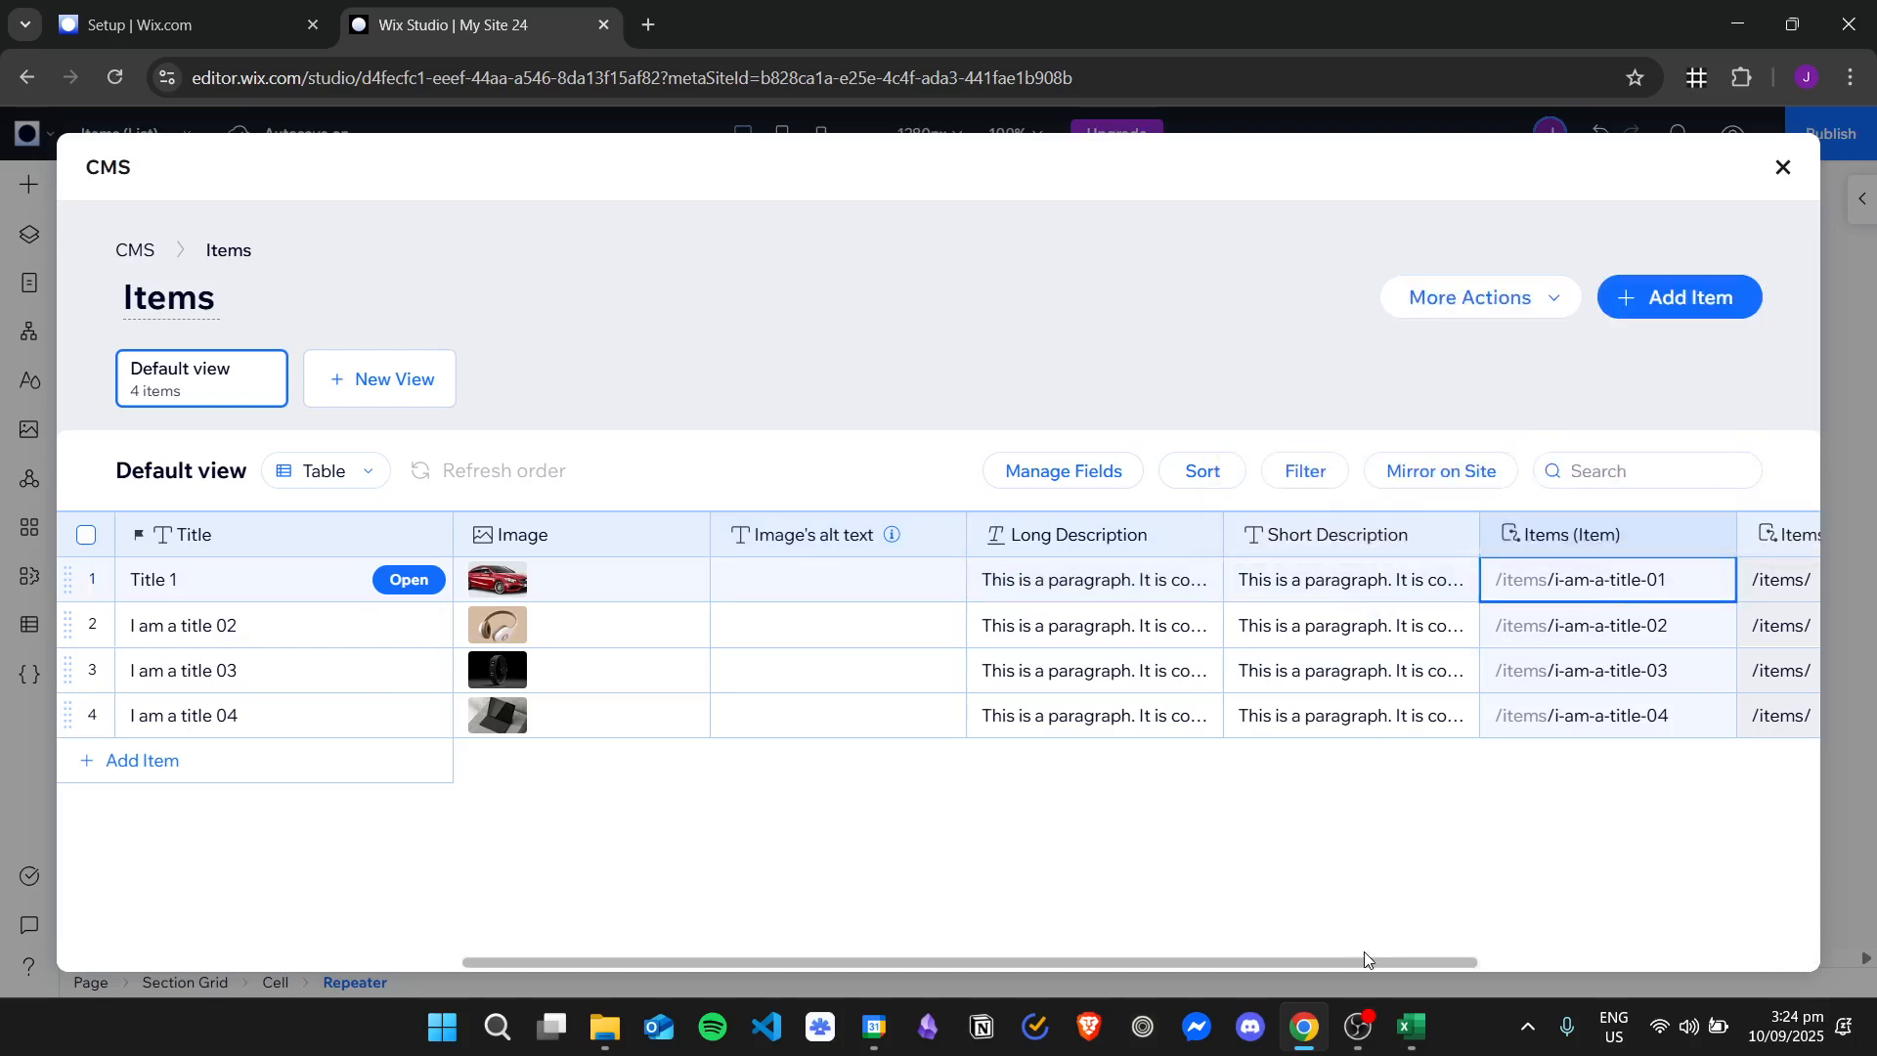
drag(1363, 953, 1633, 942)
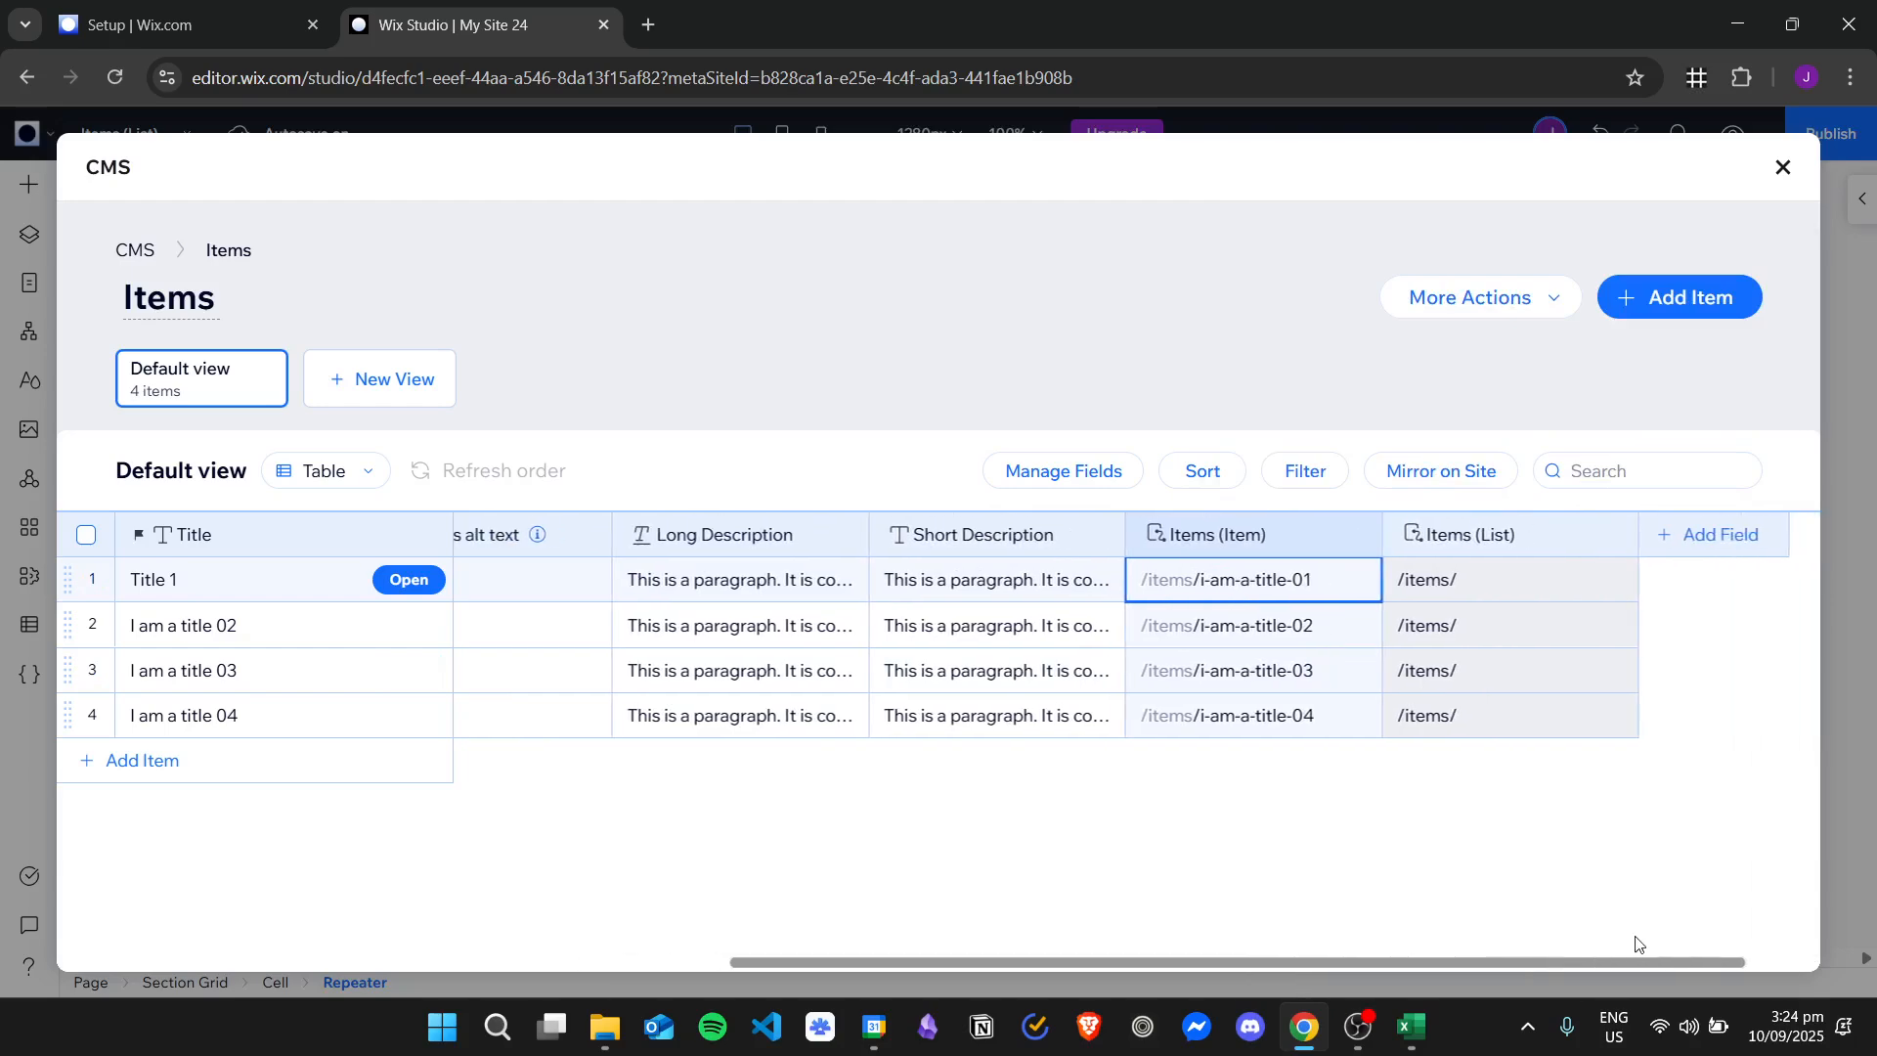
Replace the Title 1 item's long description with "Title 1 Description".
click(719, 587)
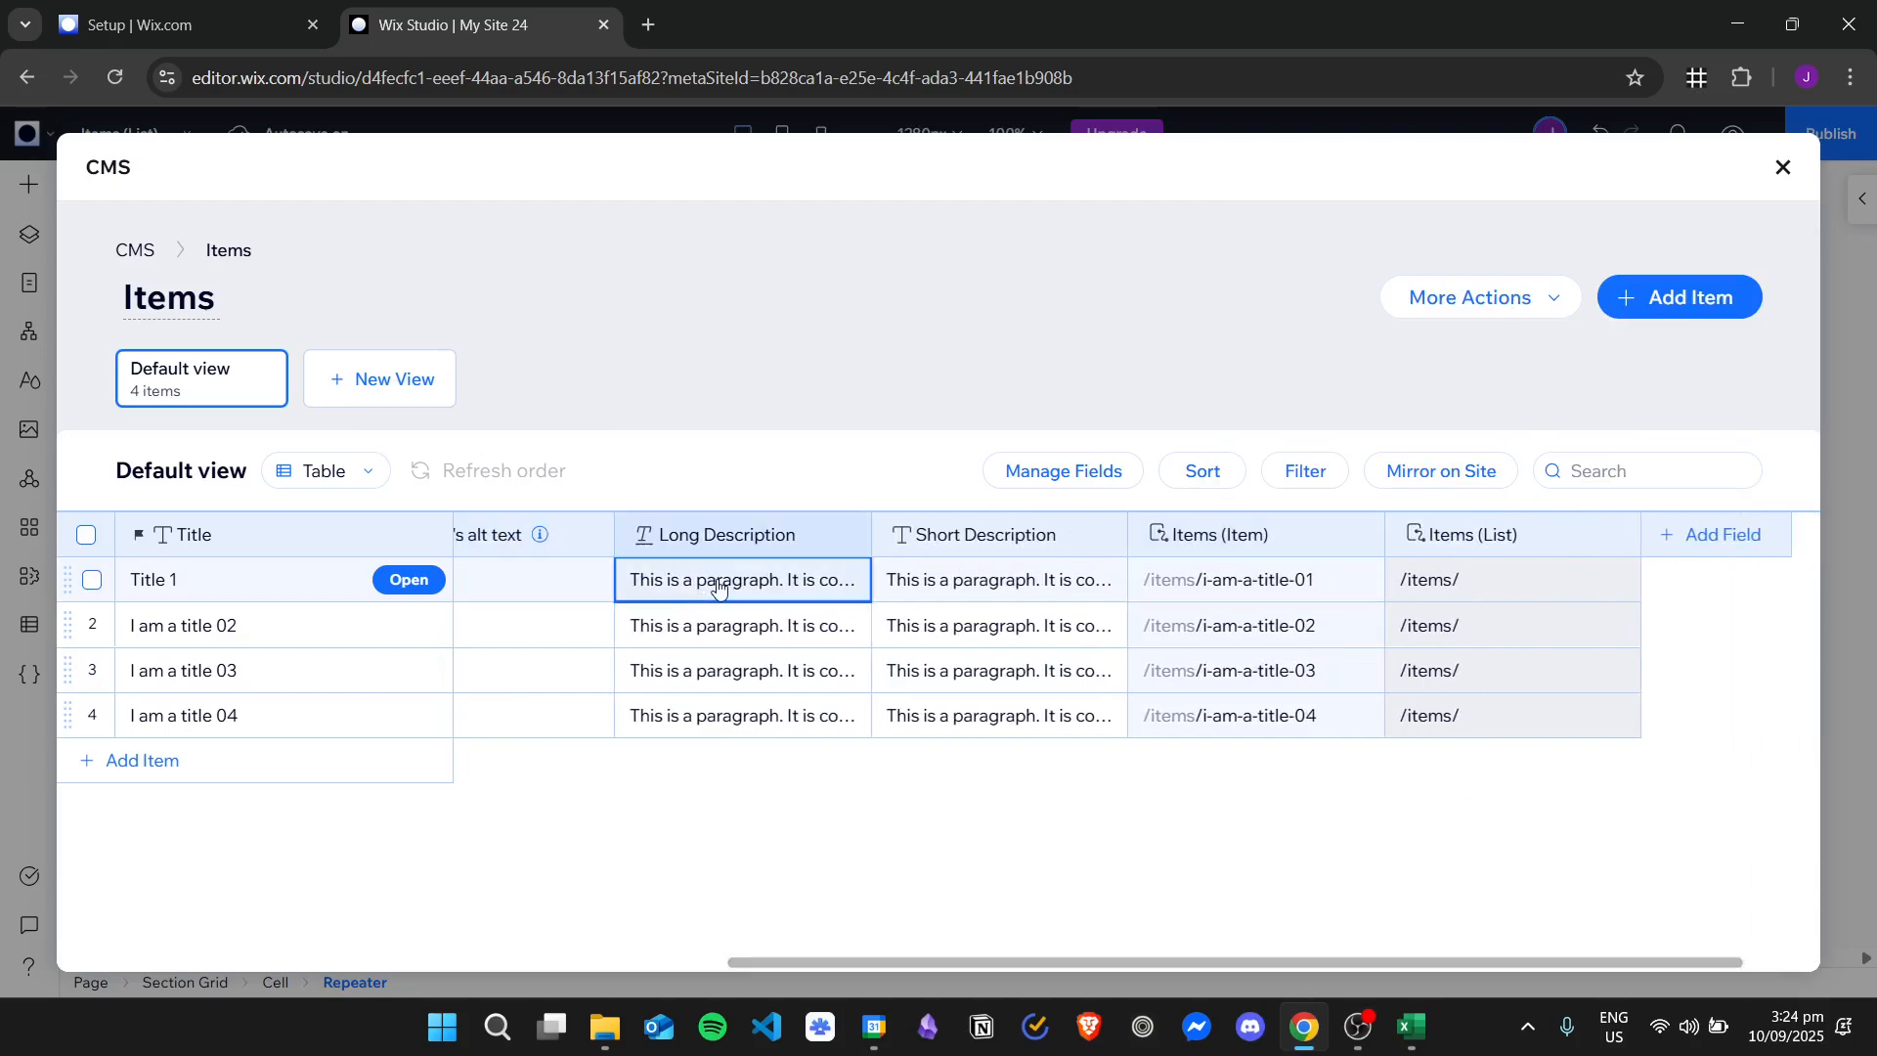
text(T)
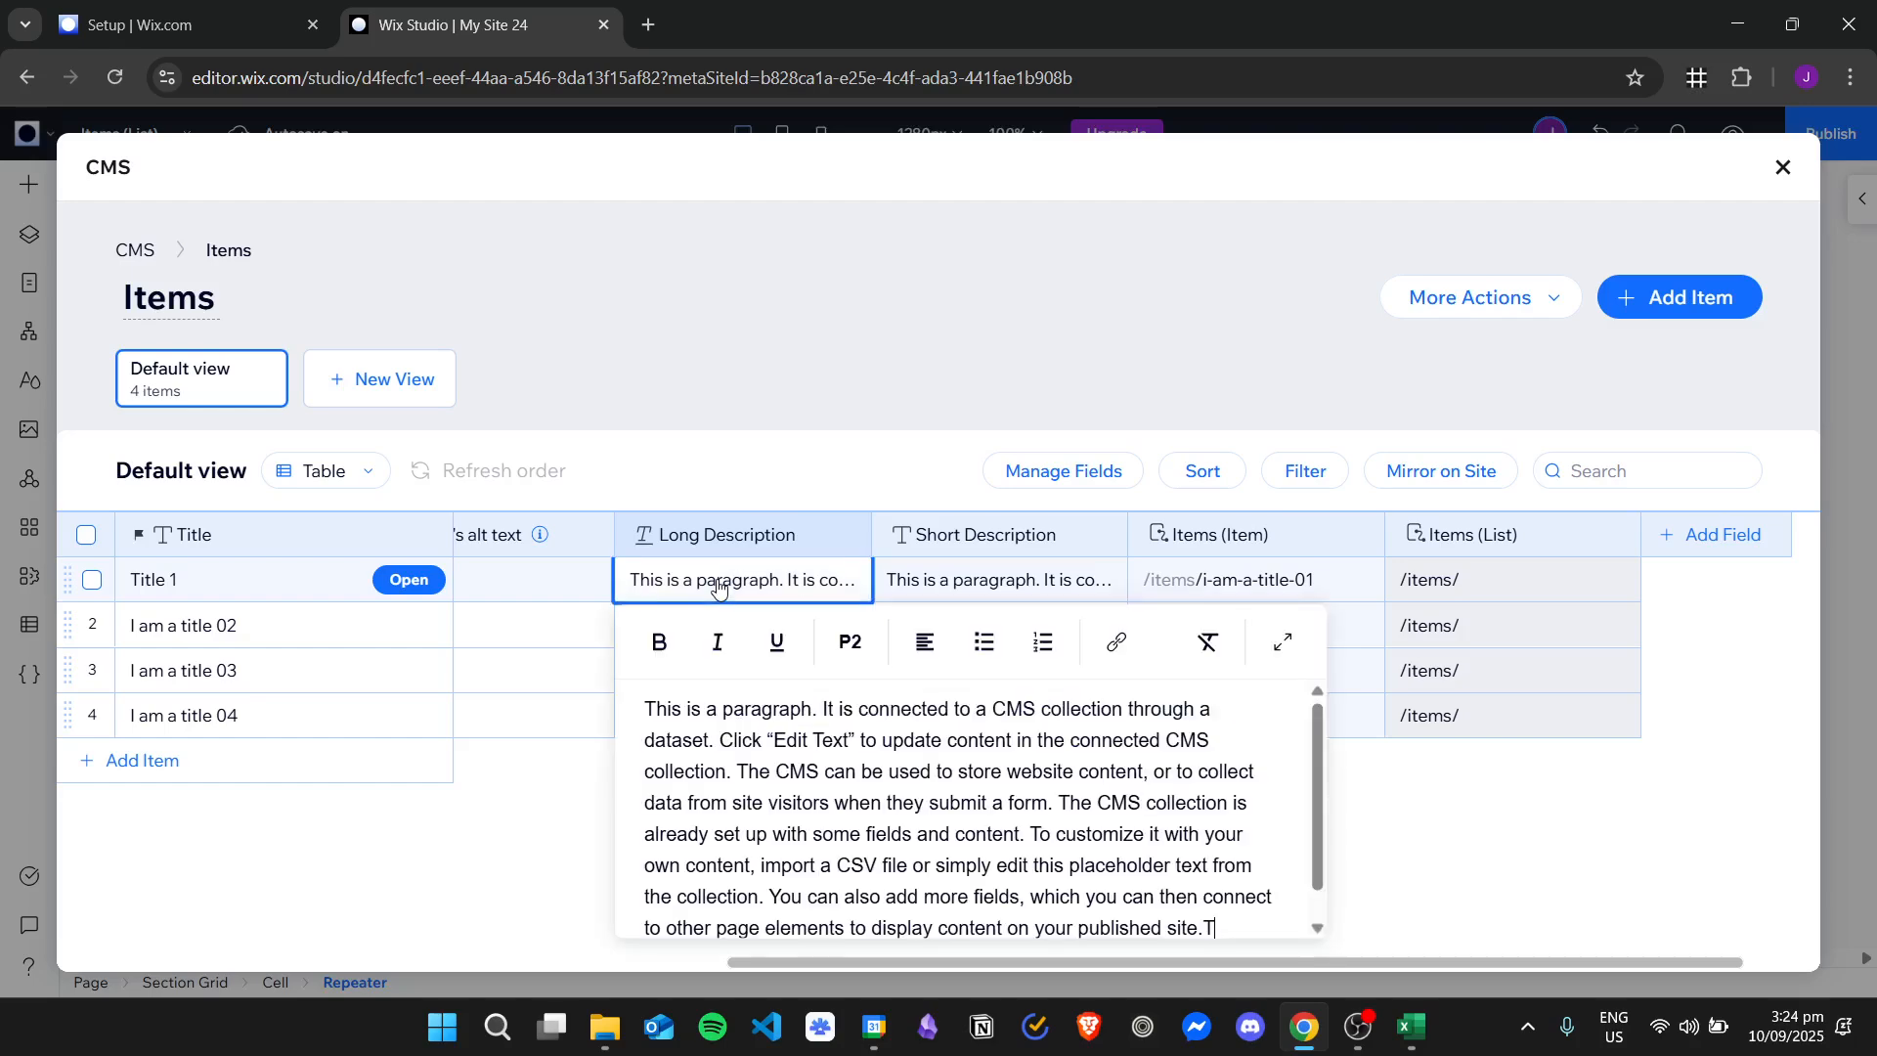
scroll(1093, 838, down, 1)
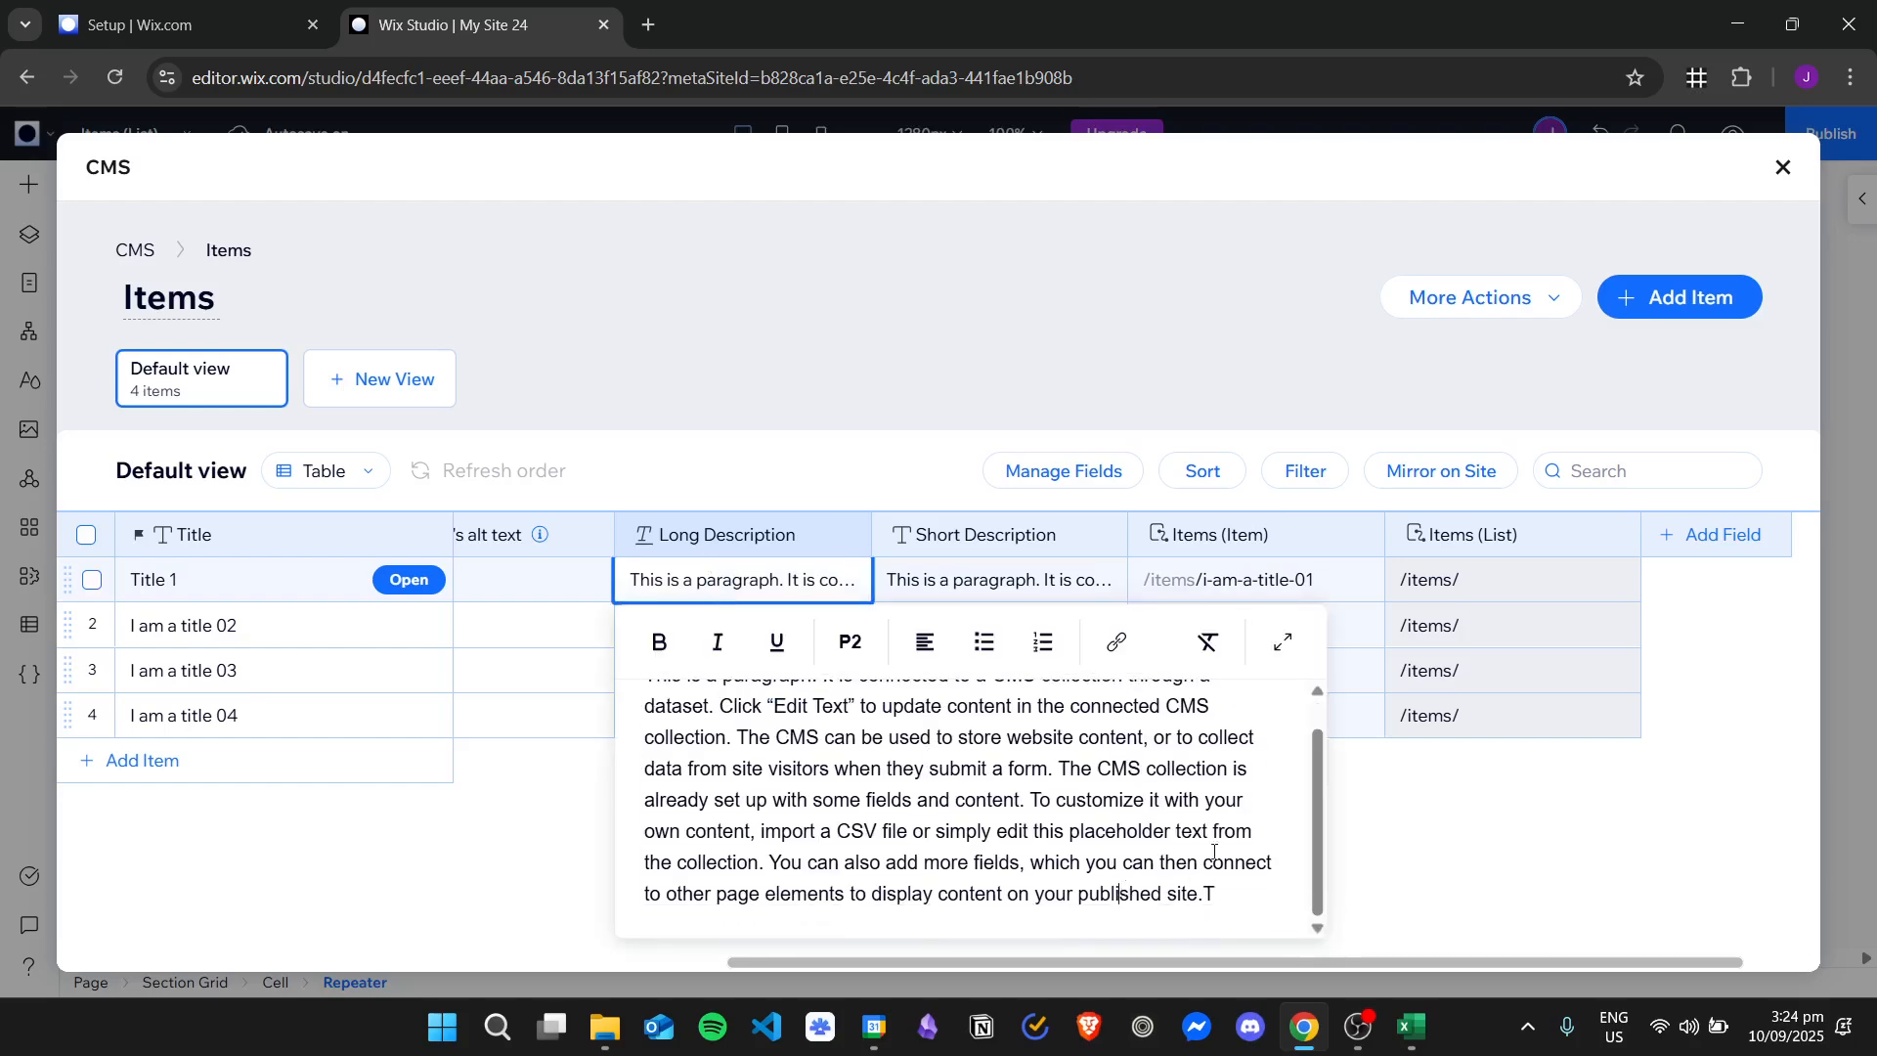
key(ctrl+a)
text(T)
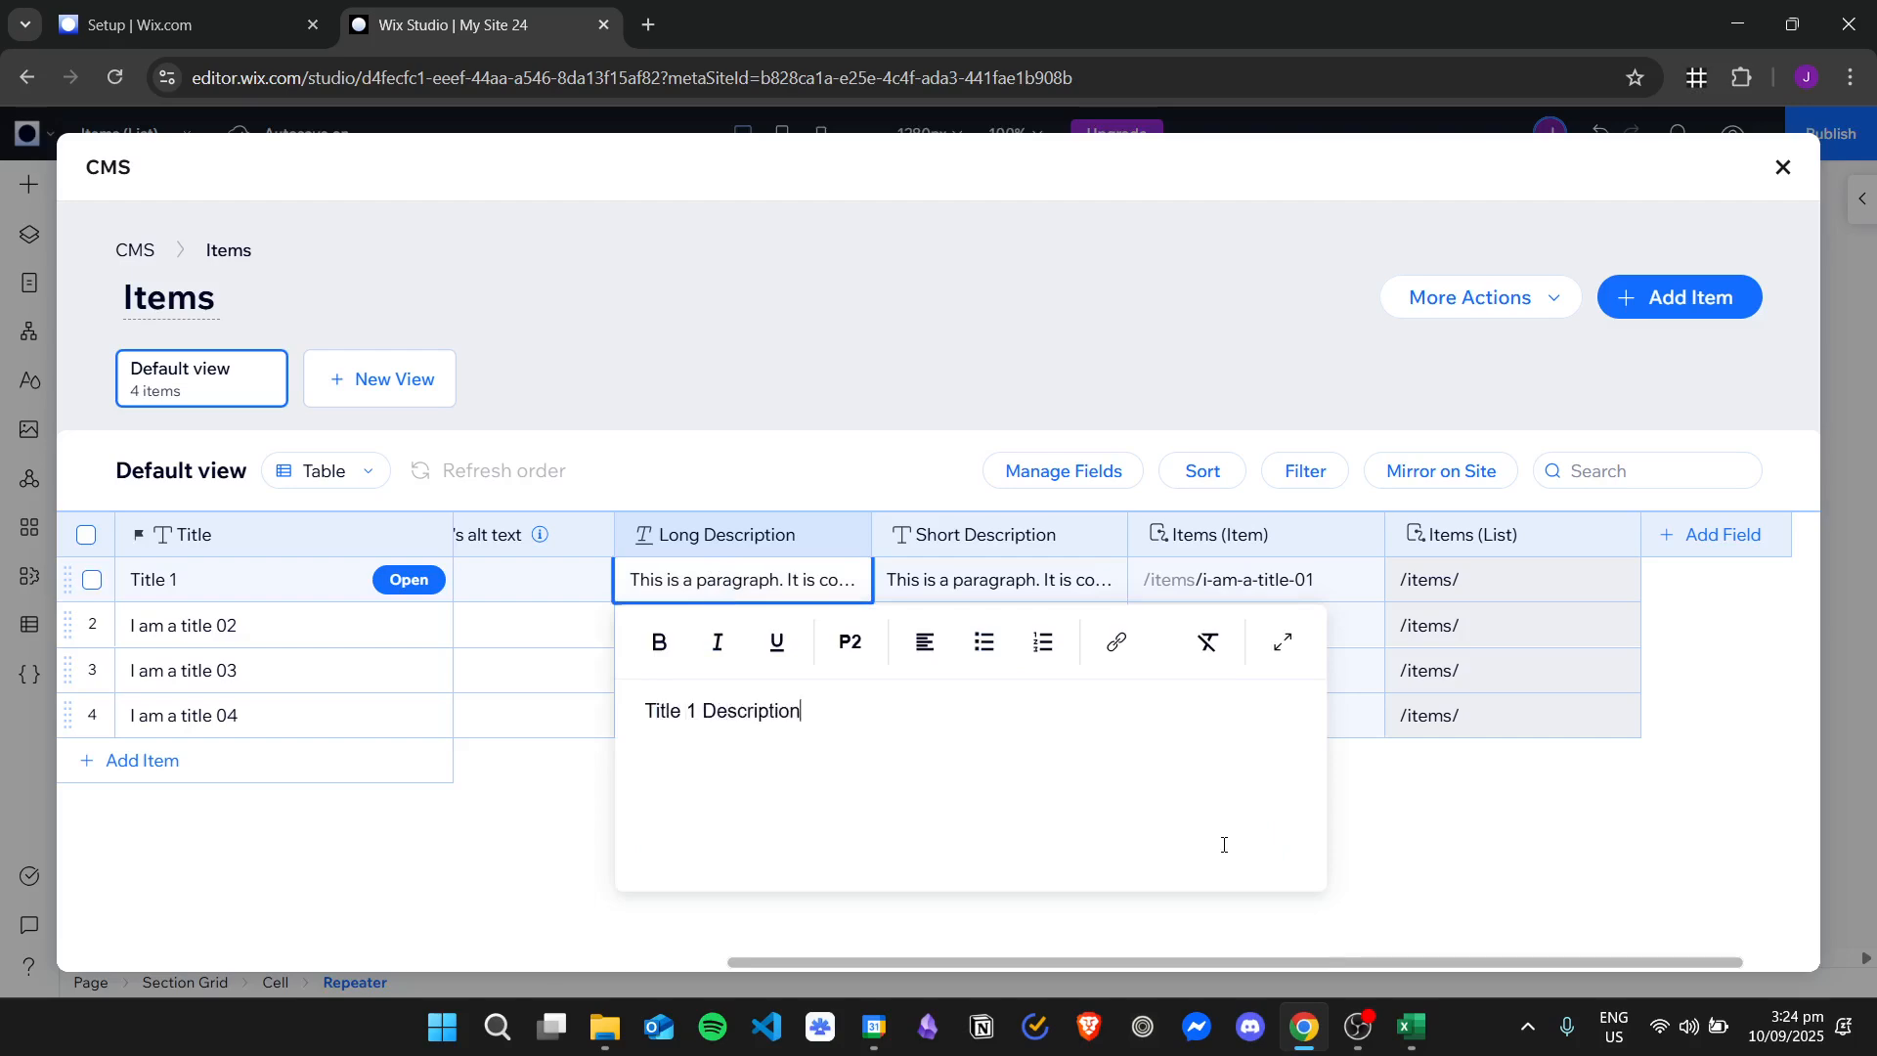
Lengthen the long description by duplicating "Title 1 Description" many times into a paragraph, and save the cell.
key(ctrl+a)
click(922, 712)
key(ctrl+a)
key(ctrl+c)
key(ctrl+v)
key(ctrl+v)
key(ctrl+v)
key(ctrl+v)
key(ctrl+v)
key(ctrl+v)
key(ctrl+v)
key(ctrl+v)
key(ctrl+v)
key(ctrl+v)
key(ctrl+v)
key(ctrl+v)
key(ctrl+v)
key(ctrl+v)
key(ctrl+v)
key(ctrl+v)
key(ctrl+v)
key(ctrl+v)
key(ctrl+v)
key(ctrl+v)
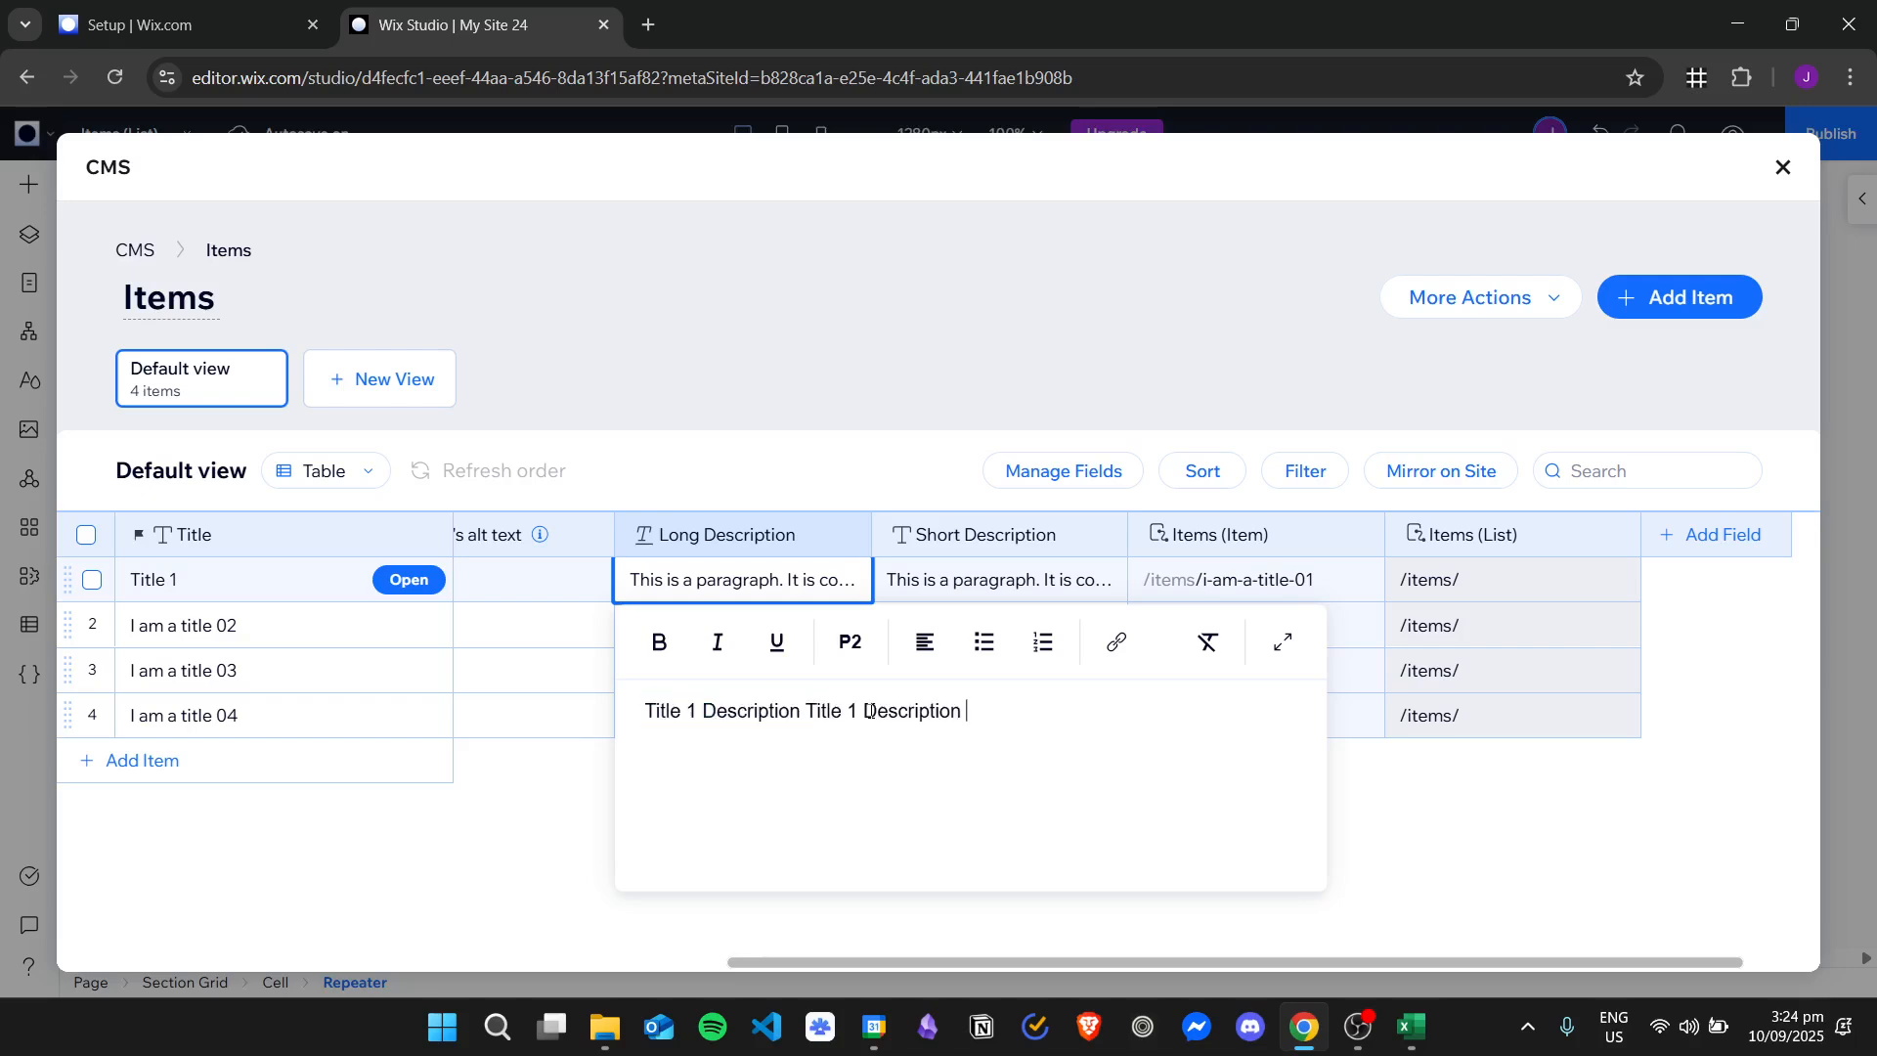
scroll(1147, 729, down, 2)
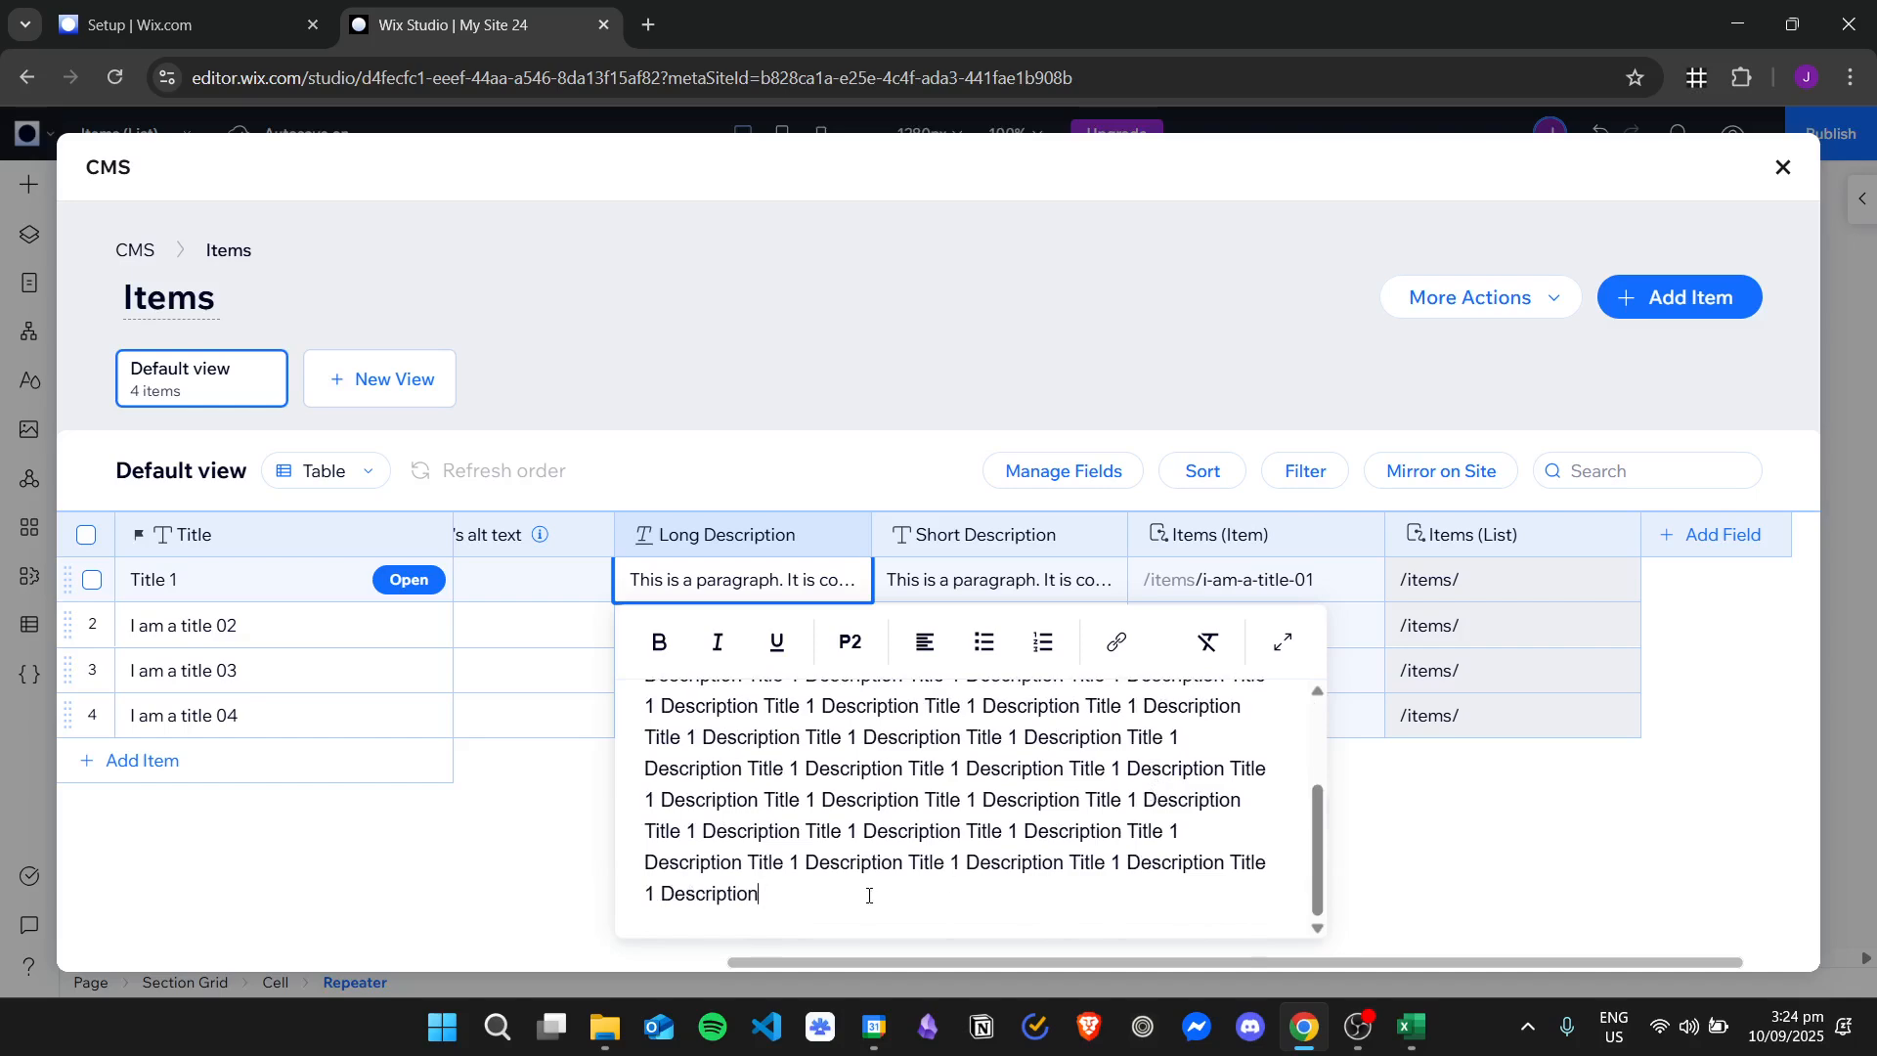
scroll(868, 895, up, 5)
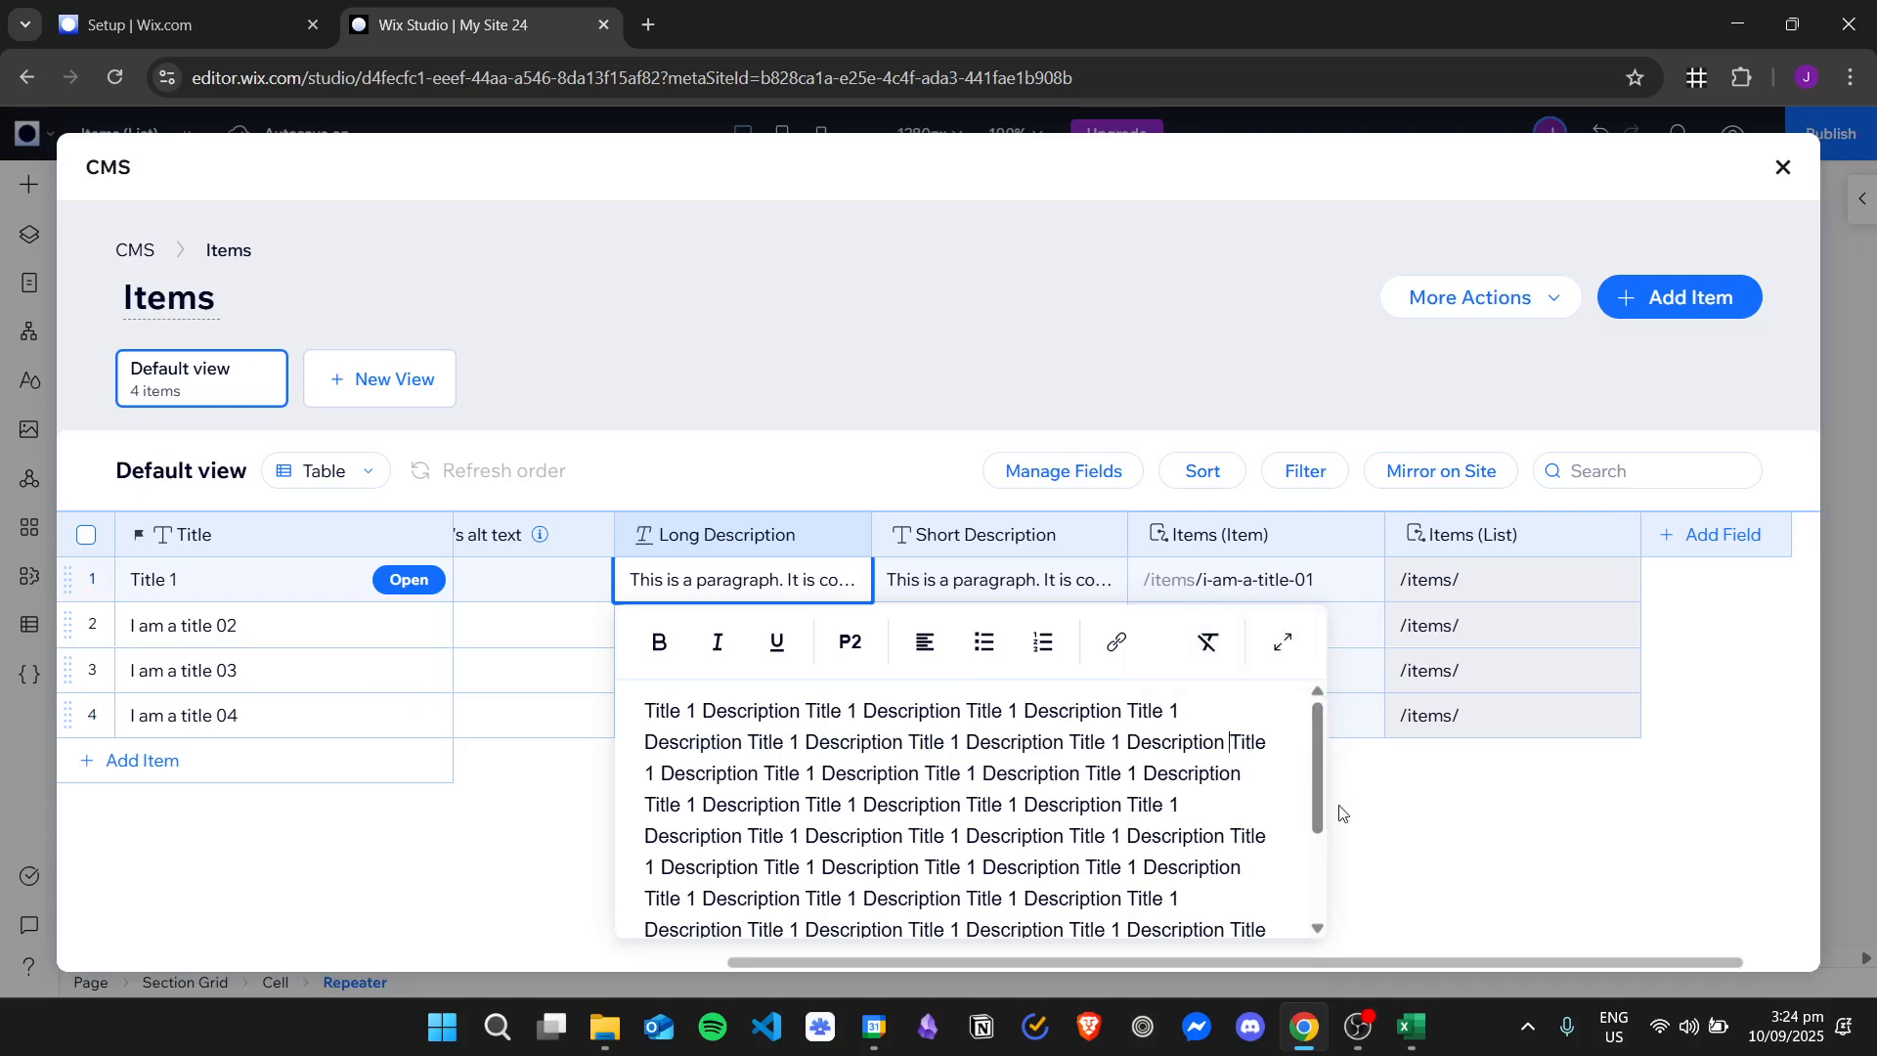
key(Return)
click(838, 402)
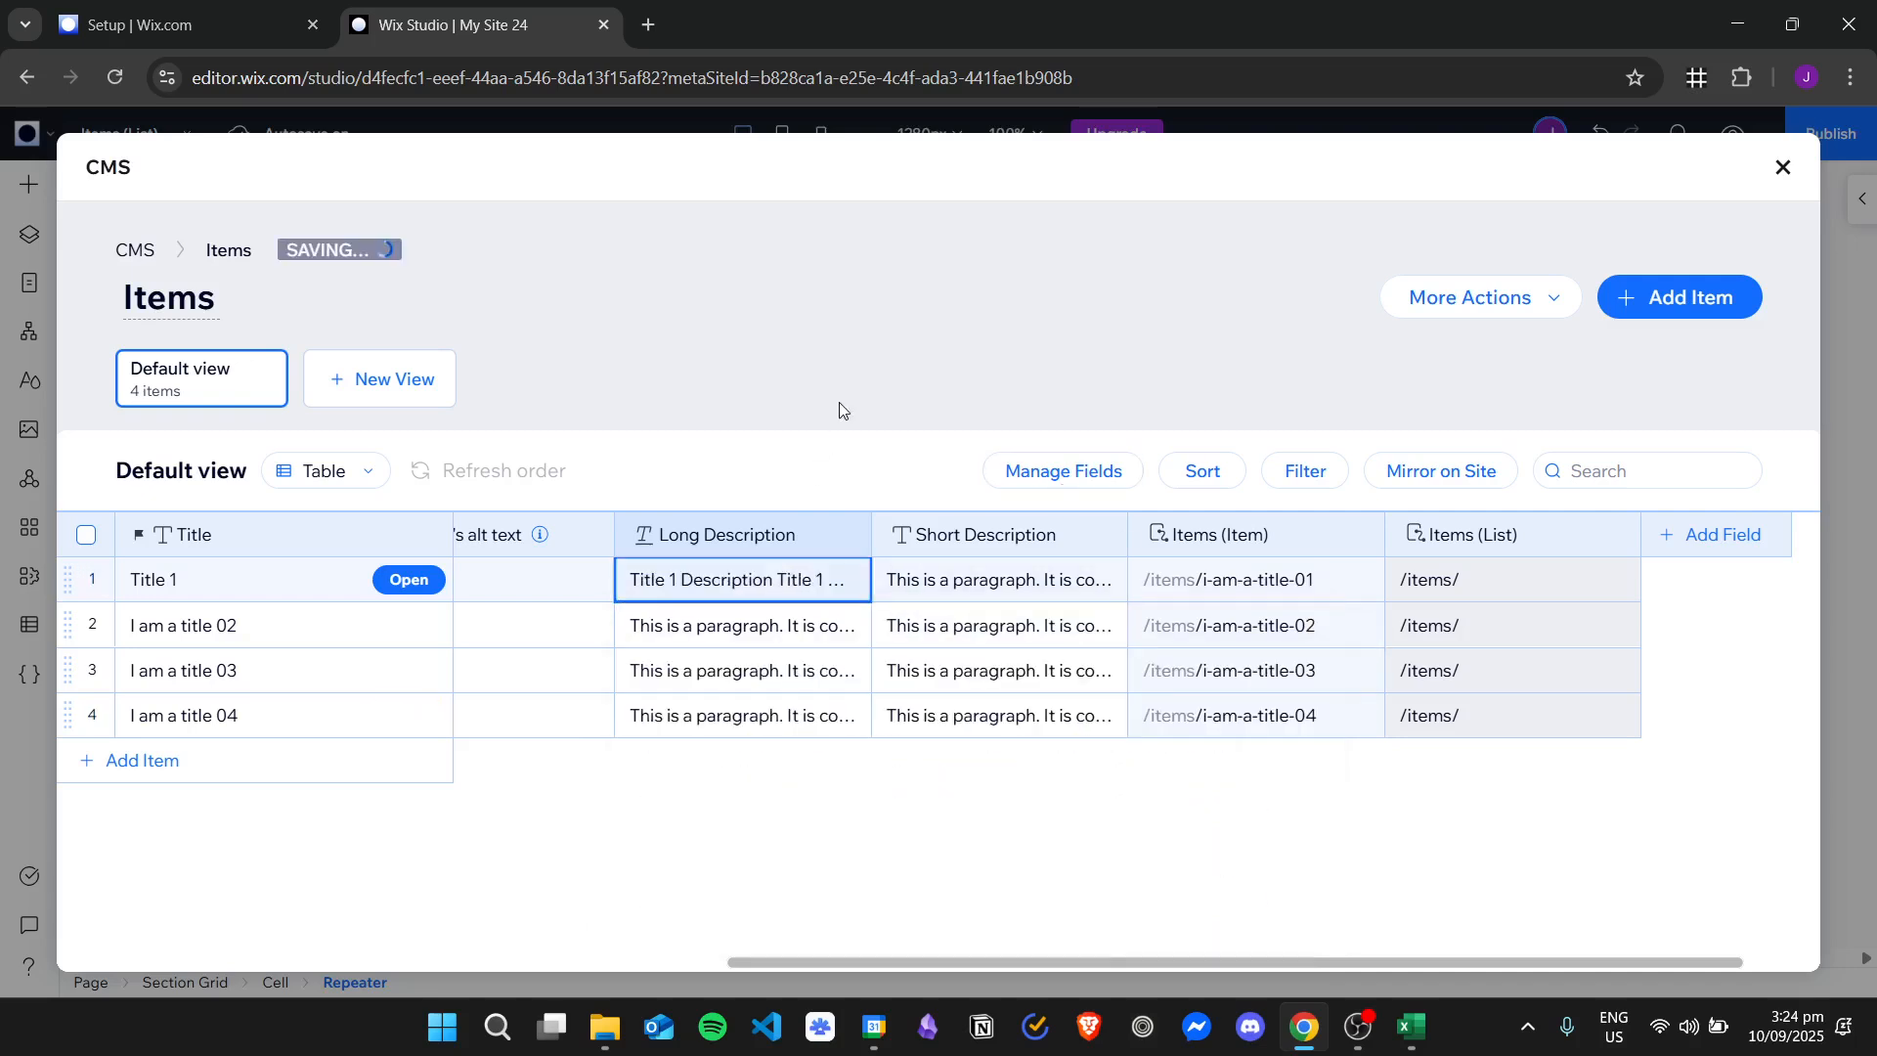
Replace the Title 1 item's short description with "Short Description Title 1".
click(997, 579)
click(996, 579)
key(ctrl+a)
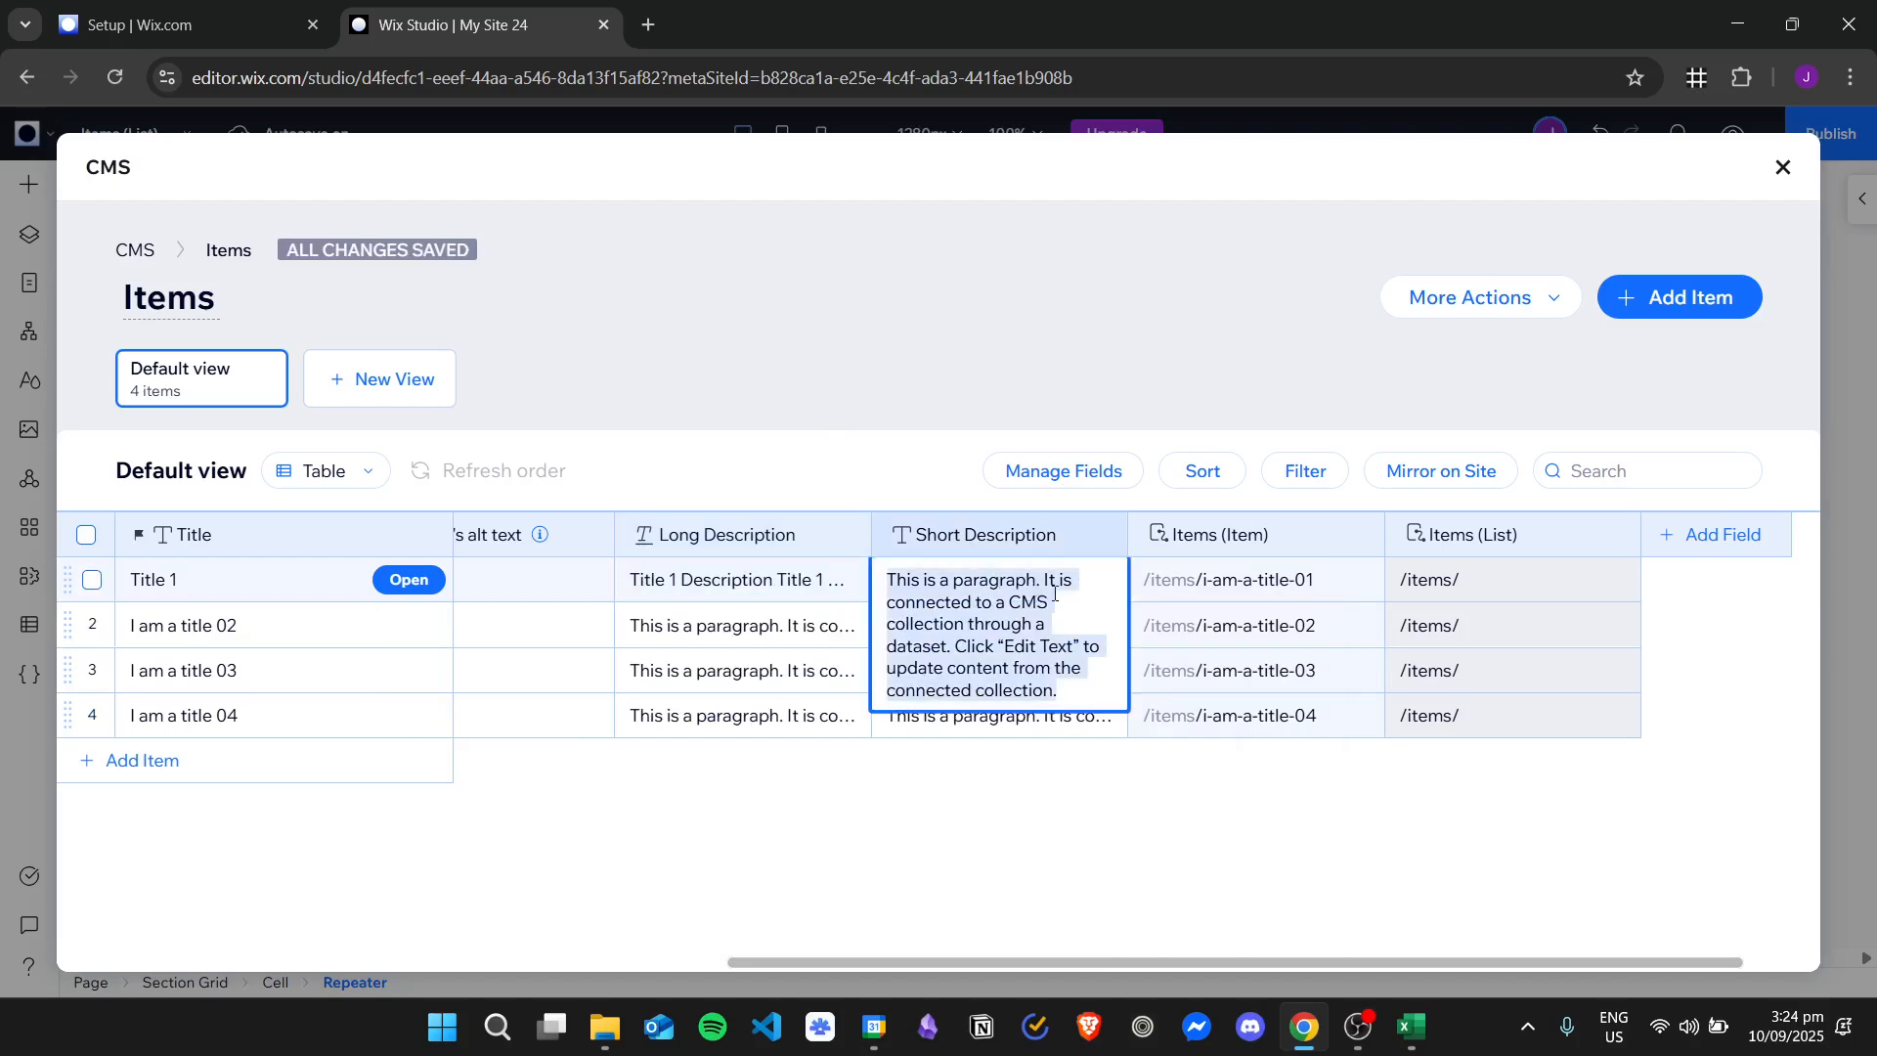
text(Short Description Title 1)
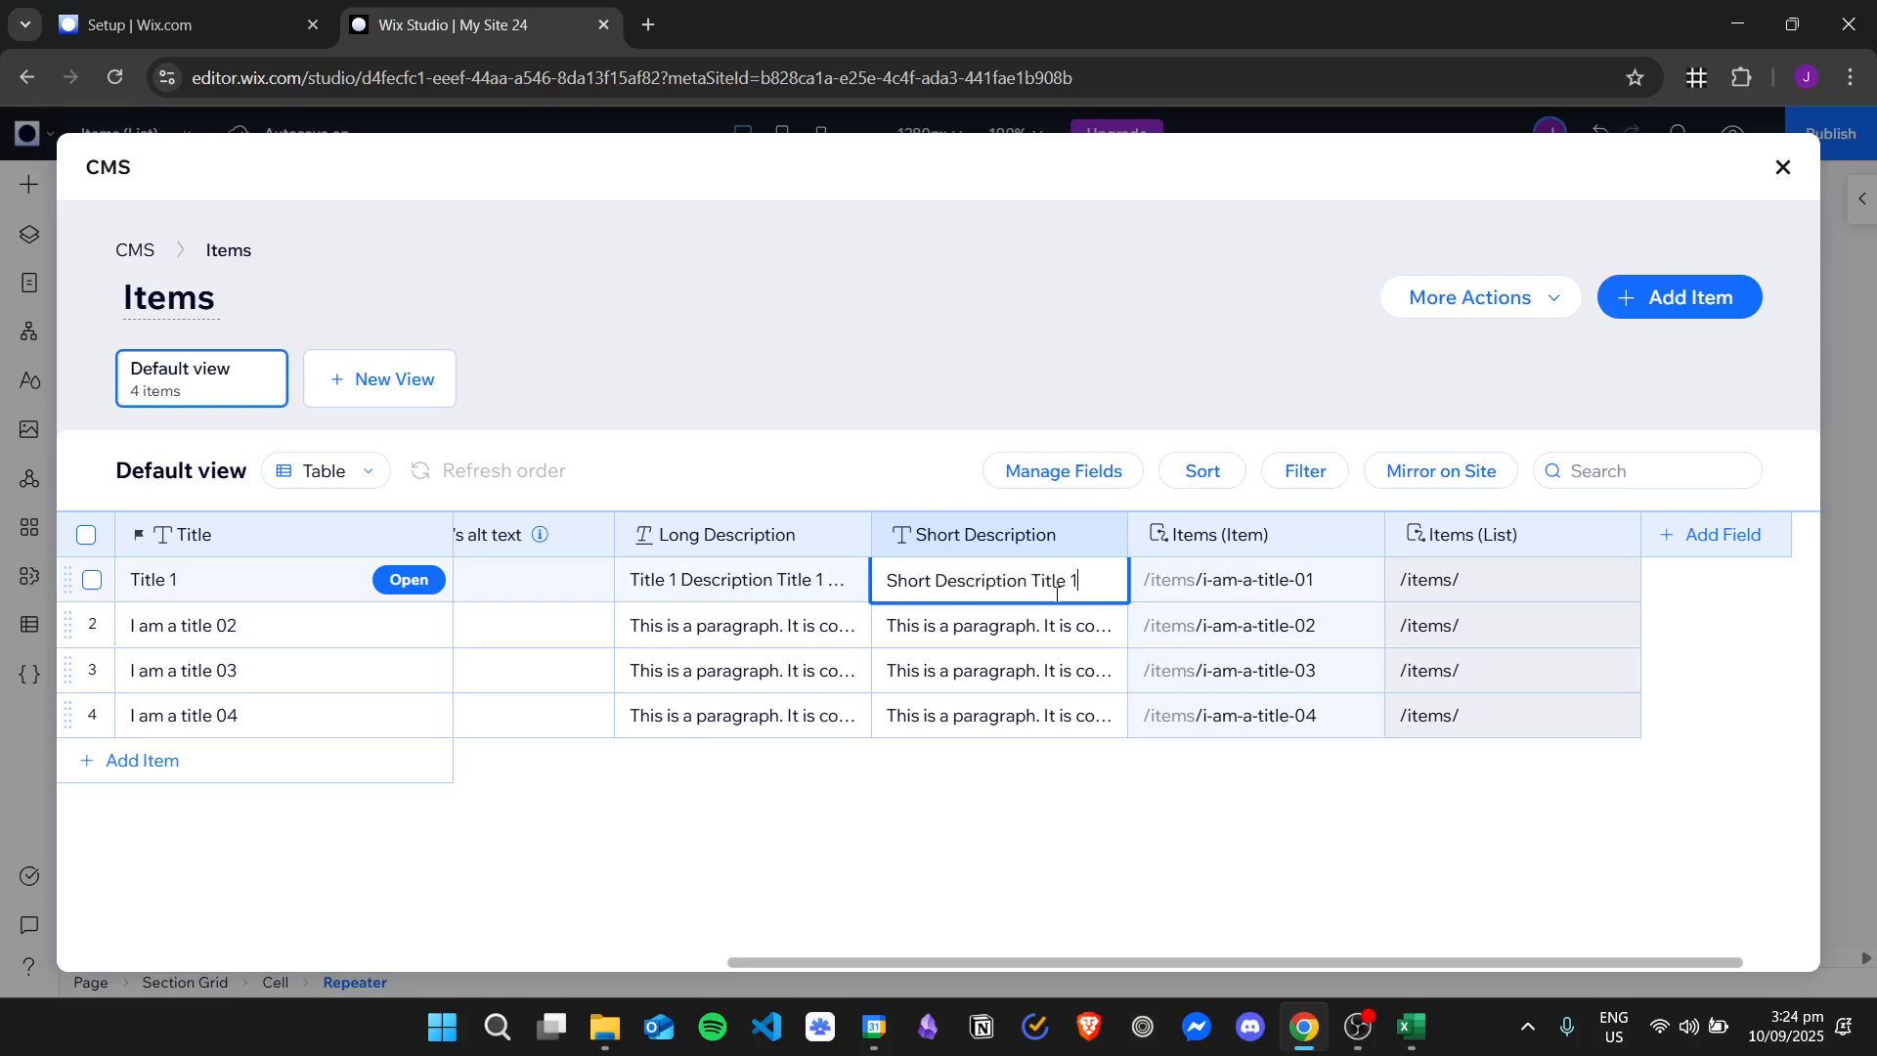
Repeat "Short Description Title 1" on two more lines of the short description, end it with a period, and close the collection.
key(ctrl+a)
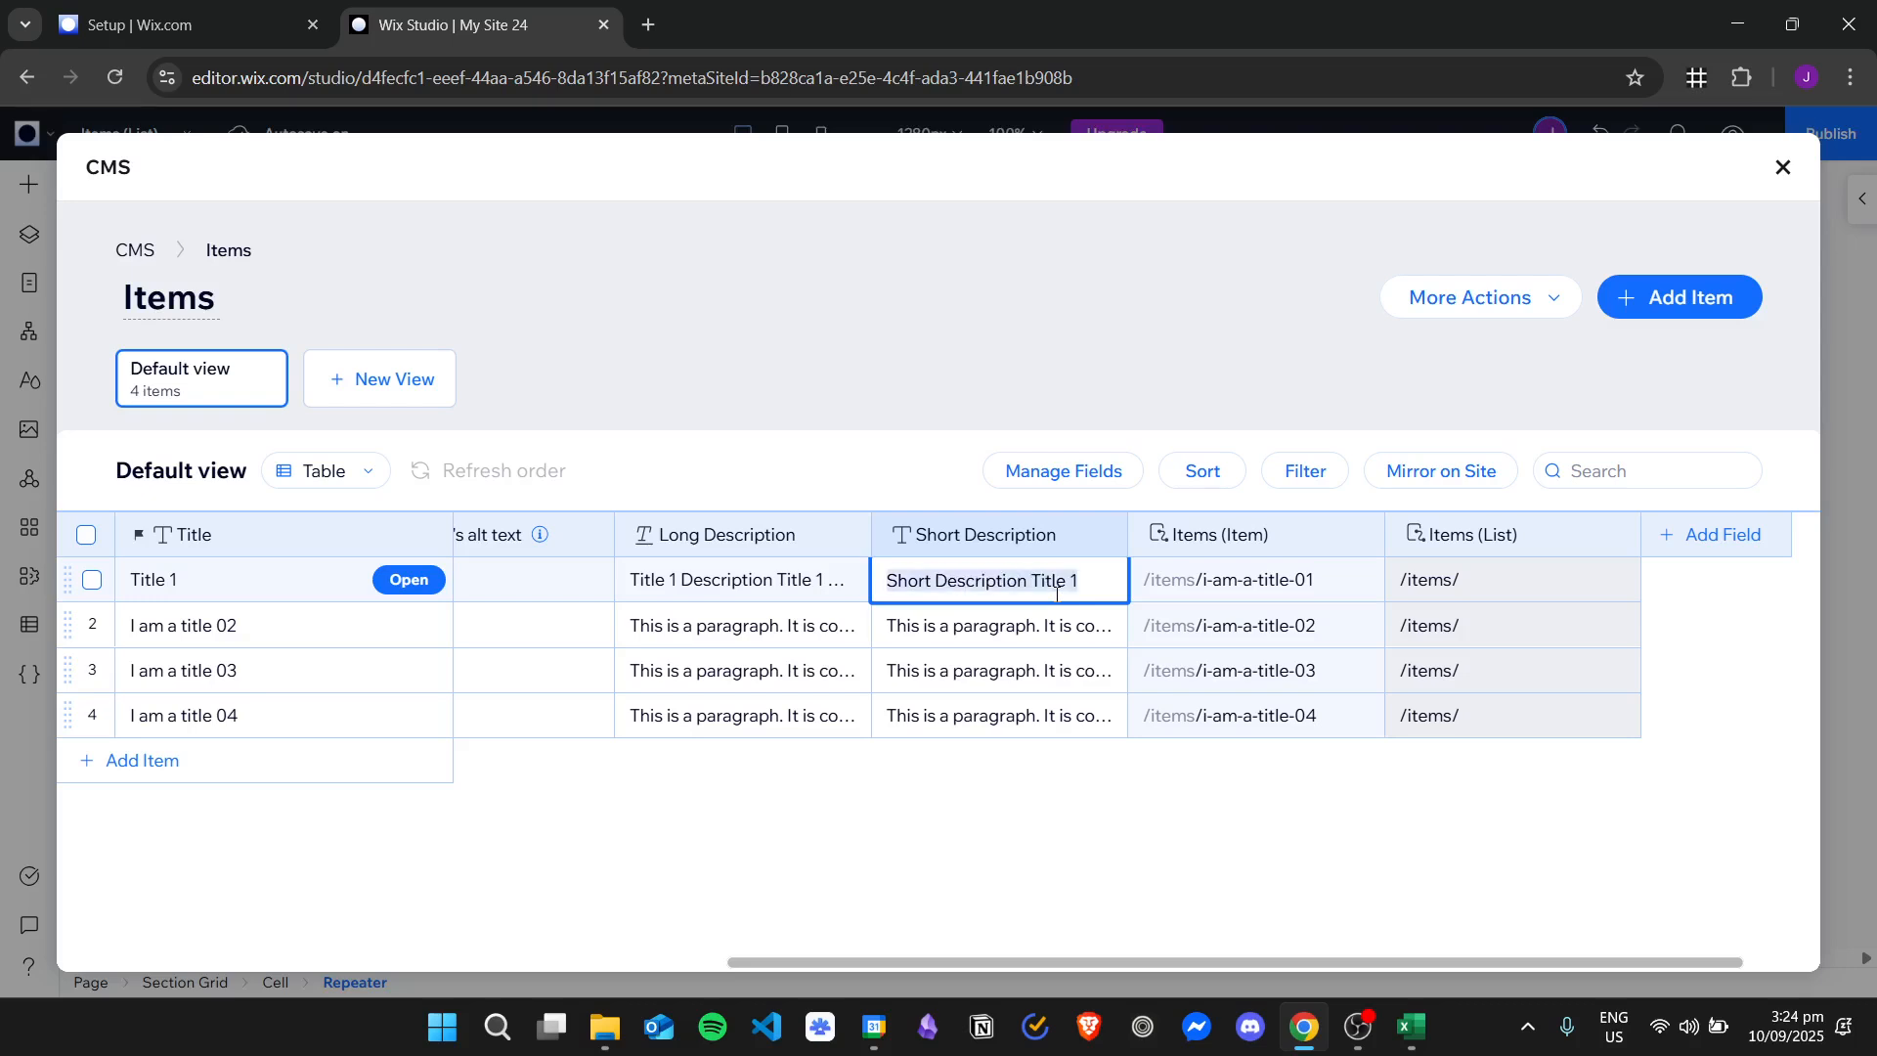
key(ctrl+c)
key(Right)
key(shift+Return)
key(ctrl+v)
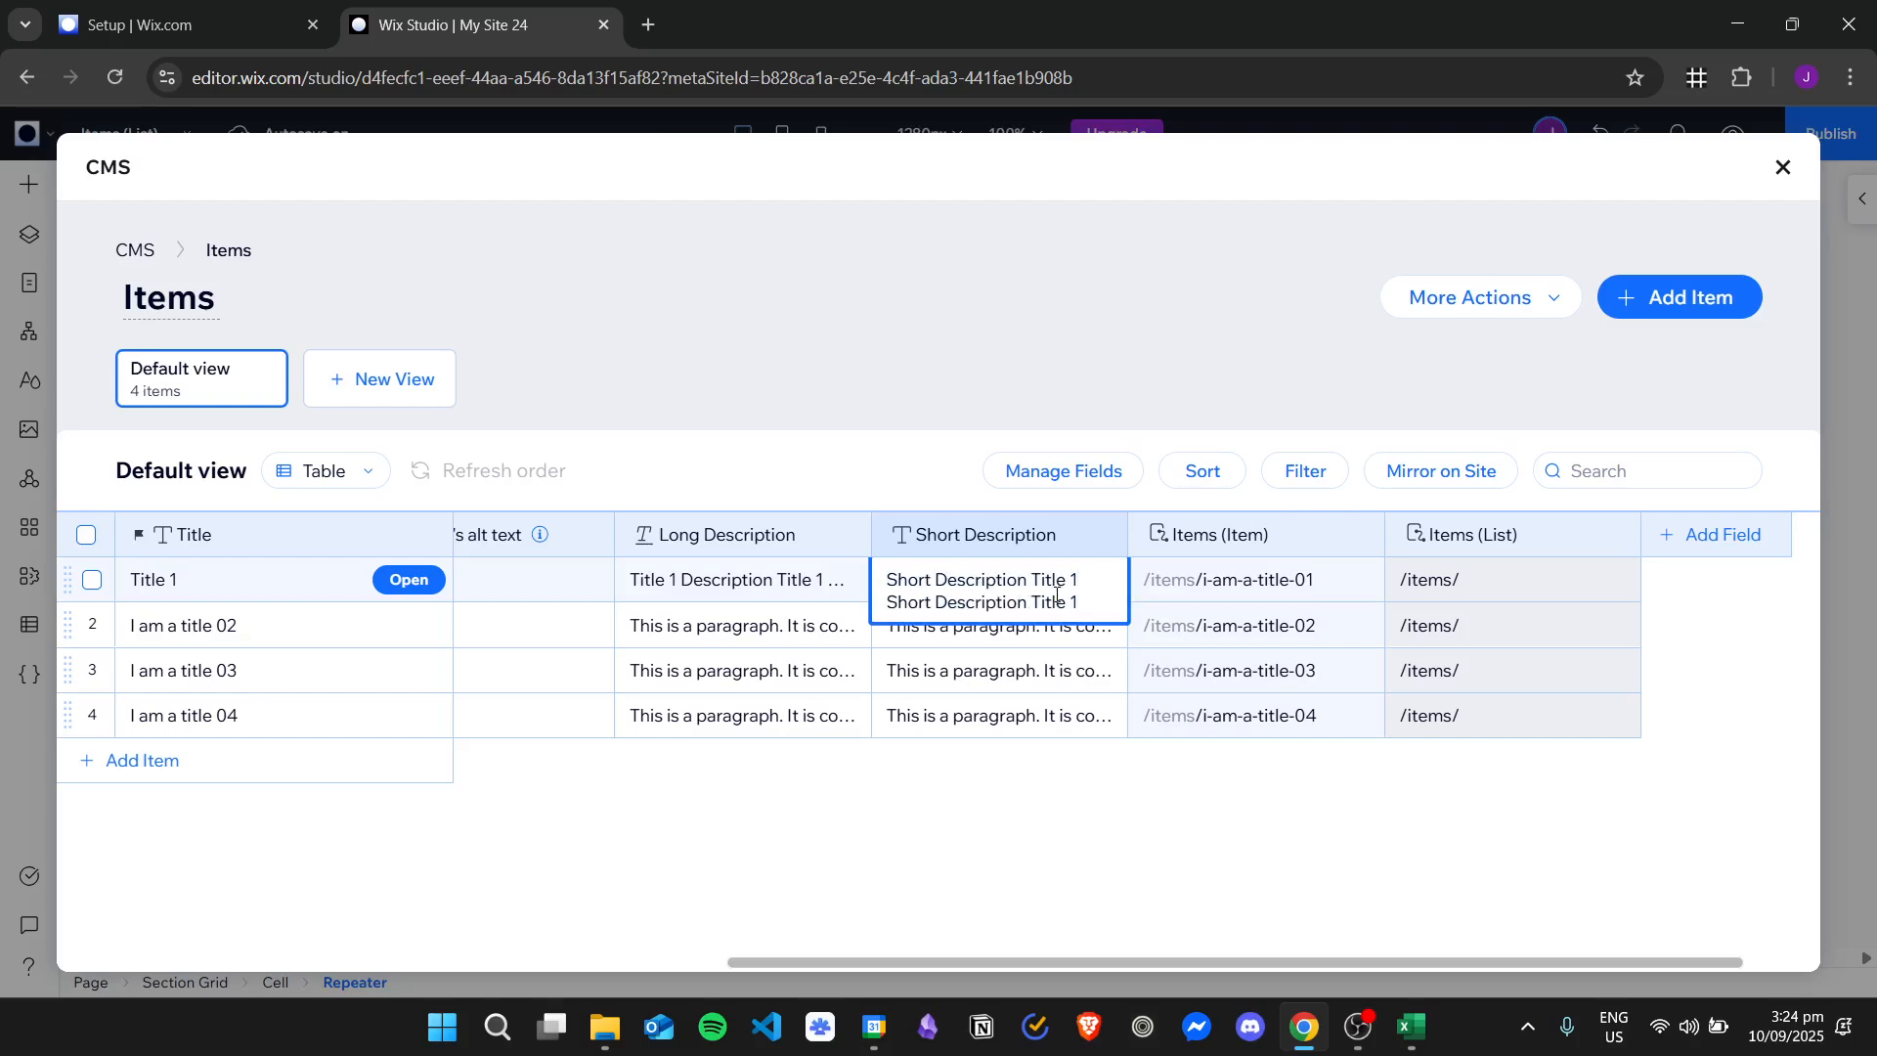
key(shift+Return)
key(ctrl+v)
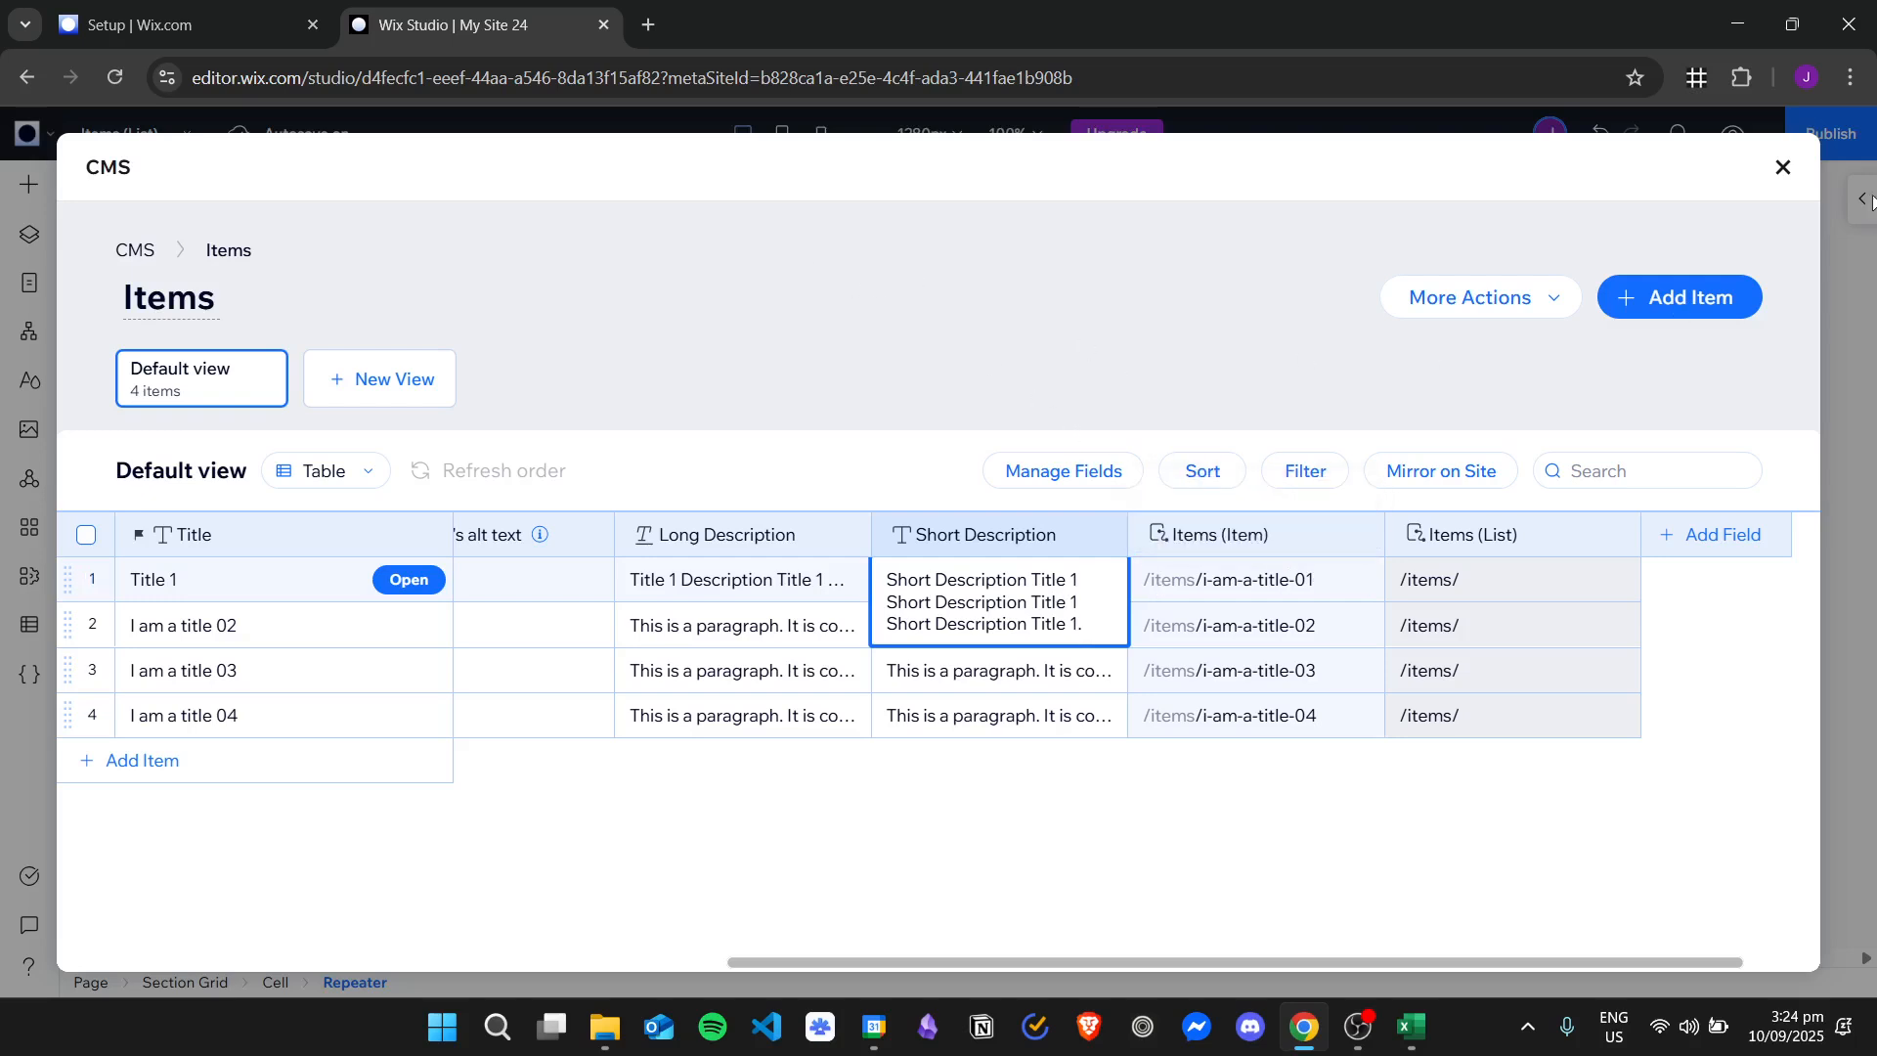
click(1781, 167)
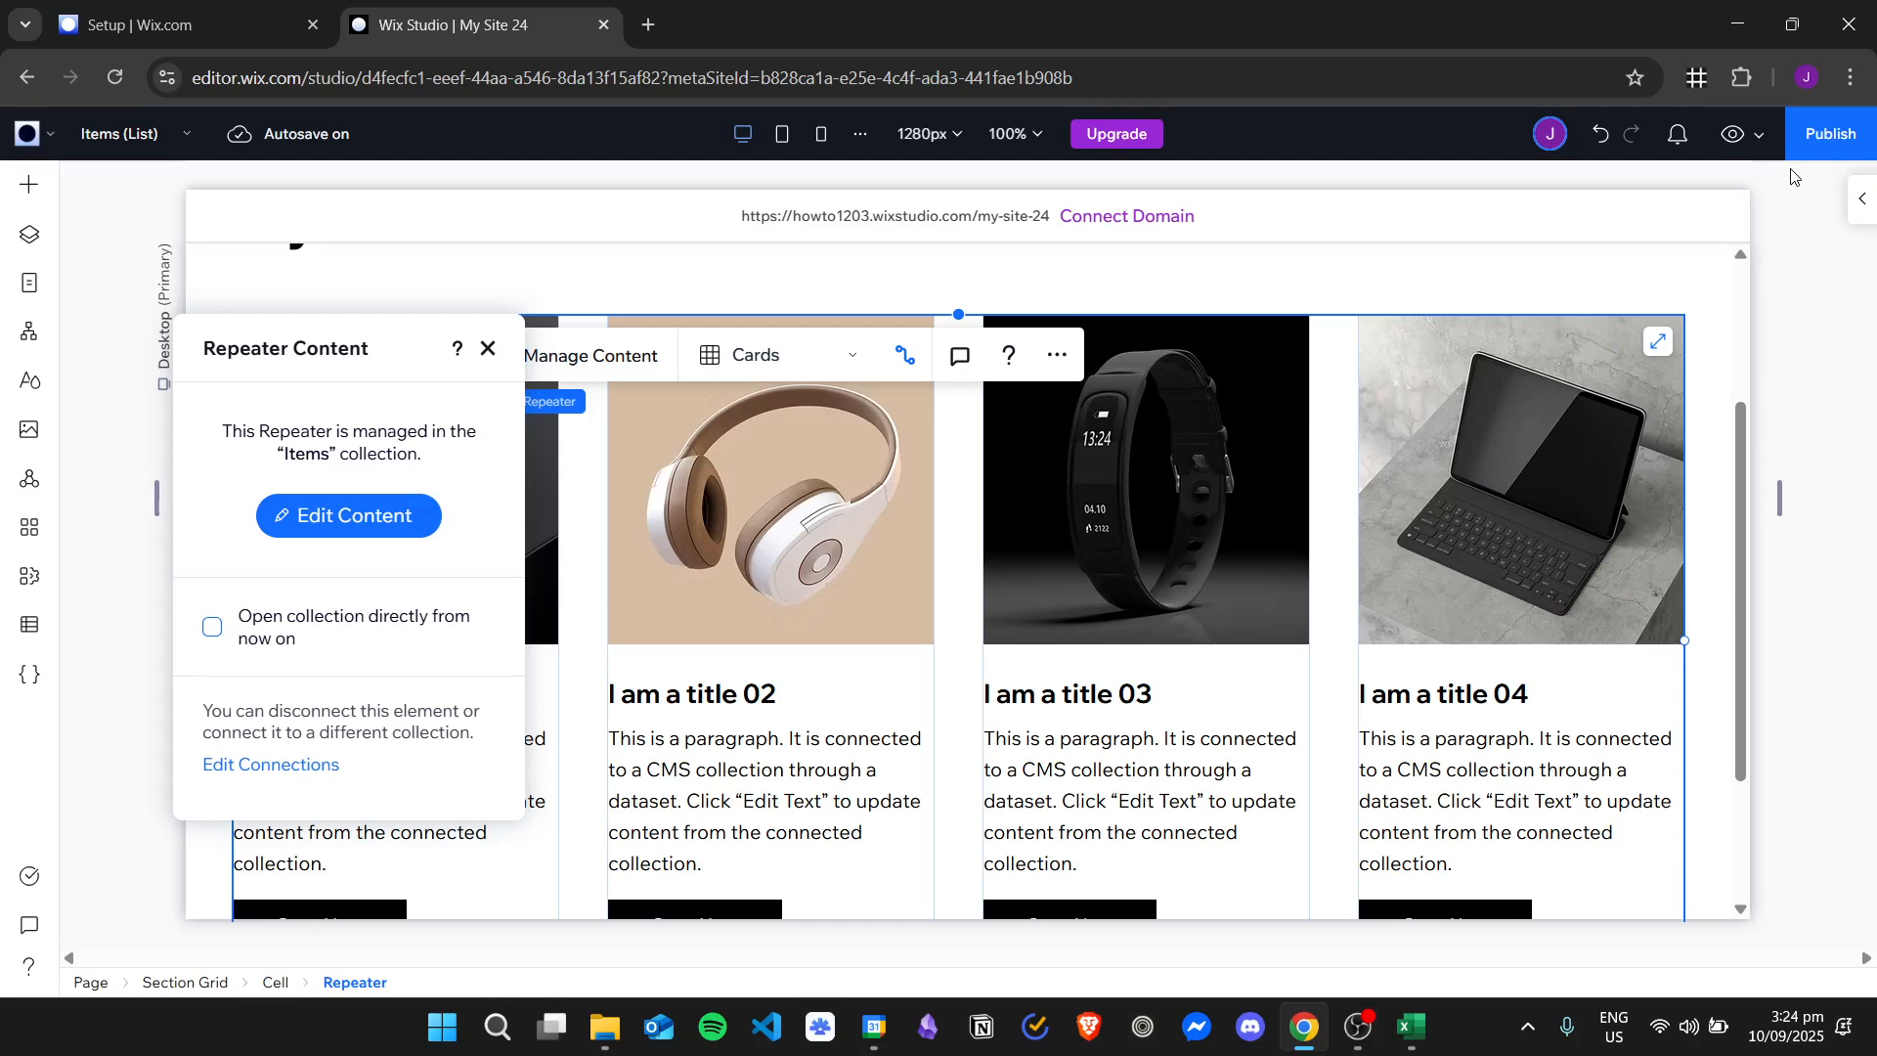
Check the image, title and short description on the first item's card in the page's repeater.
click(772, 507)
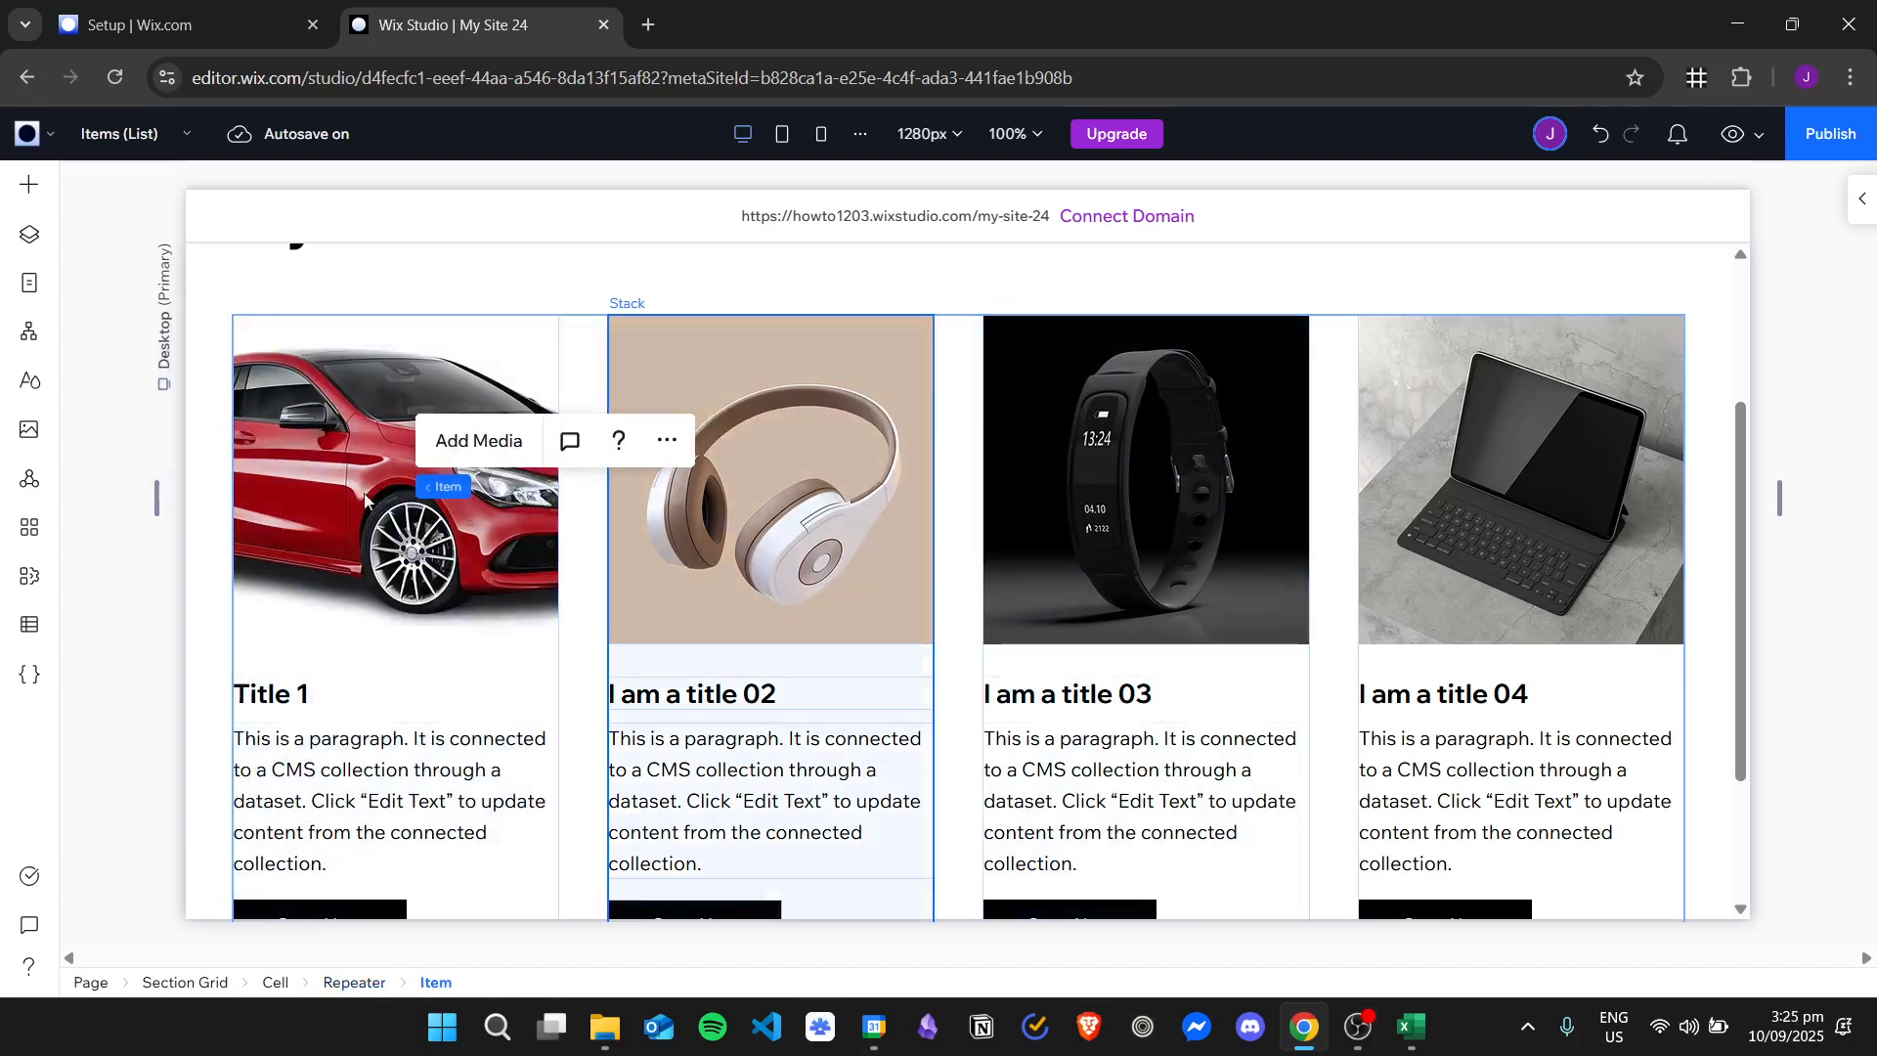
scroll(440, 635, down, 1)
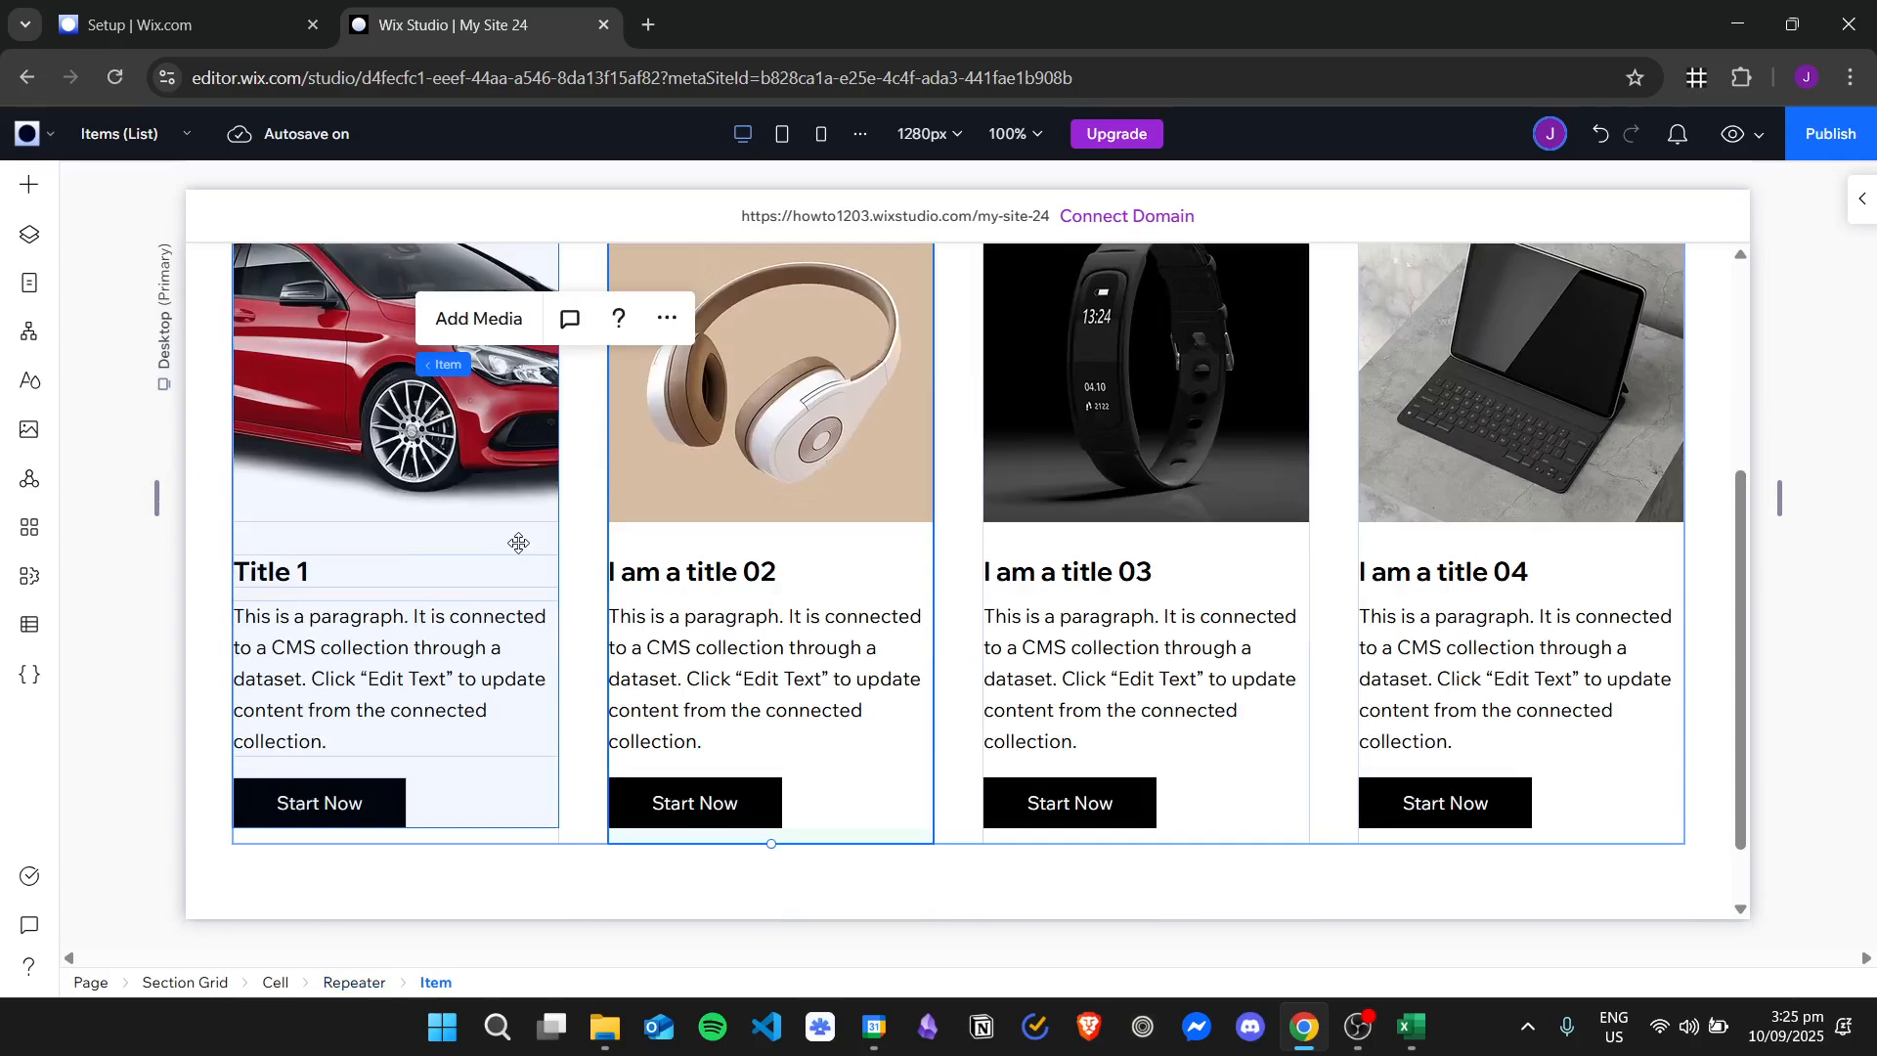
scroll(518, 542, up, 2)
scroll(981, 557, down, 2)
scroll(978, 488, up, 2)
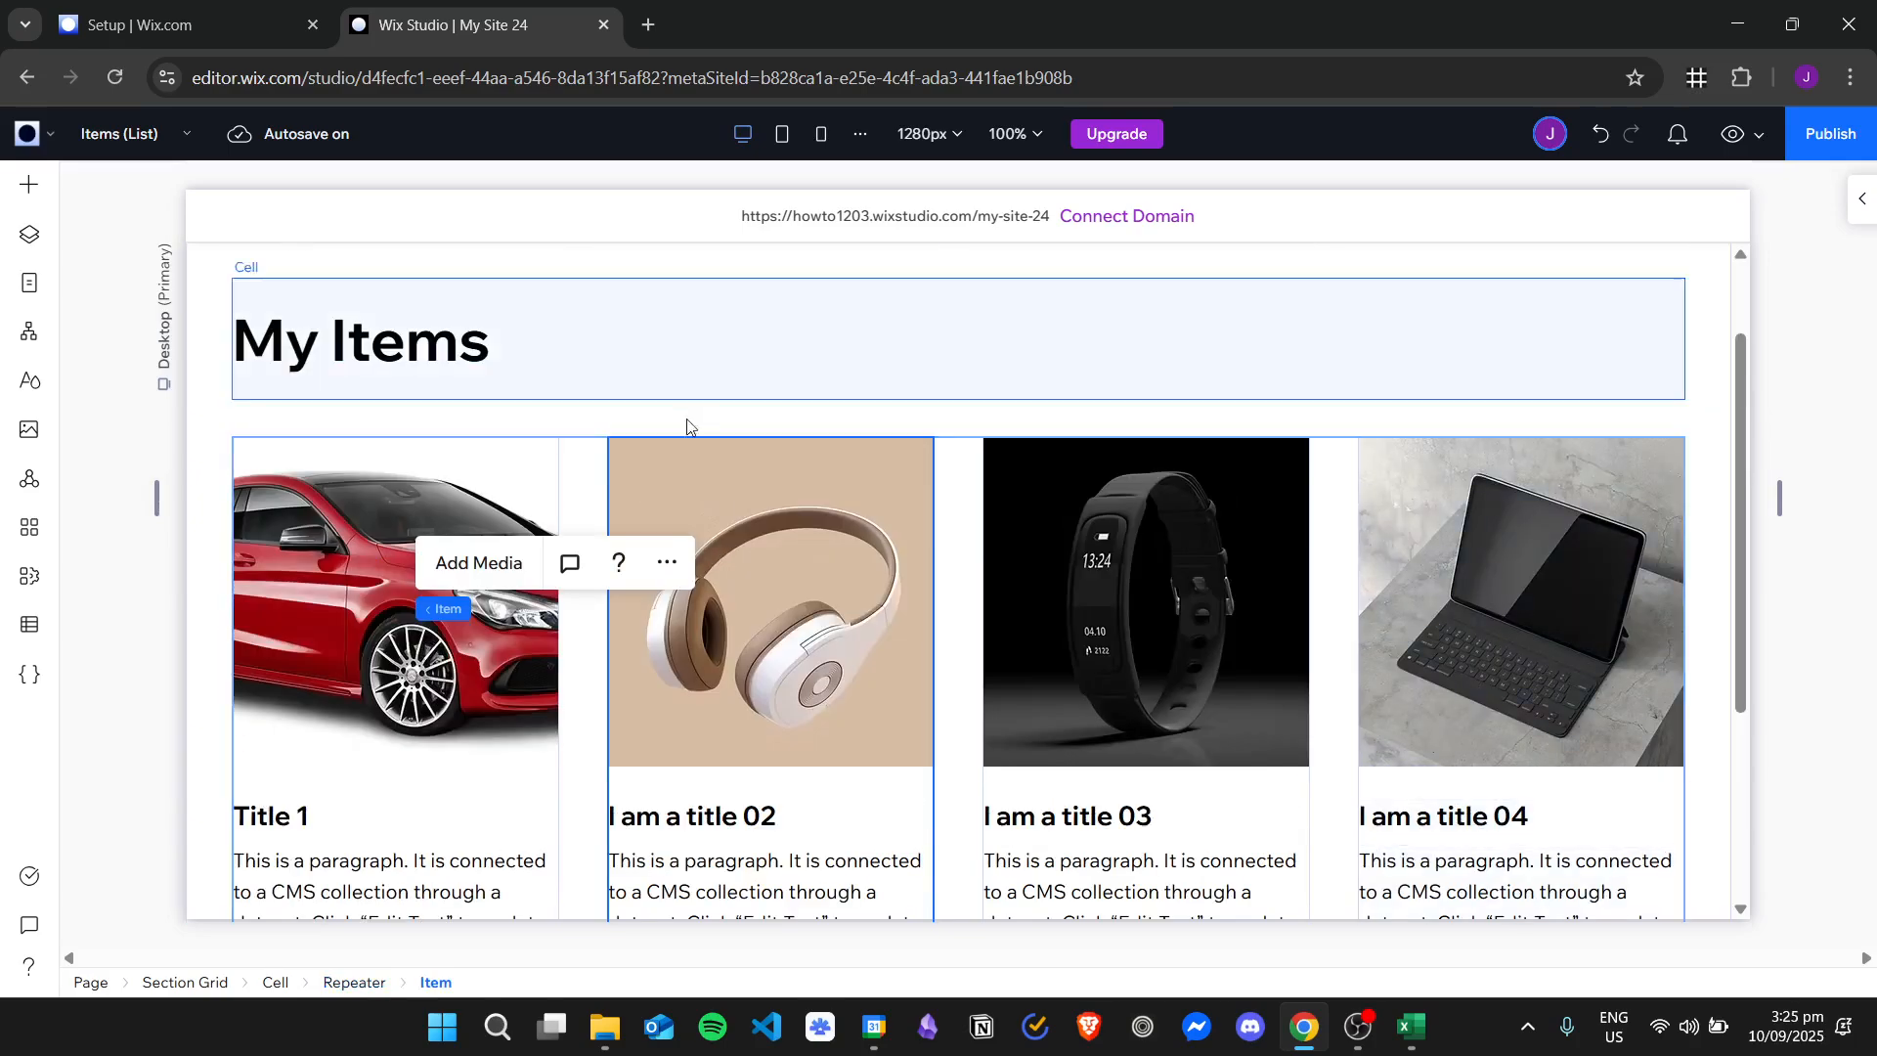
scroll(889, 454, down, 2)
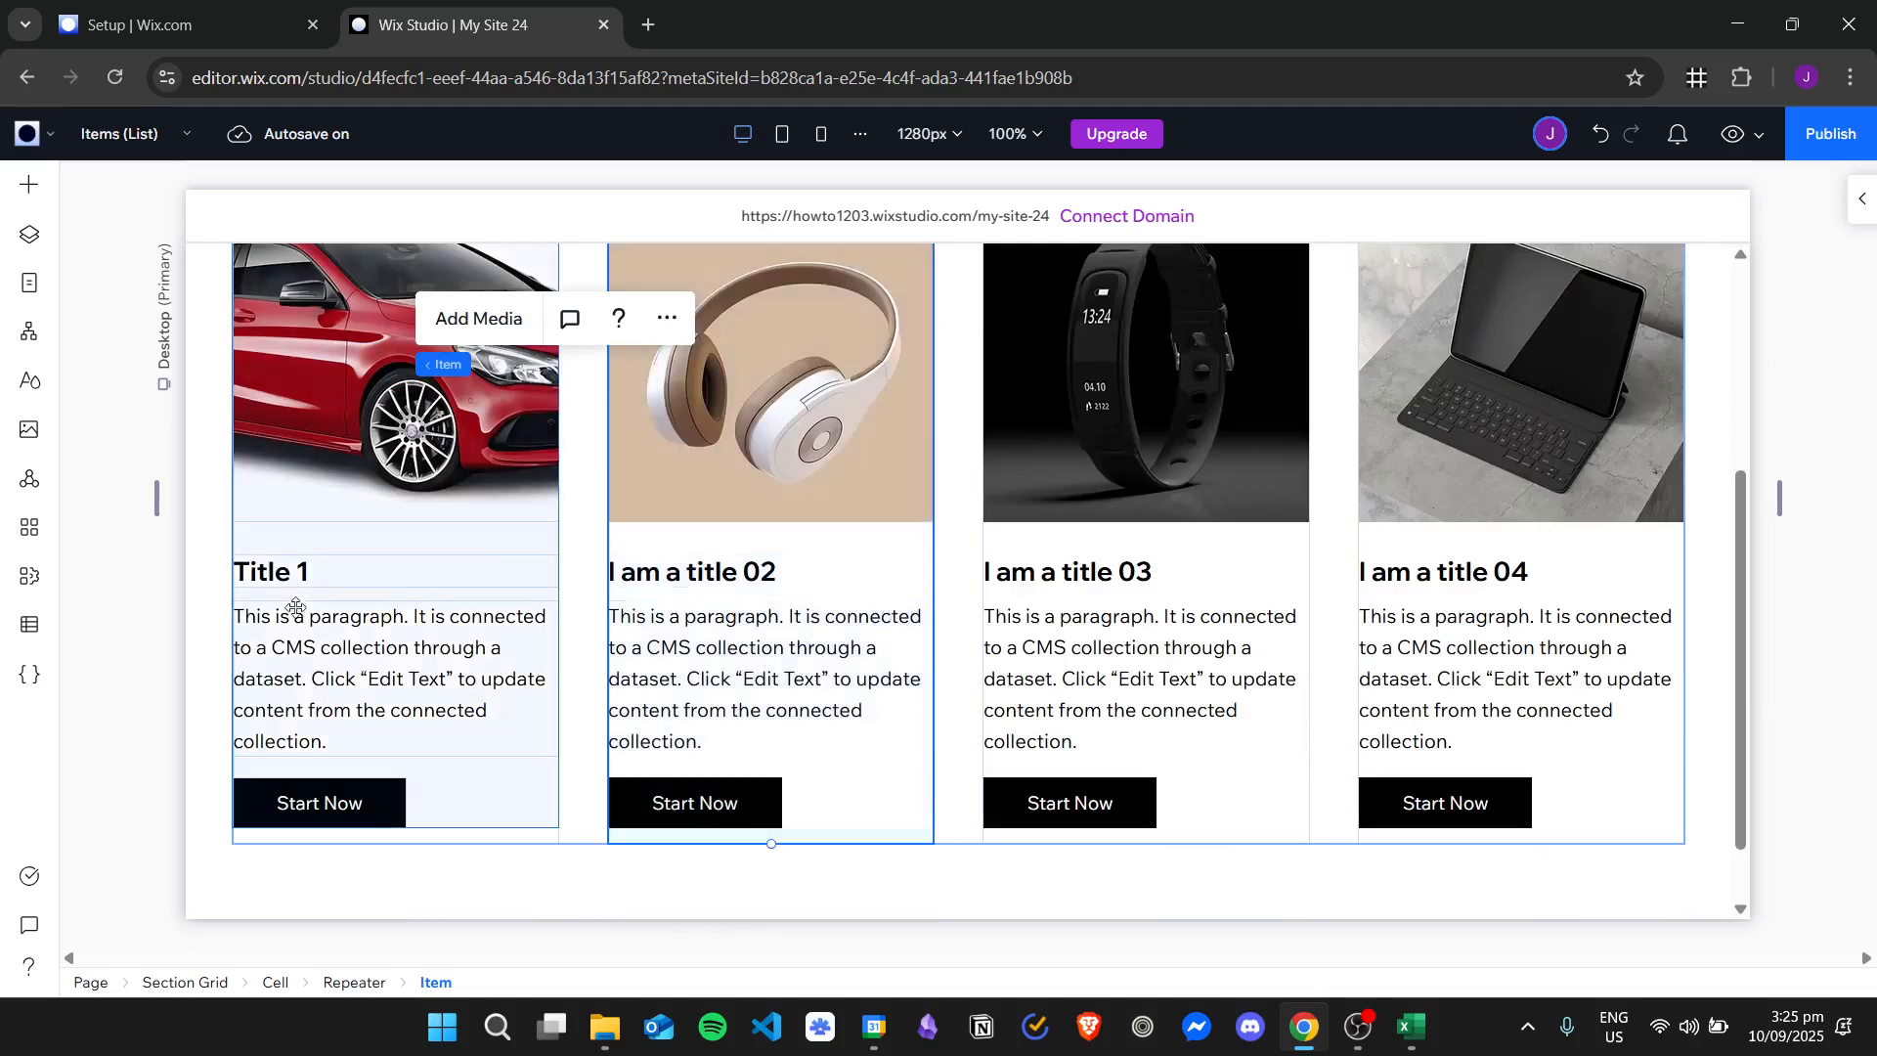
Connect the paragraph text in the Title 1 card to the Long Description field and check the text on the cards.
click(407, 569)
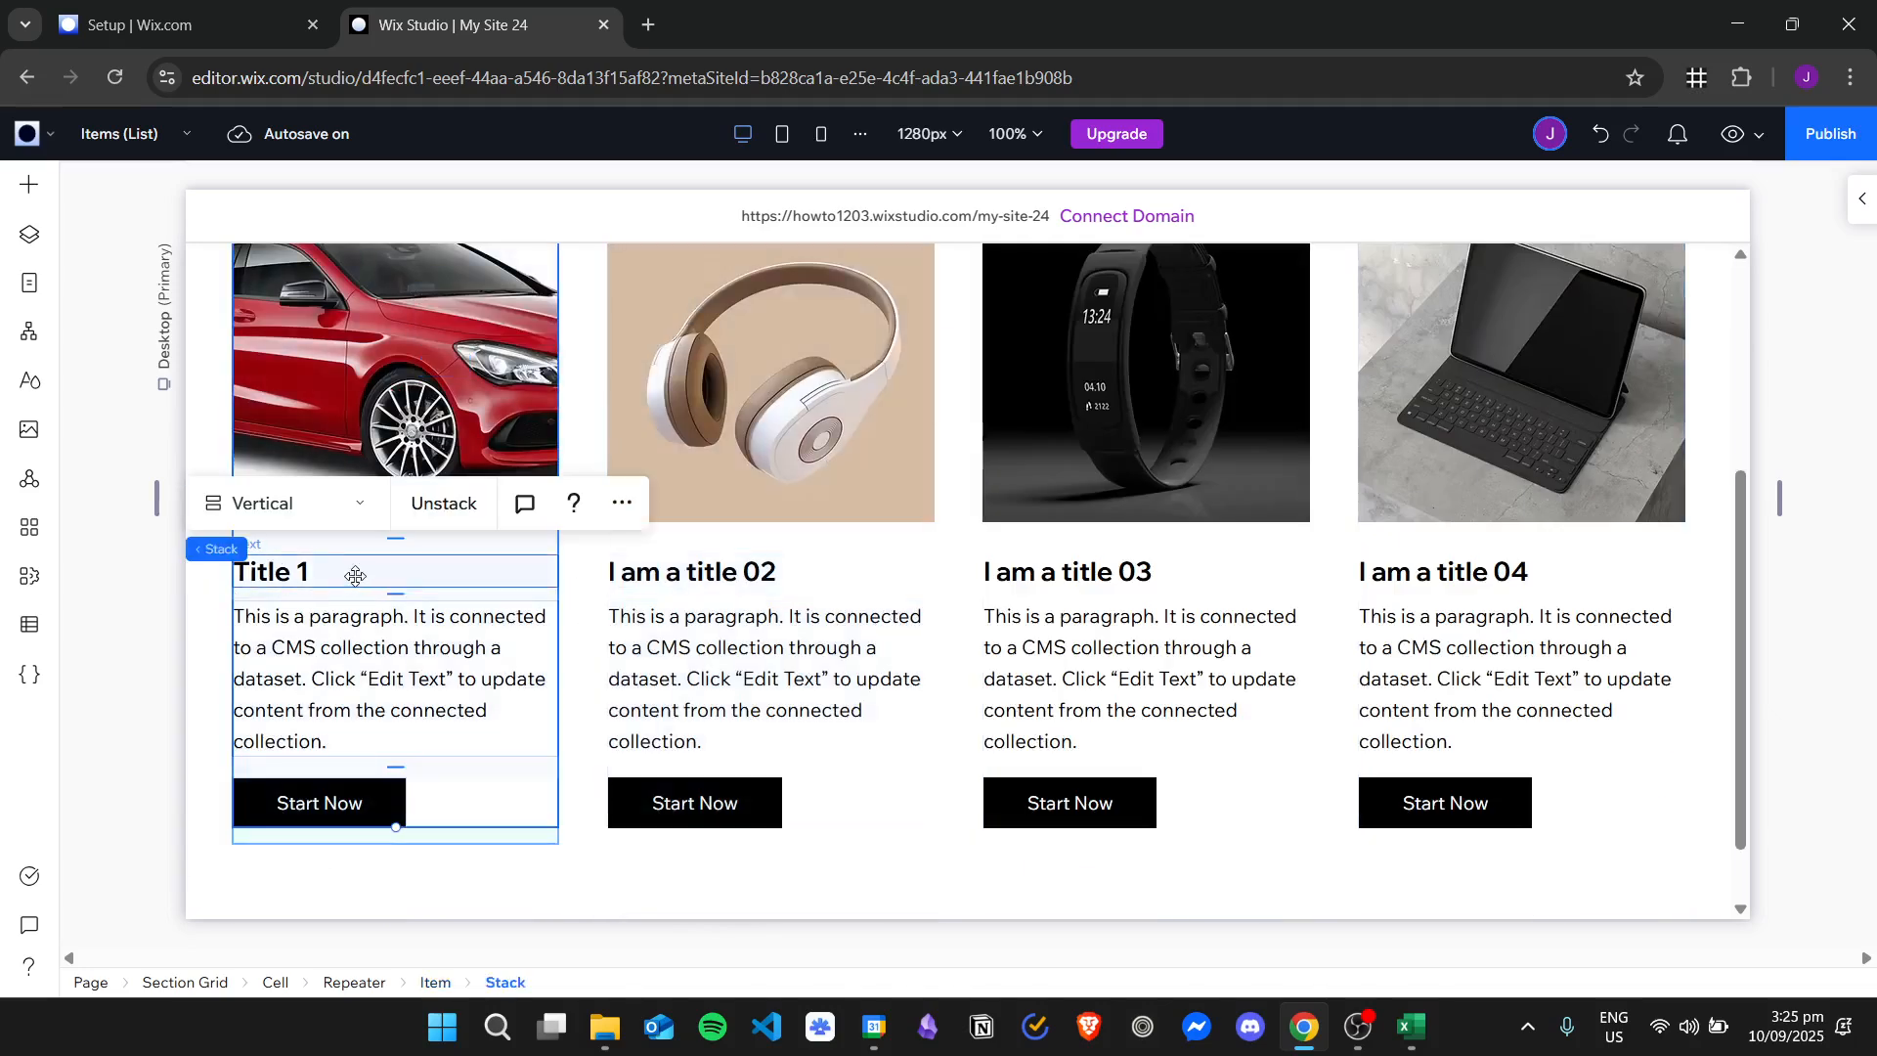
click(432, 680)
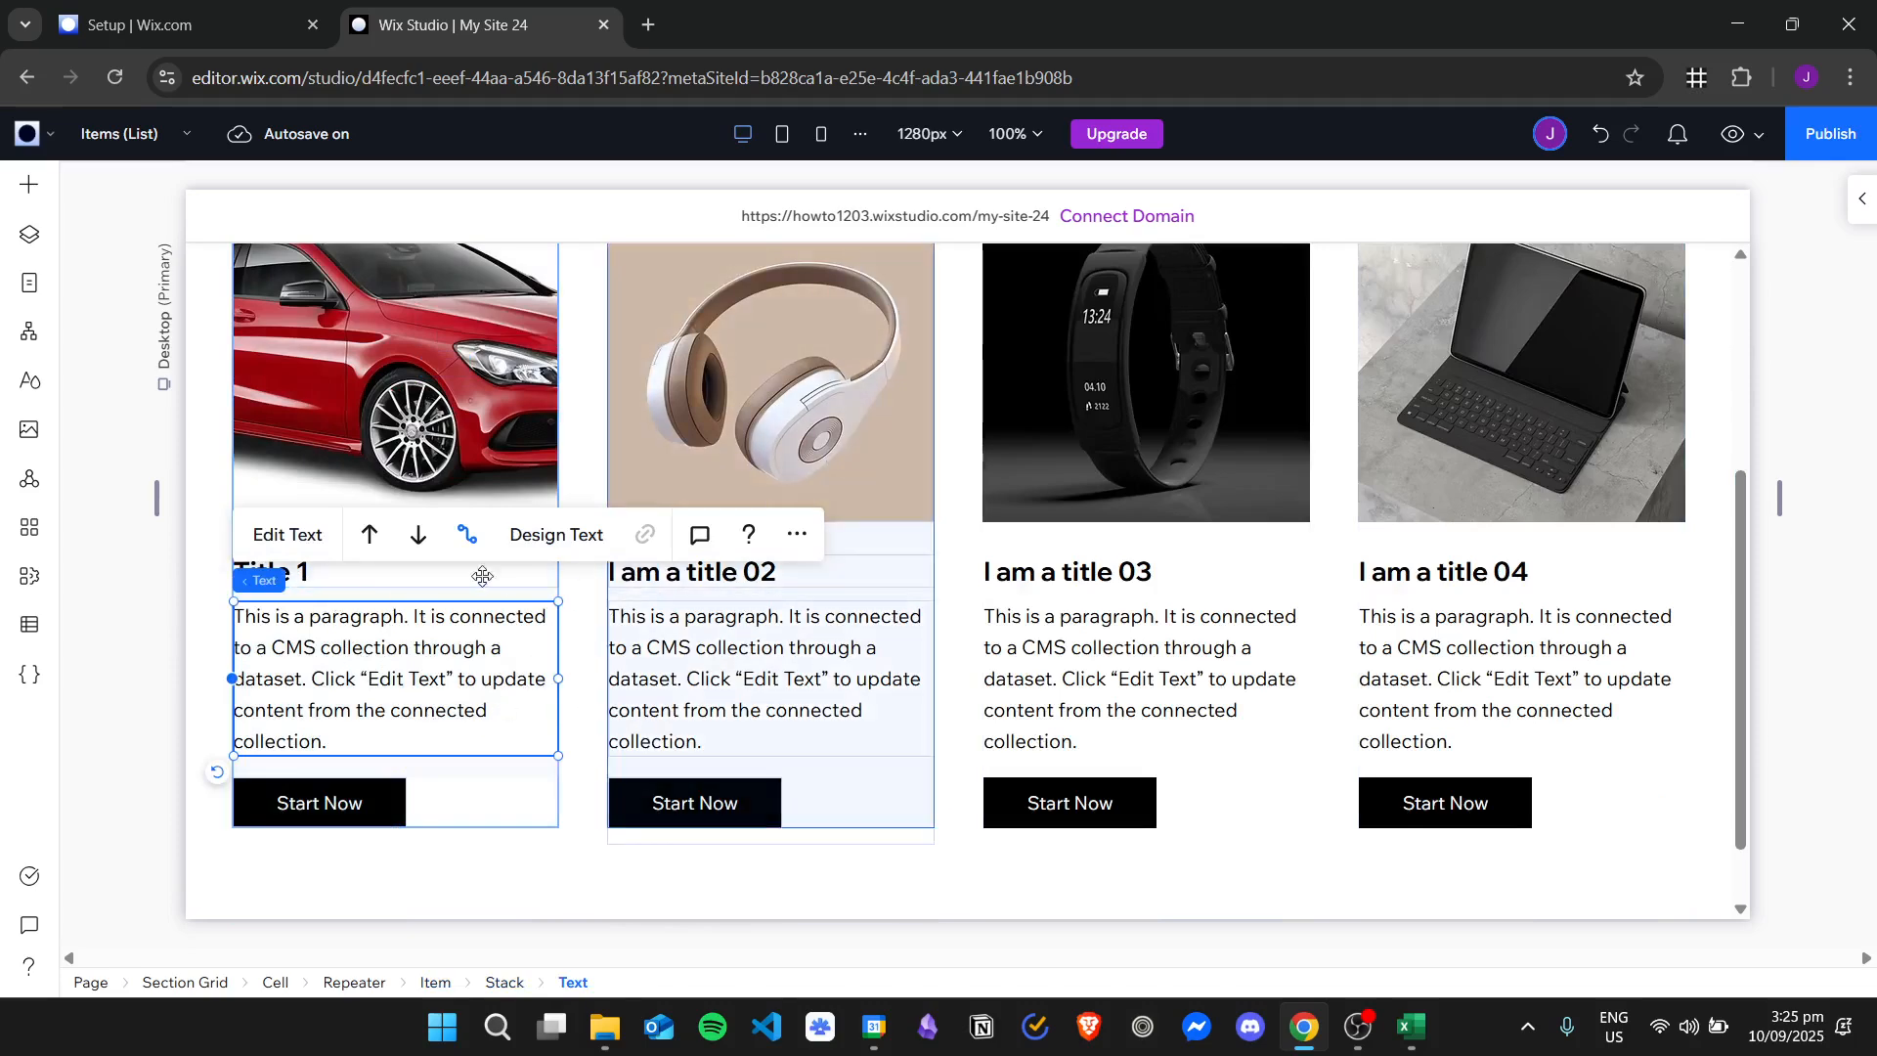
click(468, 534)
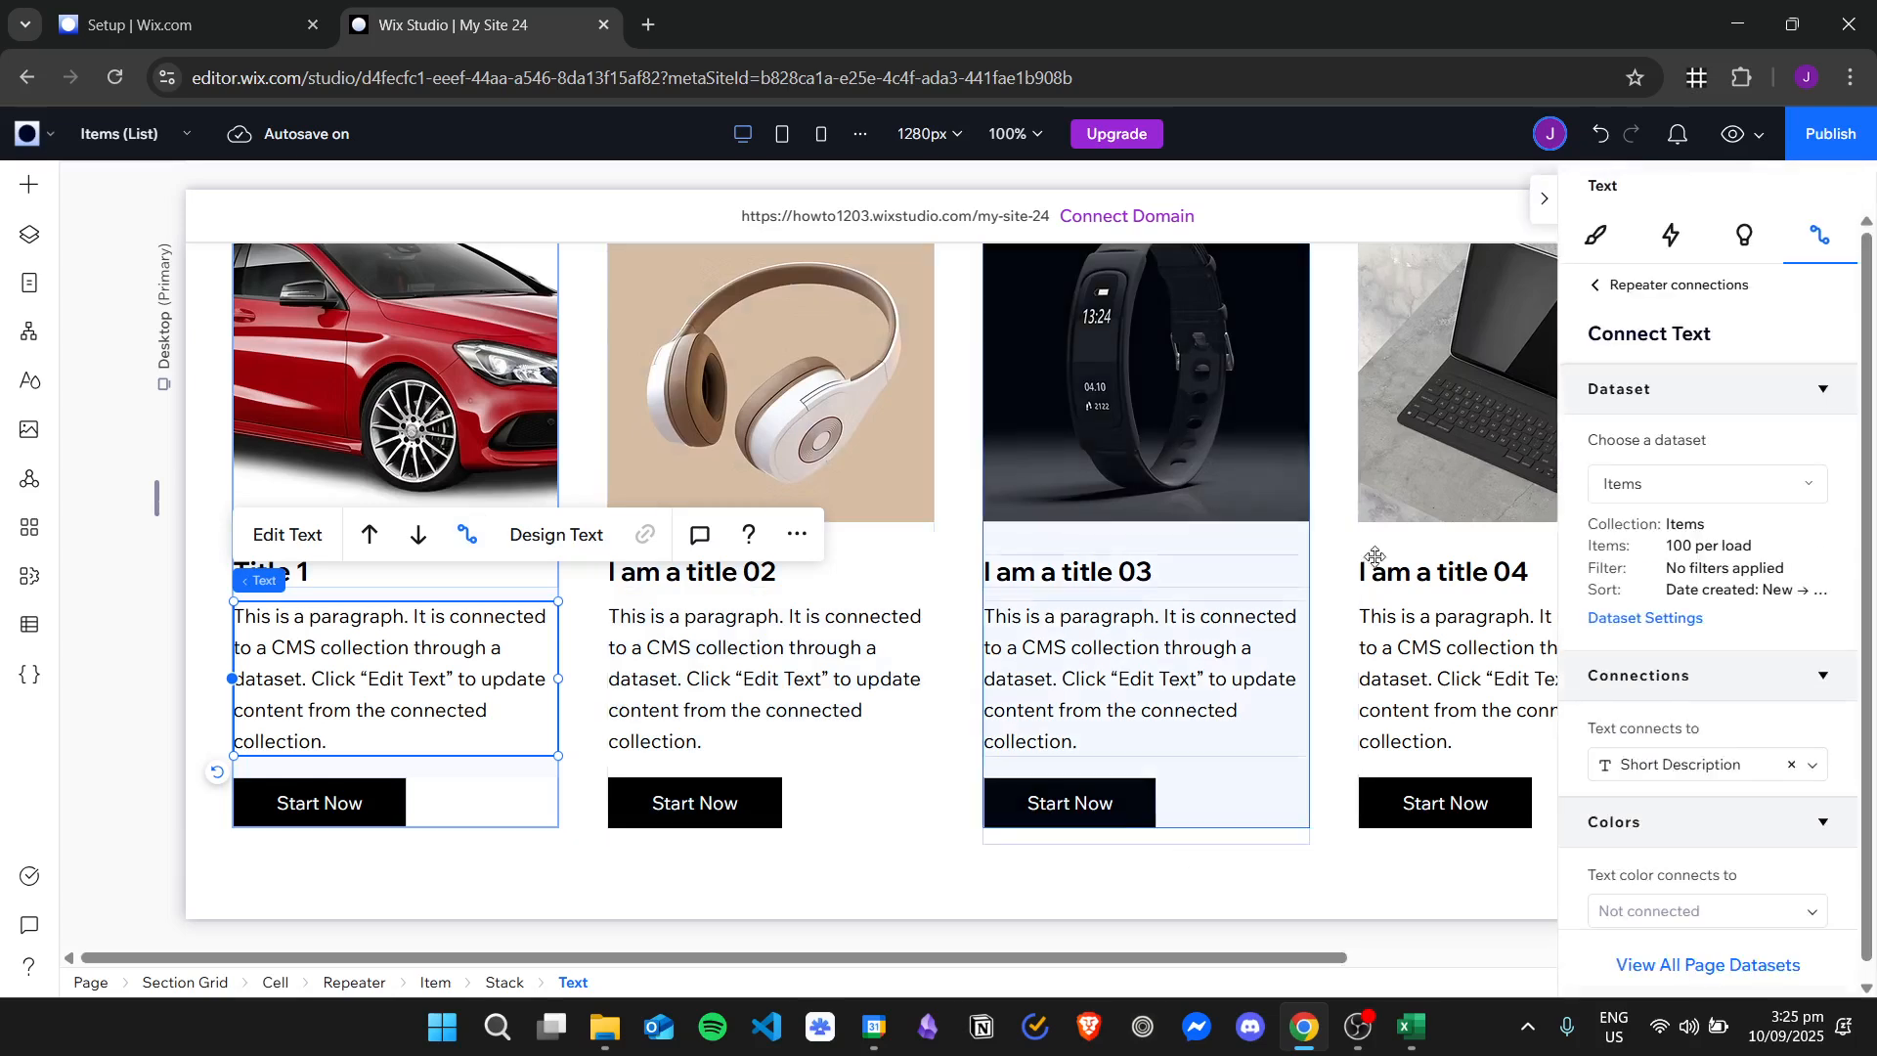
scroll(1837, 700, down, 1)
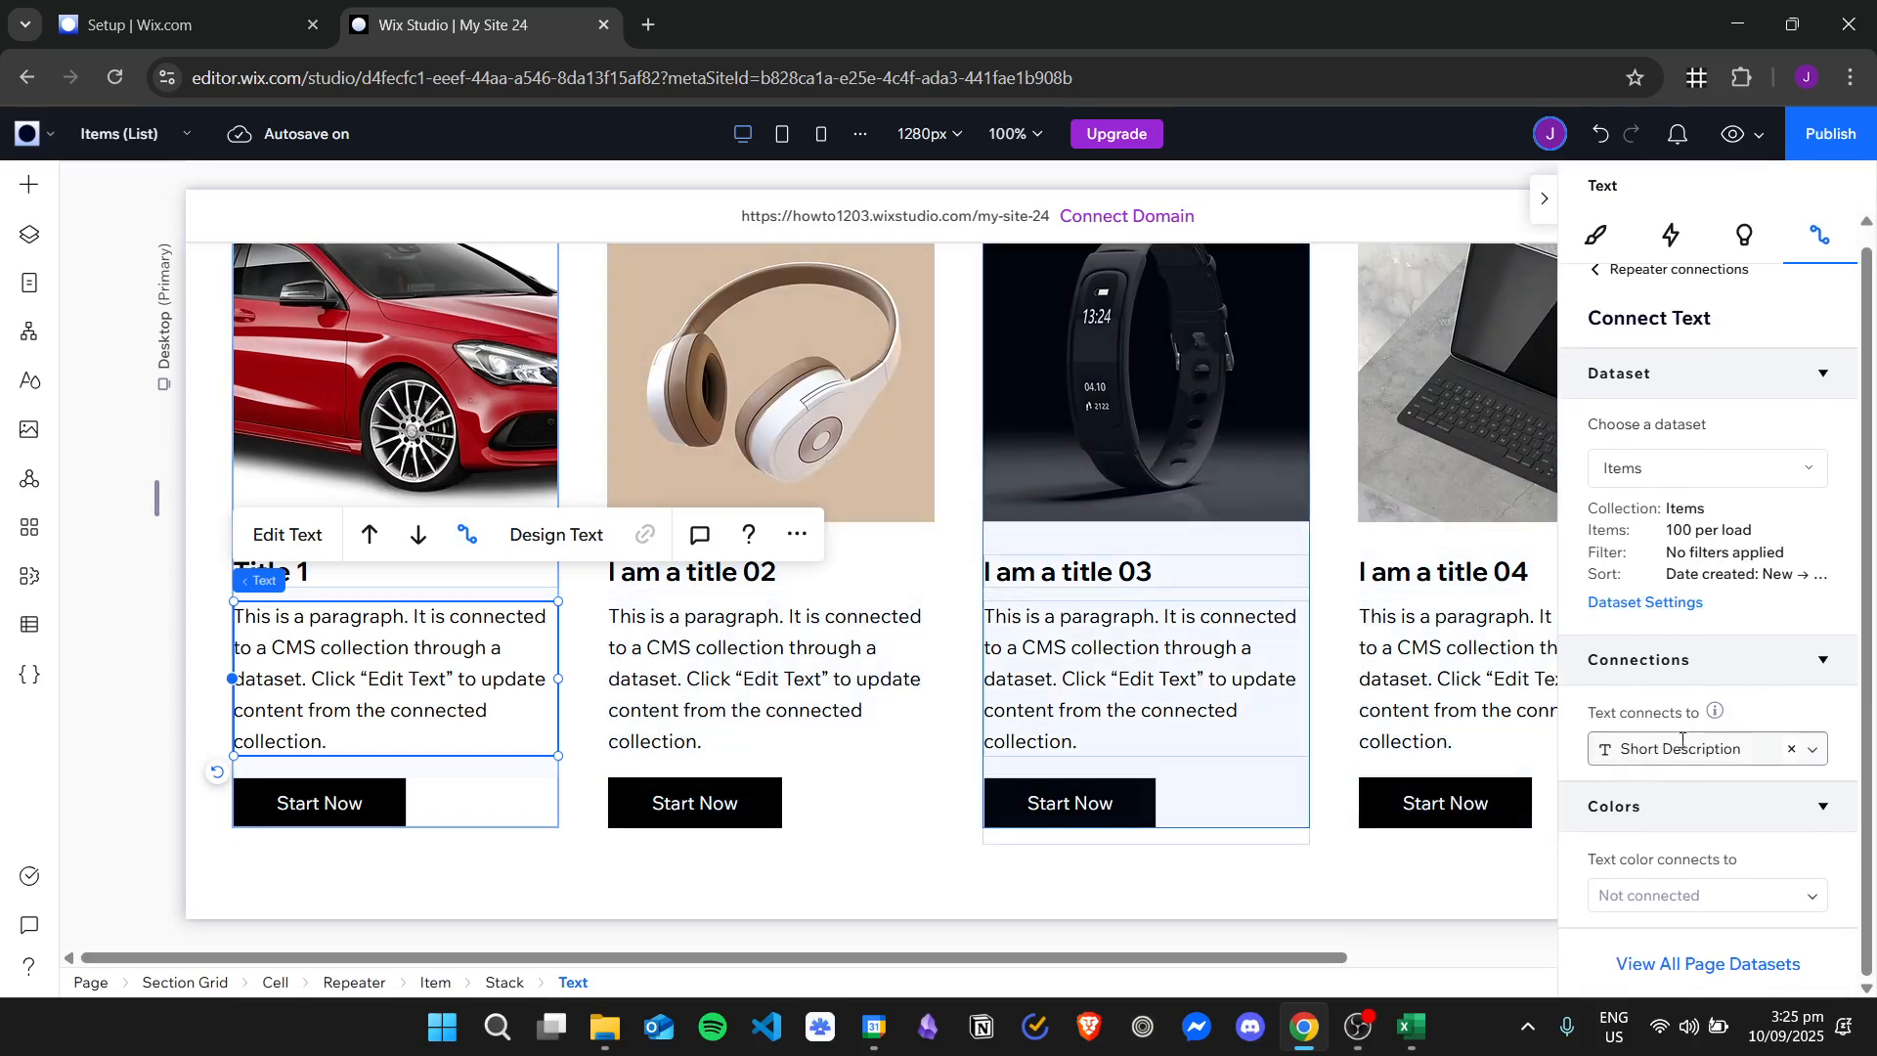
click(1813, 752)
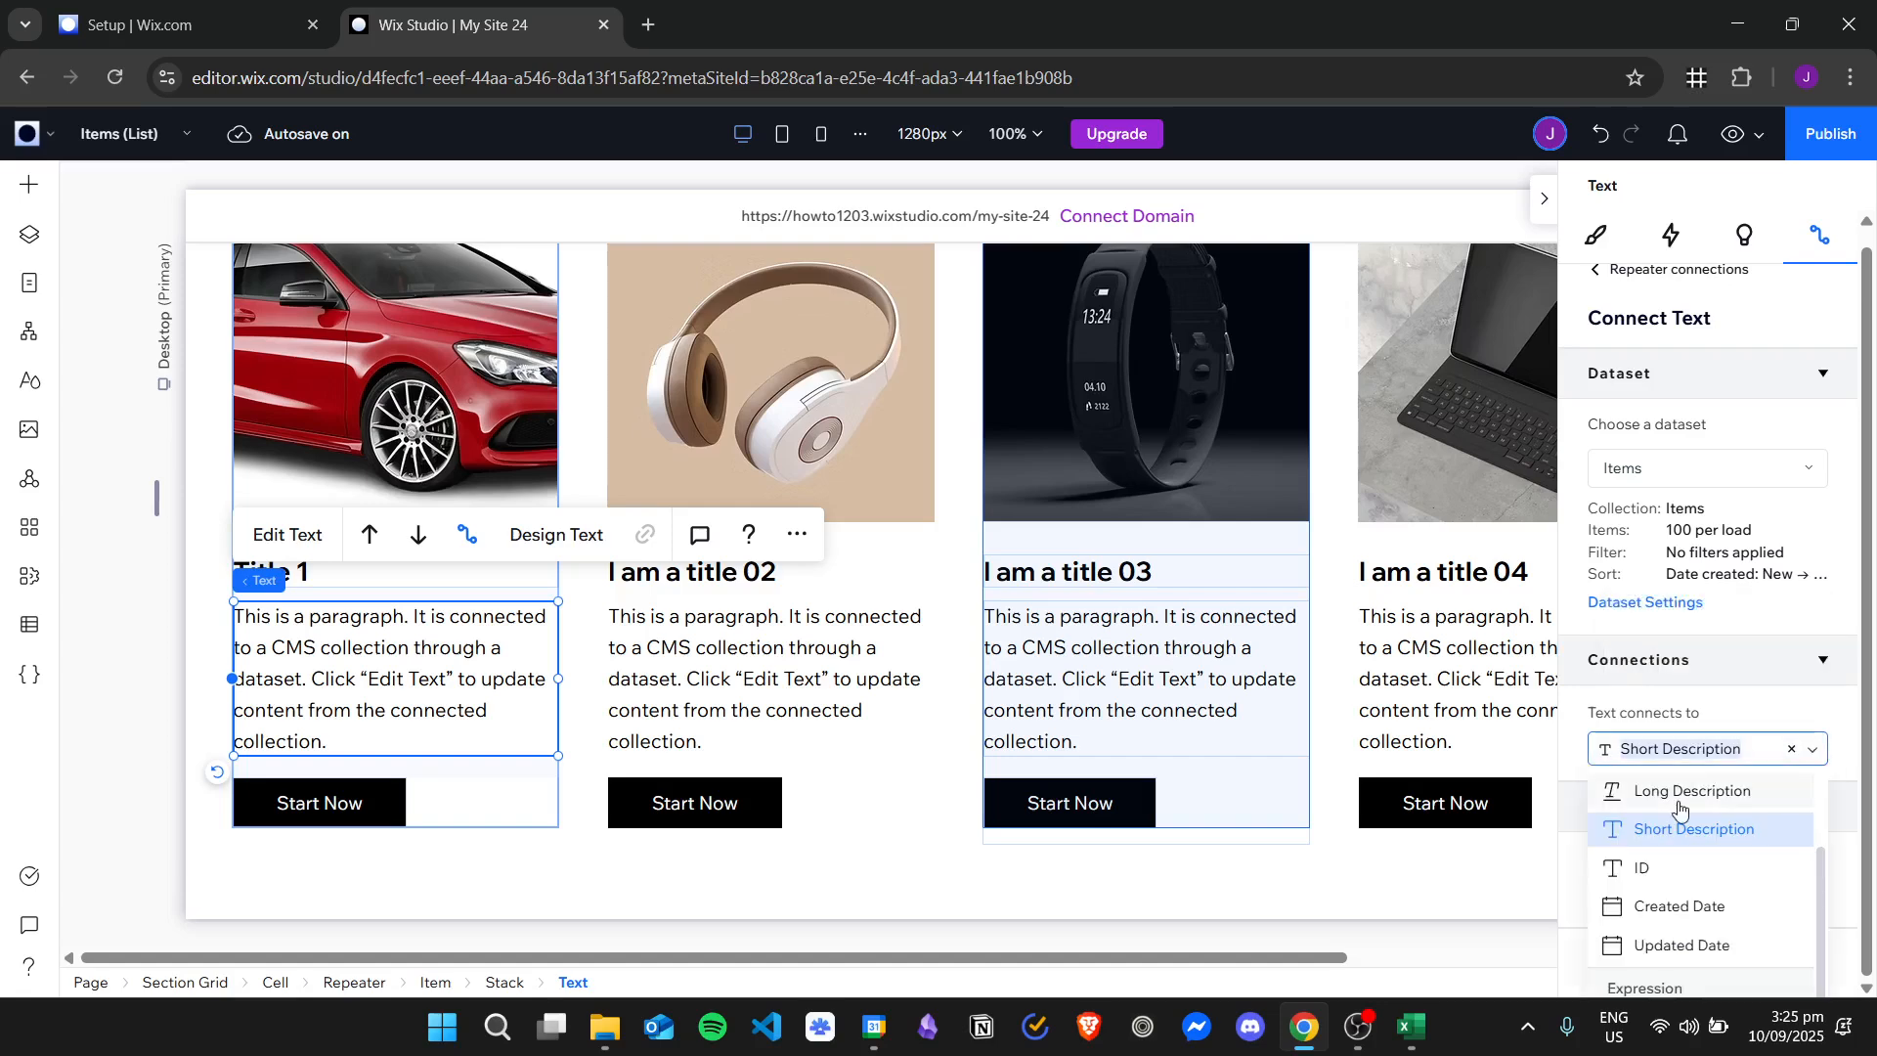
click(1623, 784)
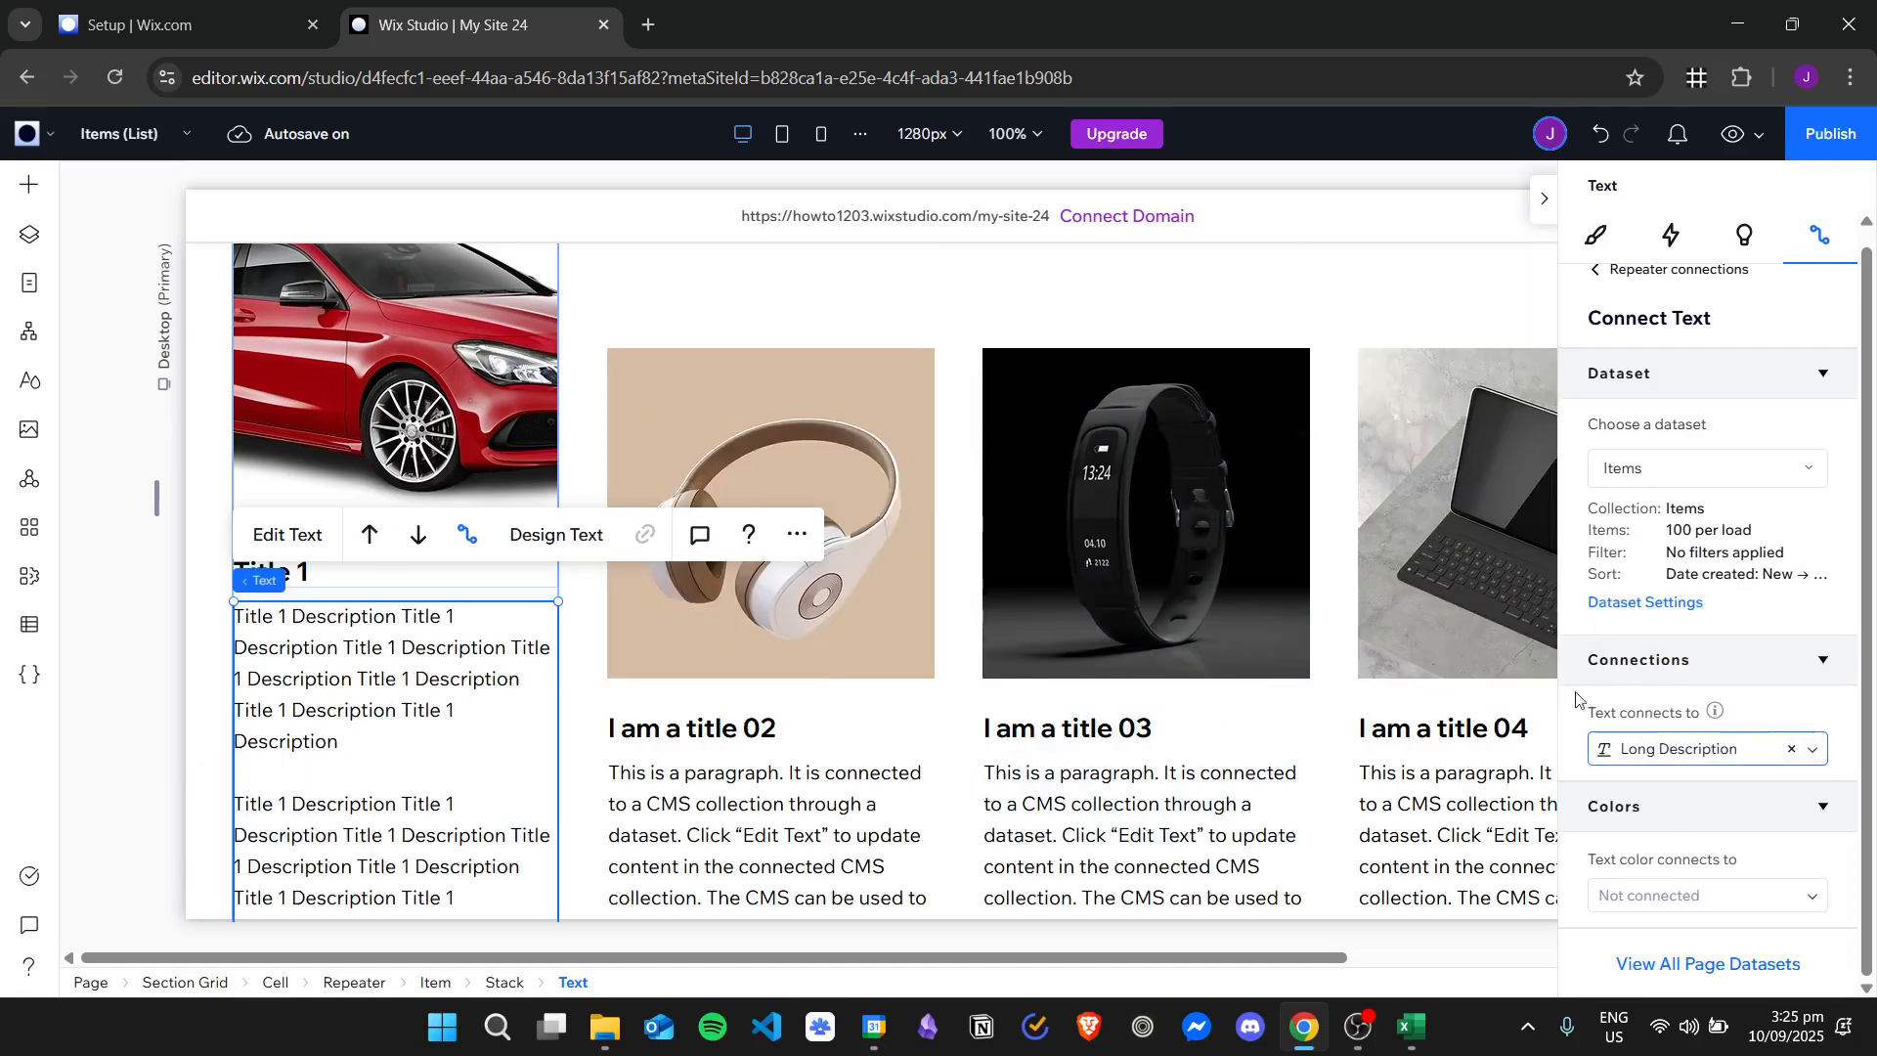
scroll(809, 665, down, 7)
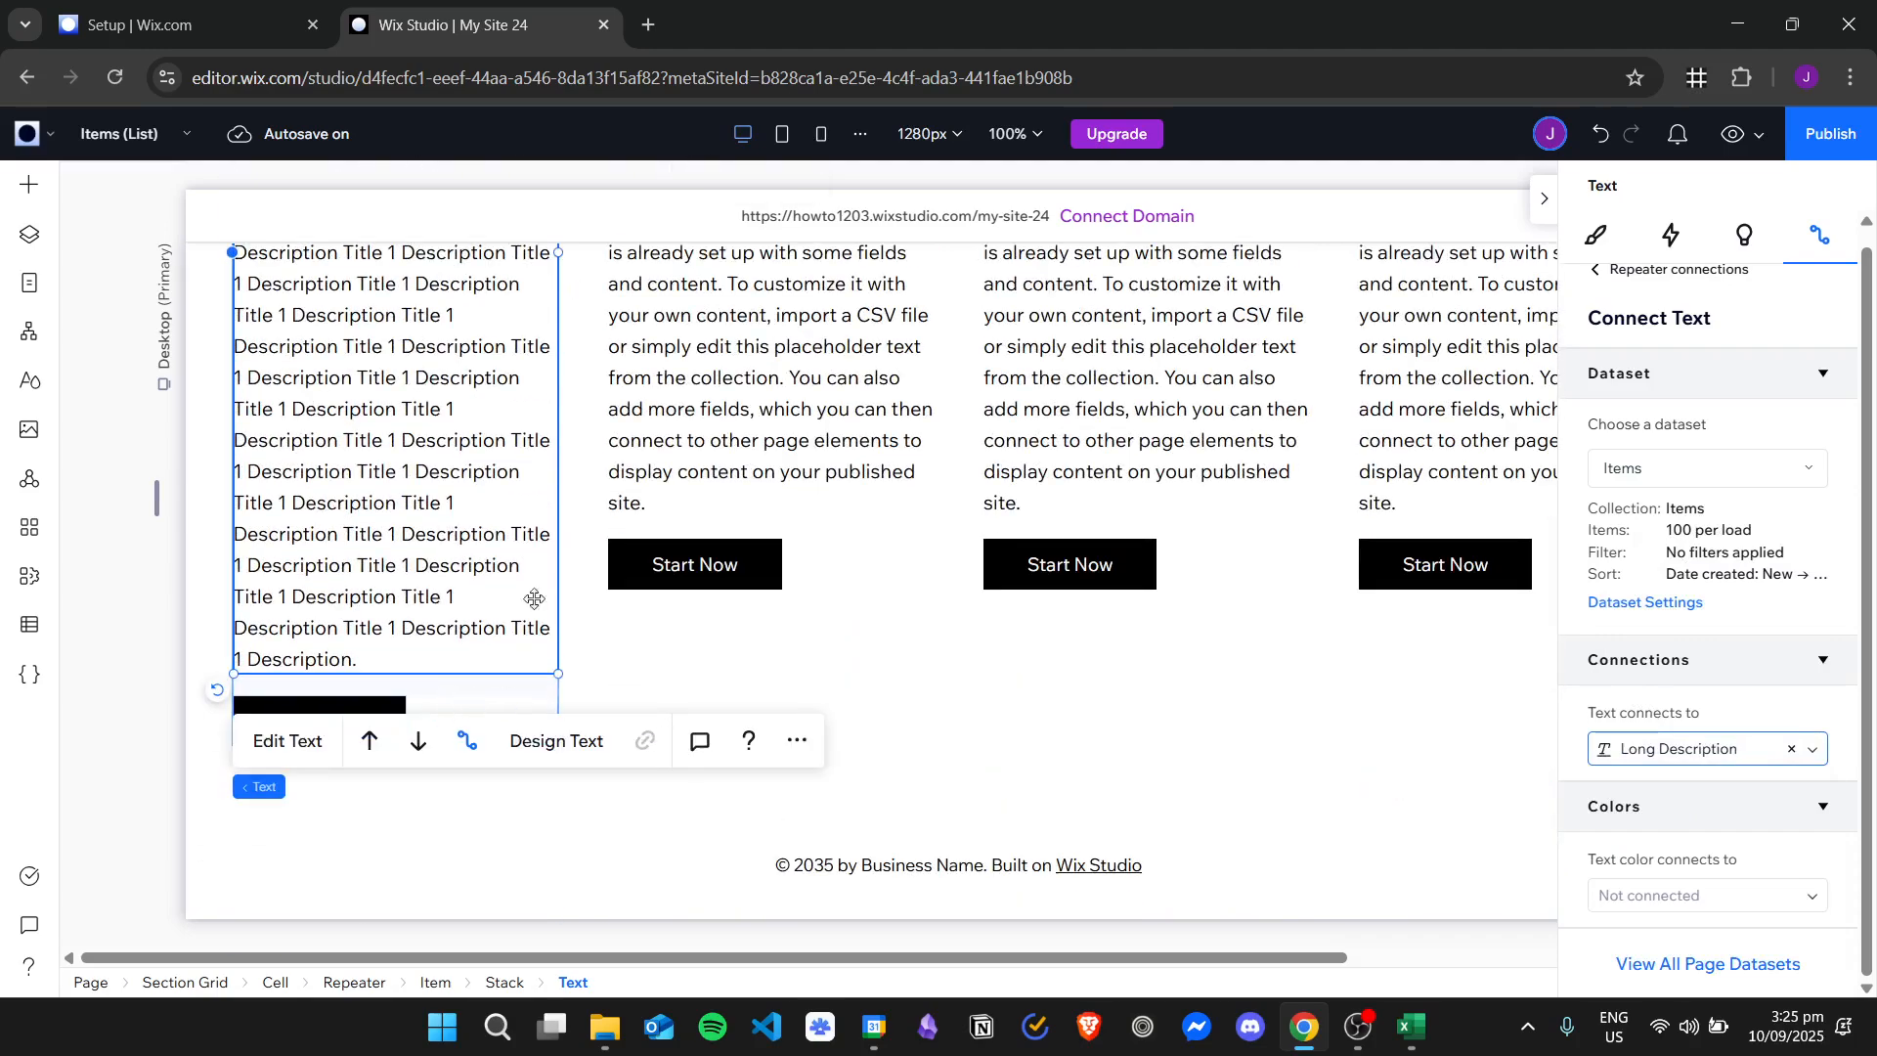
scroll(528, 599, up, 1)
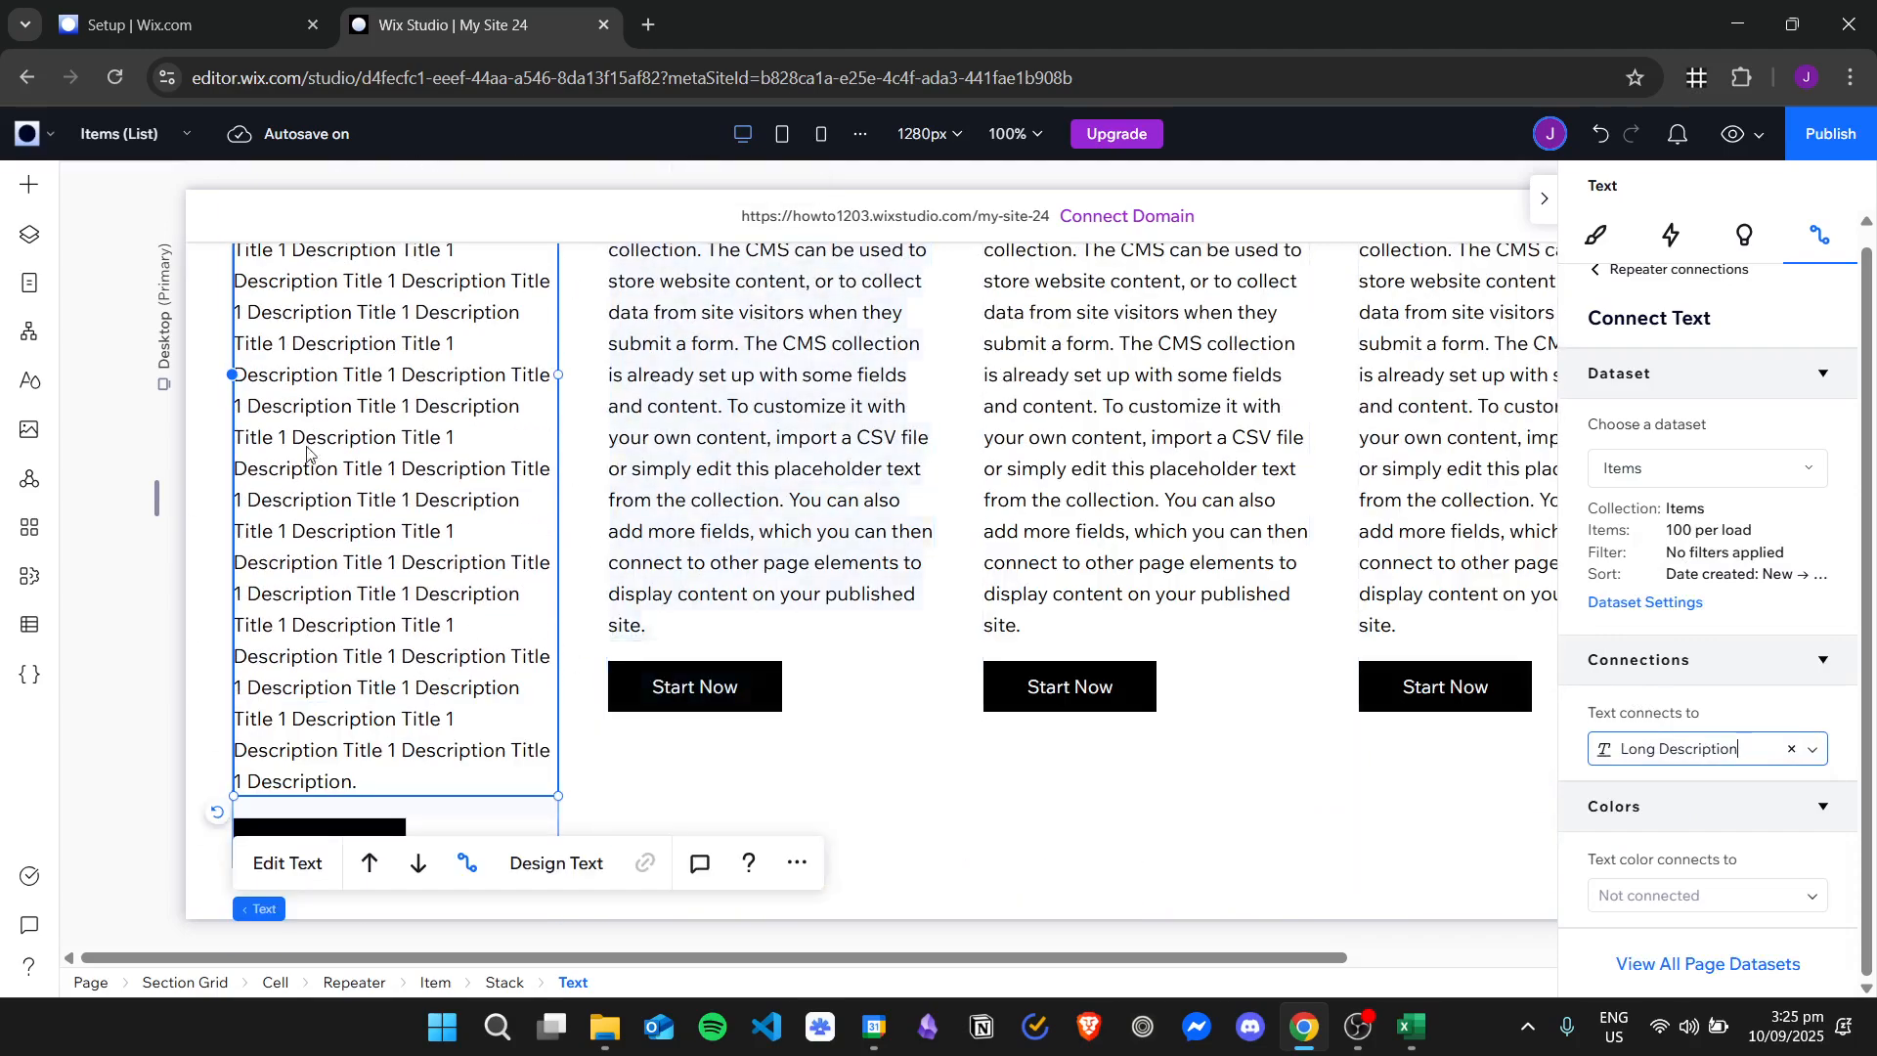
scroll(447, 586, up, 2)
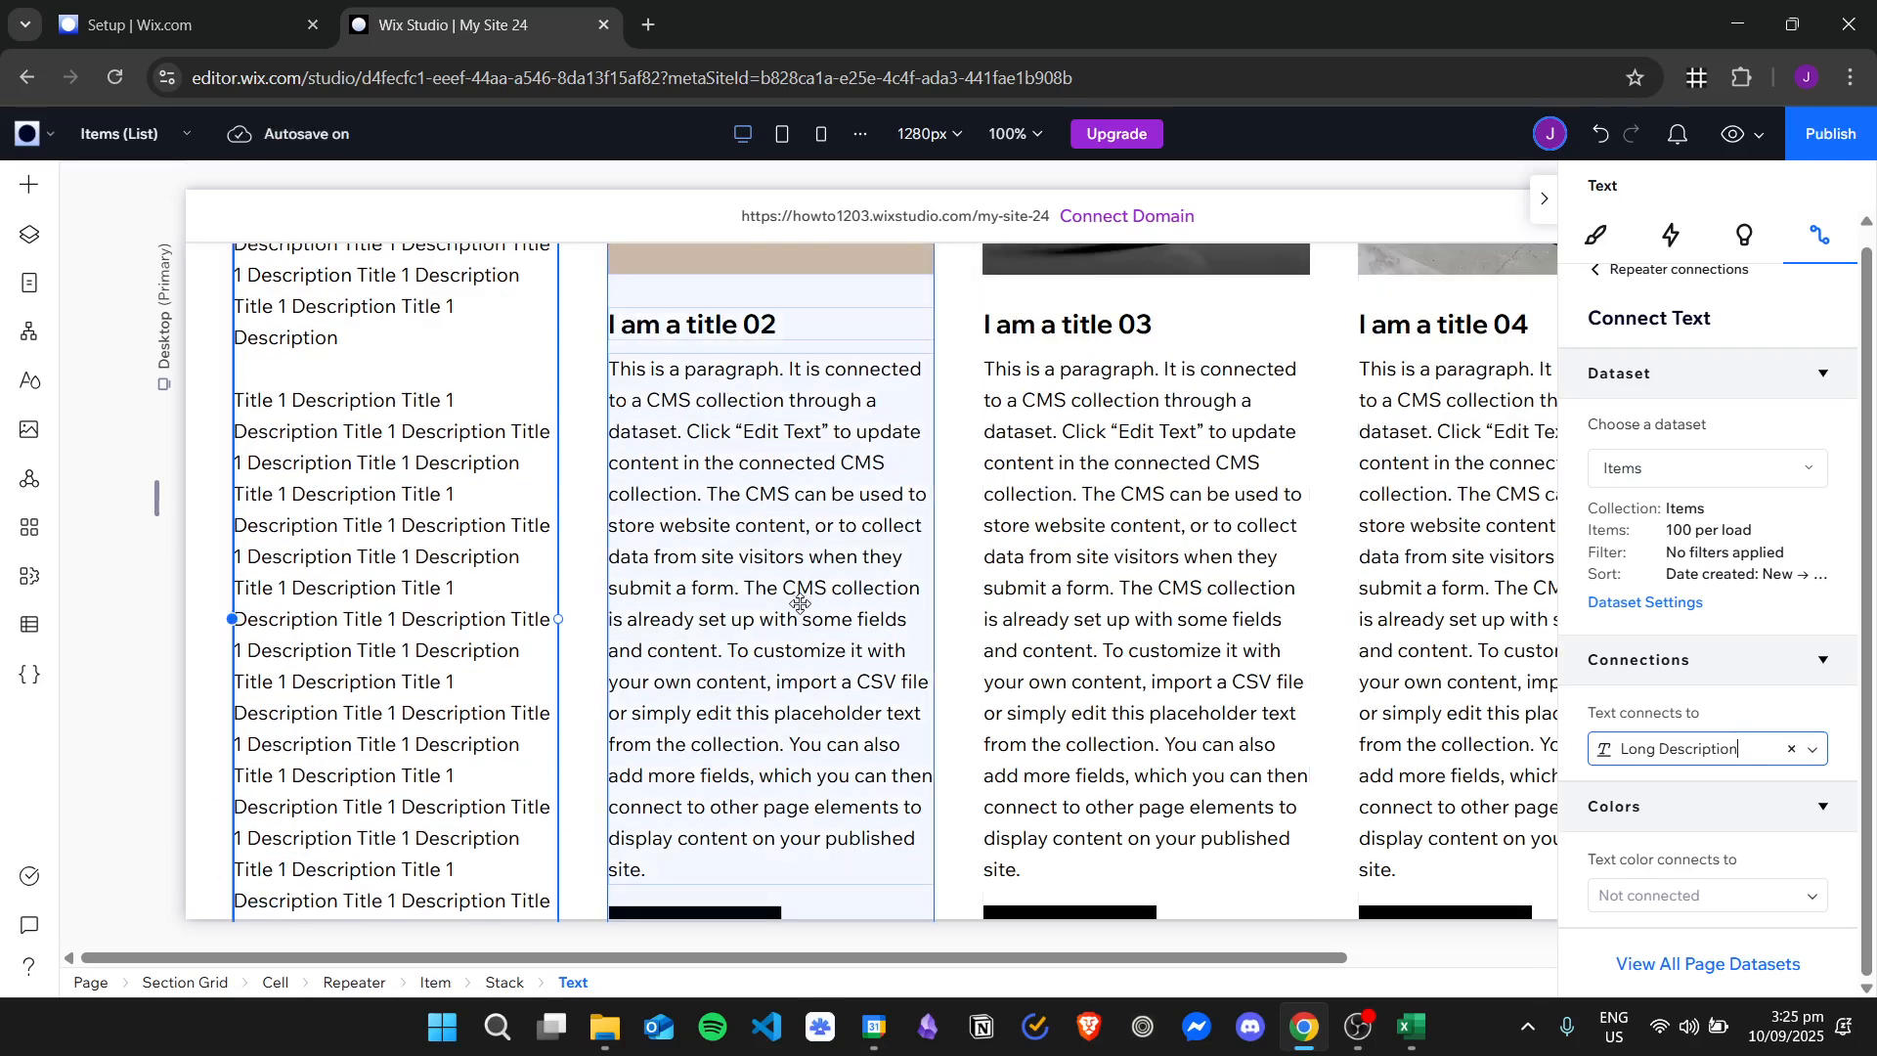
scroll(447, 620, up, 2)
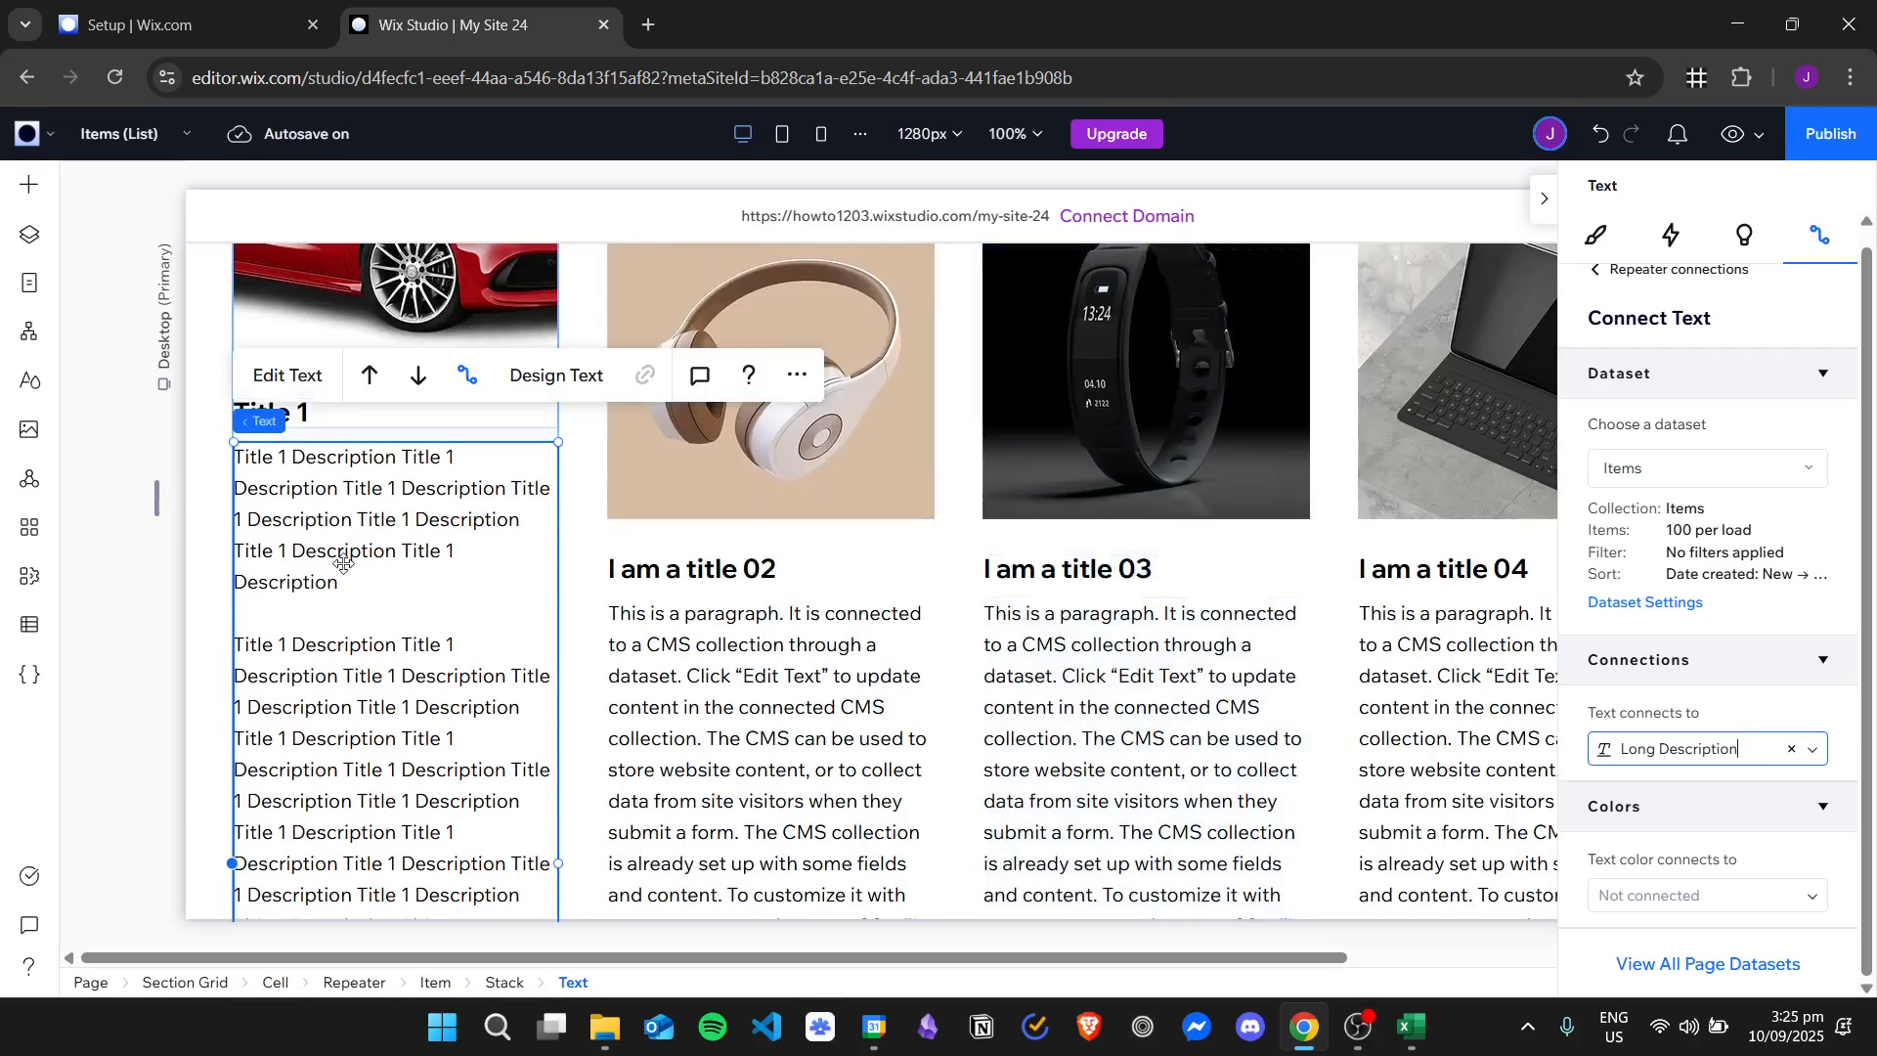
Switch the paragraph text's connection to the Short Description field, followed by the ID field.
click(1814, 750)
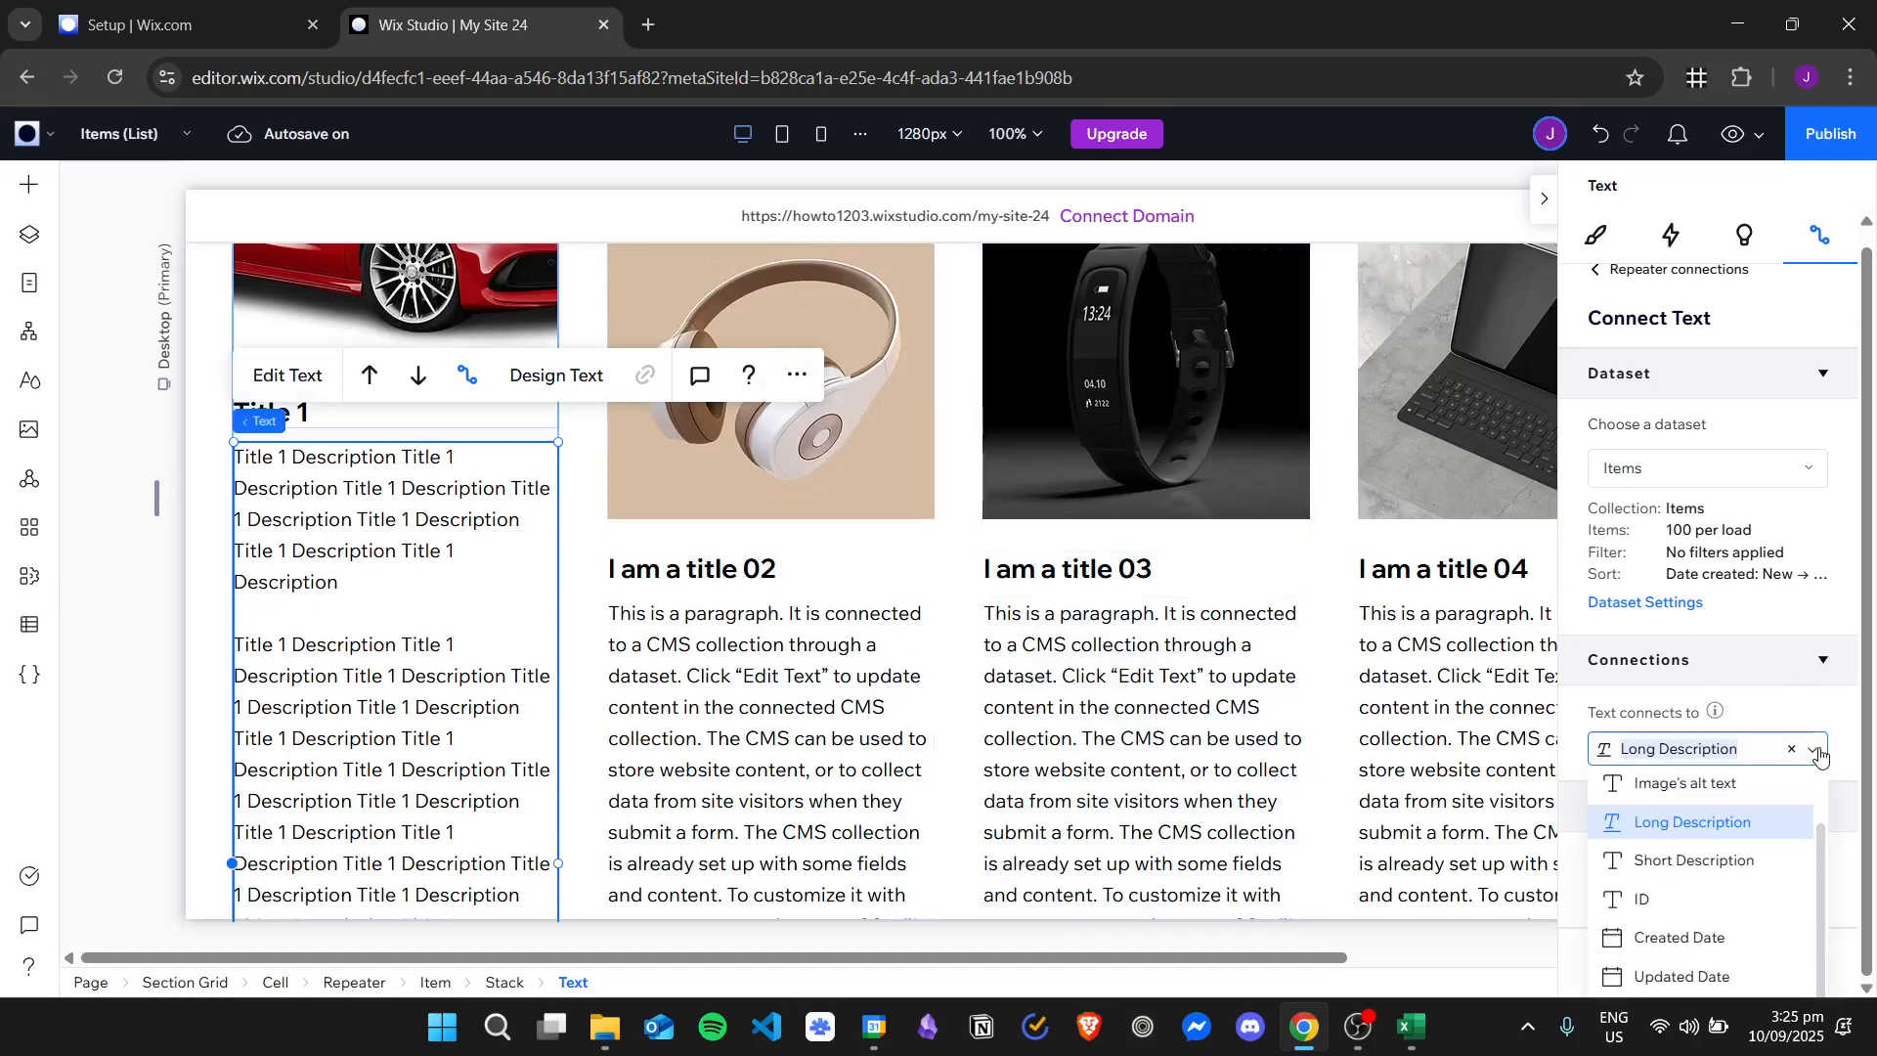
scroll(1711, 880, up, 2)
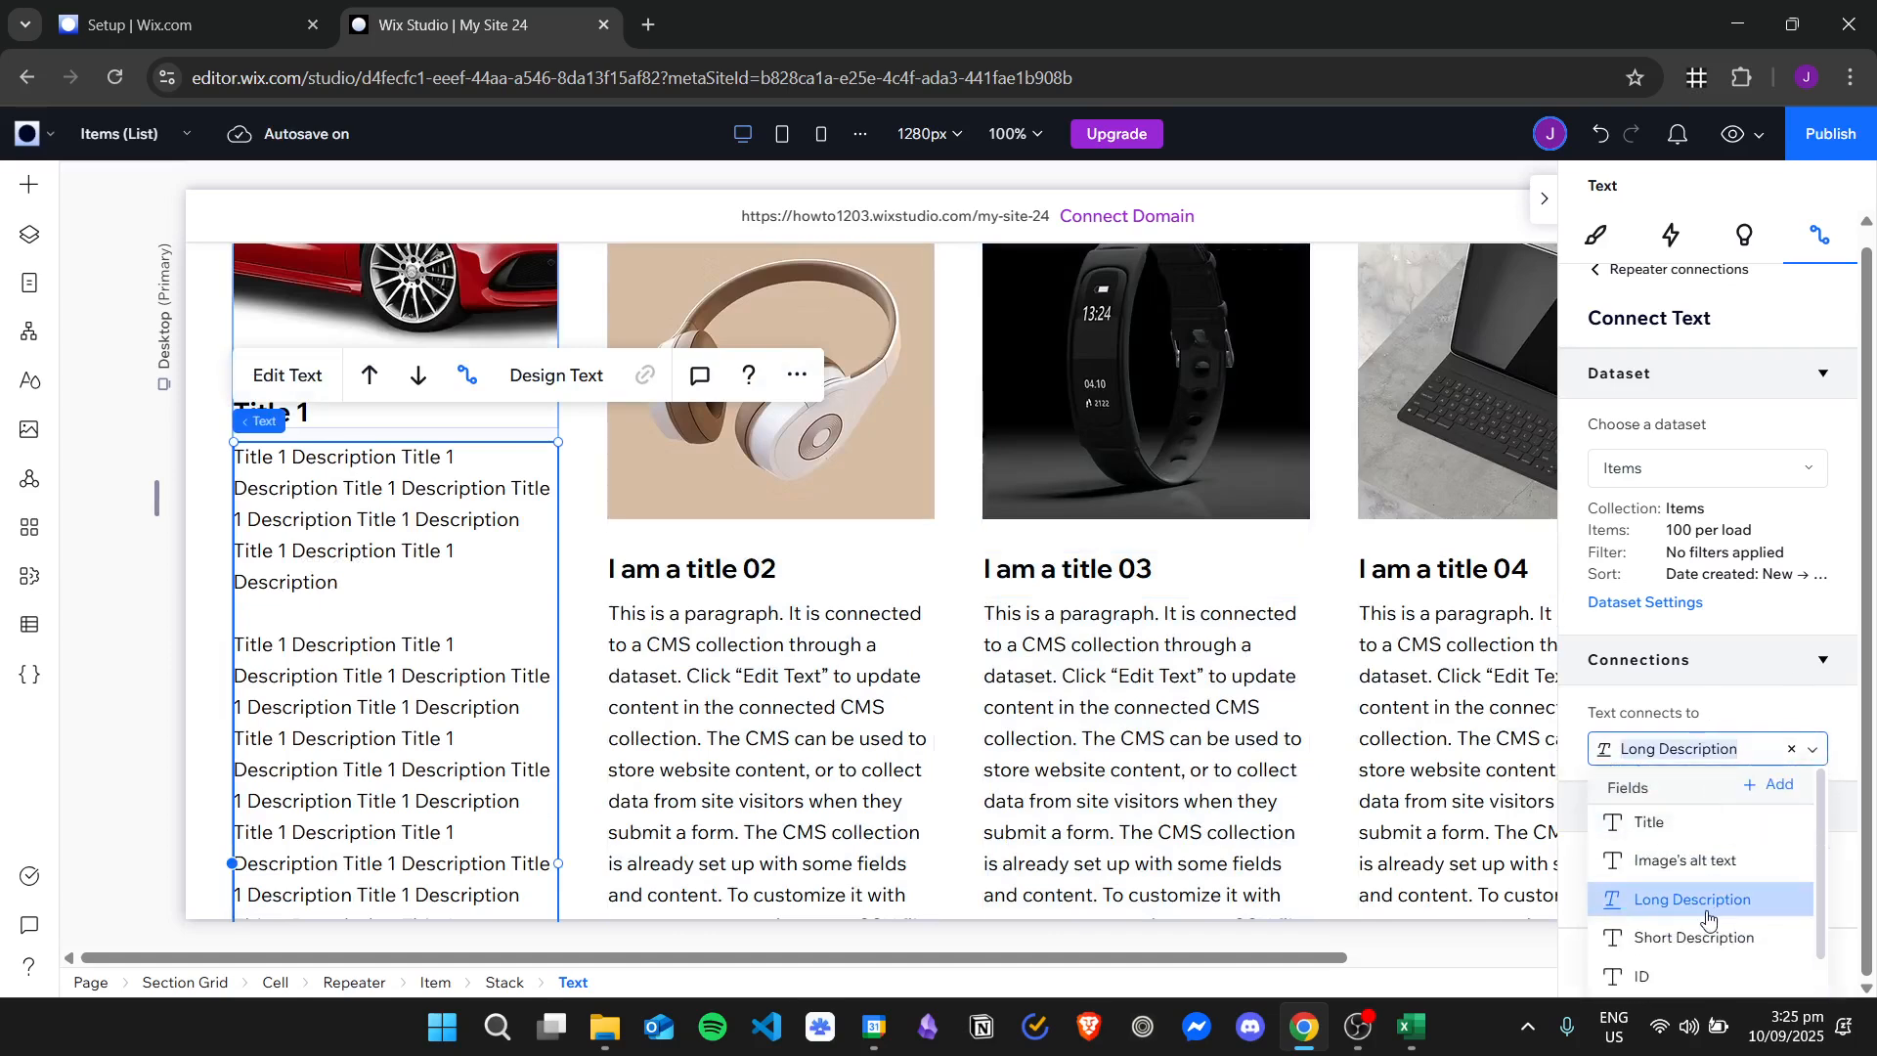
click(1711, 940)
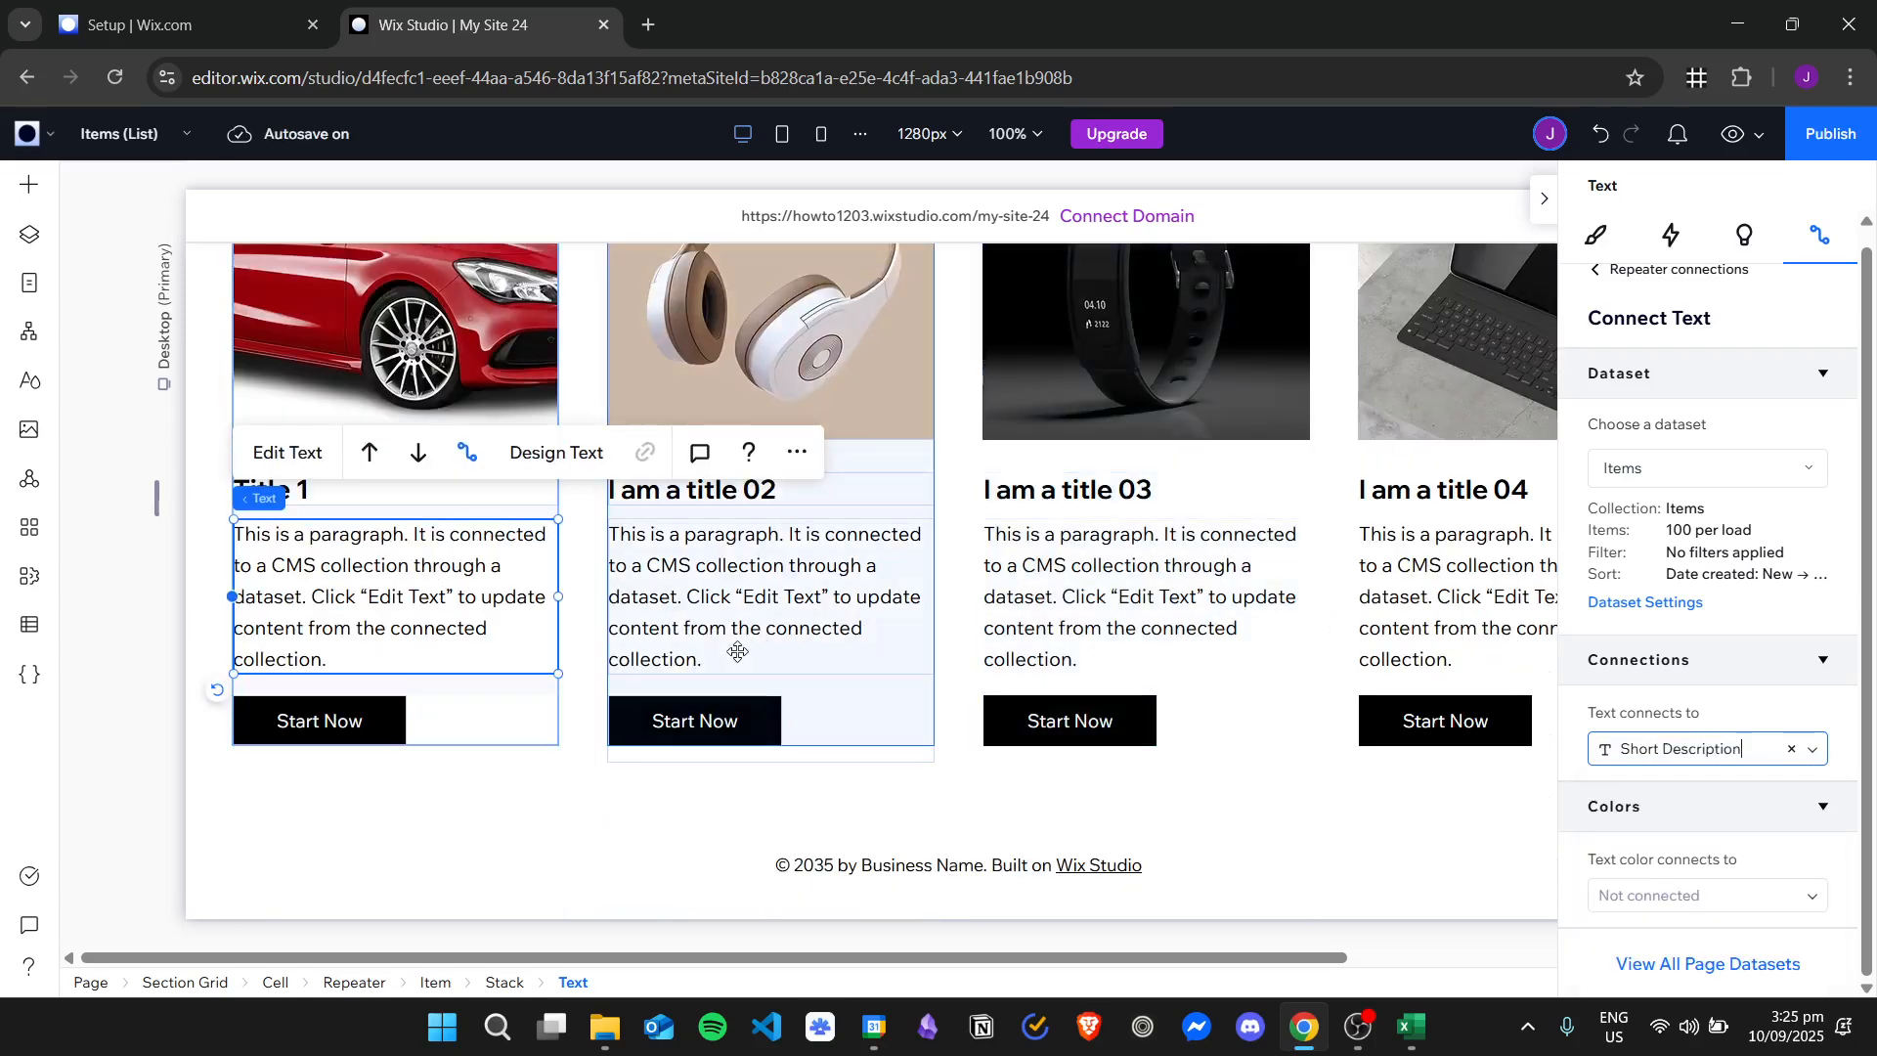
click(1813, 750)
click(1633, 867)
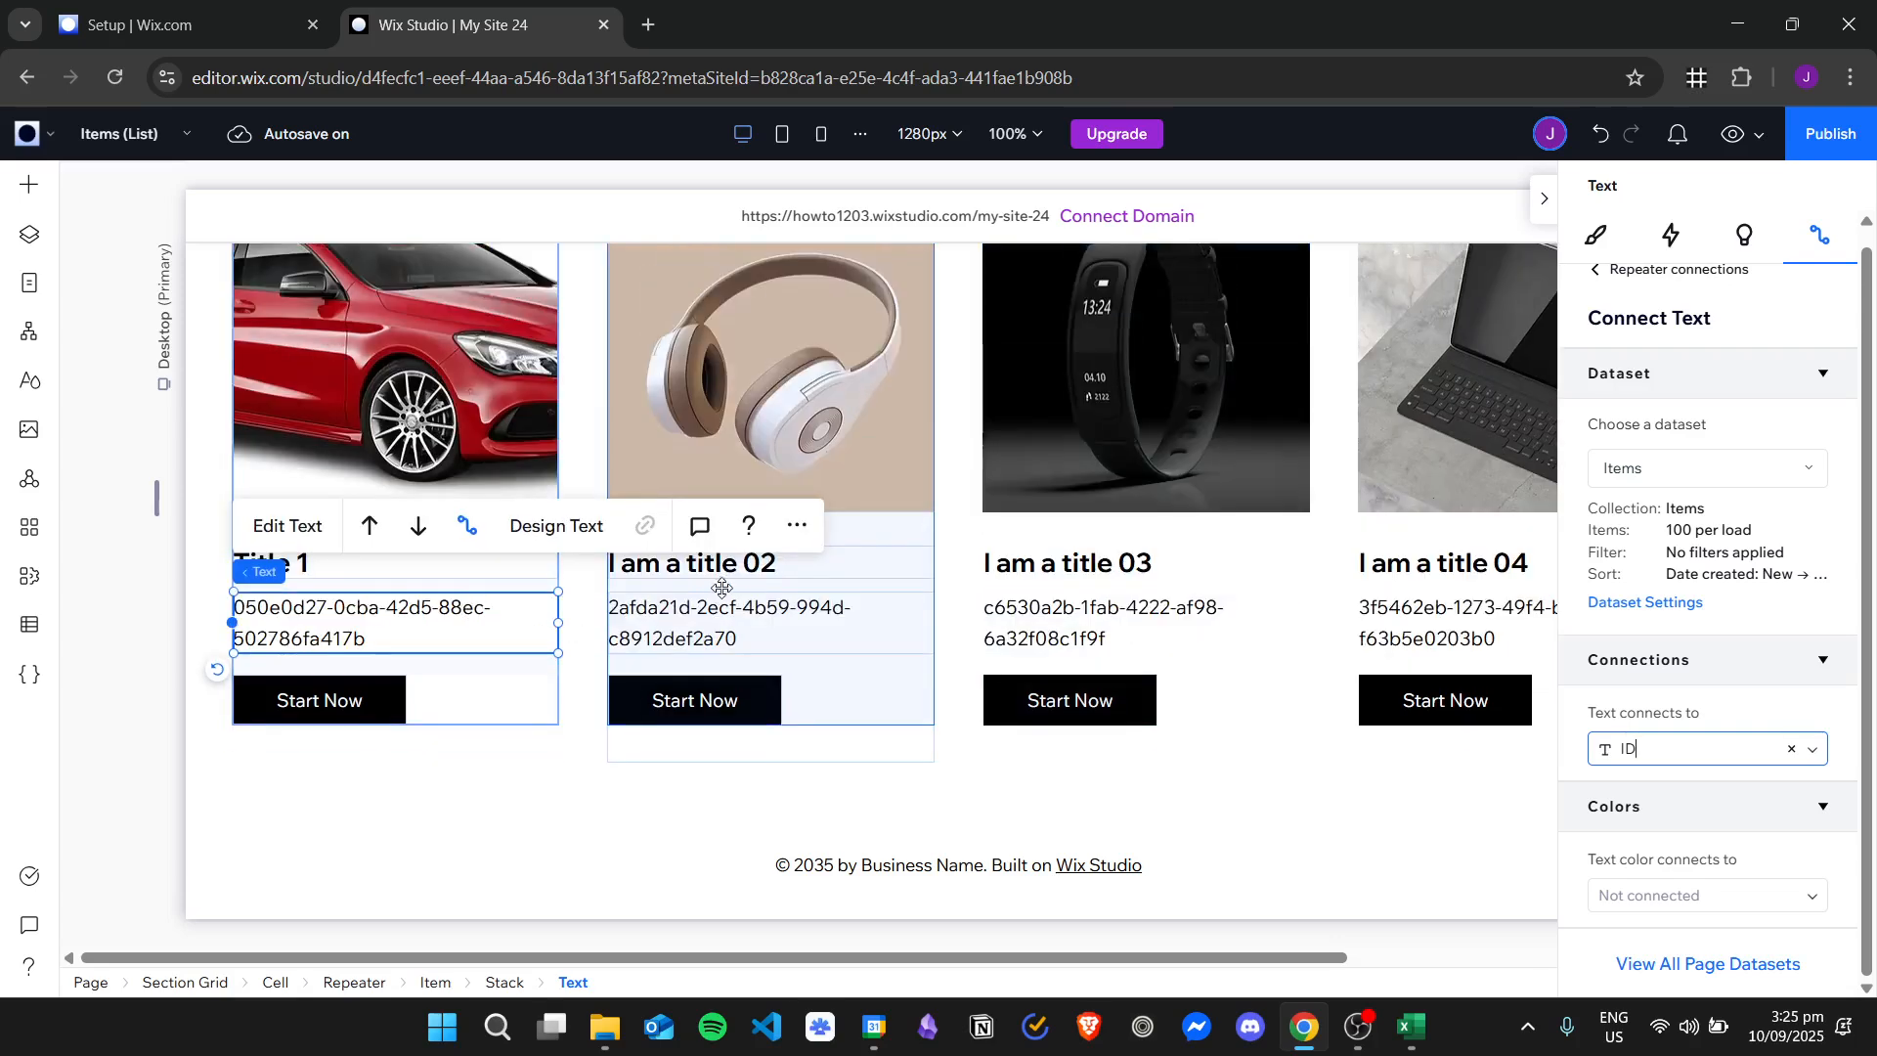
Switch the paragraph text's connection to Created Date, followed by Updated Date.
click(1813, 748)
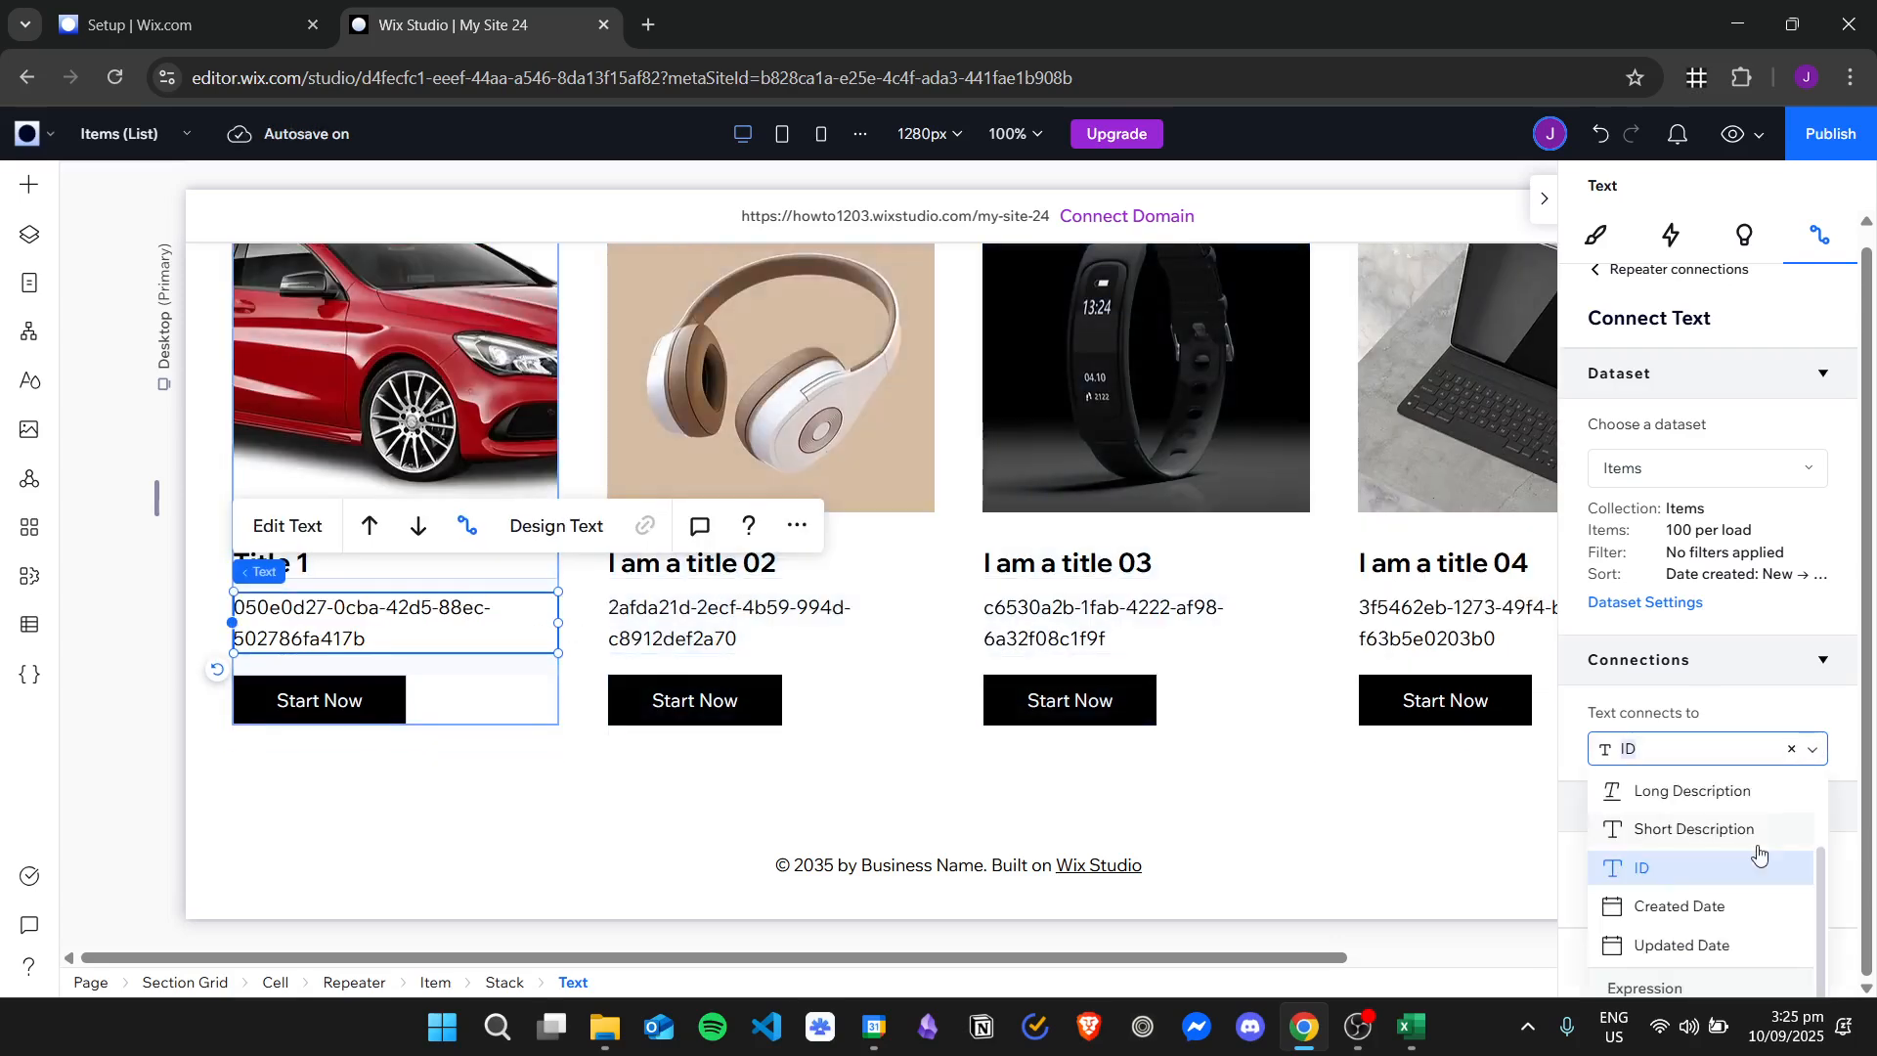
click(1719, 907)
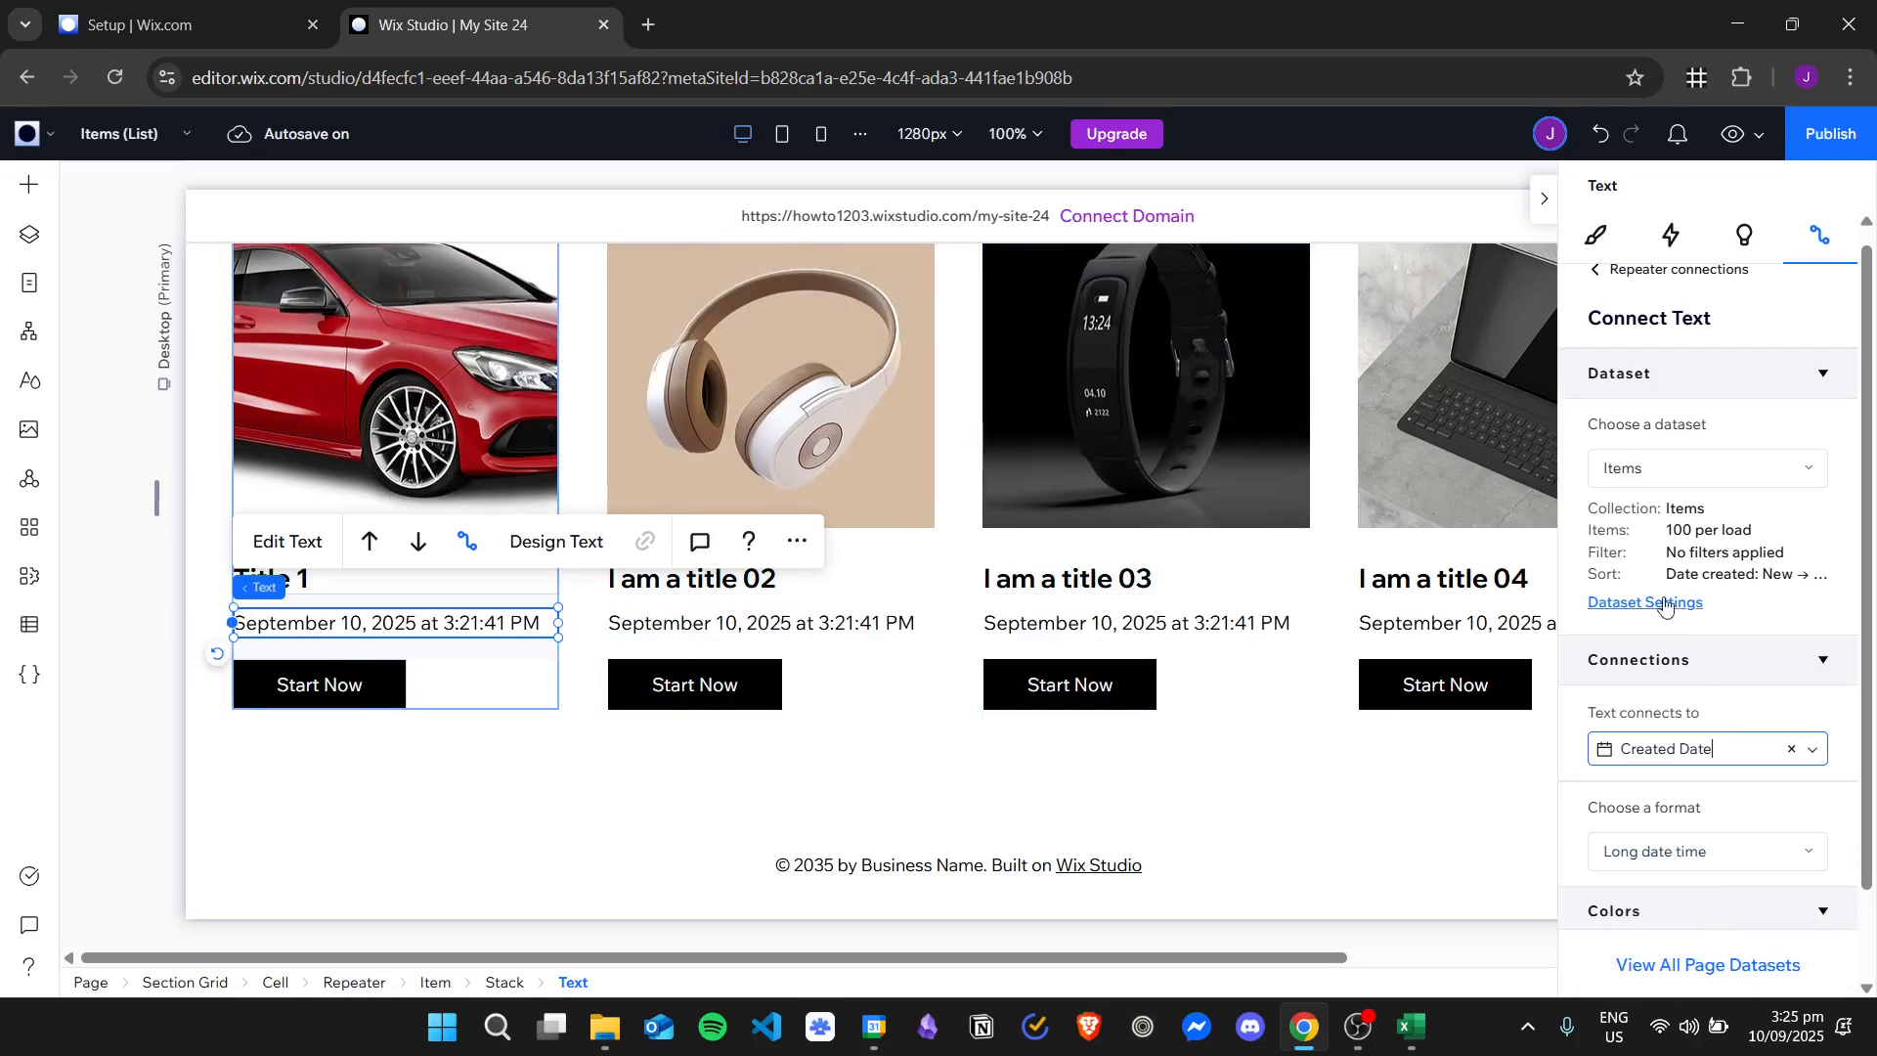
click(1813, 750)
click(1686, 945)
Connect the paragraph text back to the Long Description field and review the descriptions in the repeater.
click(1811, 750)
scroll(1701, 842, up, 2)
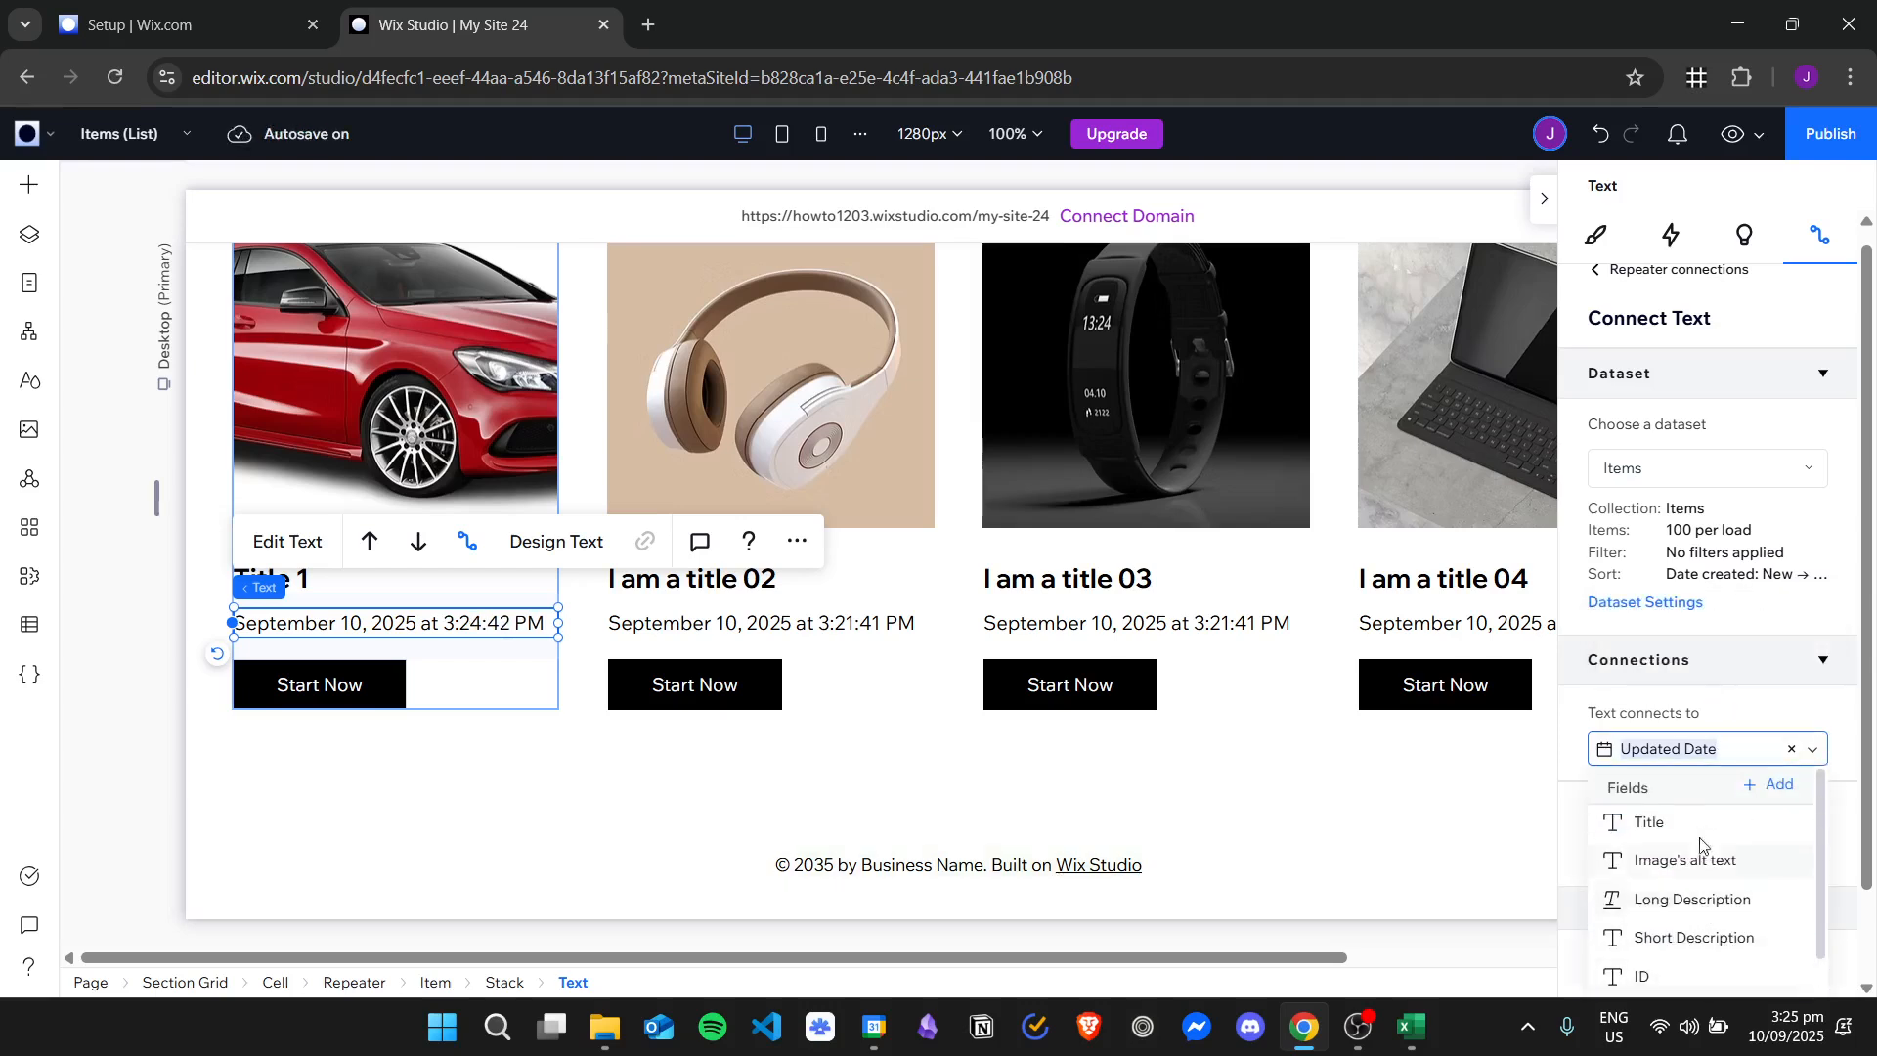
scroll(1698, 860, down, 3)
scroll(1716, 865, up, 3)
click(1721, 900)
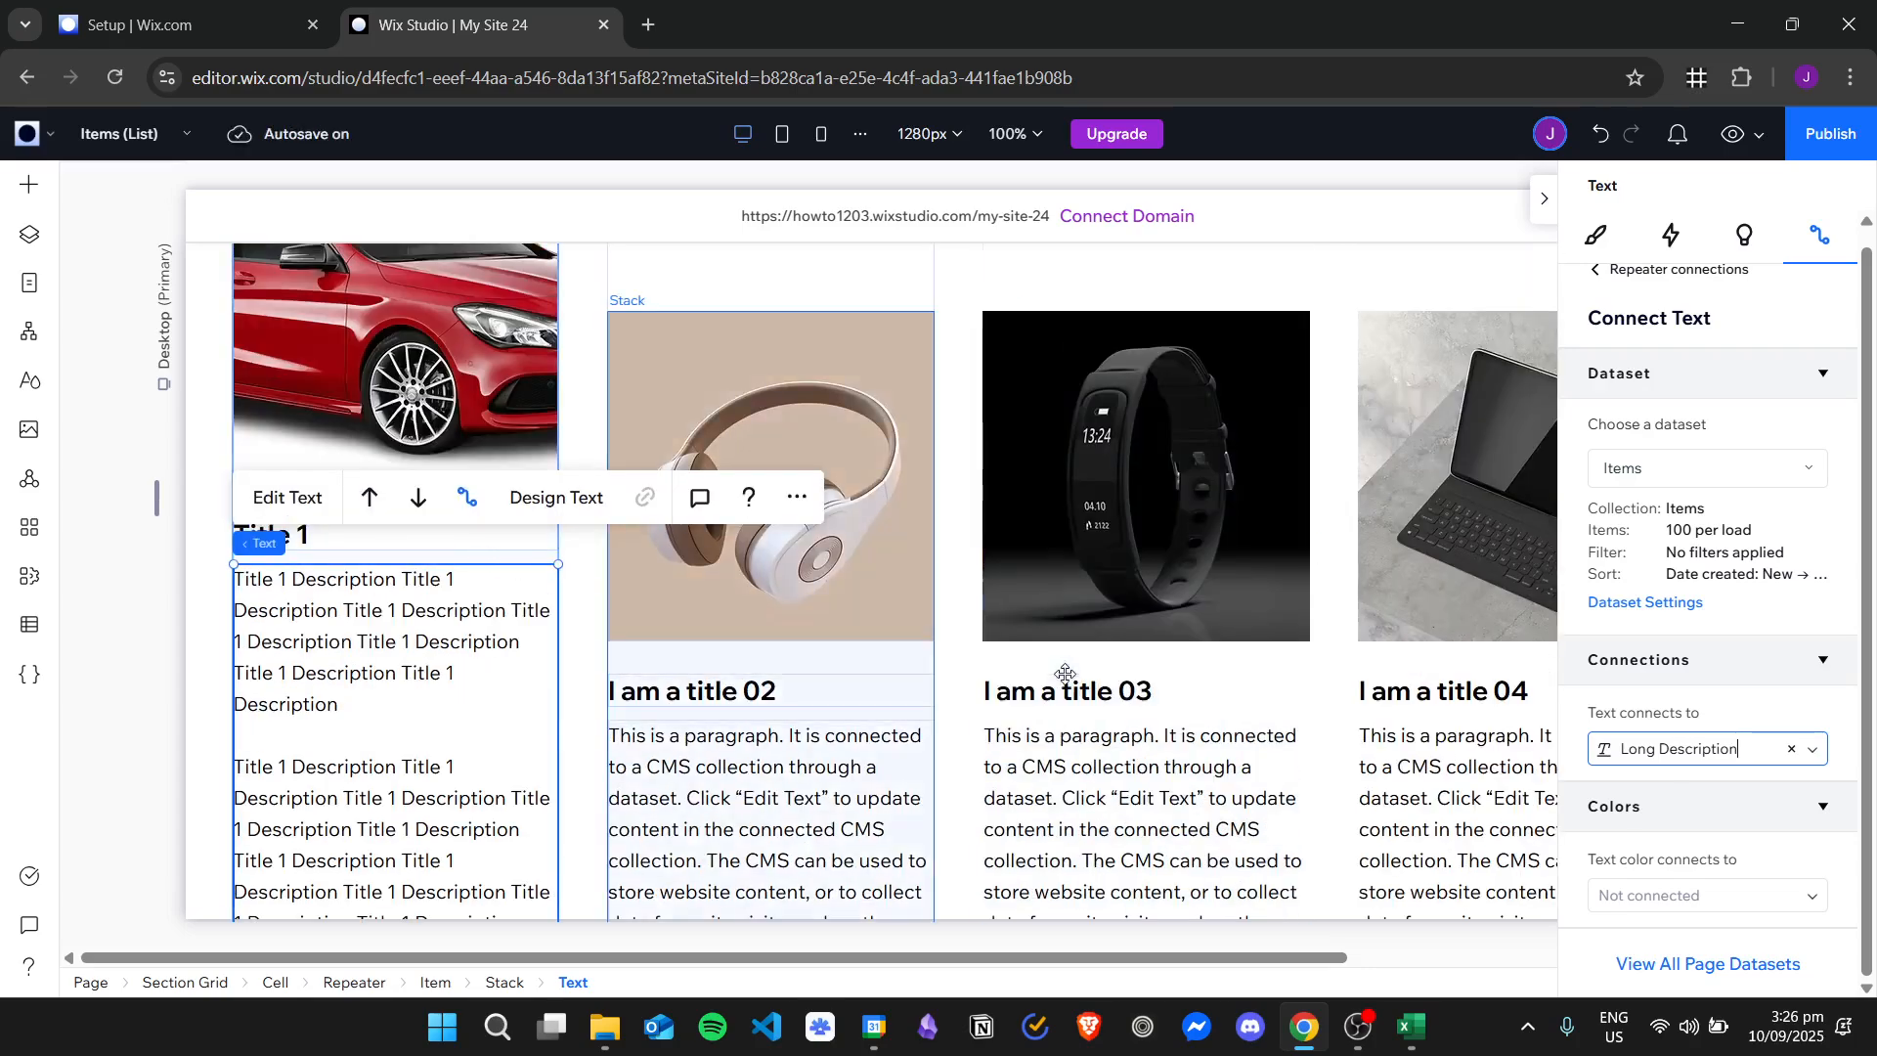
scroll(953, 679, down, 3)
scroll(968, 697, down, 3)
scroll(939, 635, up, 2)
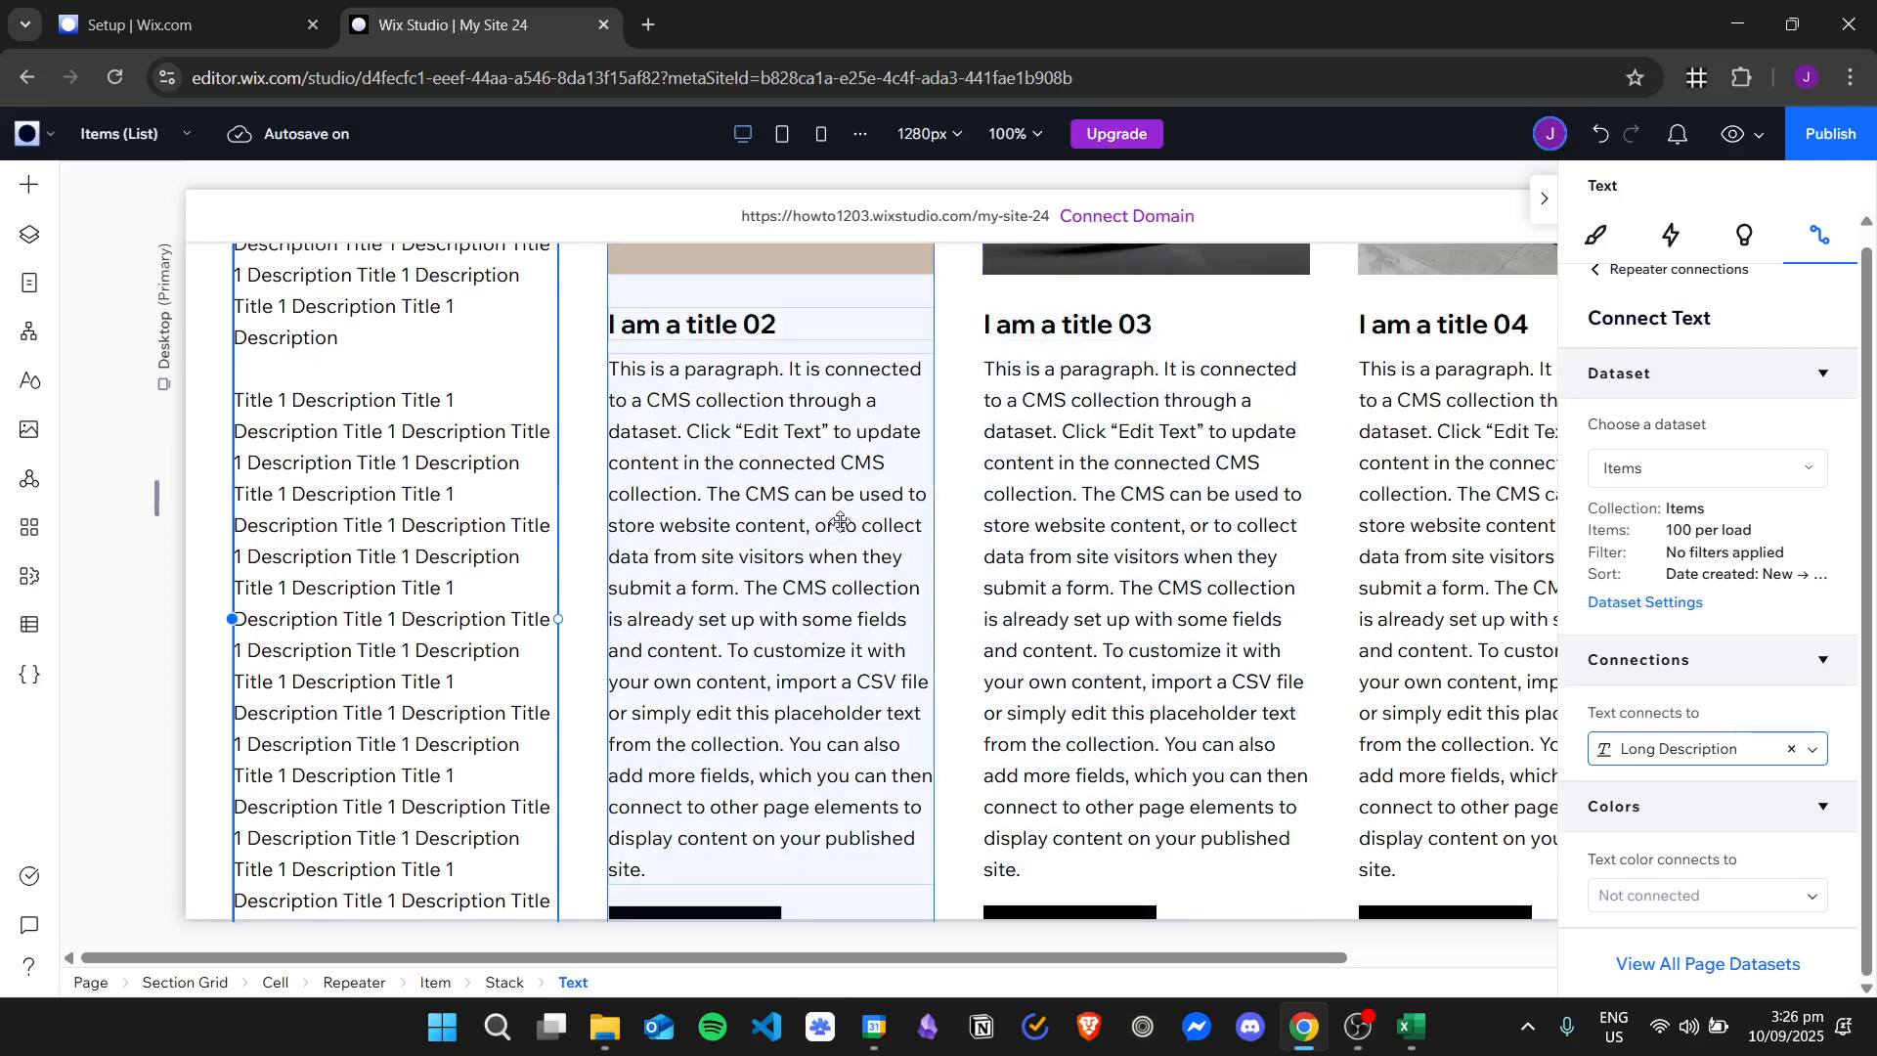
scroll(1094, 553, up, 3)
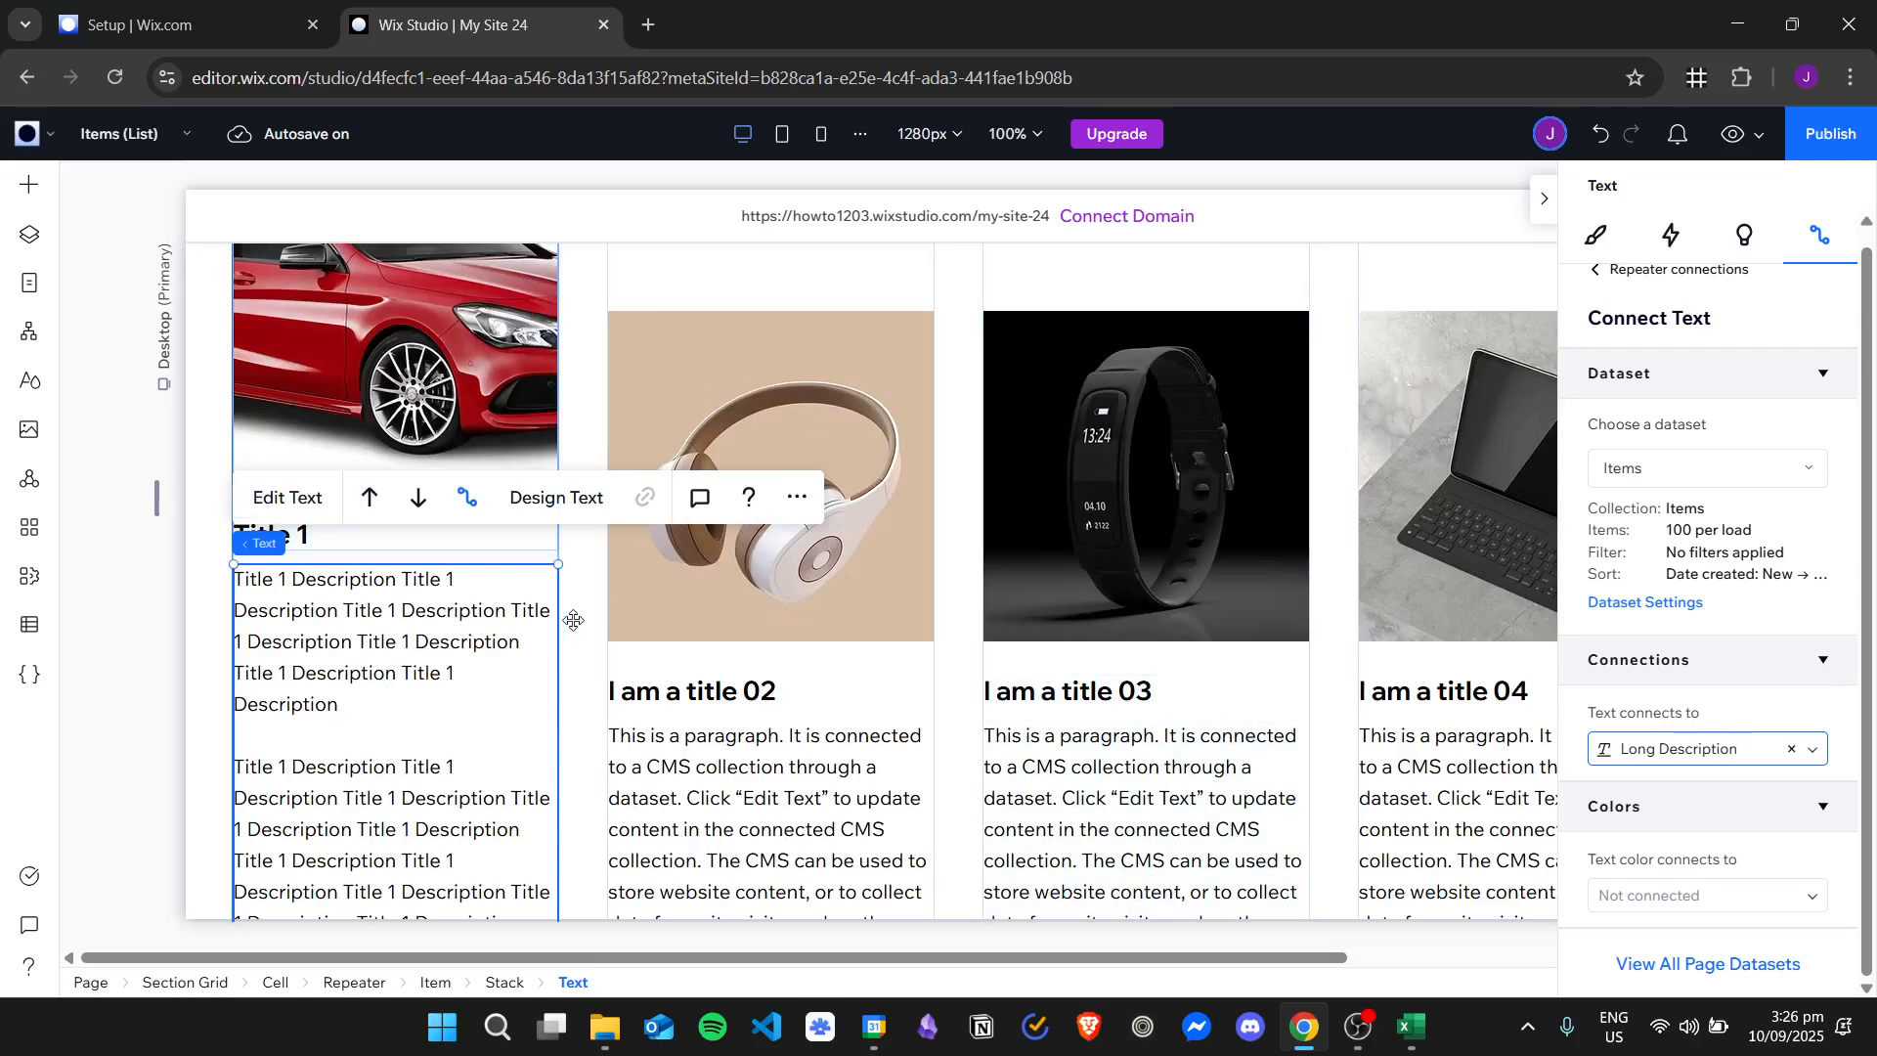
Add a Title element from the quick-add elements between the title and the paragraph in the second repeater card.
click(31, 187)
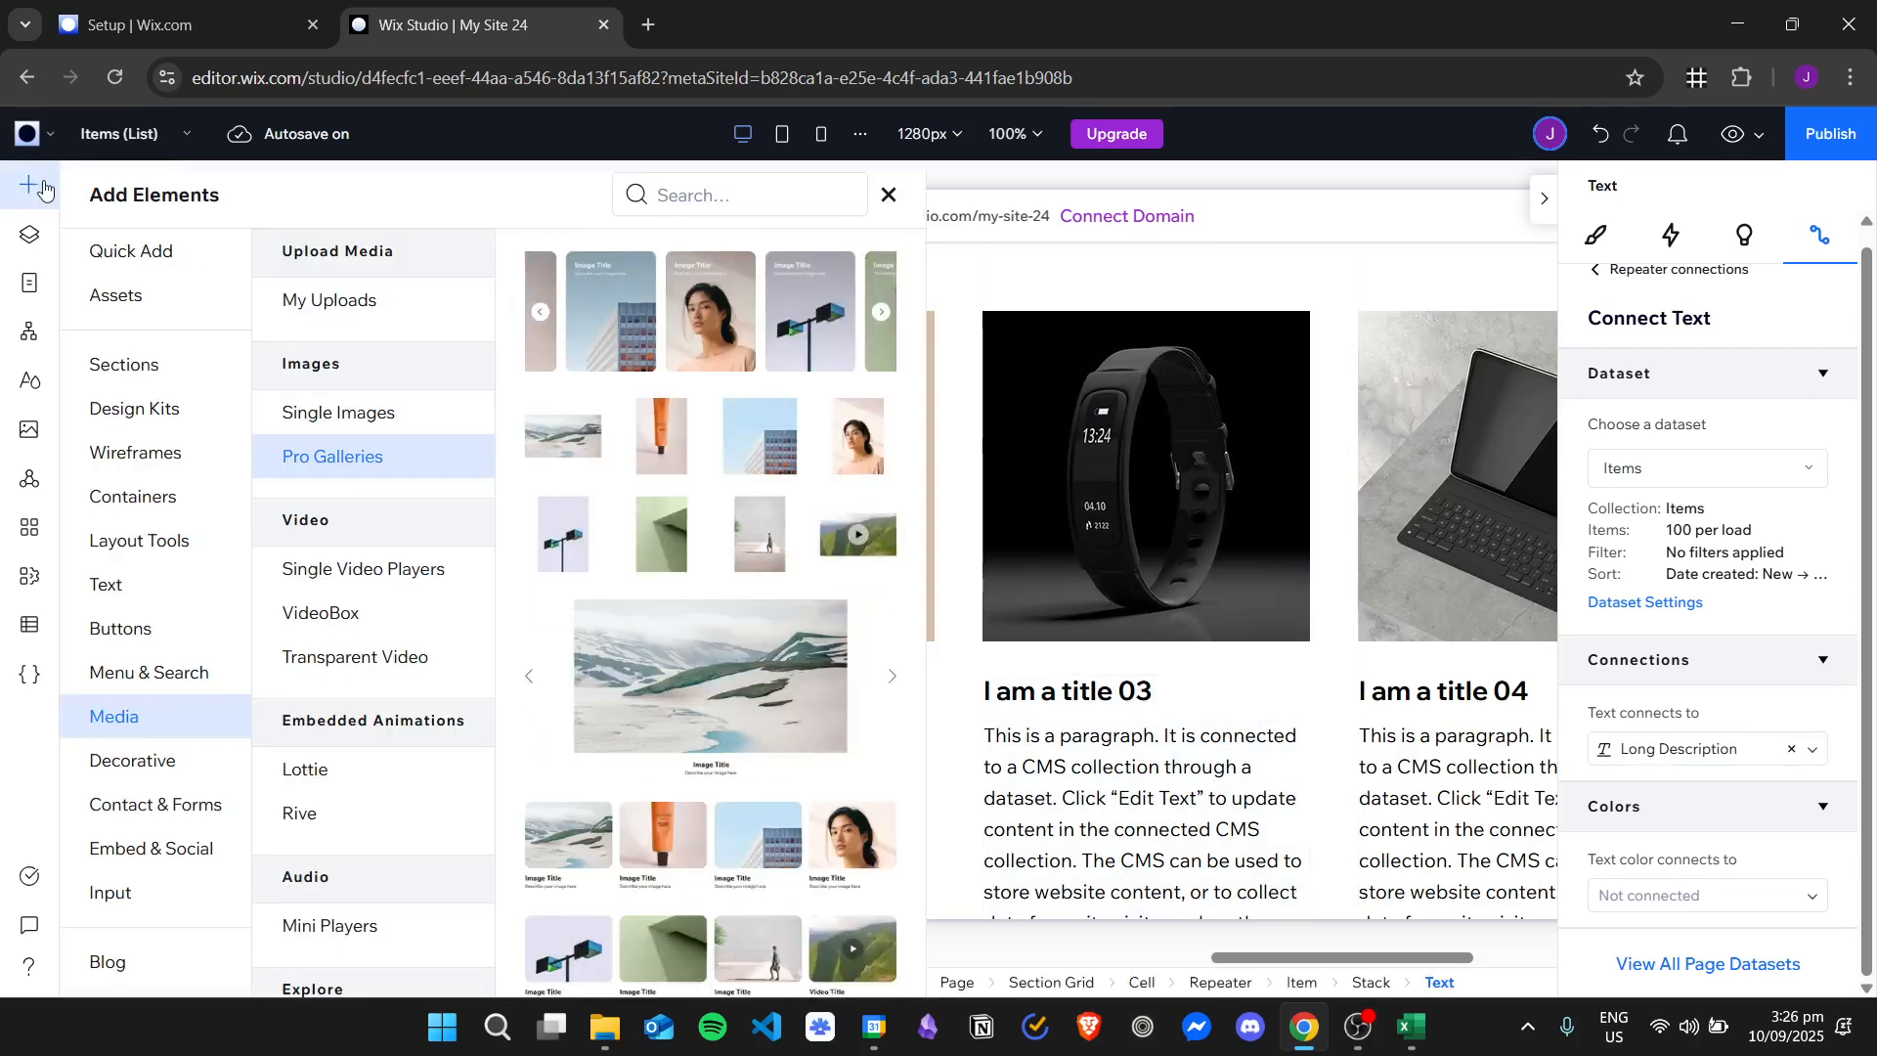
click(166, 260)
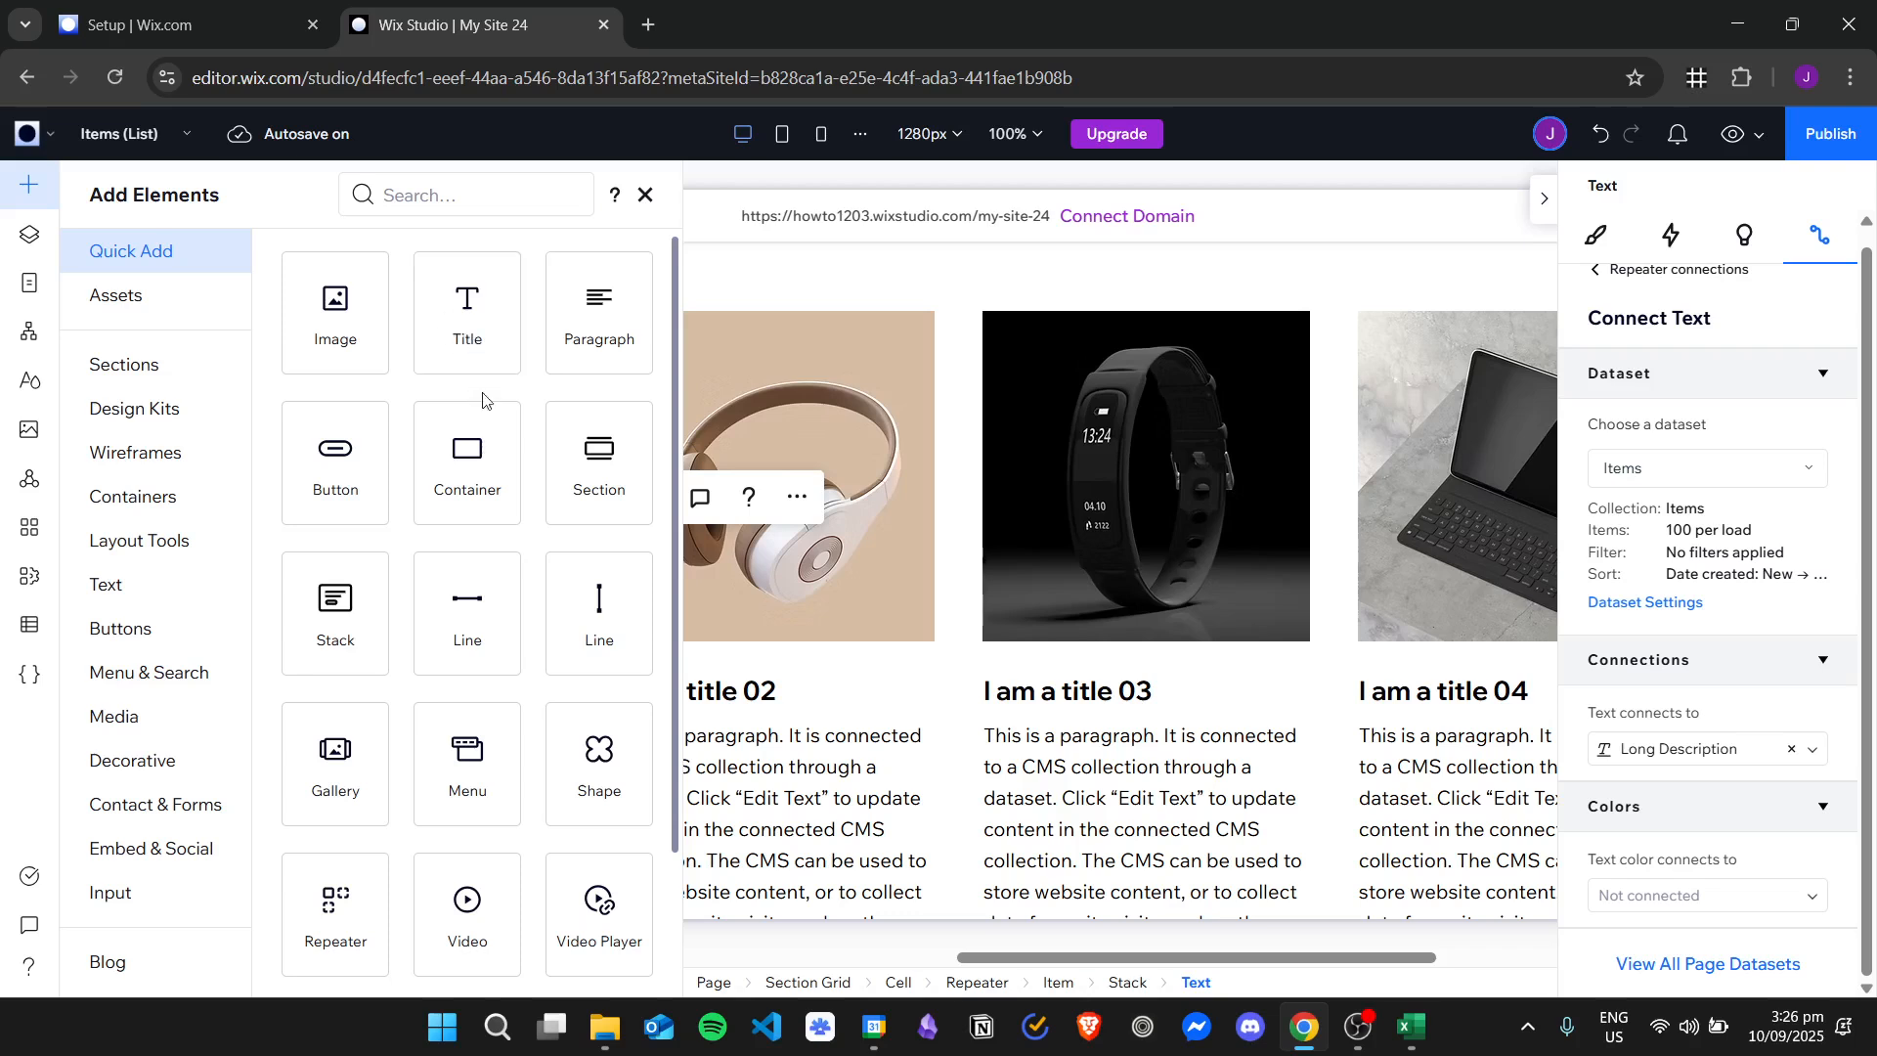
scroll(512, 473, down, 3)
scroll(562, 410, up, 3)
drag(468, 313, 781, 749)
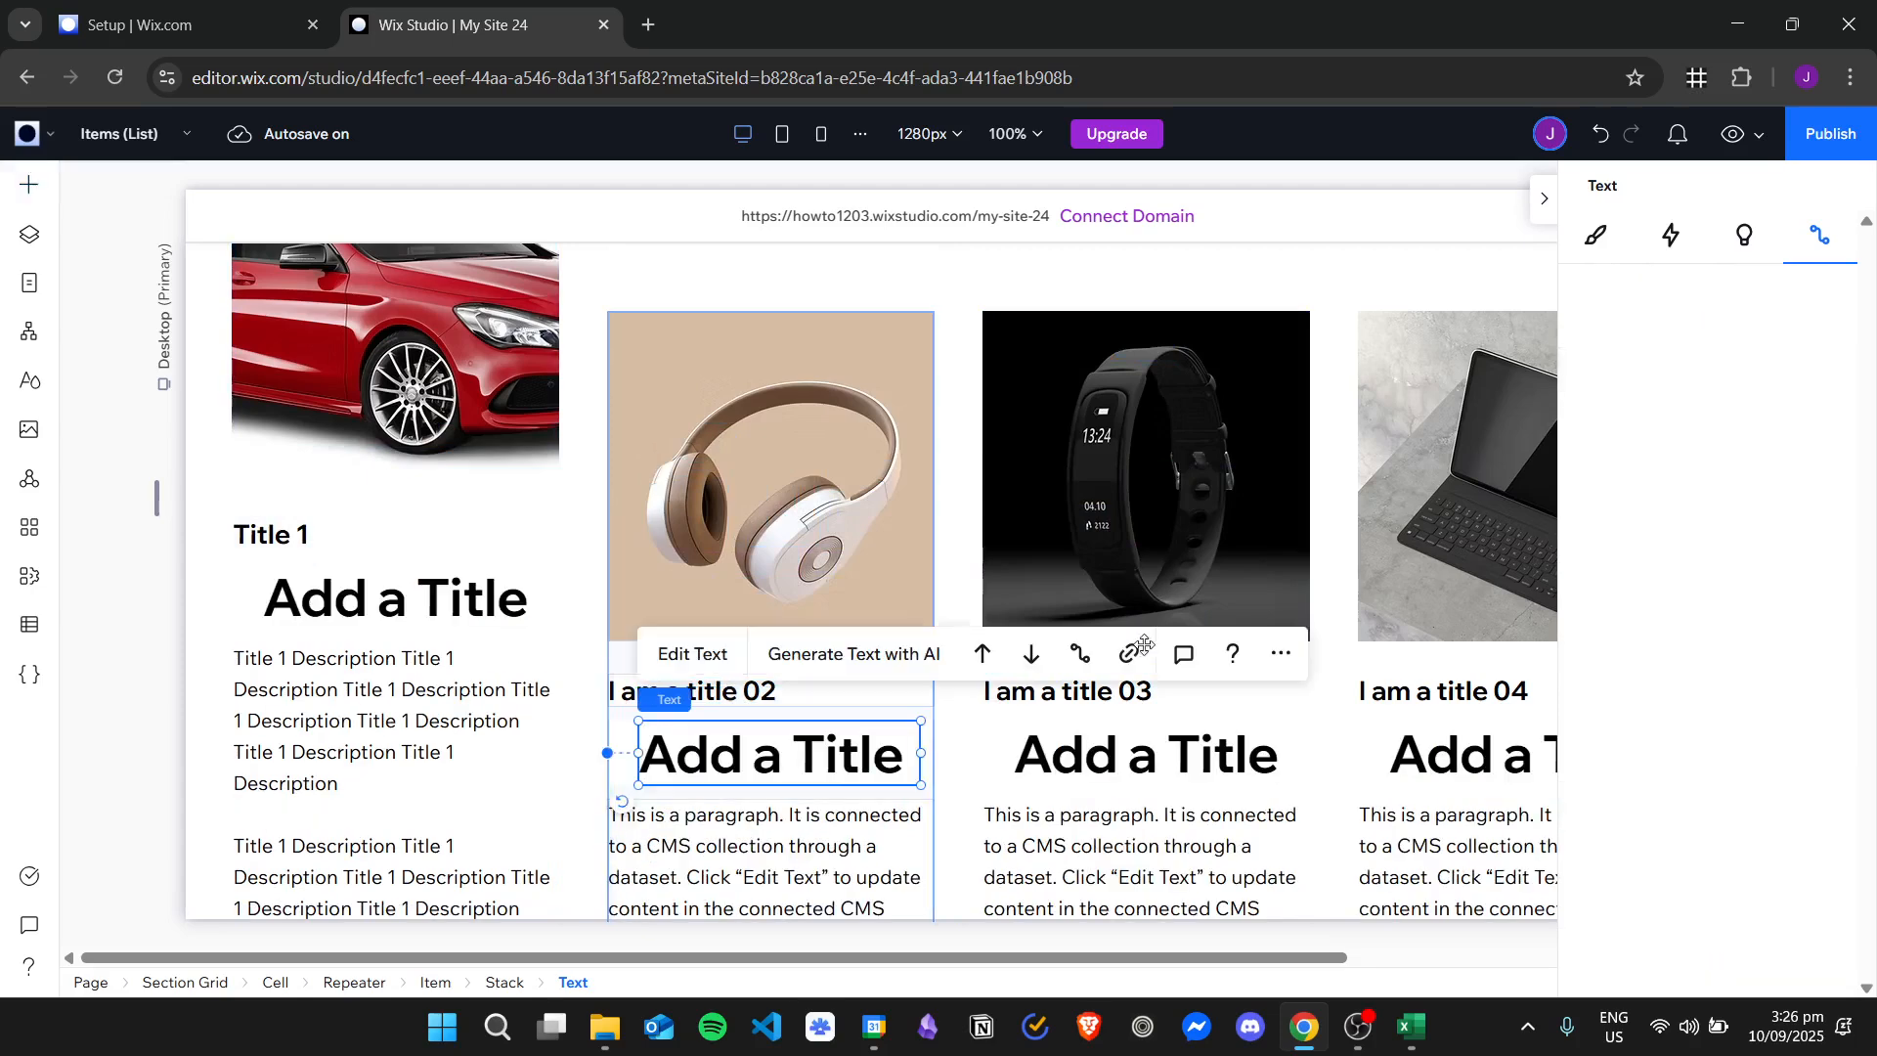
Inspect the added title element in the second, third and fourth repeater cards.
click(877, 773)
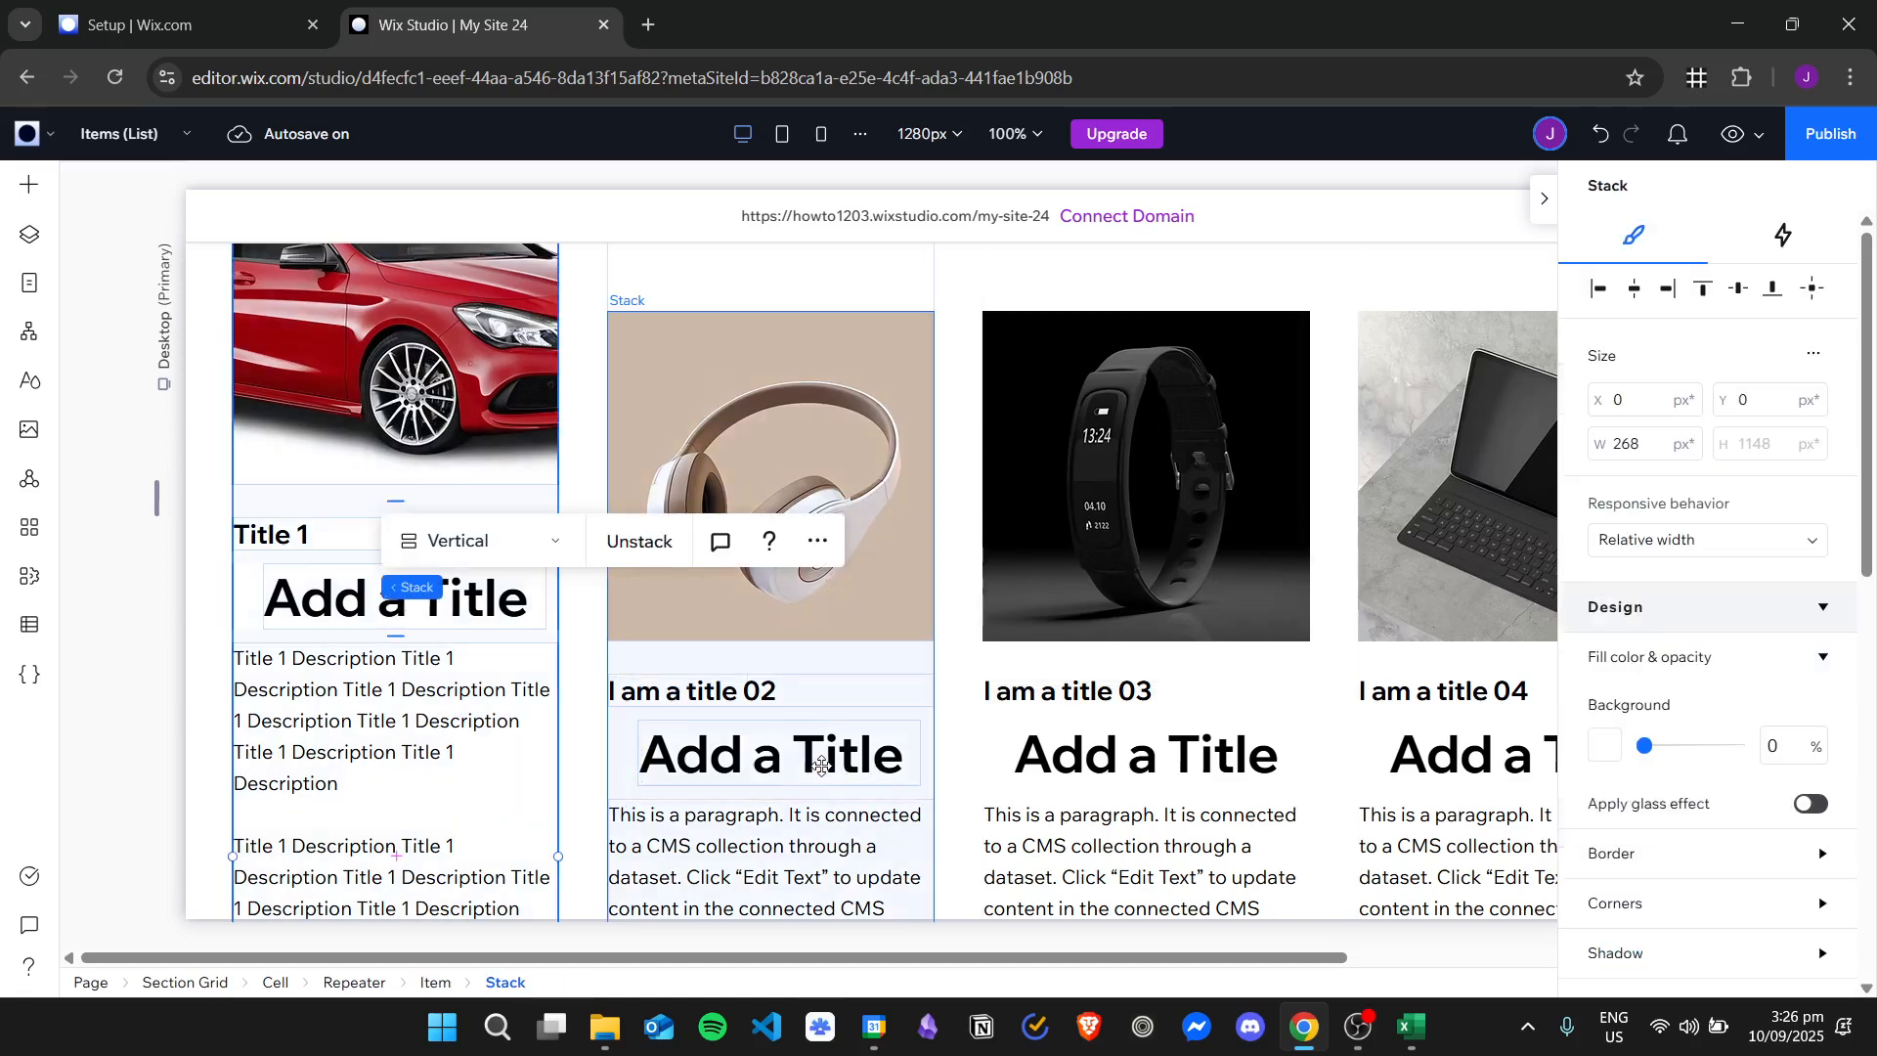
right_click(1098, 753)
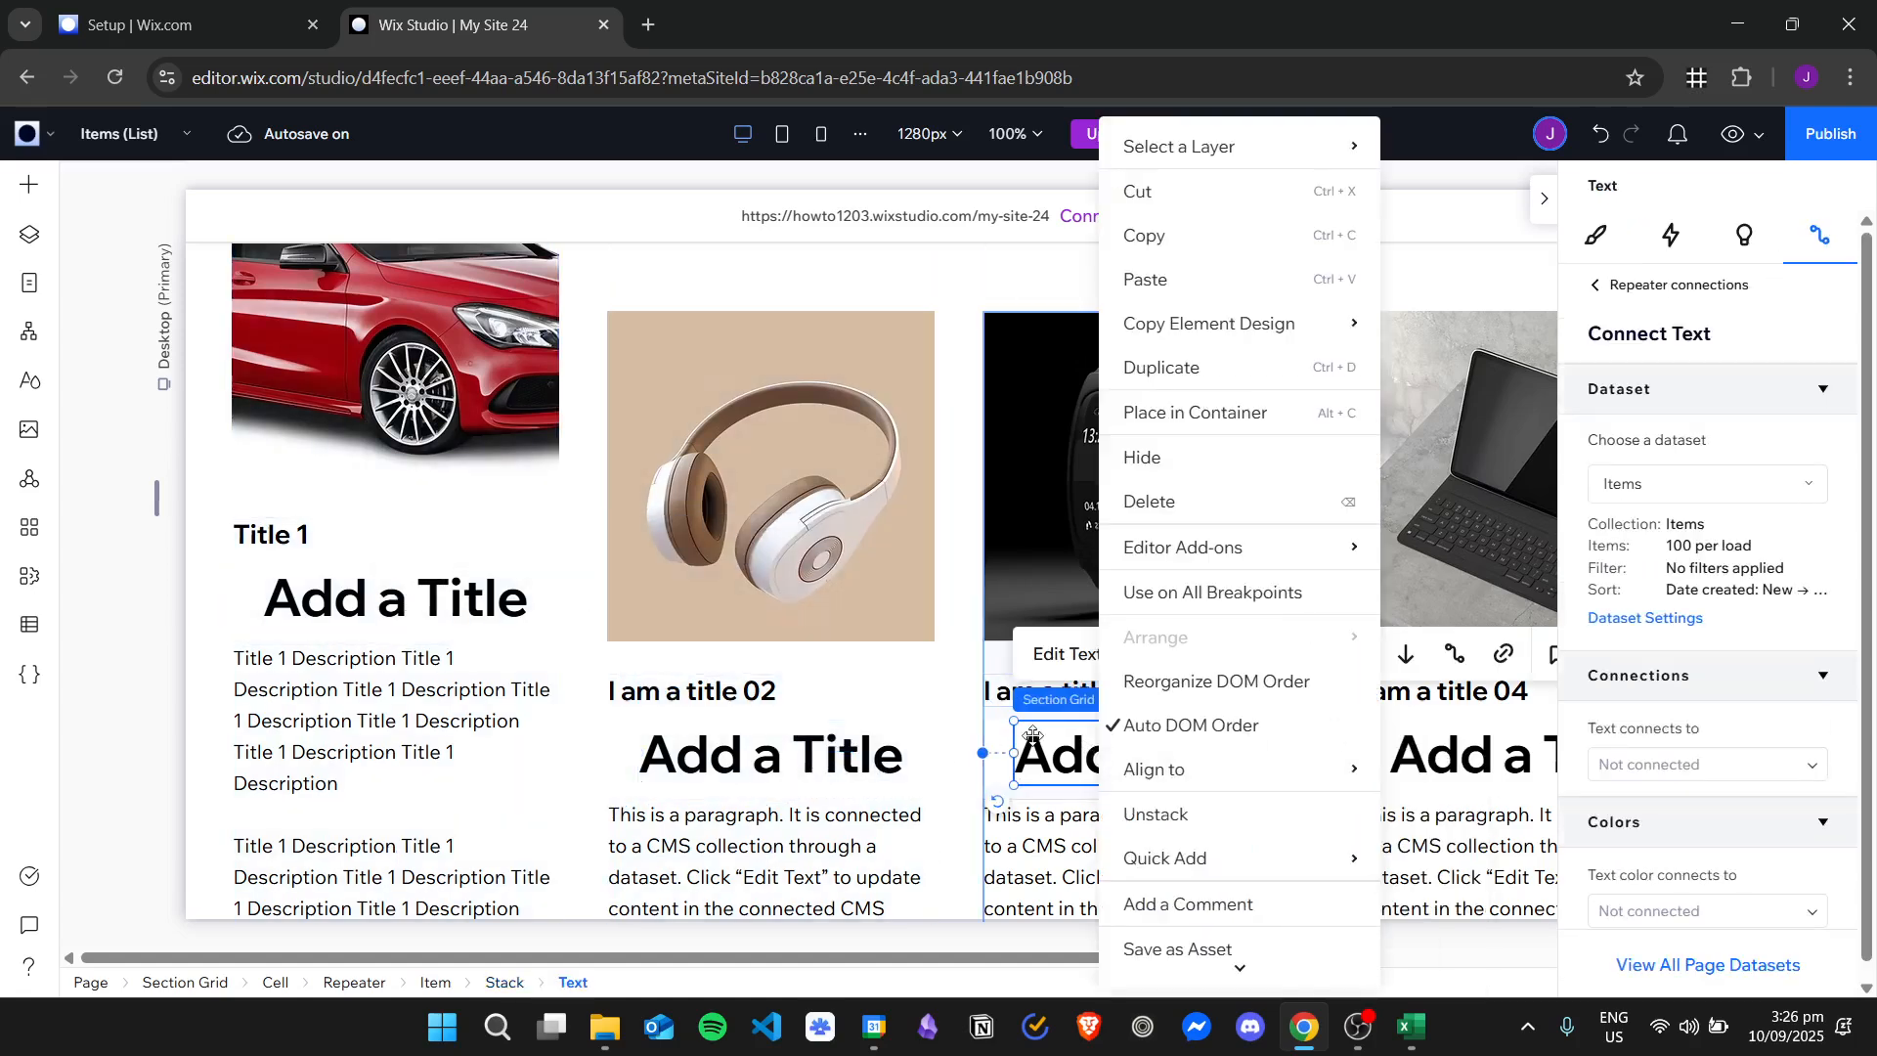
click(1465, 749)
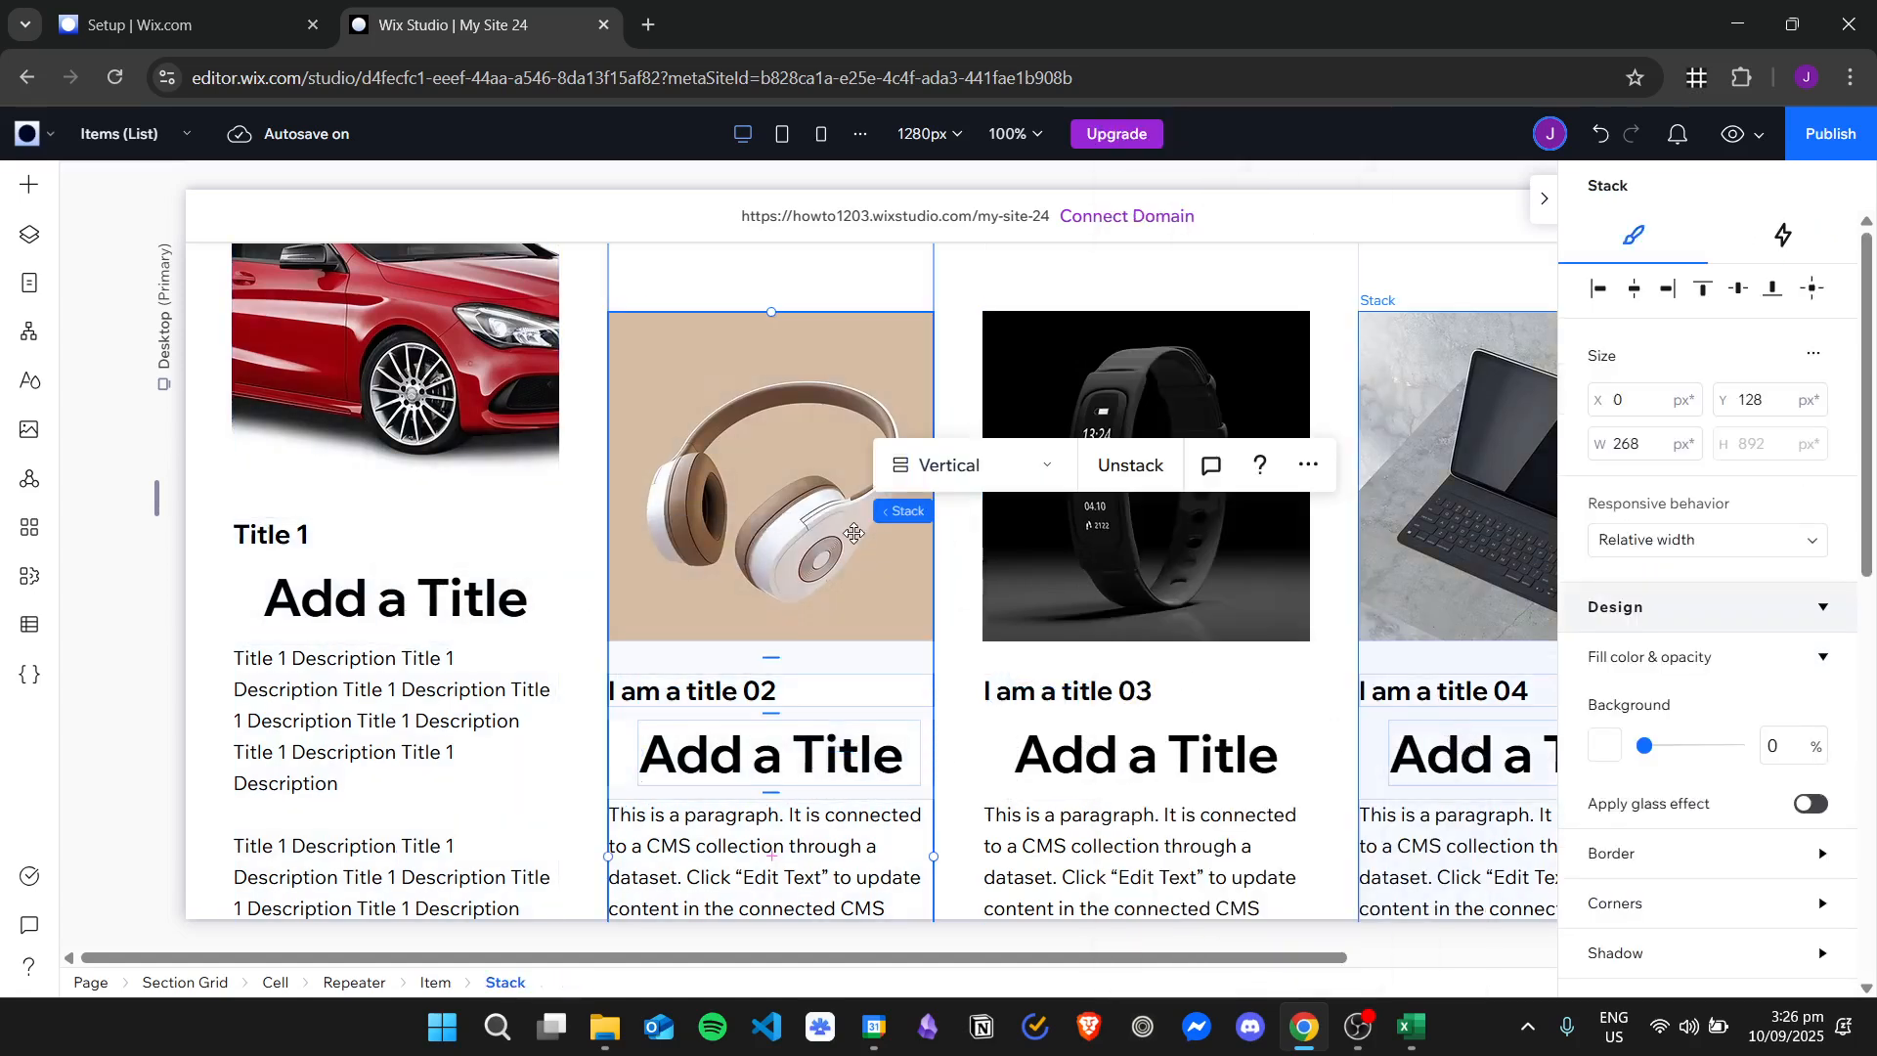
Compare the long description text and layout across the four repeater cards.
scroll(482, 582, down, 6)
scroll(755, 575, up, 2)
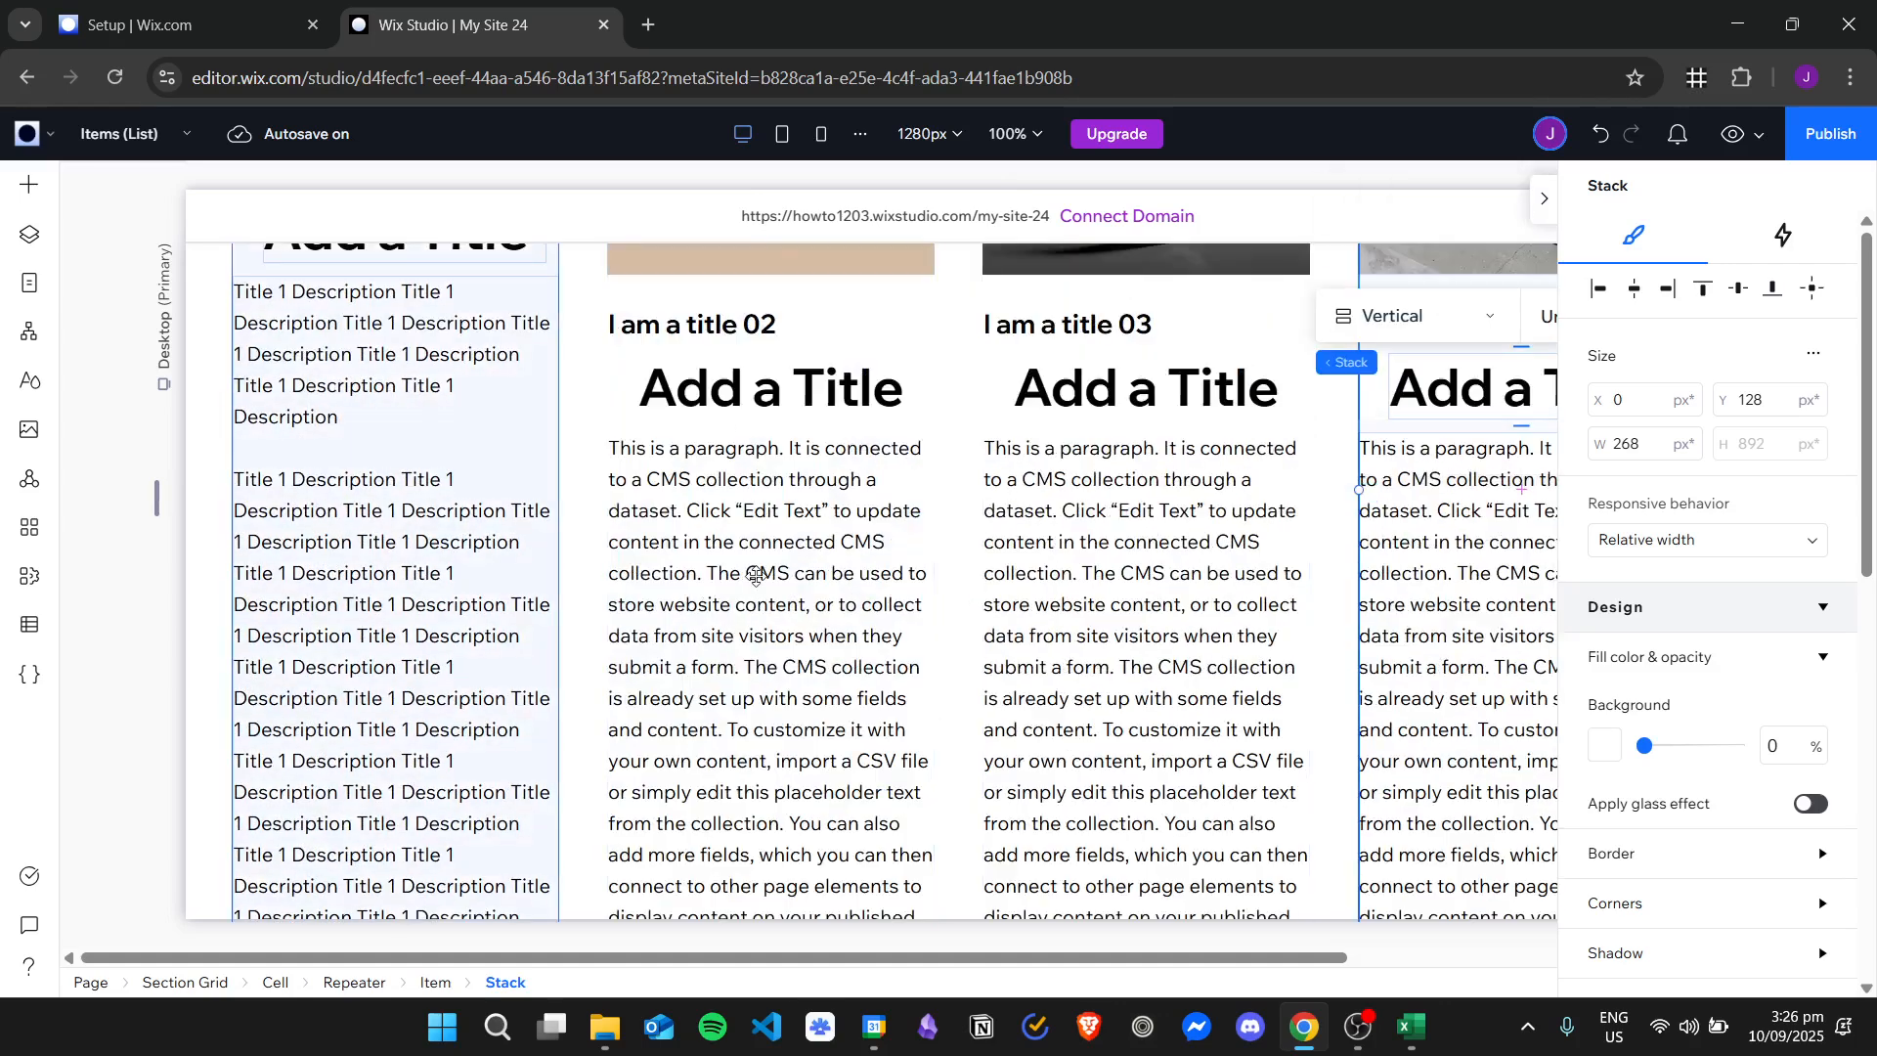
click(755, 575)
click(1232, 618)
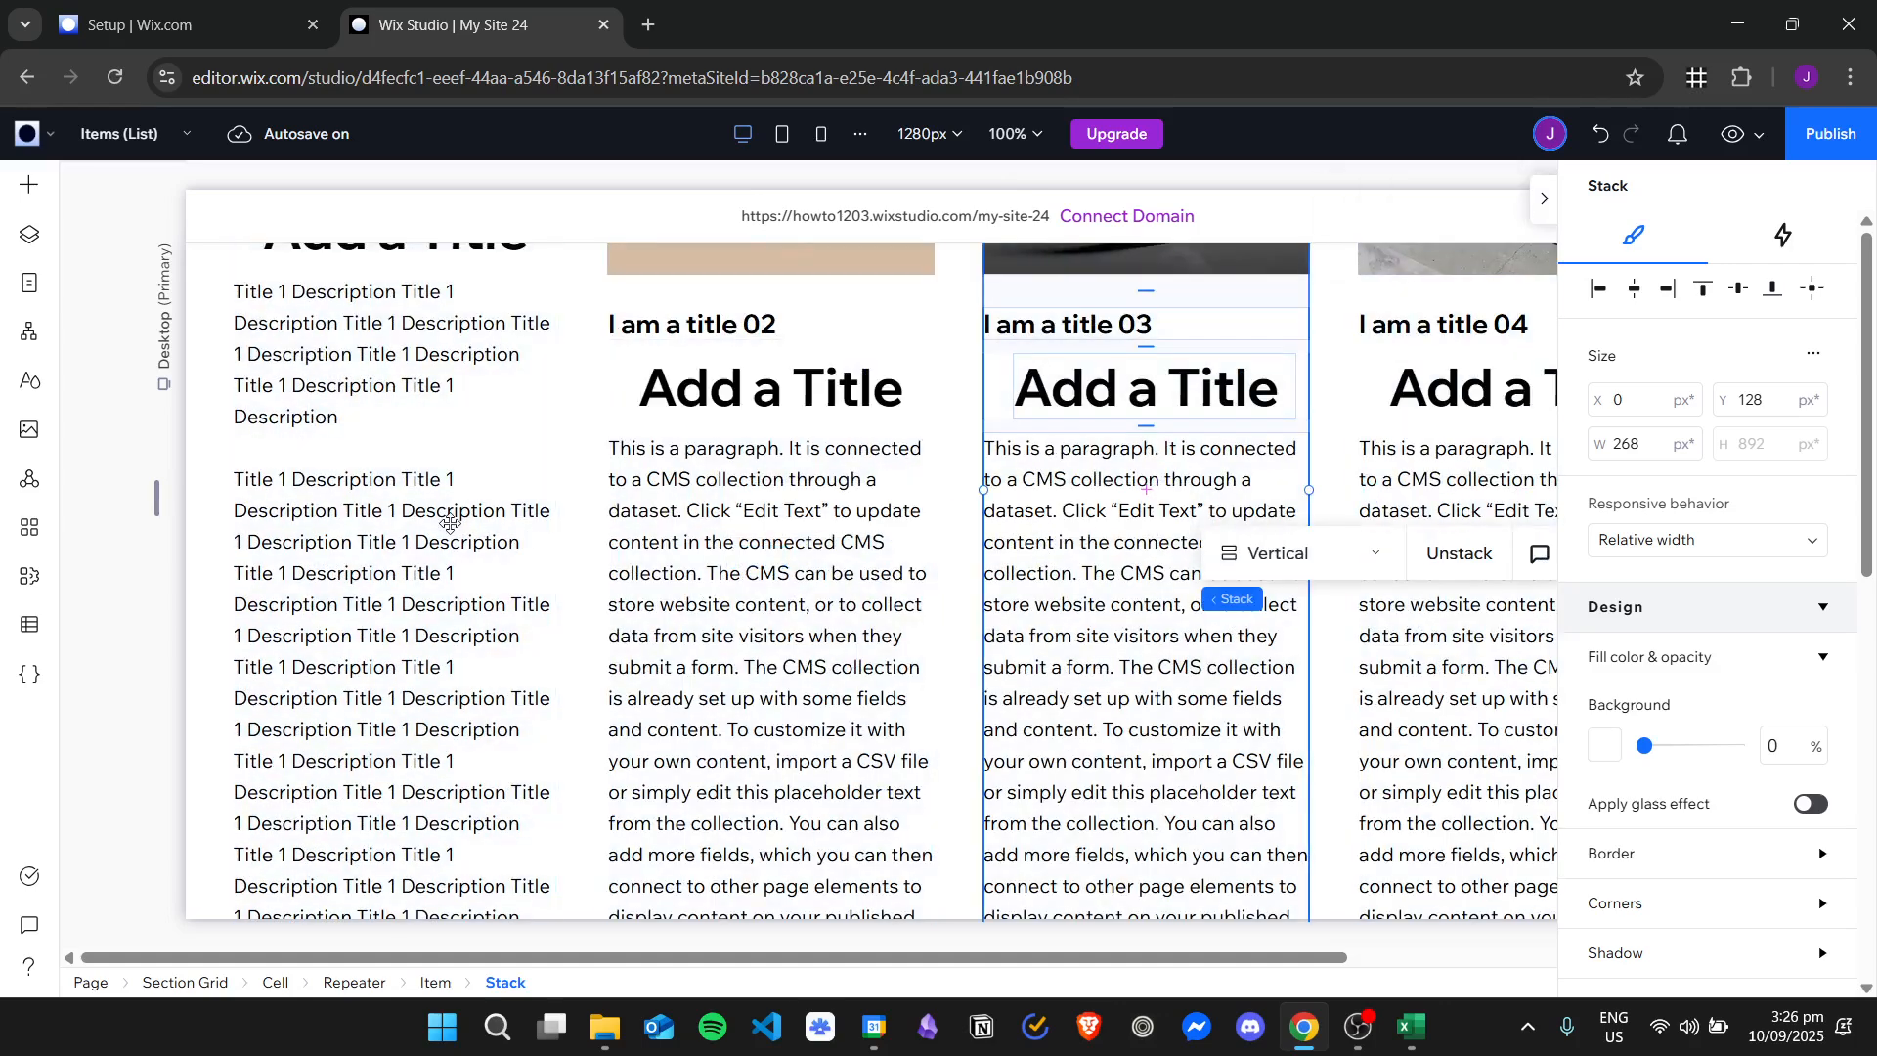
click(430, 539)
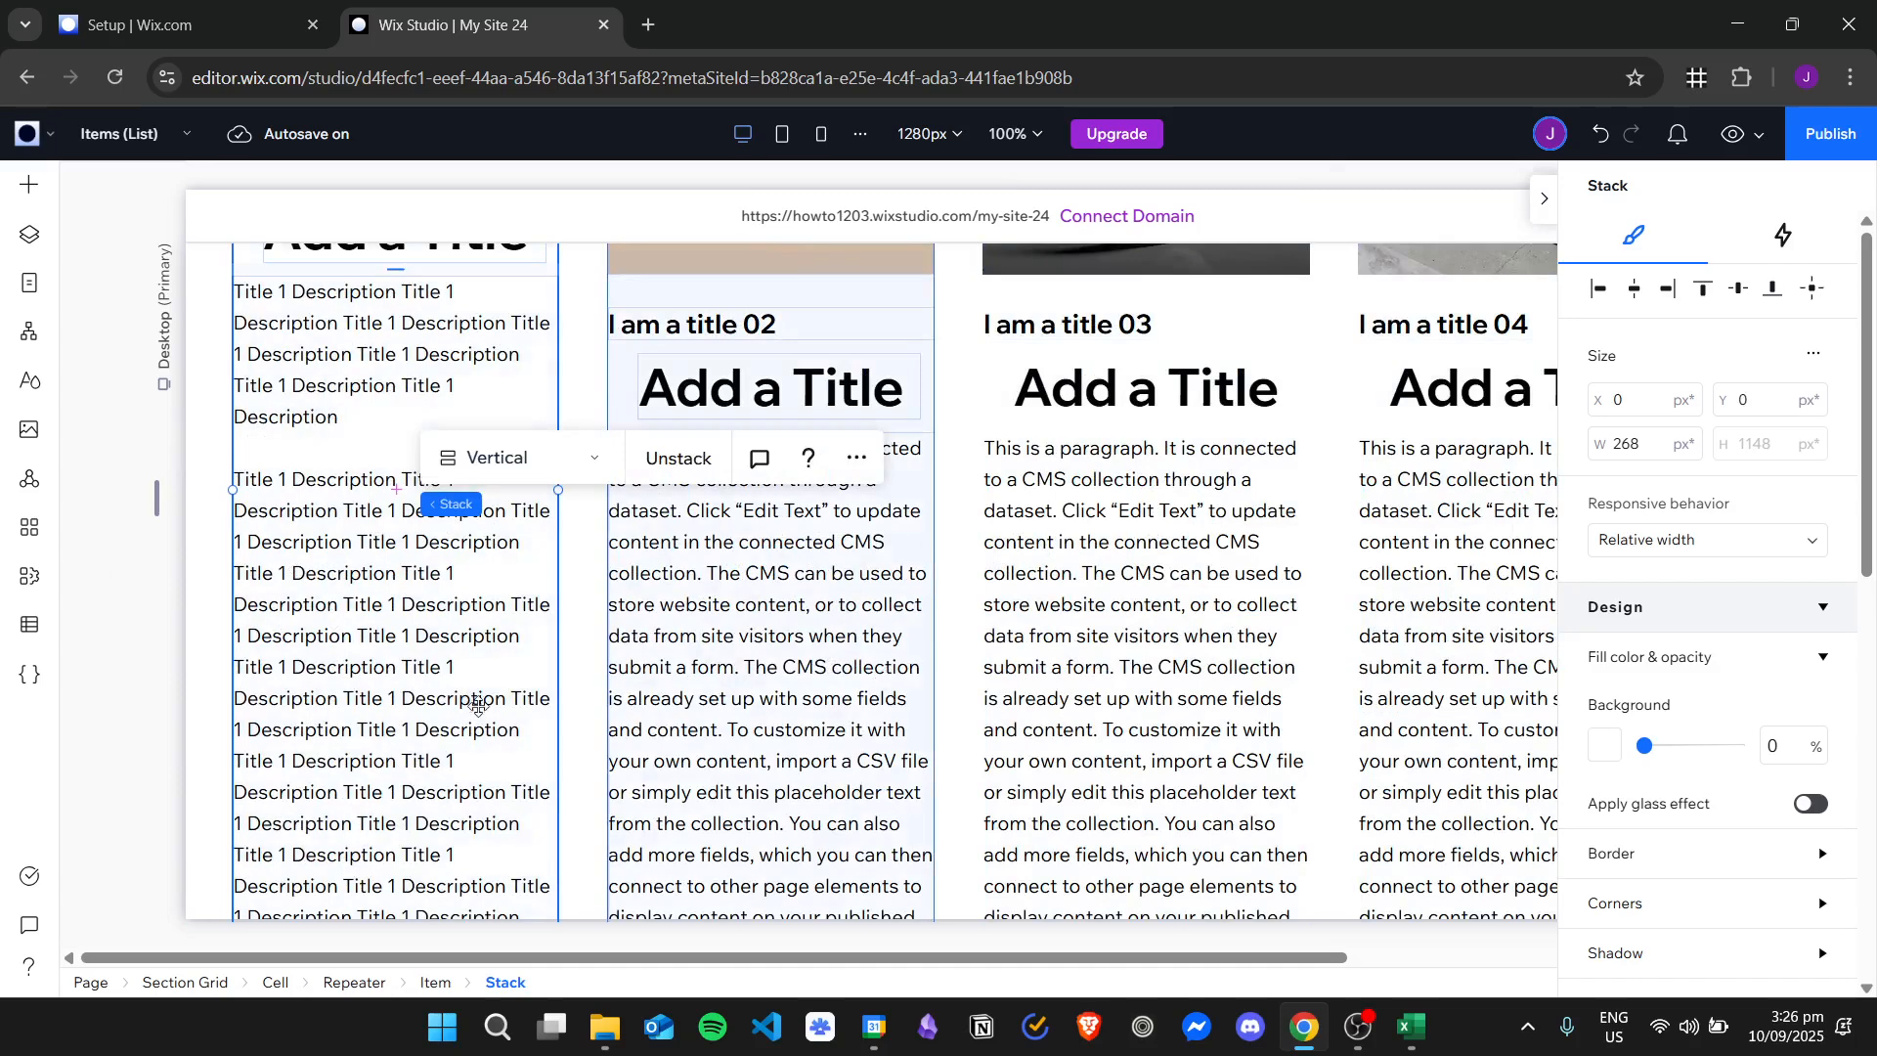
click(327, 628)
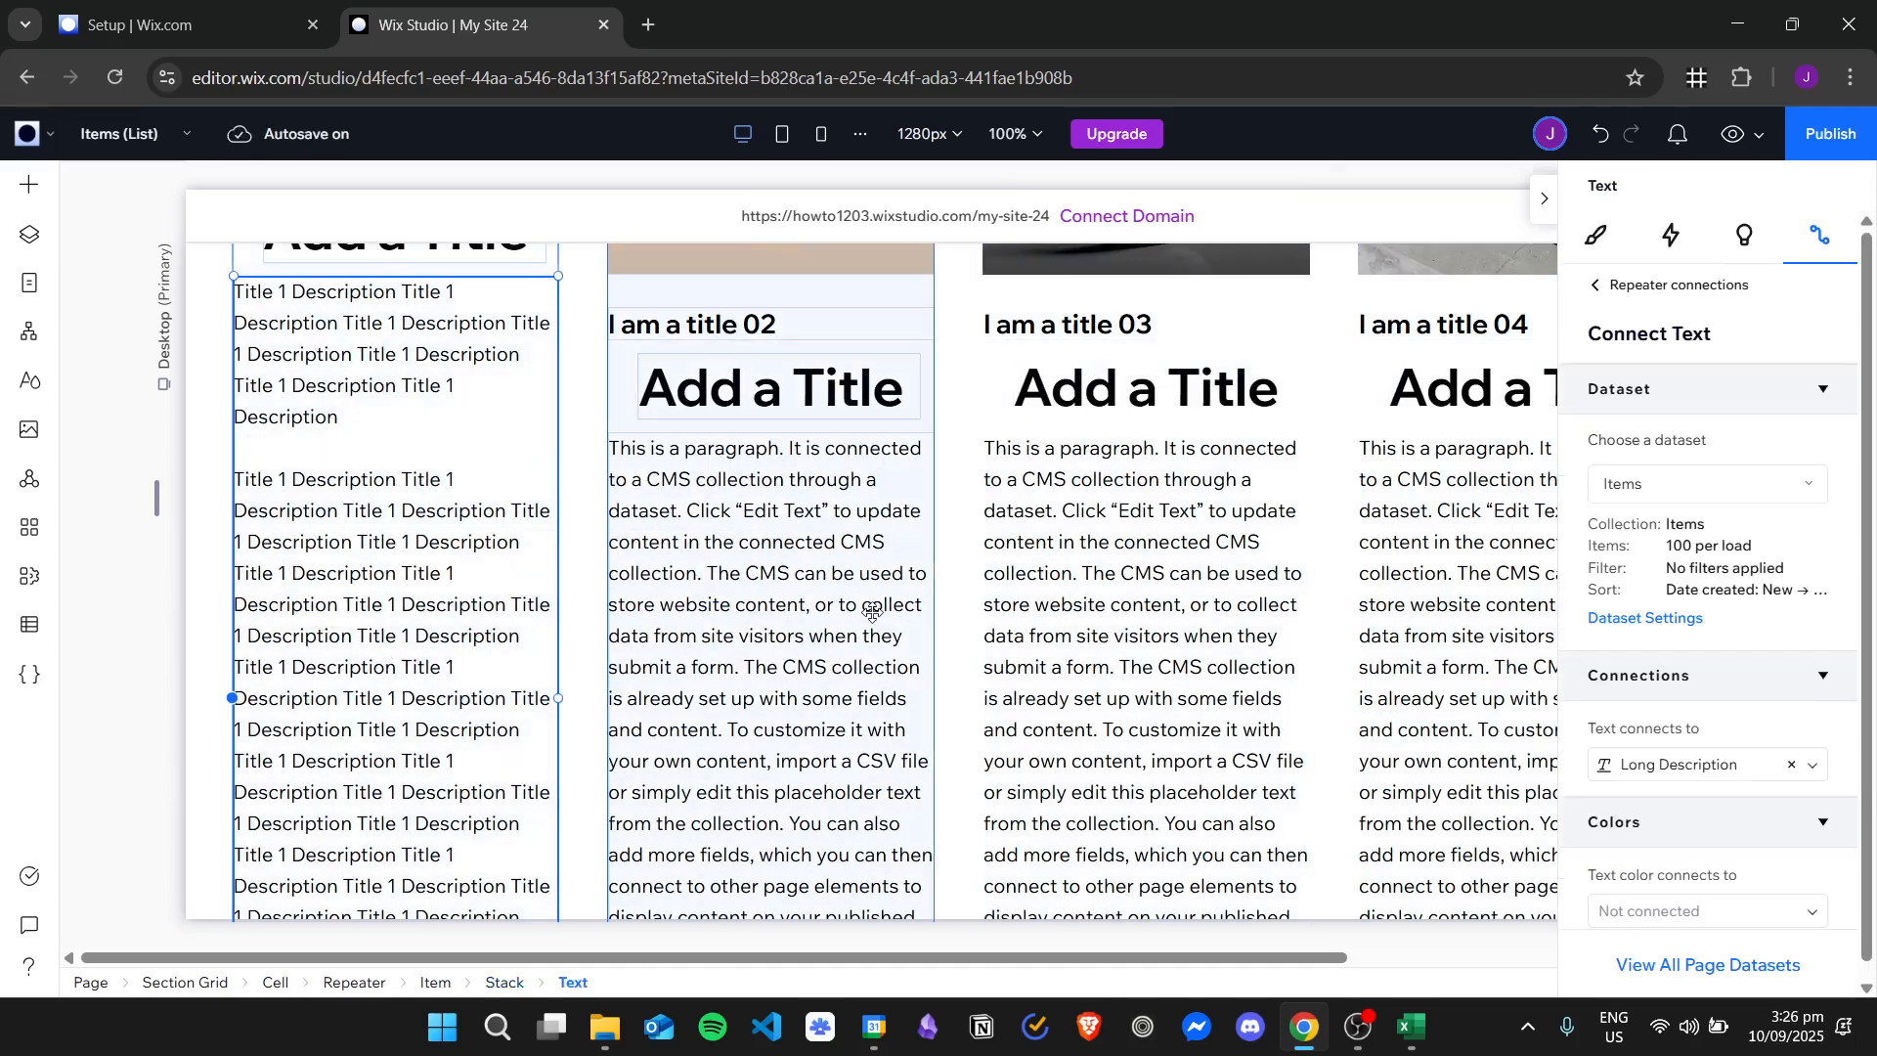
click(1153, 604)
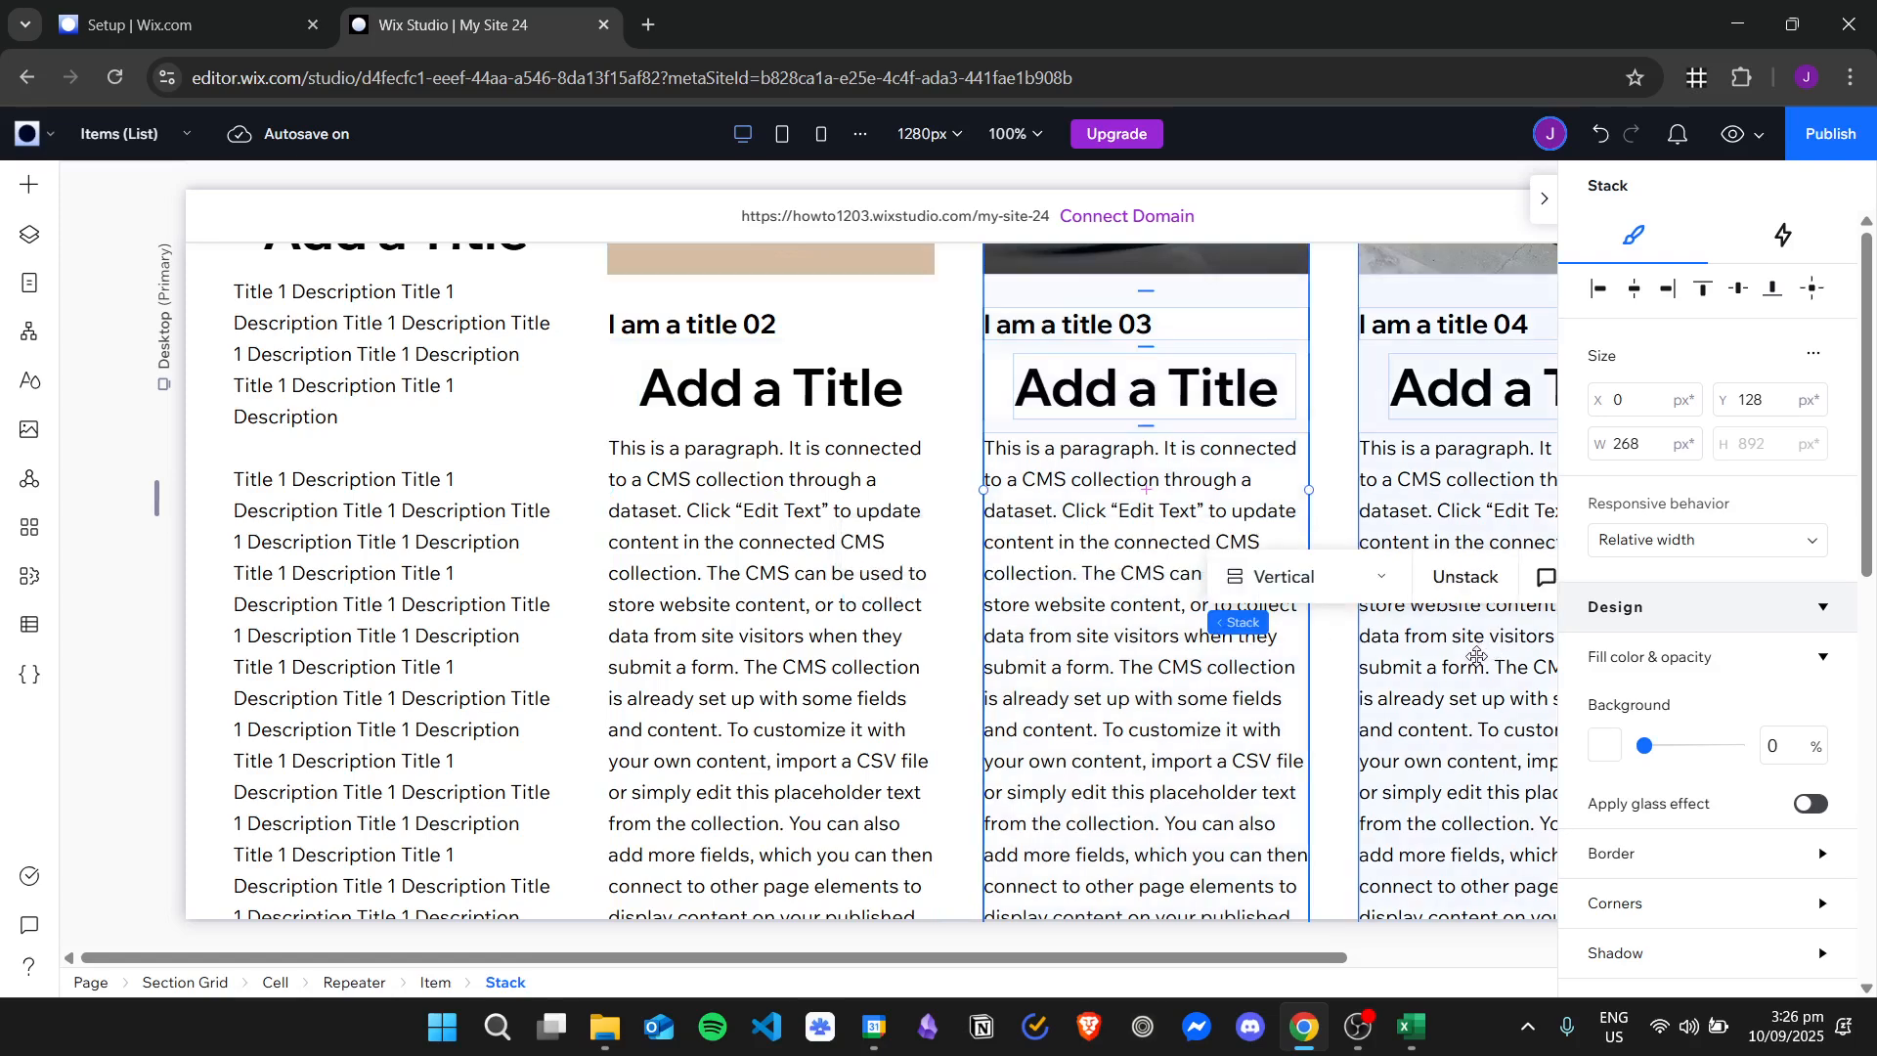
click(1474, 698)
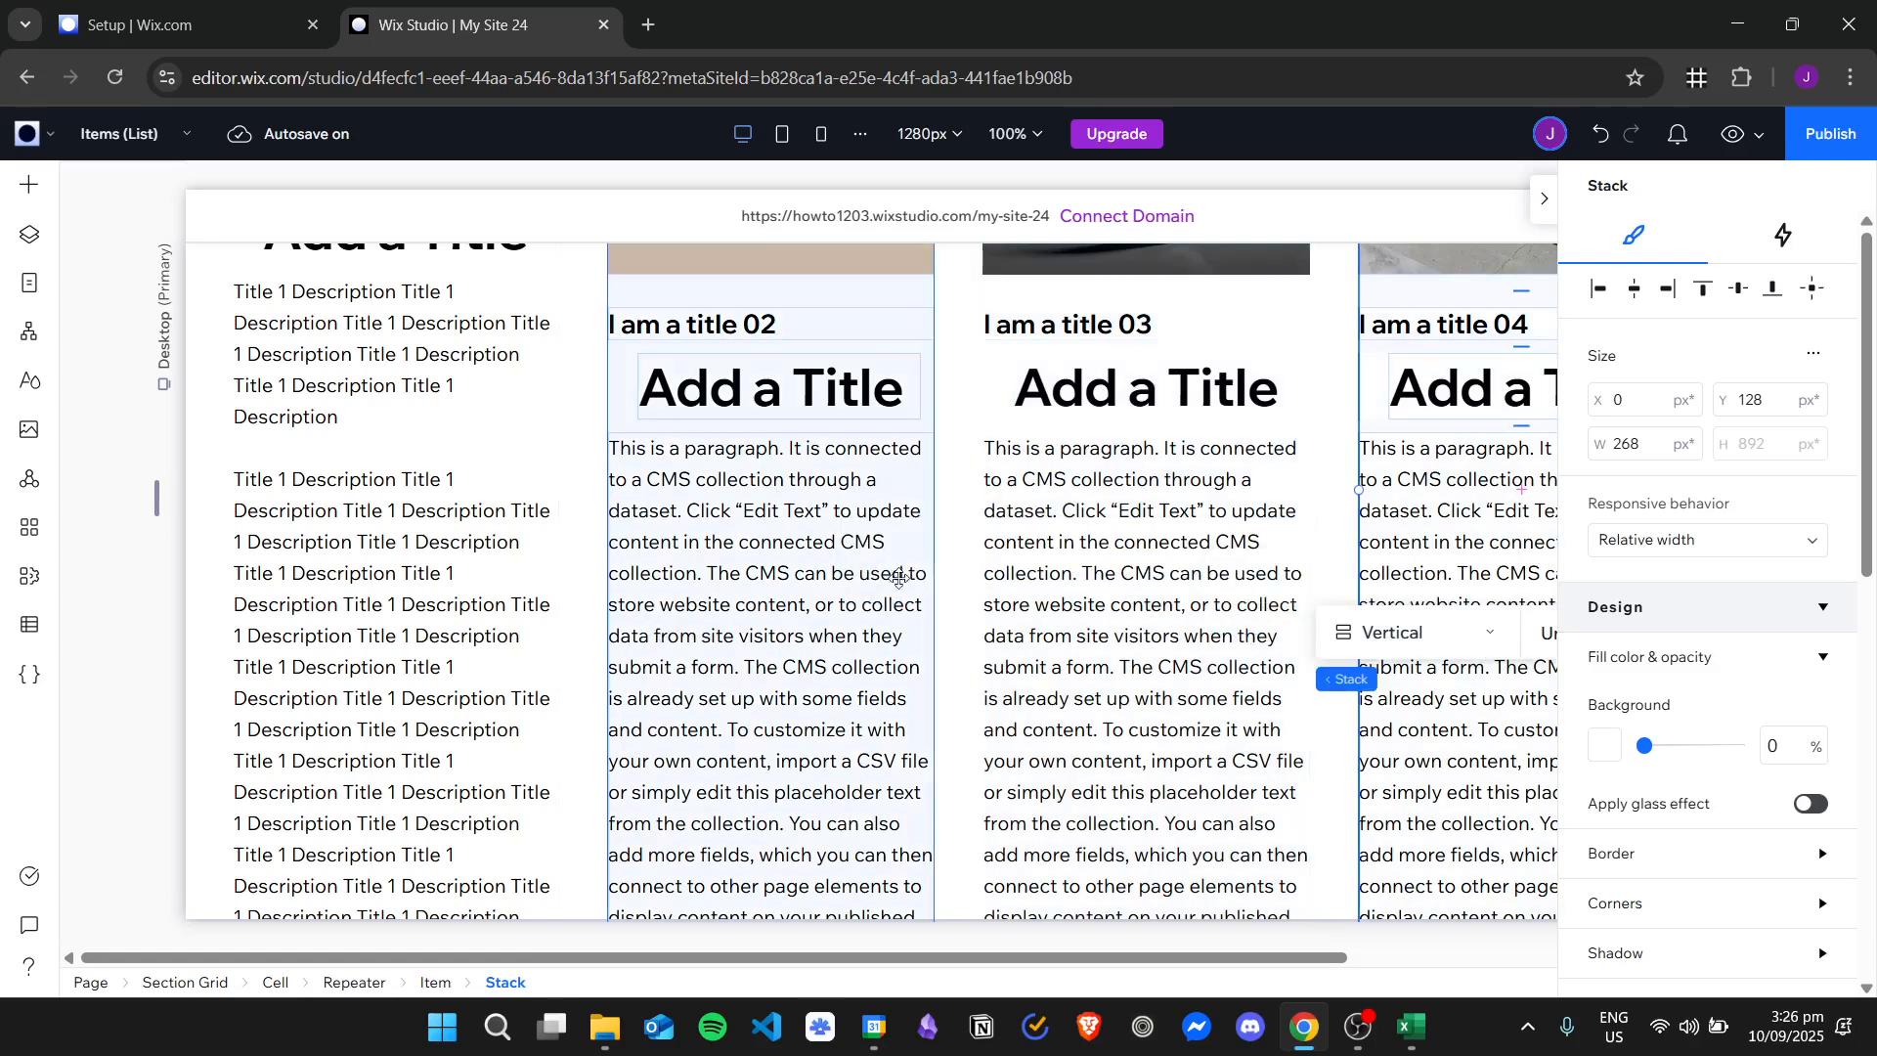
scroll(1201, 647, down, 5)
scroll(1186, 658, up, 3)
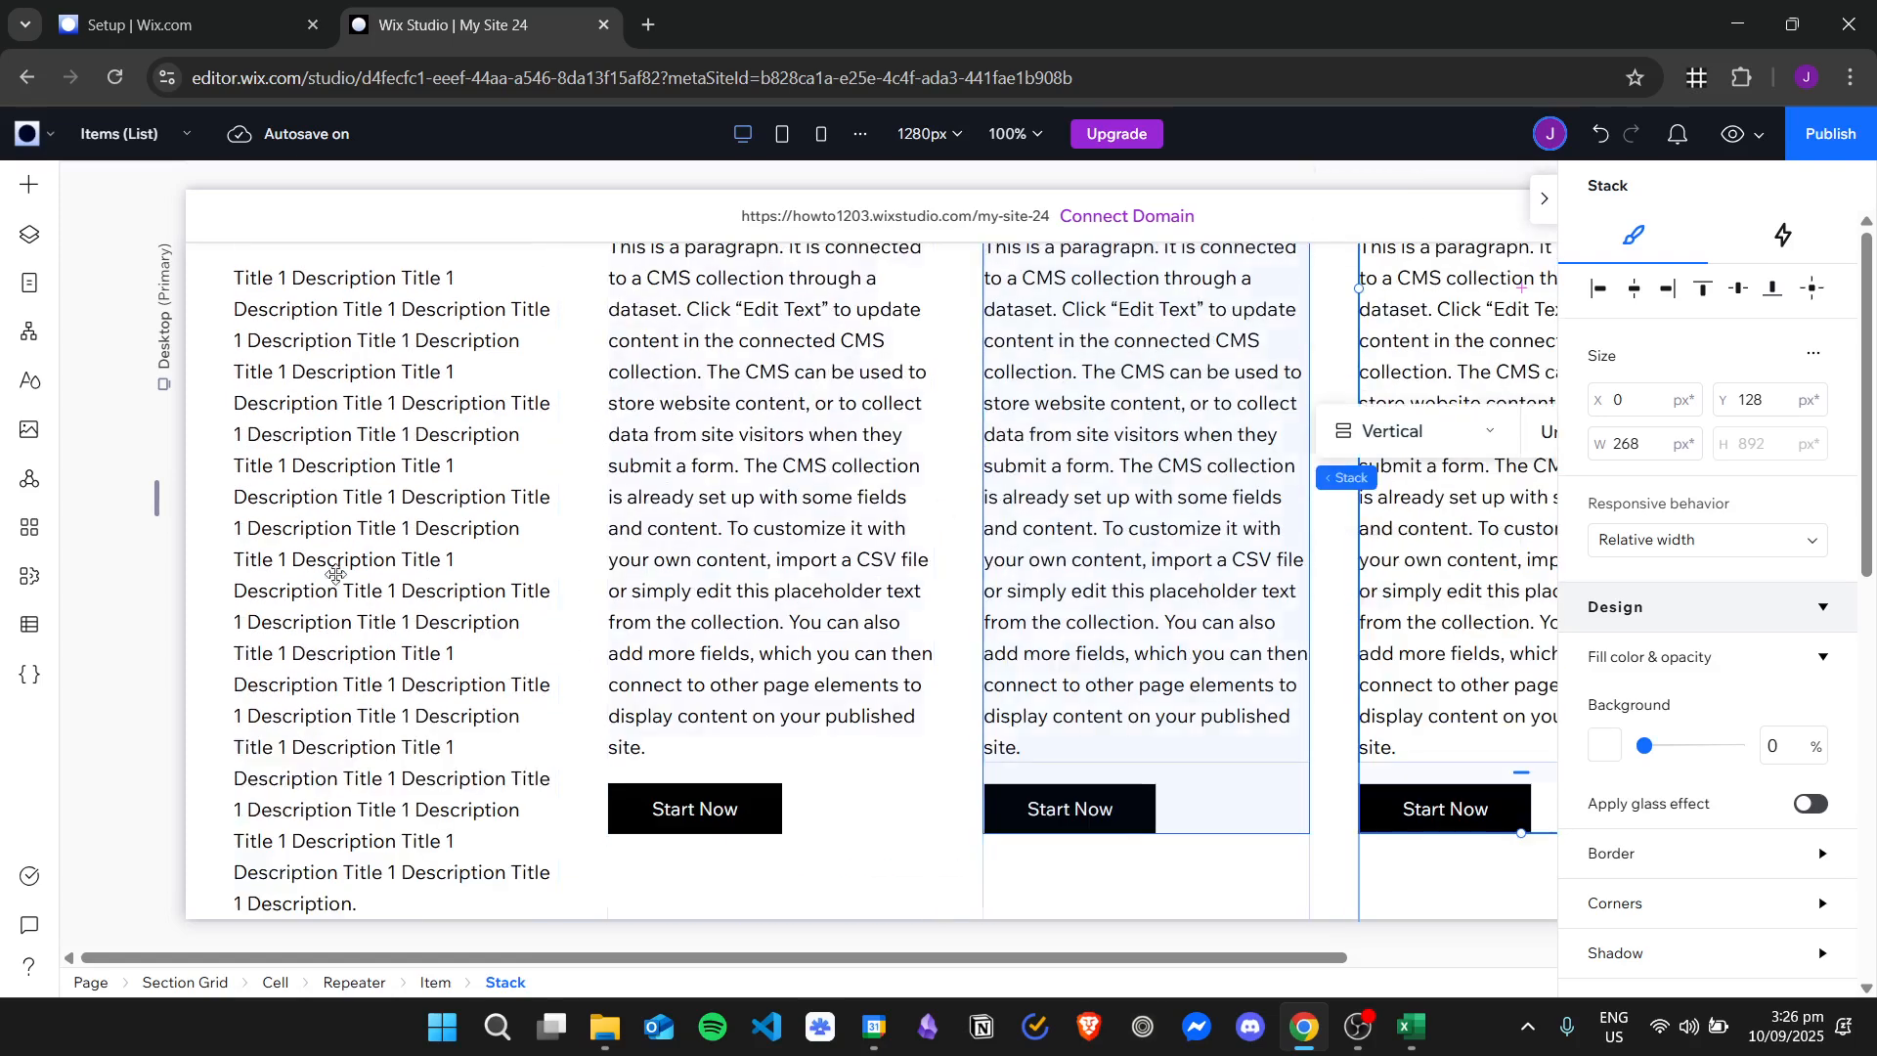
scroll(969, 596, up, 4)
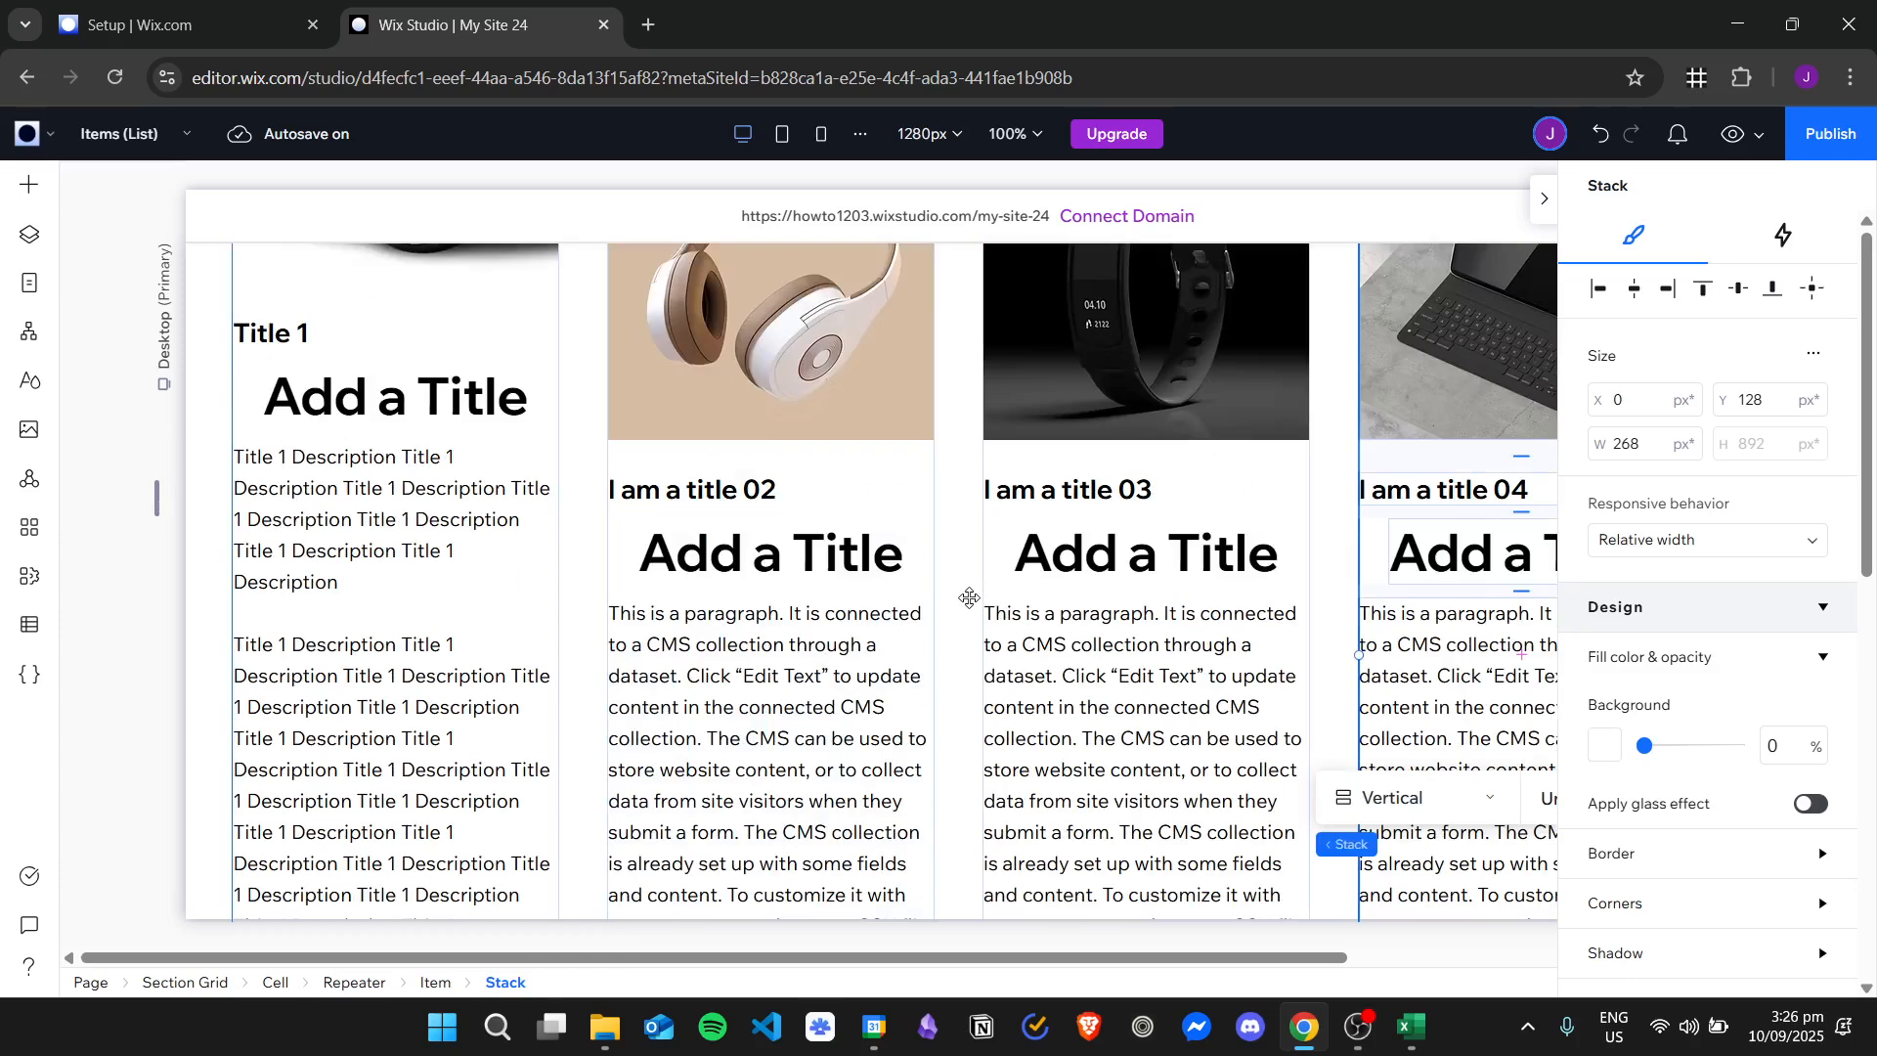
Connect the added title text in the first repeater card to the Created Date field.
scroll(410, 567, up, 1)
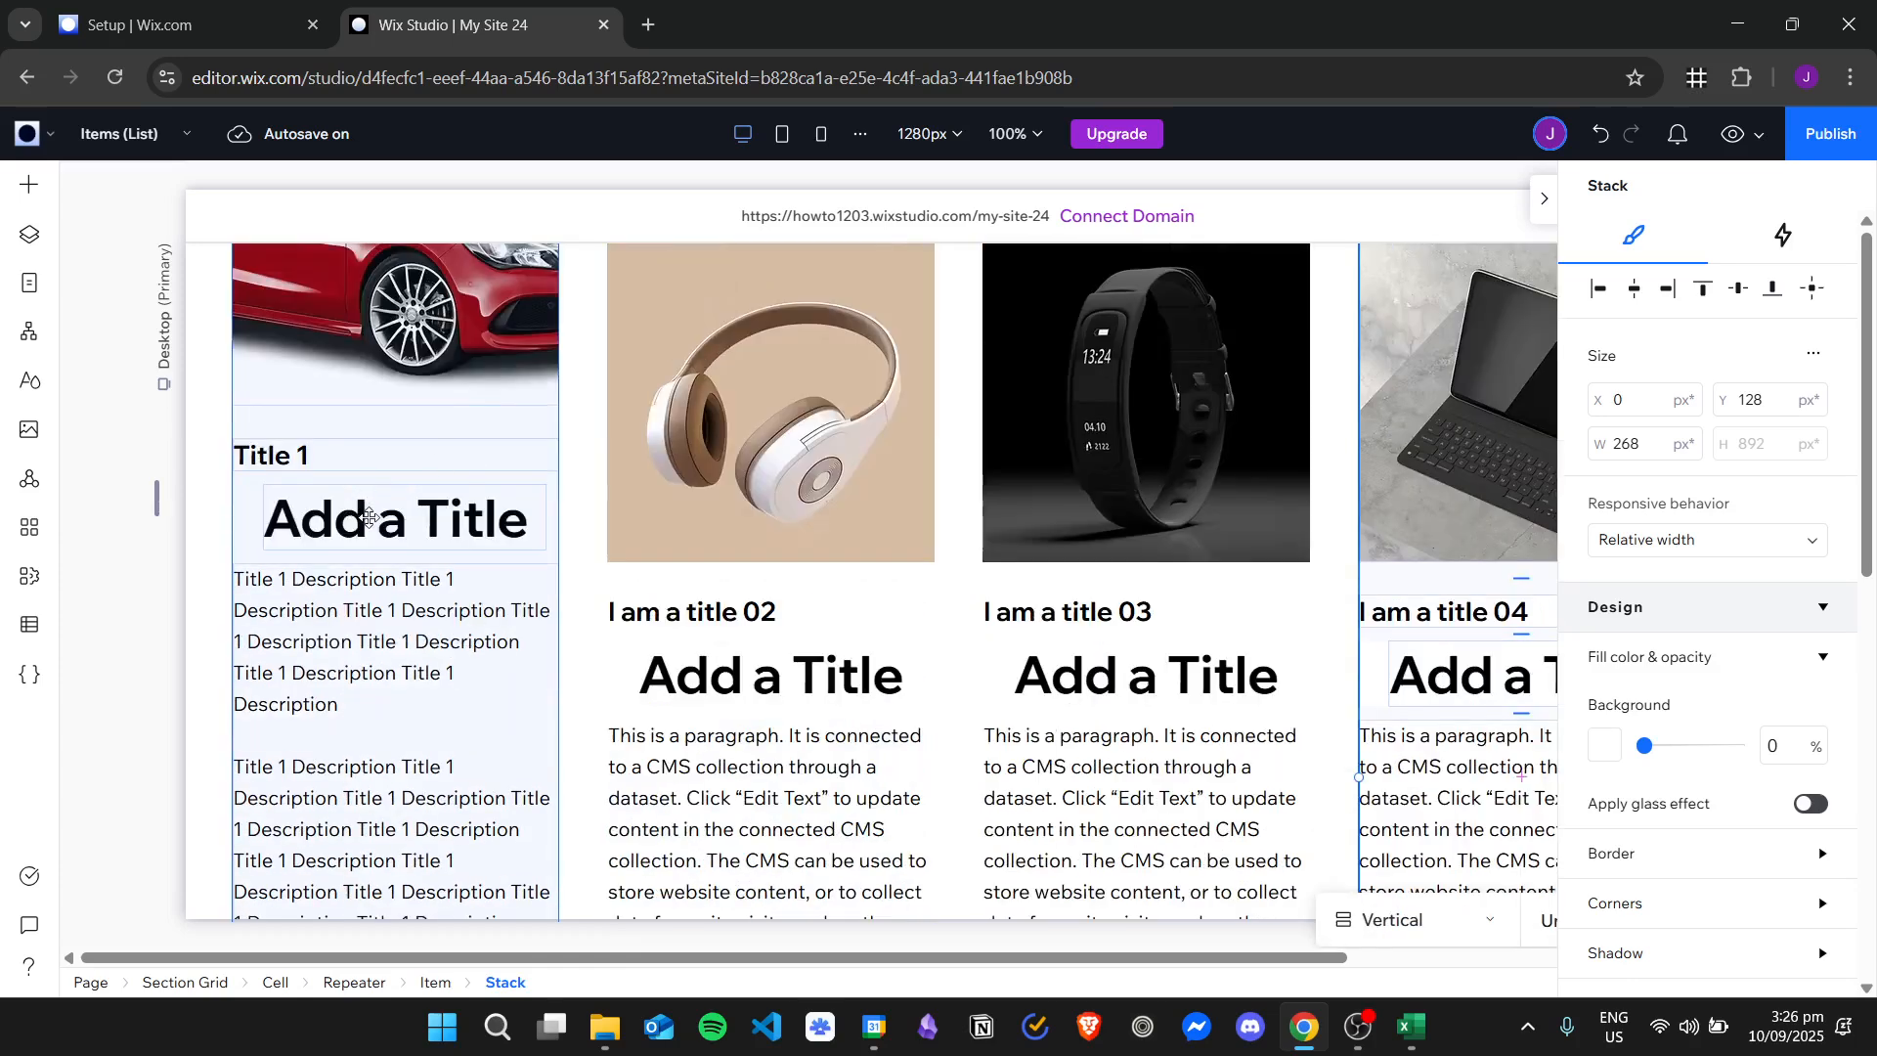
click(368, 518)
click(414, 528)
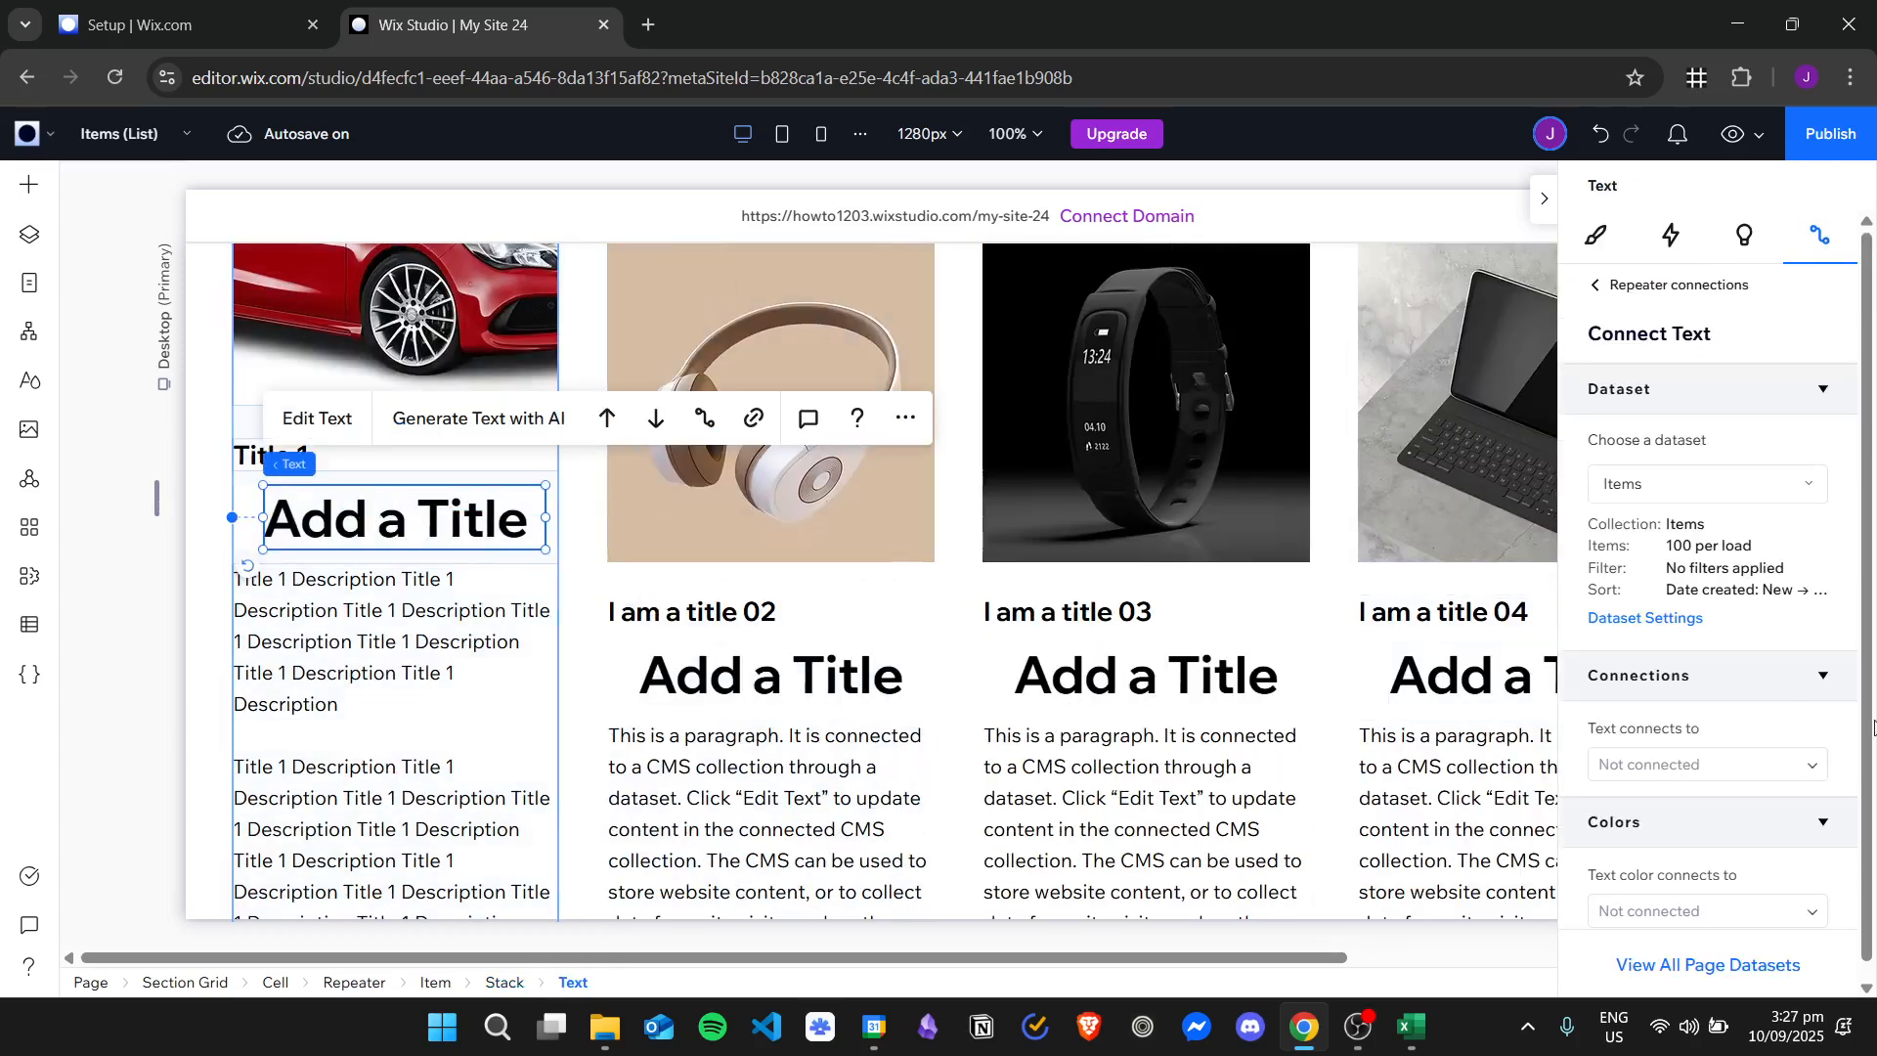
click(1723, 751)
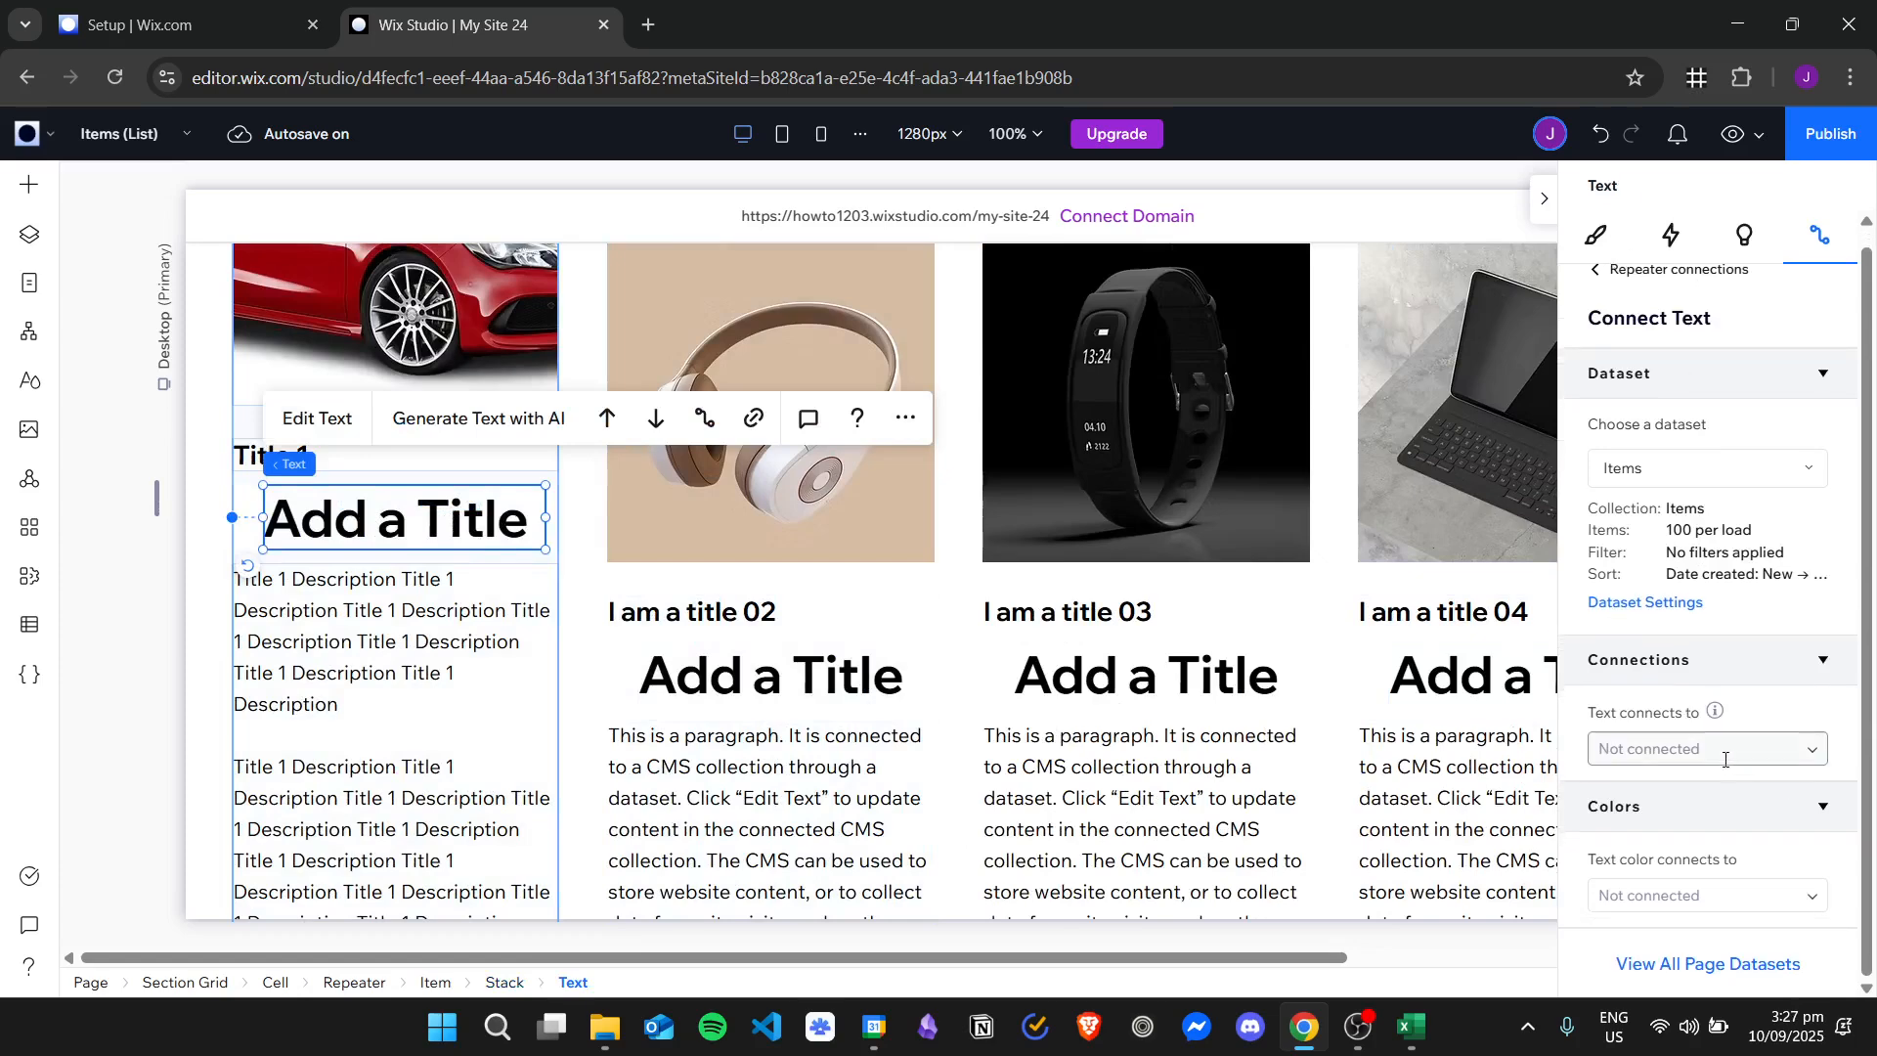
scroll(1725, 909, down, 1)
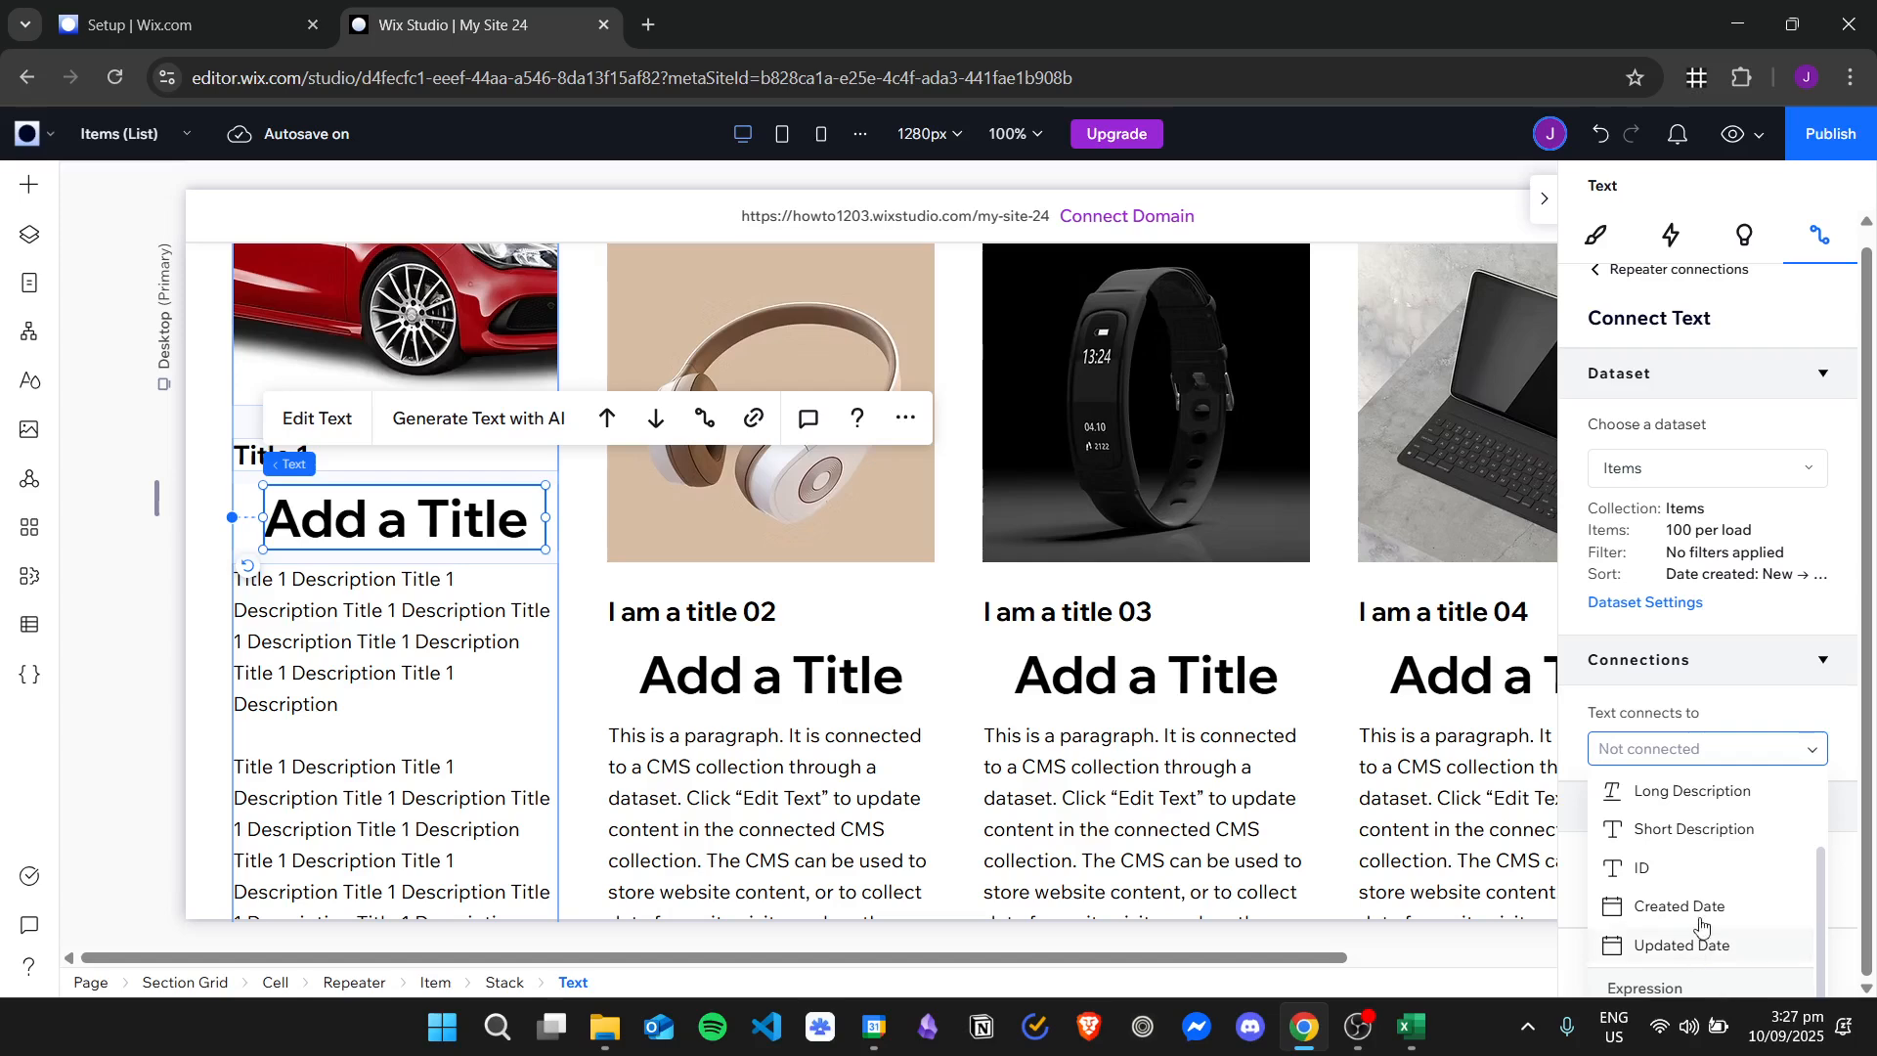
click(1679, 907)
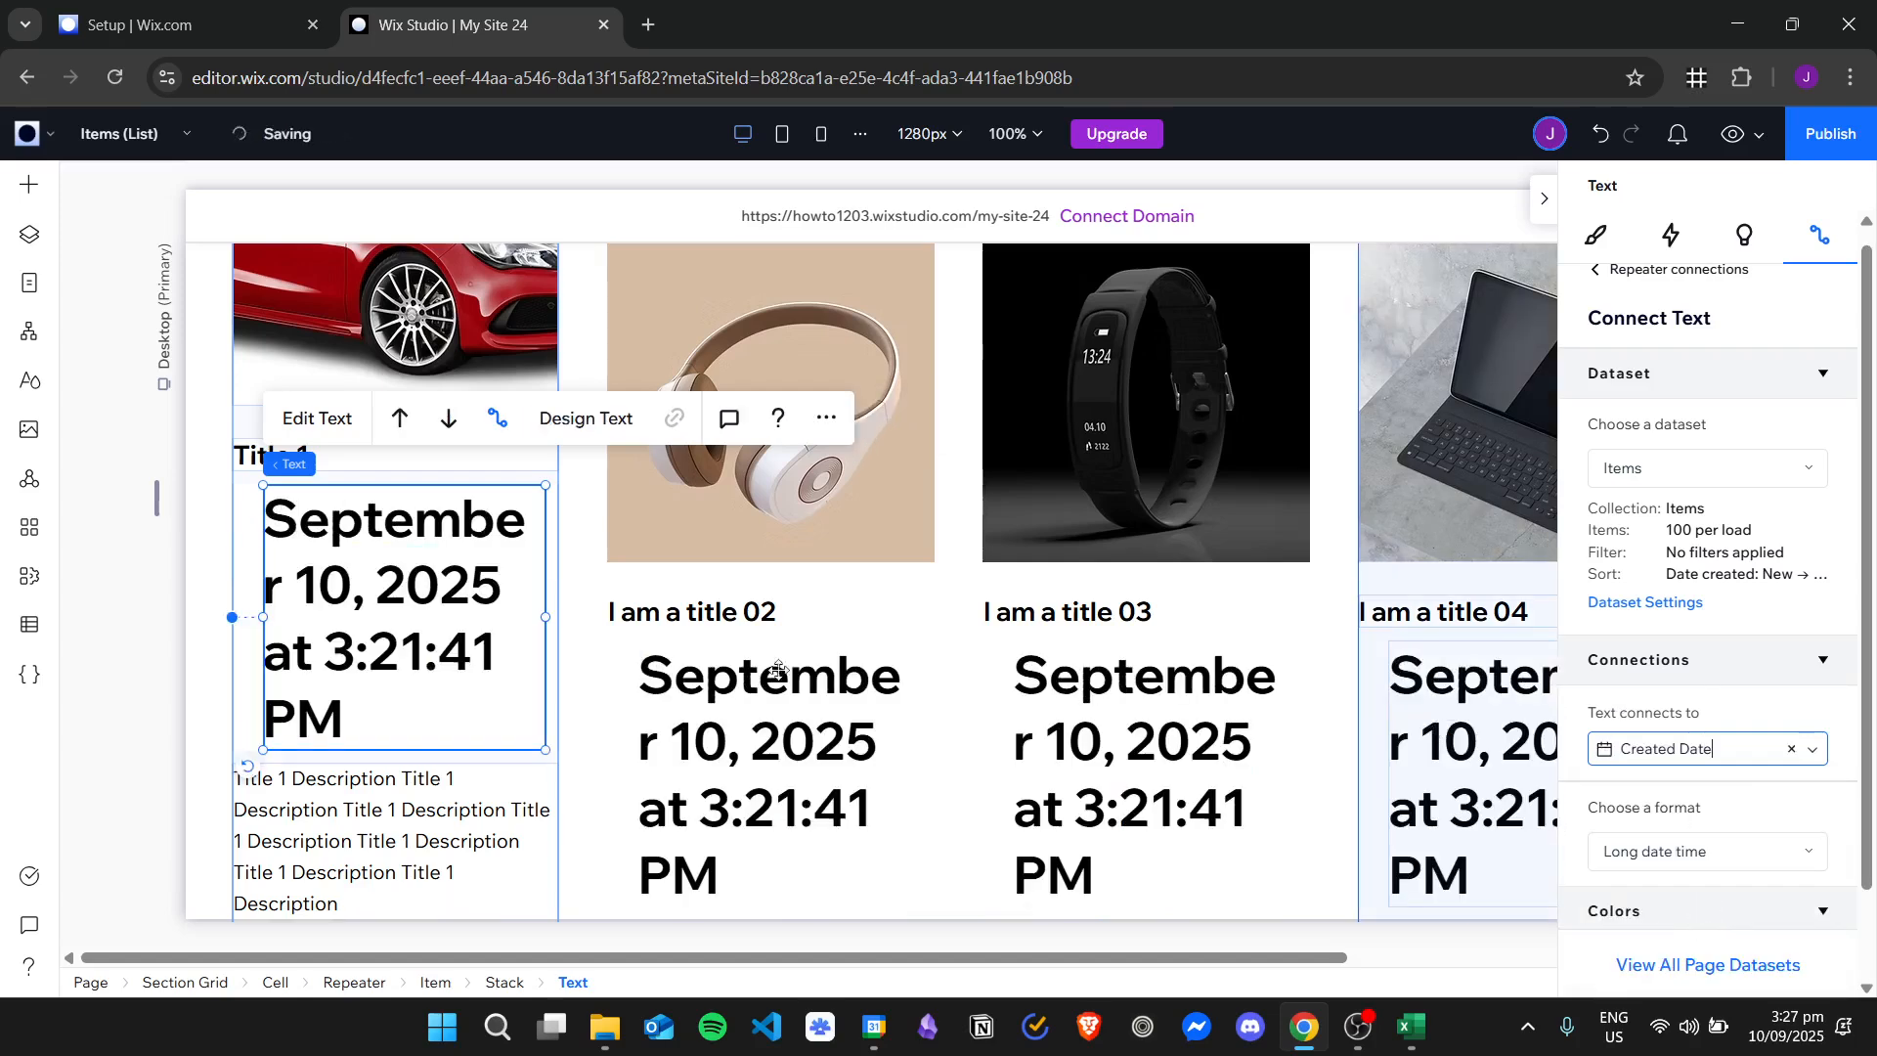
click(798, 733)
click(423, 601)
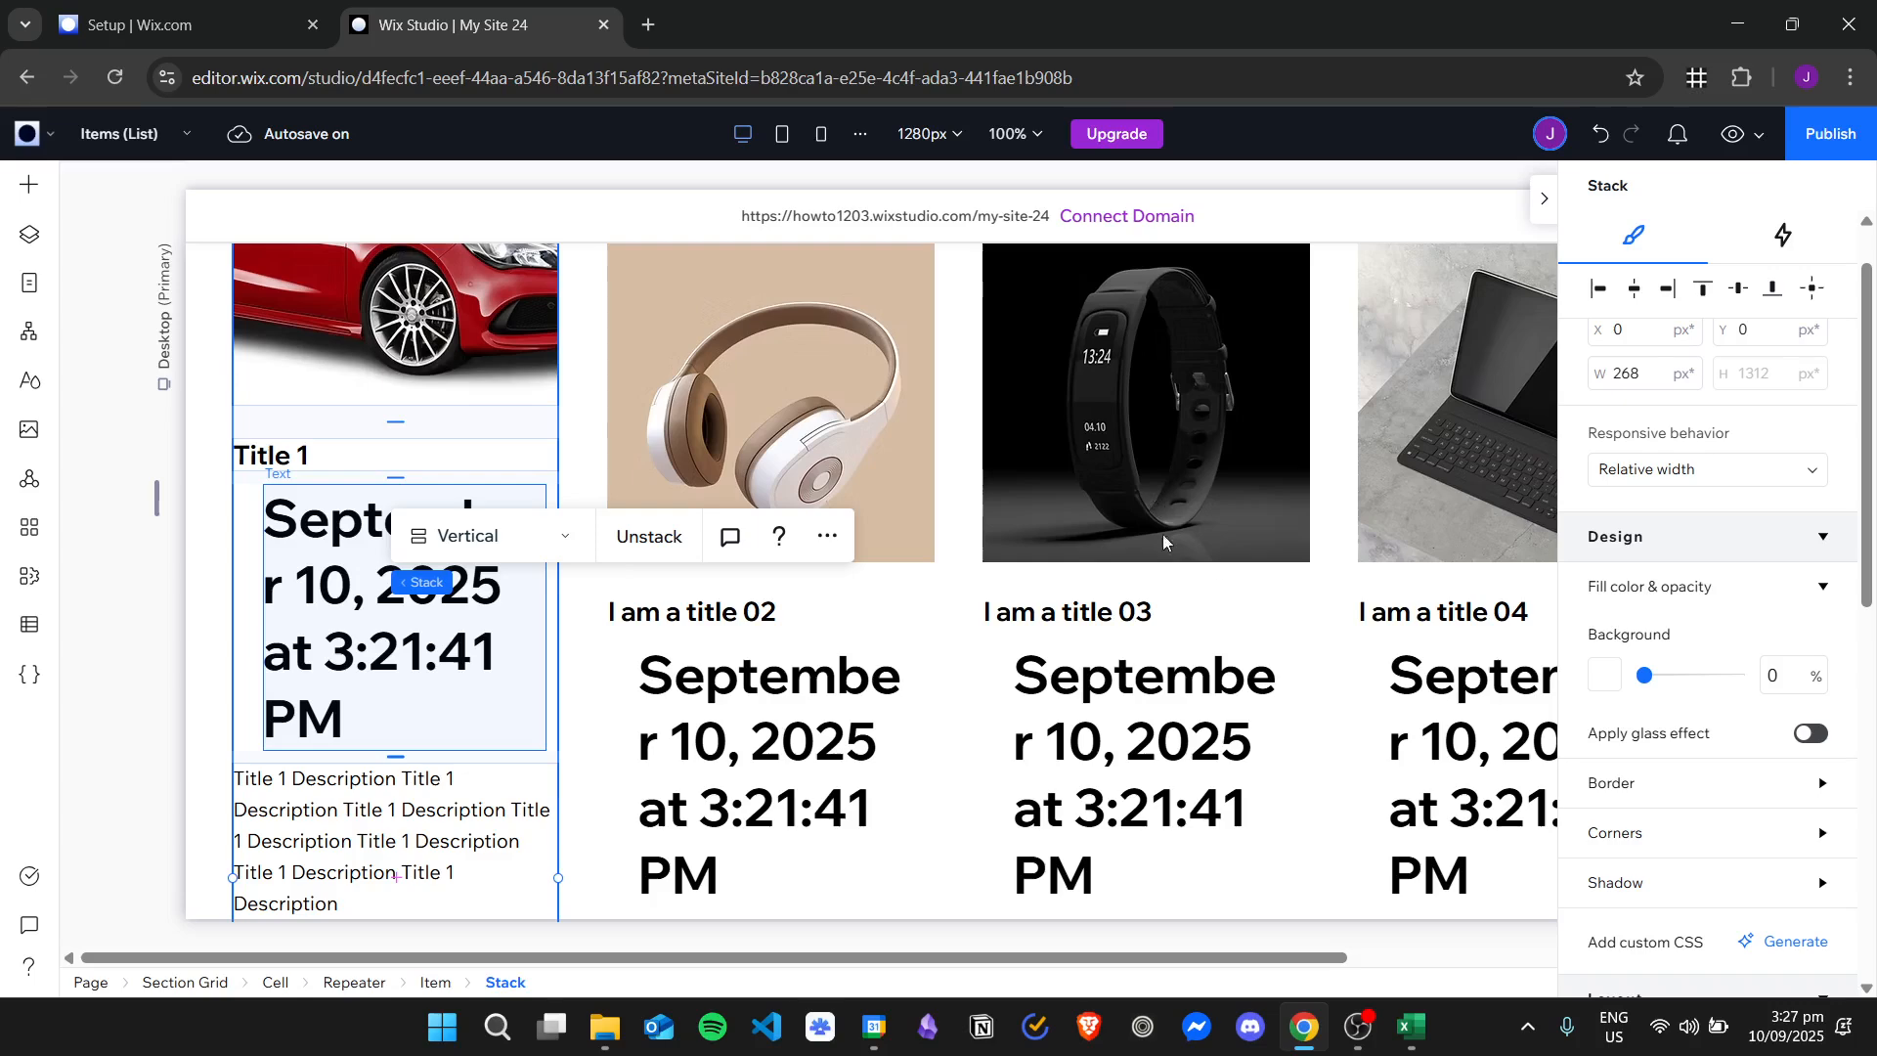
scroll(1695, 581, down, 1)
scroll(1696, 582, down, 5)
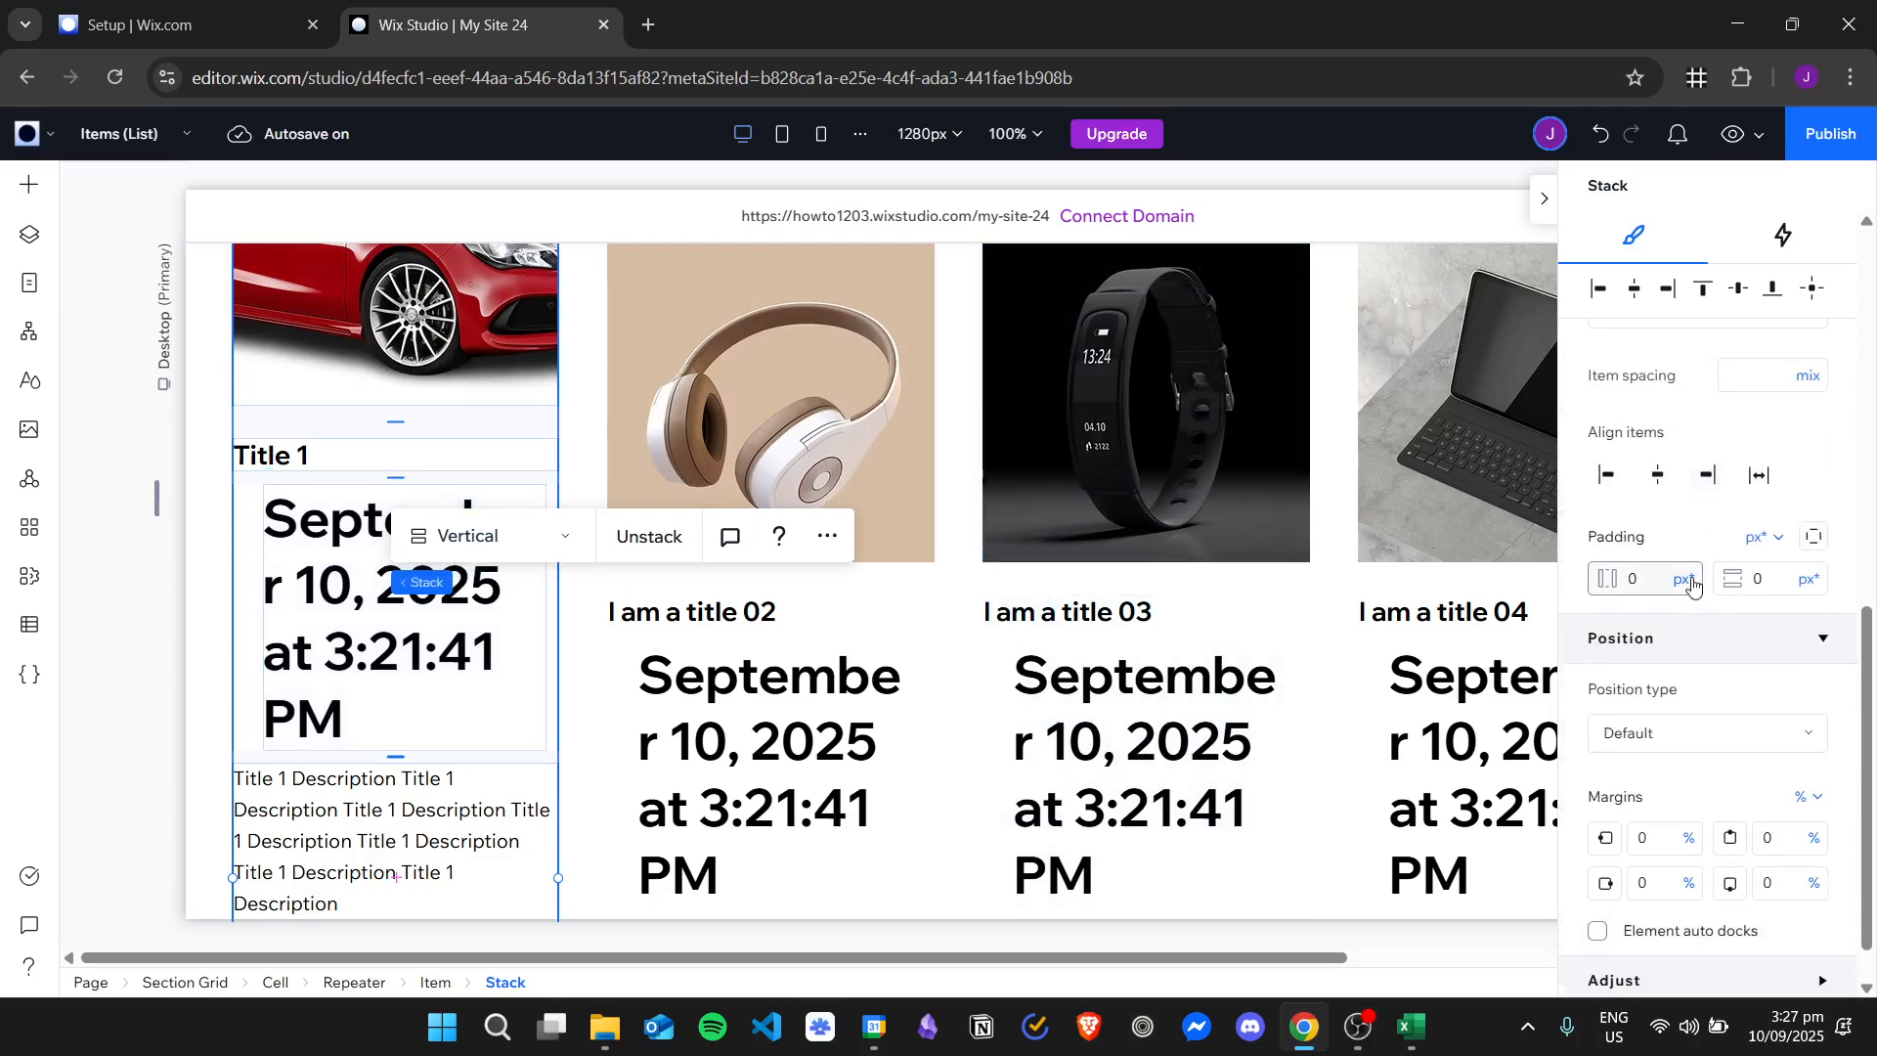
scroll(1711, 738, up, 7)
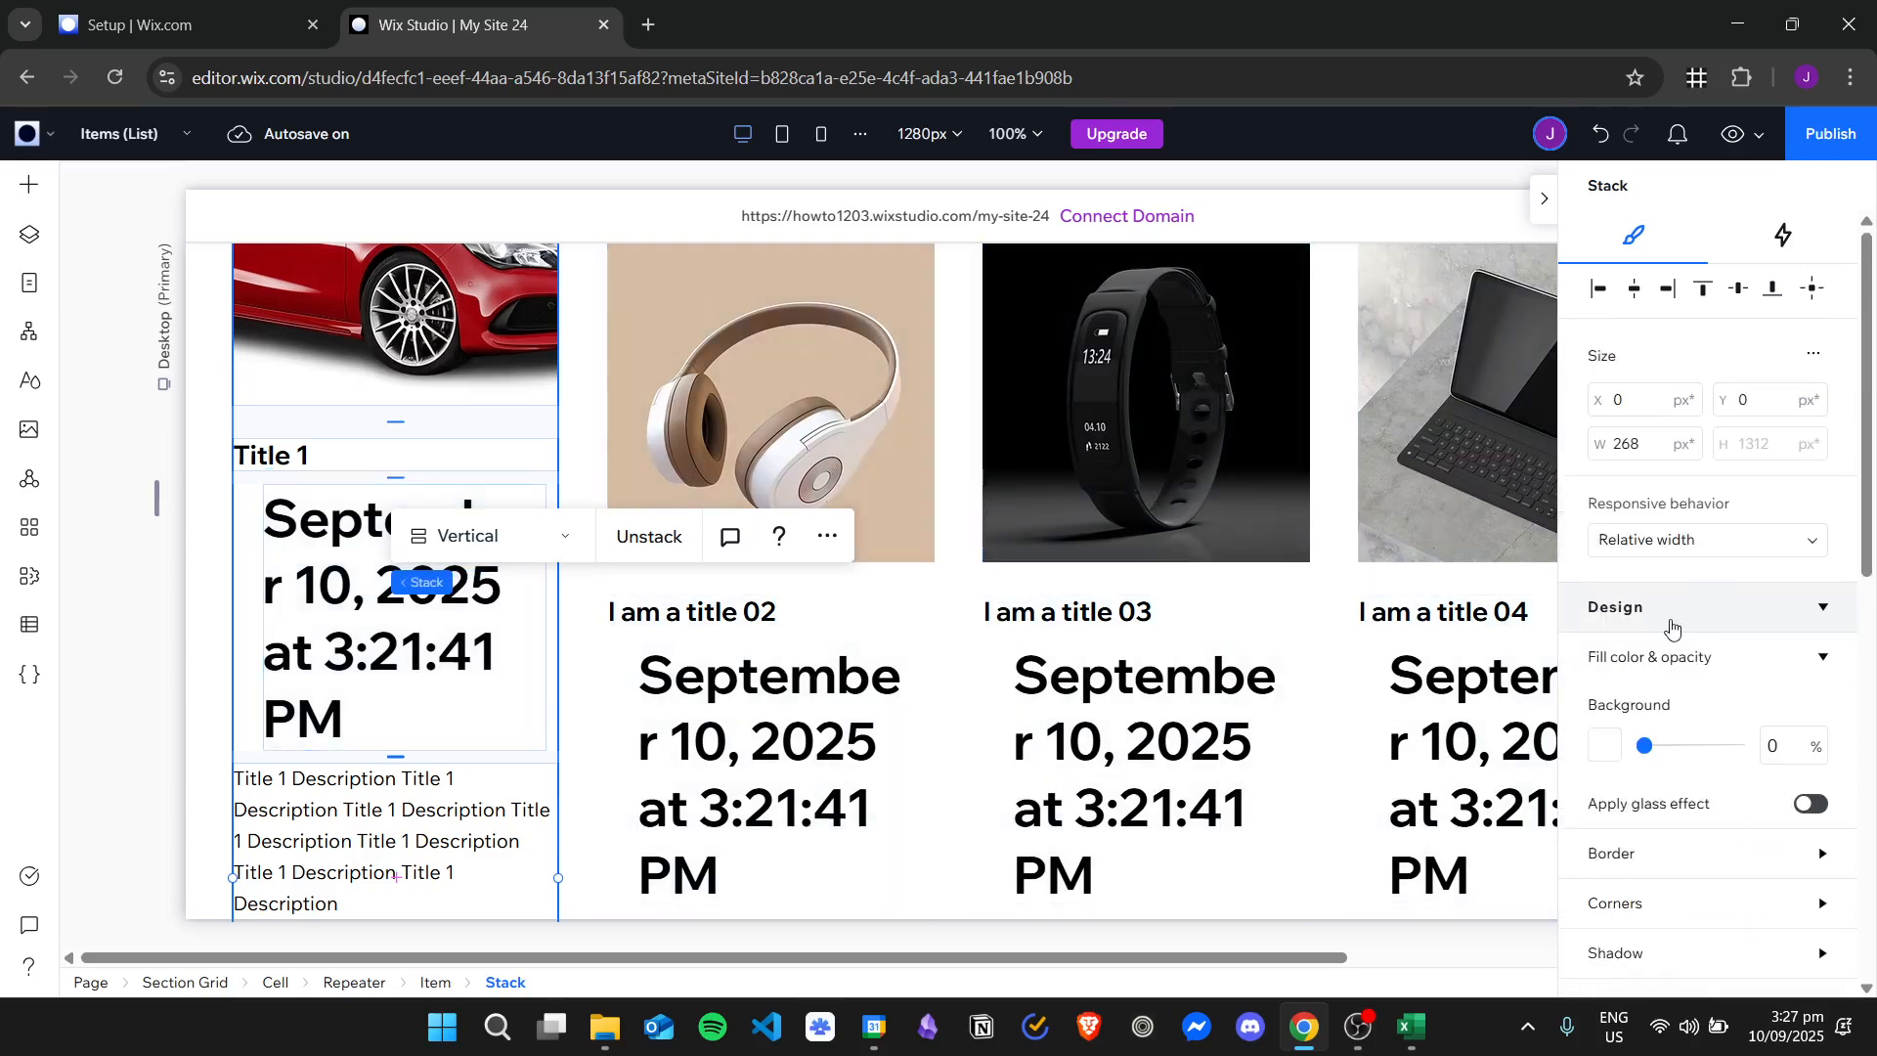
scroll(1705, 502, down, 5)
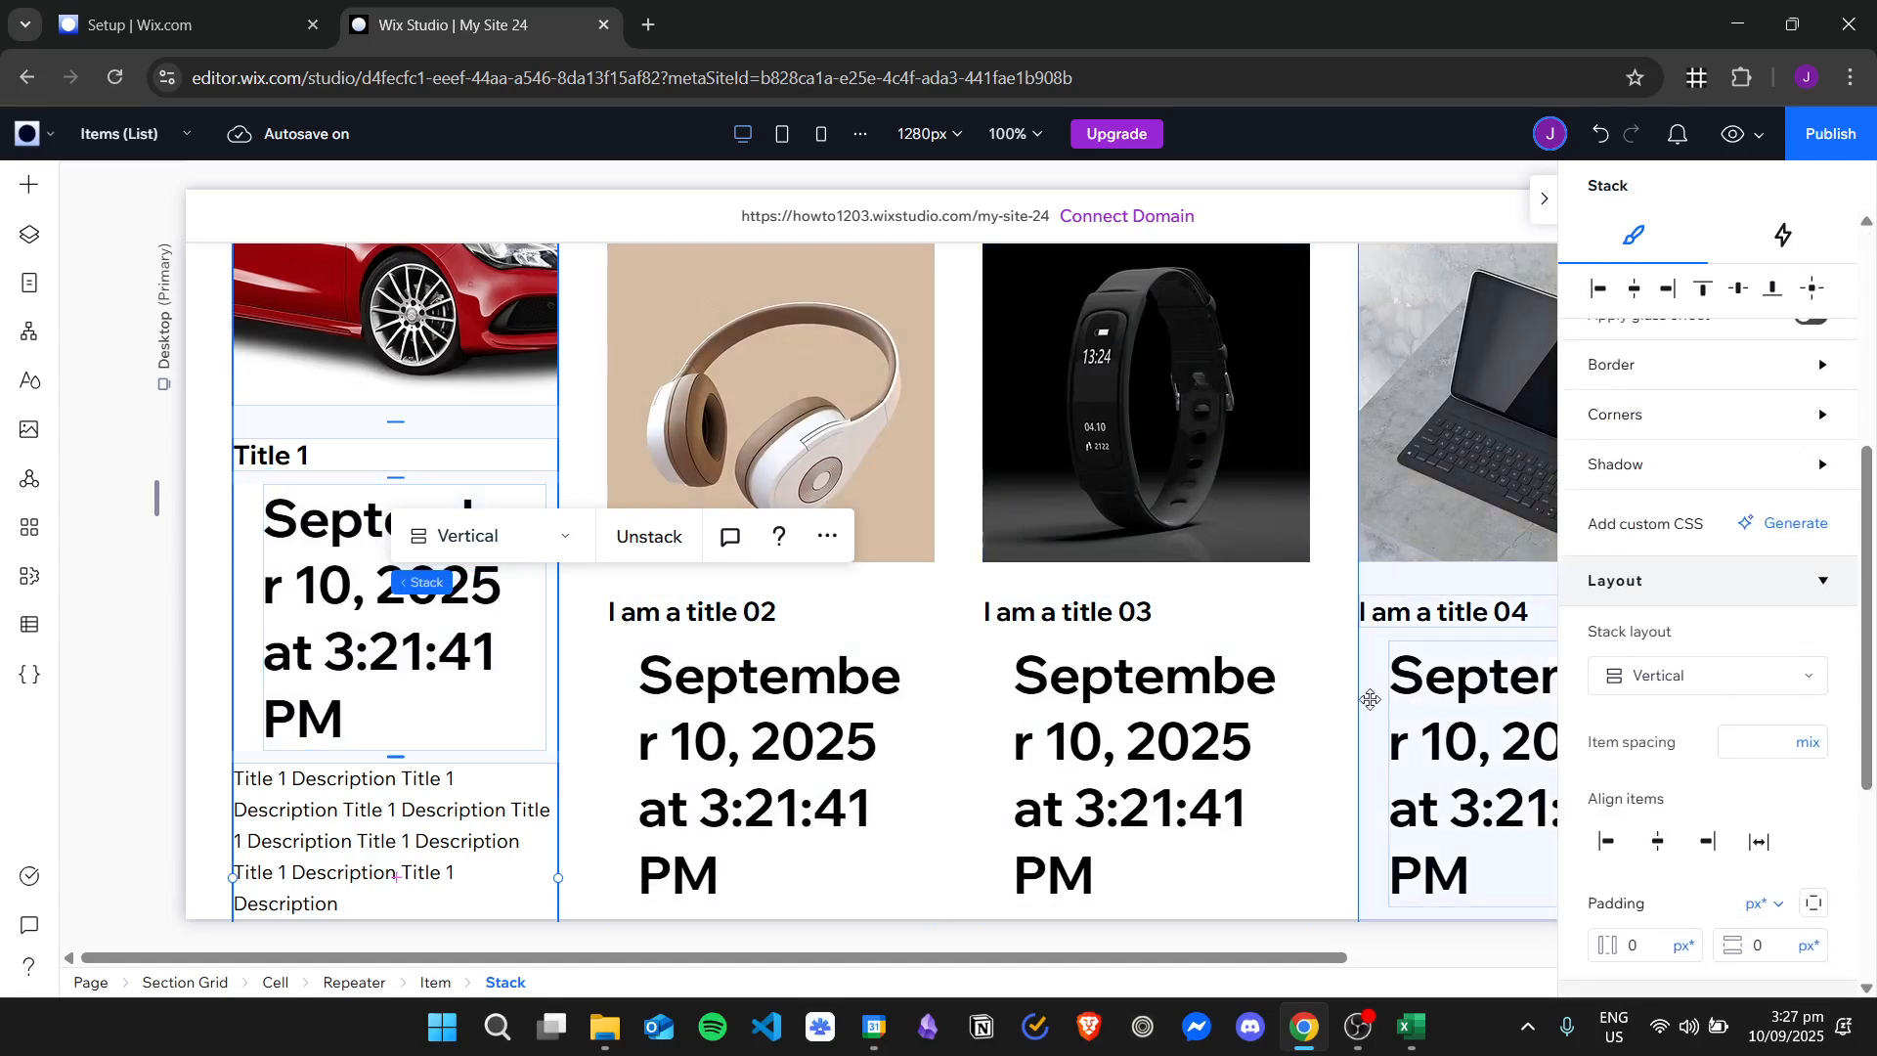
Set the created date text's style to Heading 6 and its font size to 12 px.
click(427, 626)
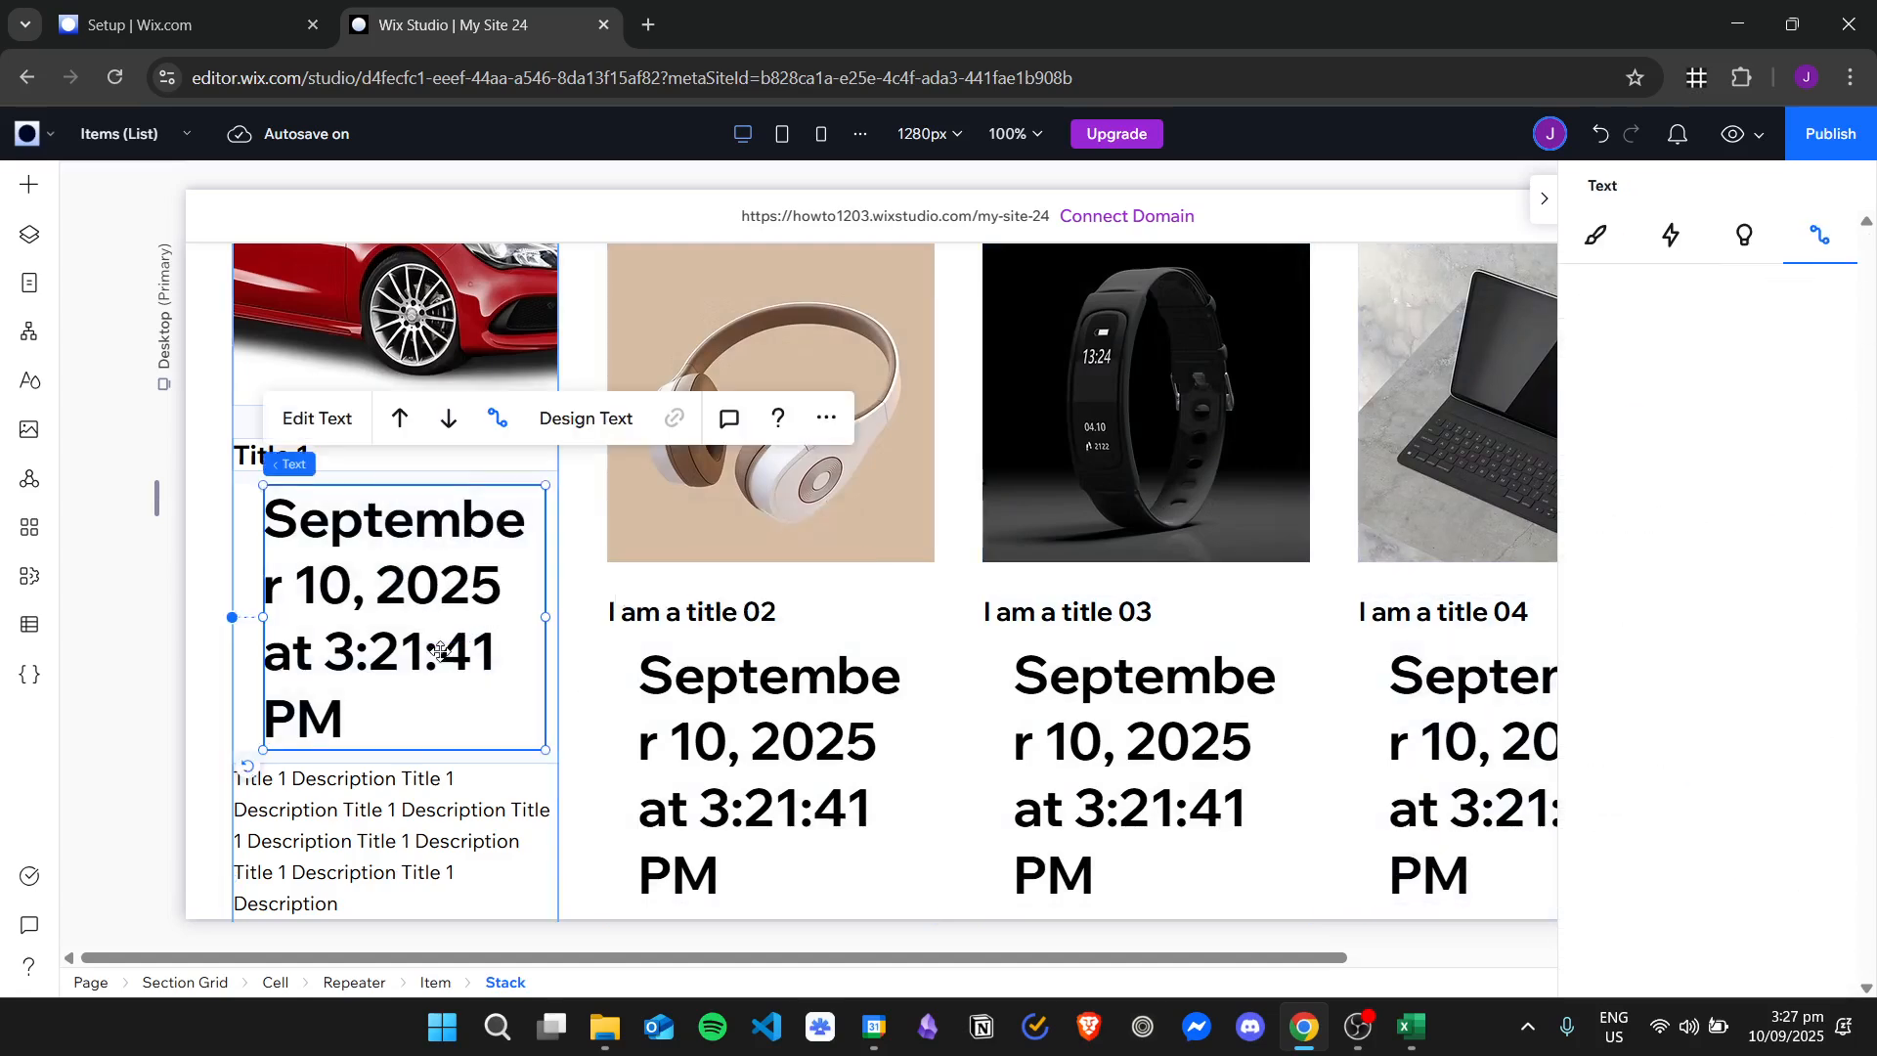
click(1599, 236)
scroll(1563, 557, down, 1)
click(1681, 418)
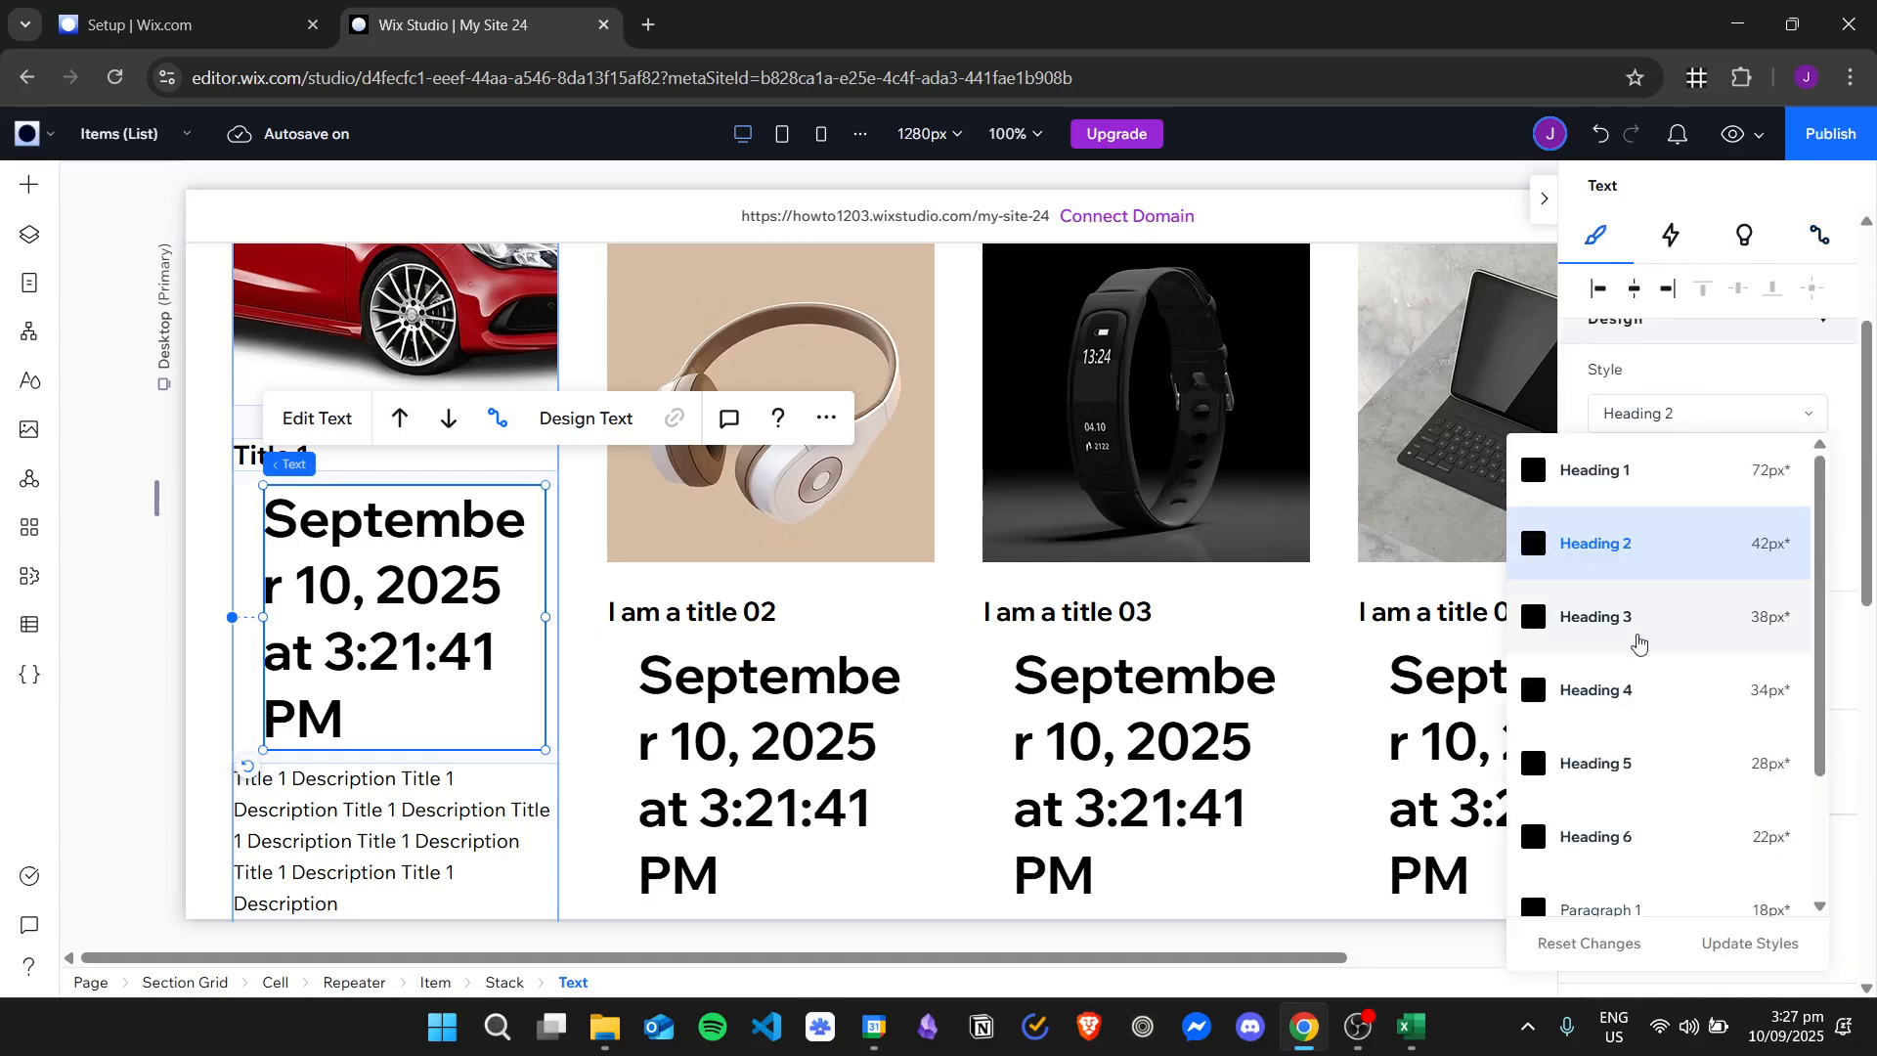
scroll(1659, 754, down, 2)
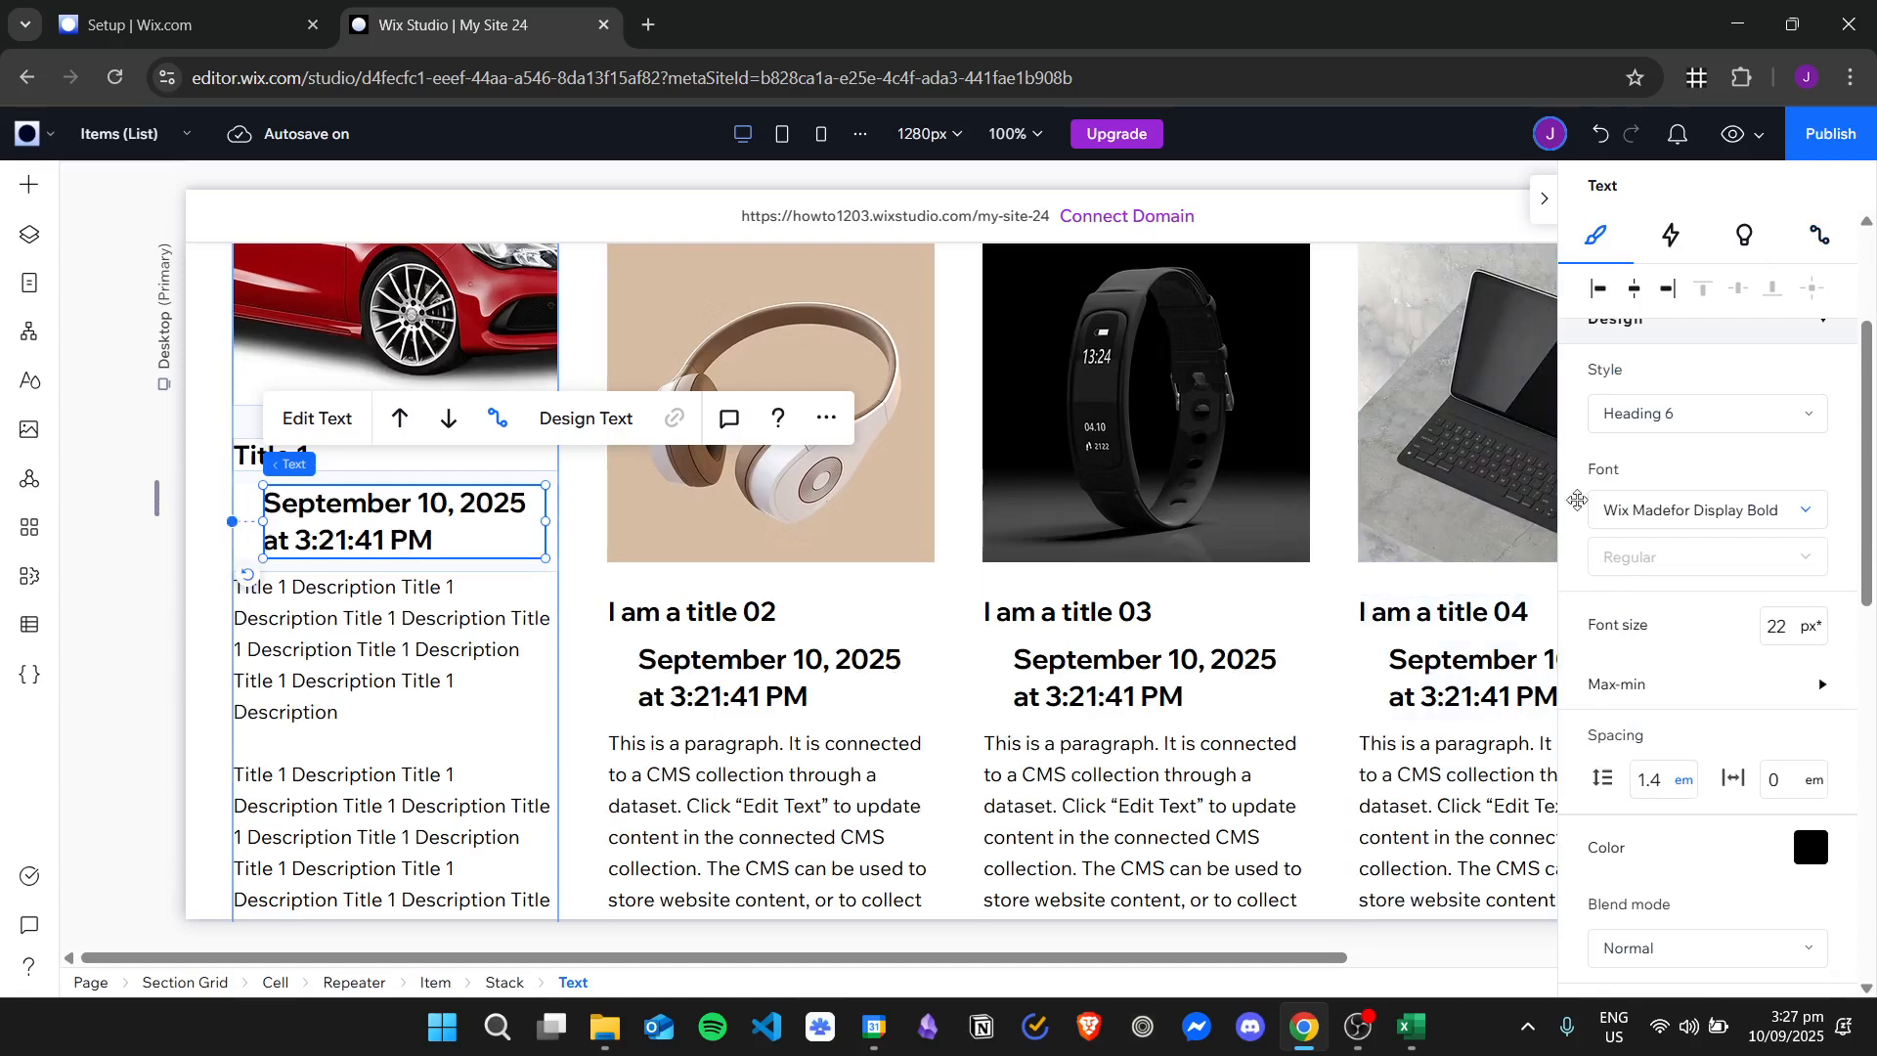
click(1779, 625)
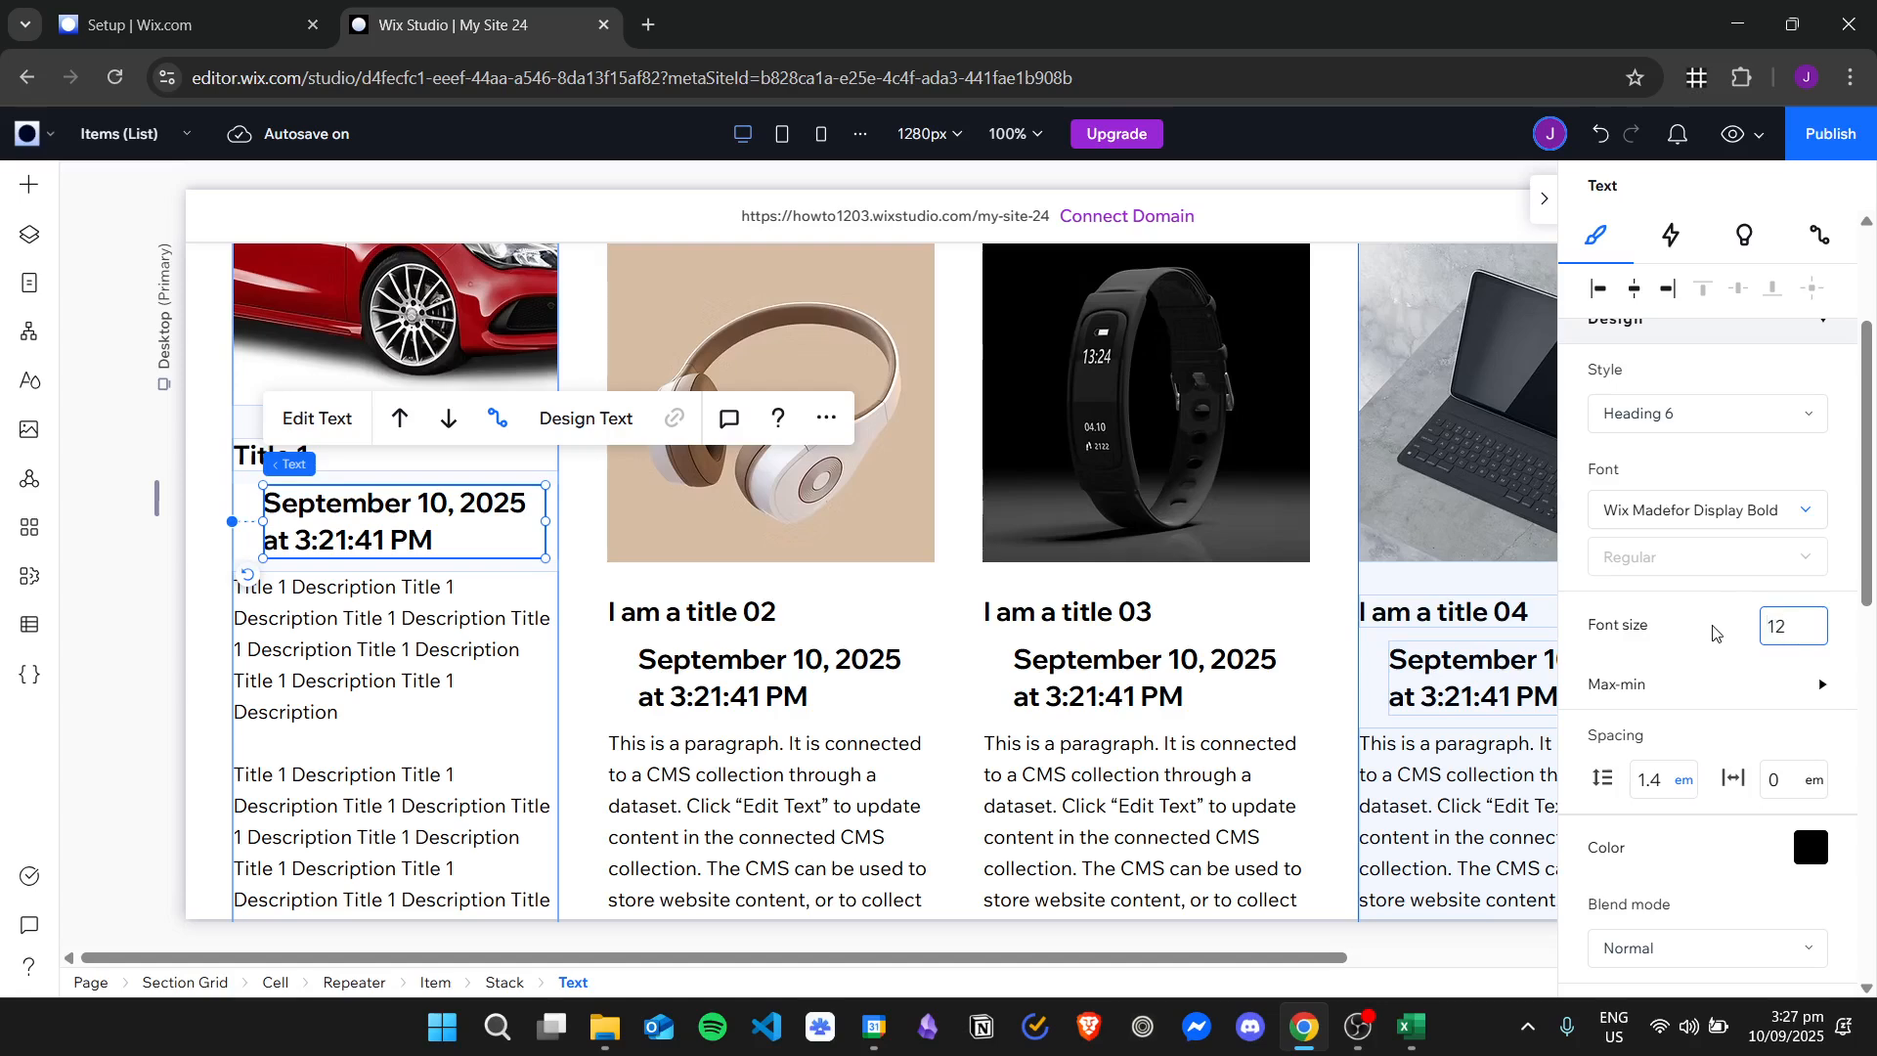
text(12)
key(Return)
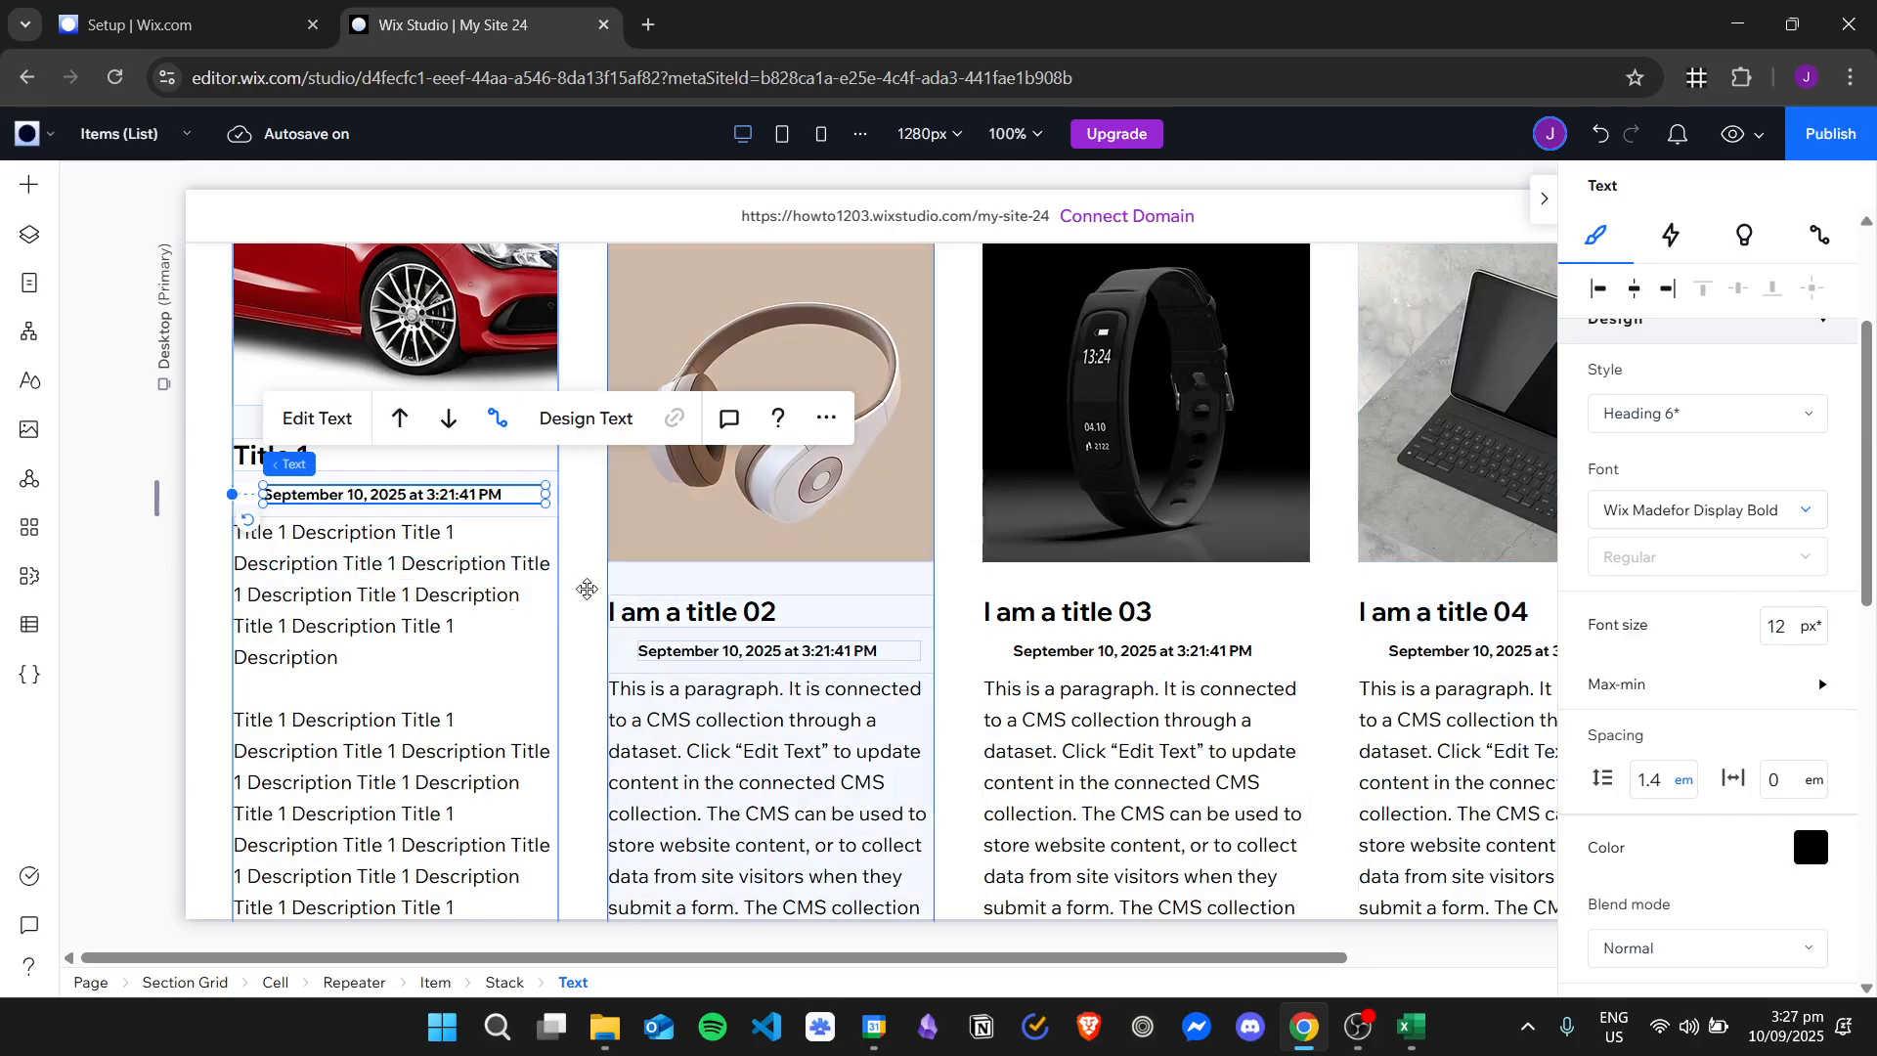
Examine the created date, title, description and button across all four repeater cards with the properties inspector collapsed.
click(583, 584)
scroll(957, 589, down, 5)
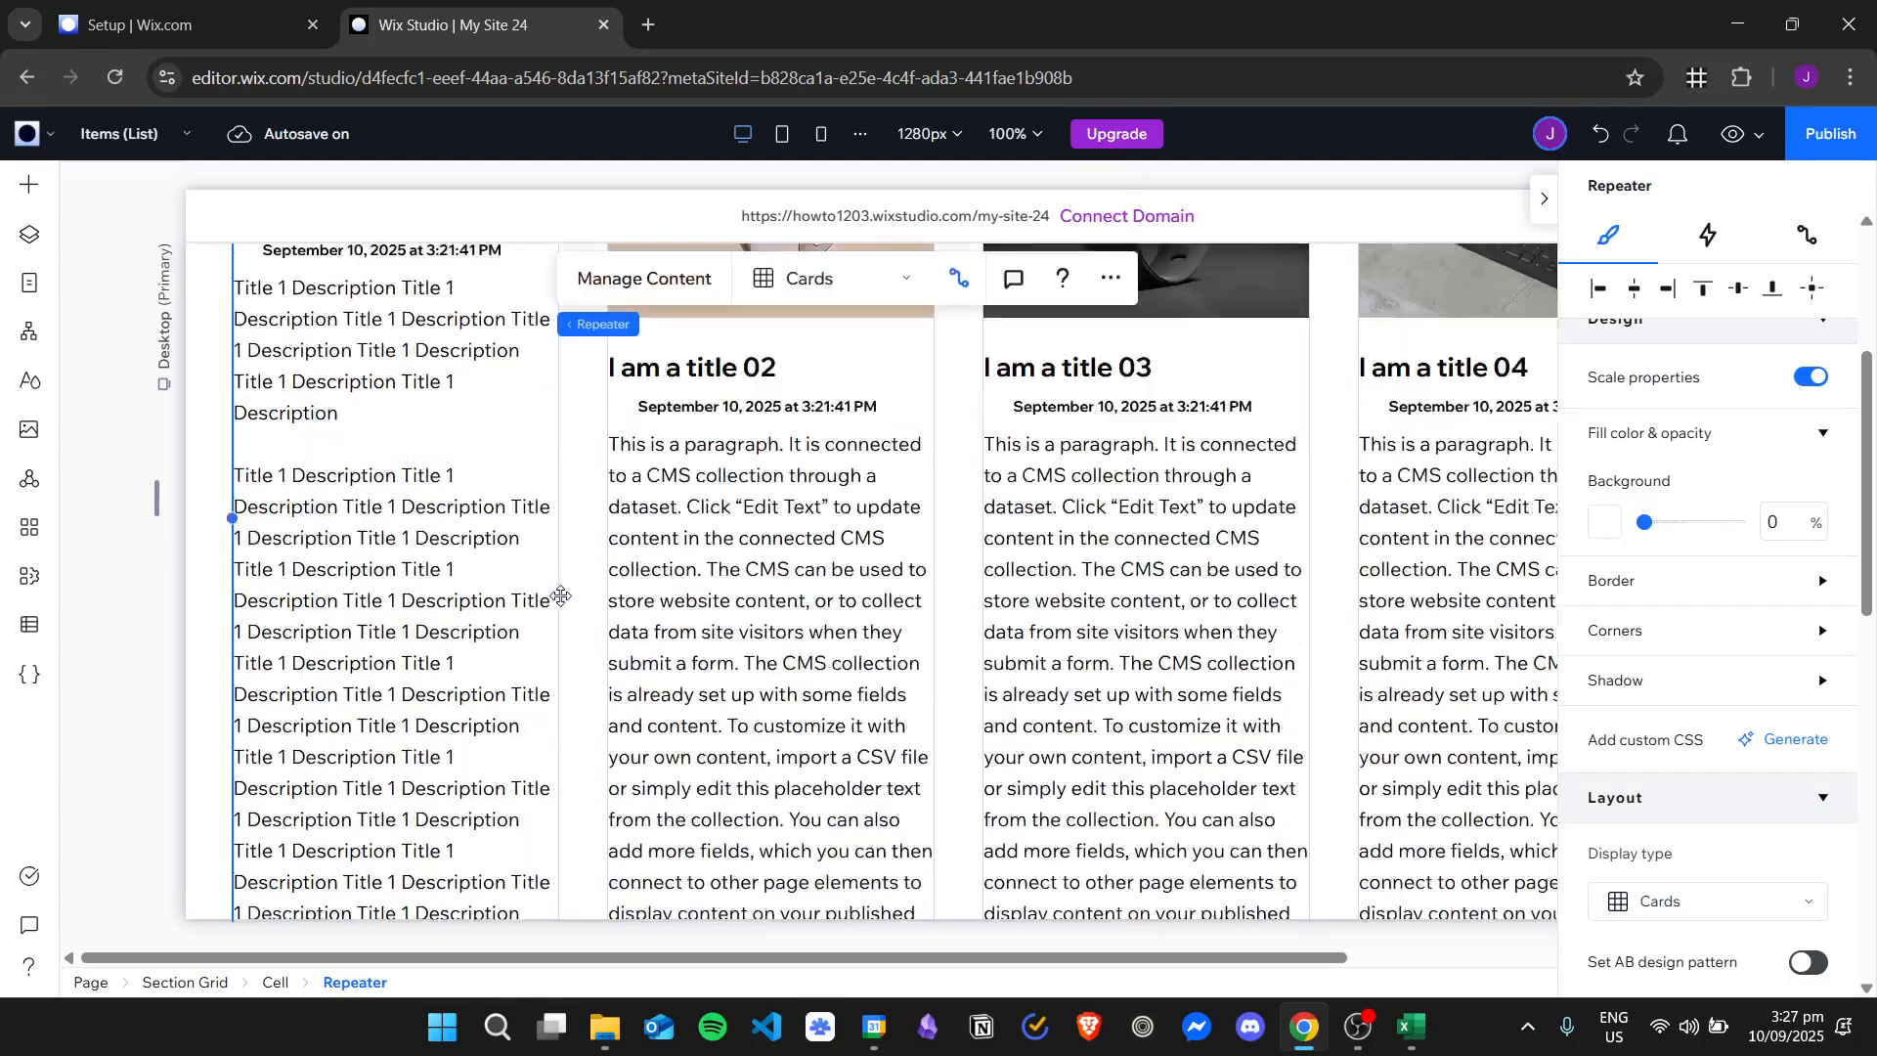
scroll(956, 588, up, 6)
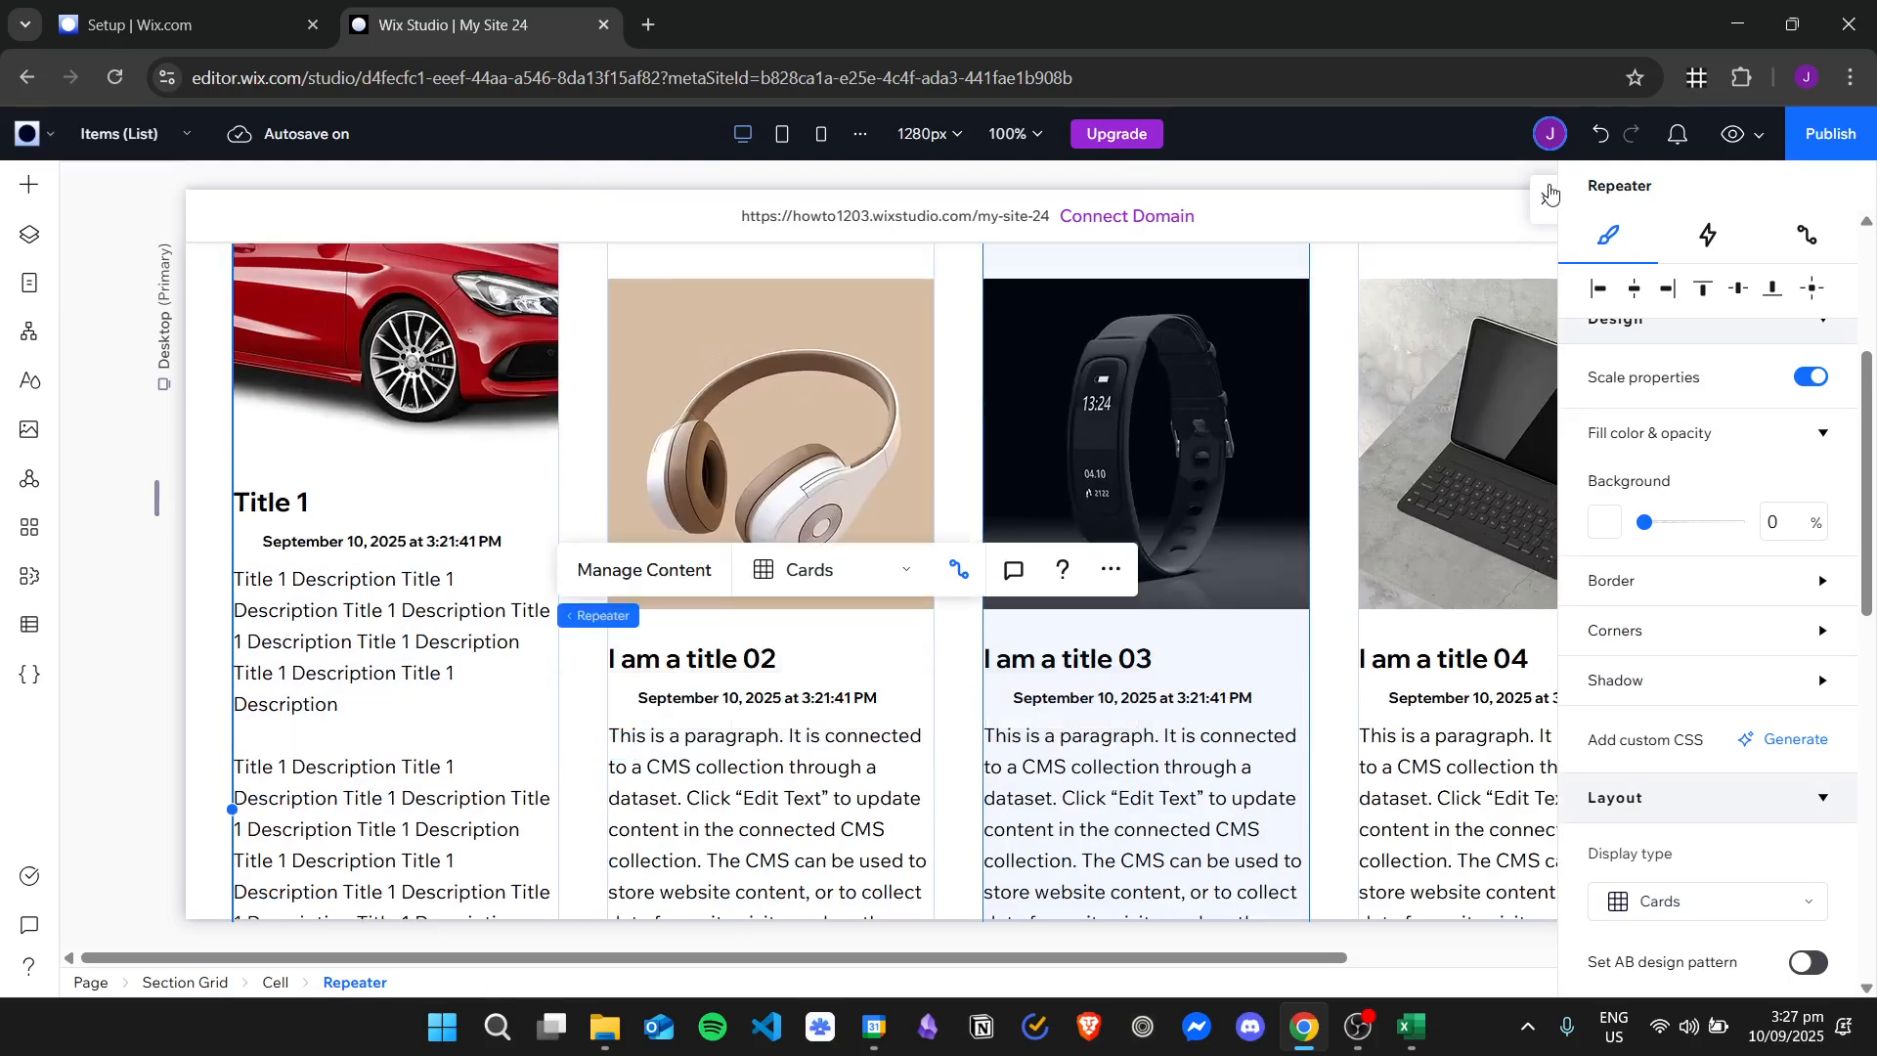
click(1548, 194)
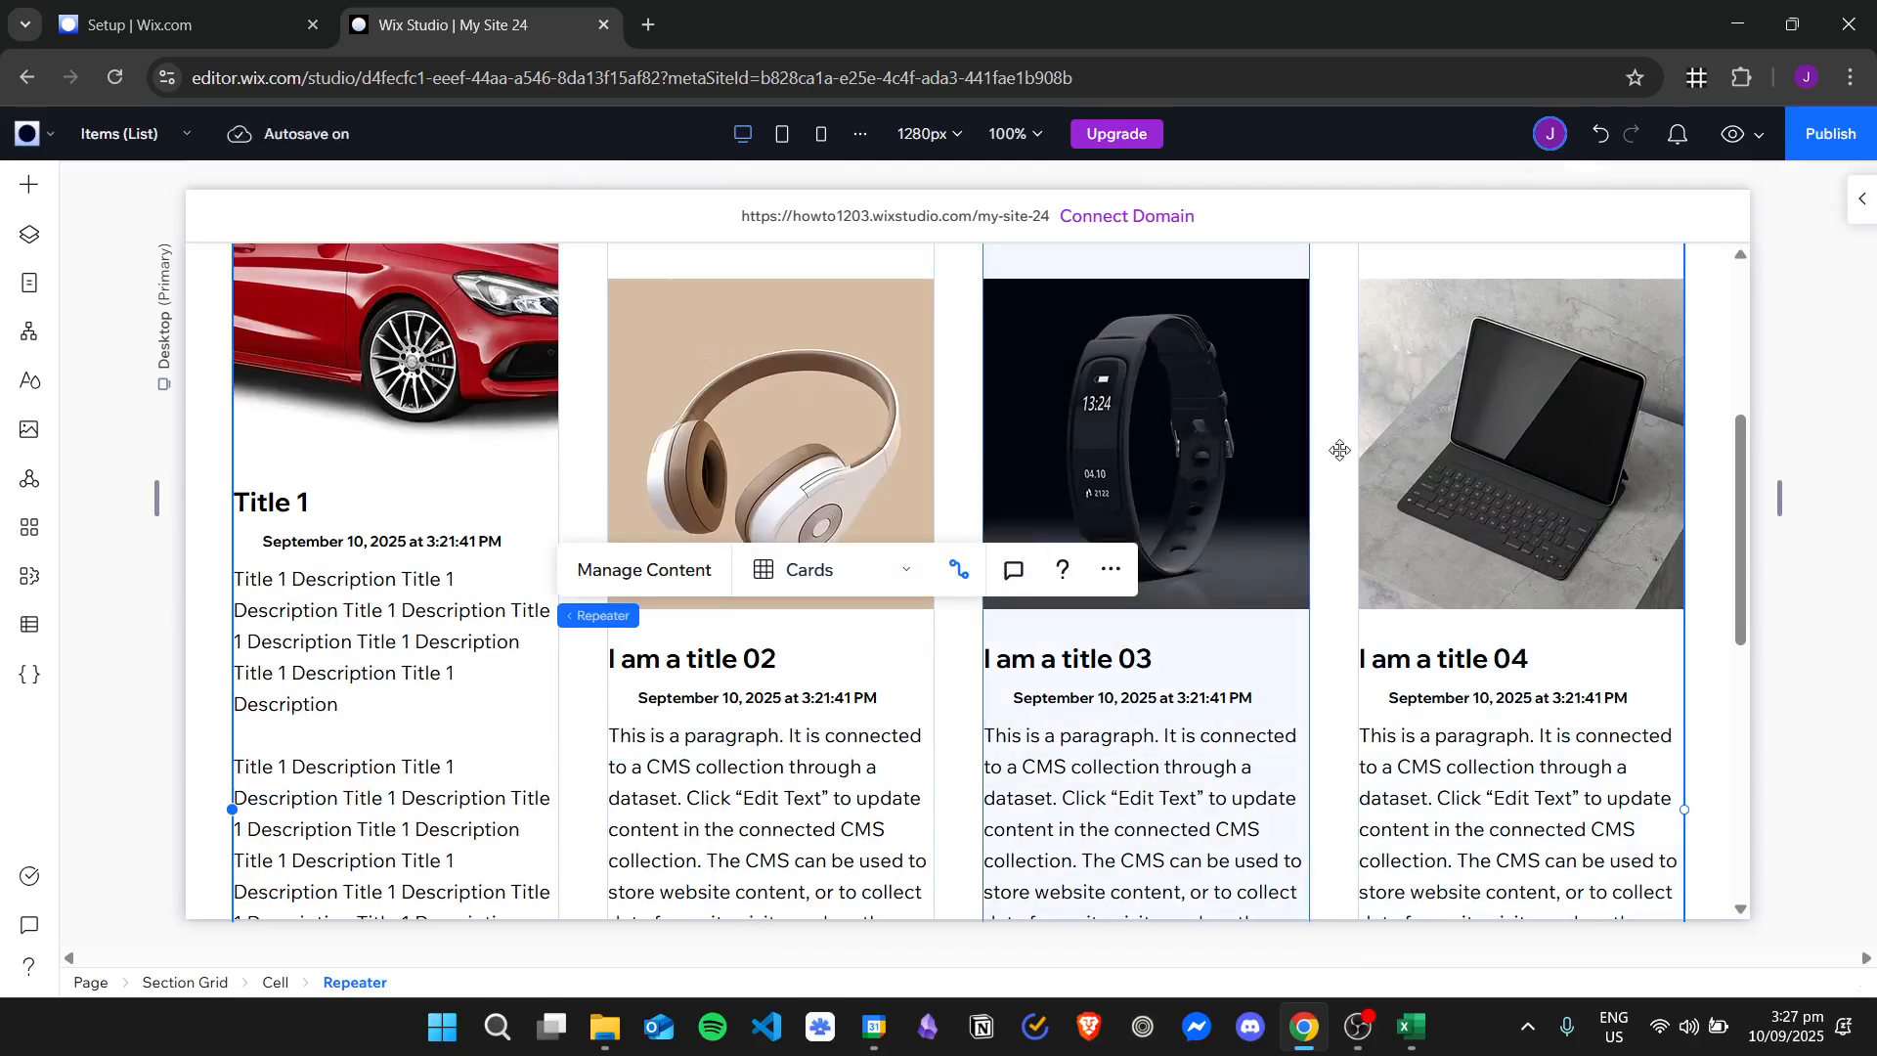
scroll(1339, 449, up, 5)
scroll(1339, 449, down, 4)
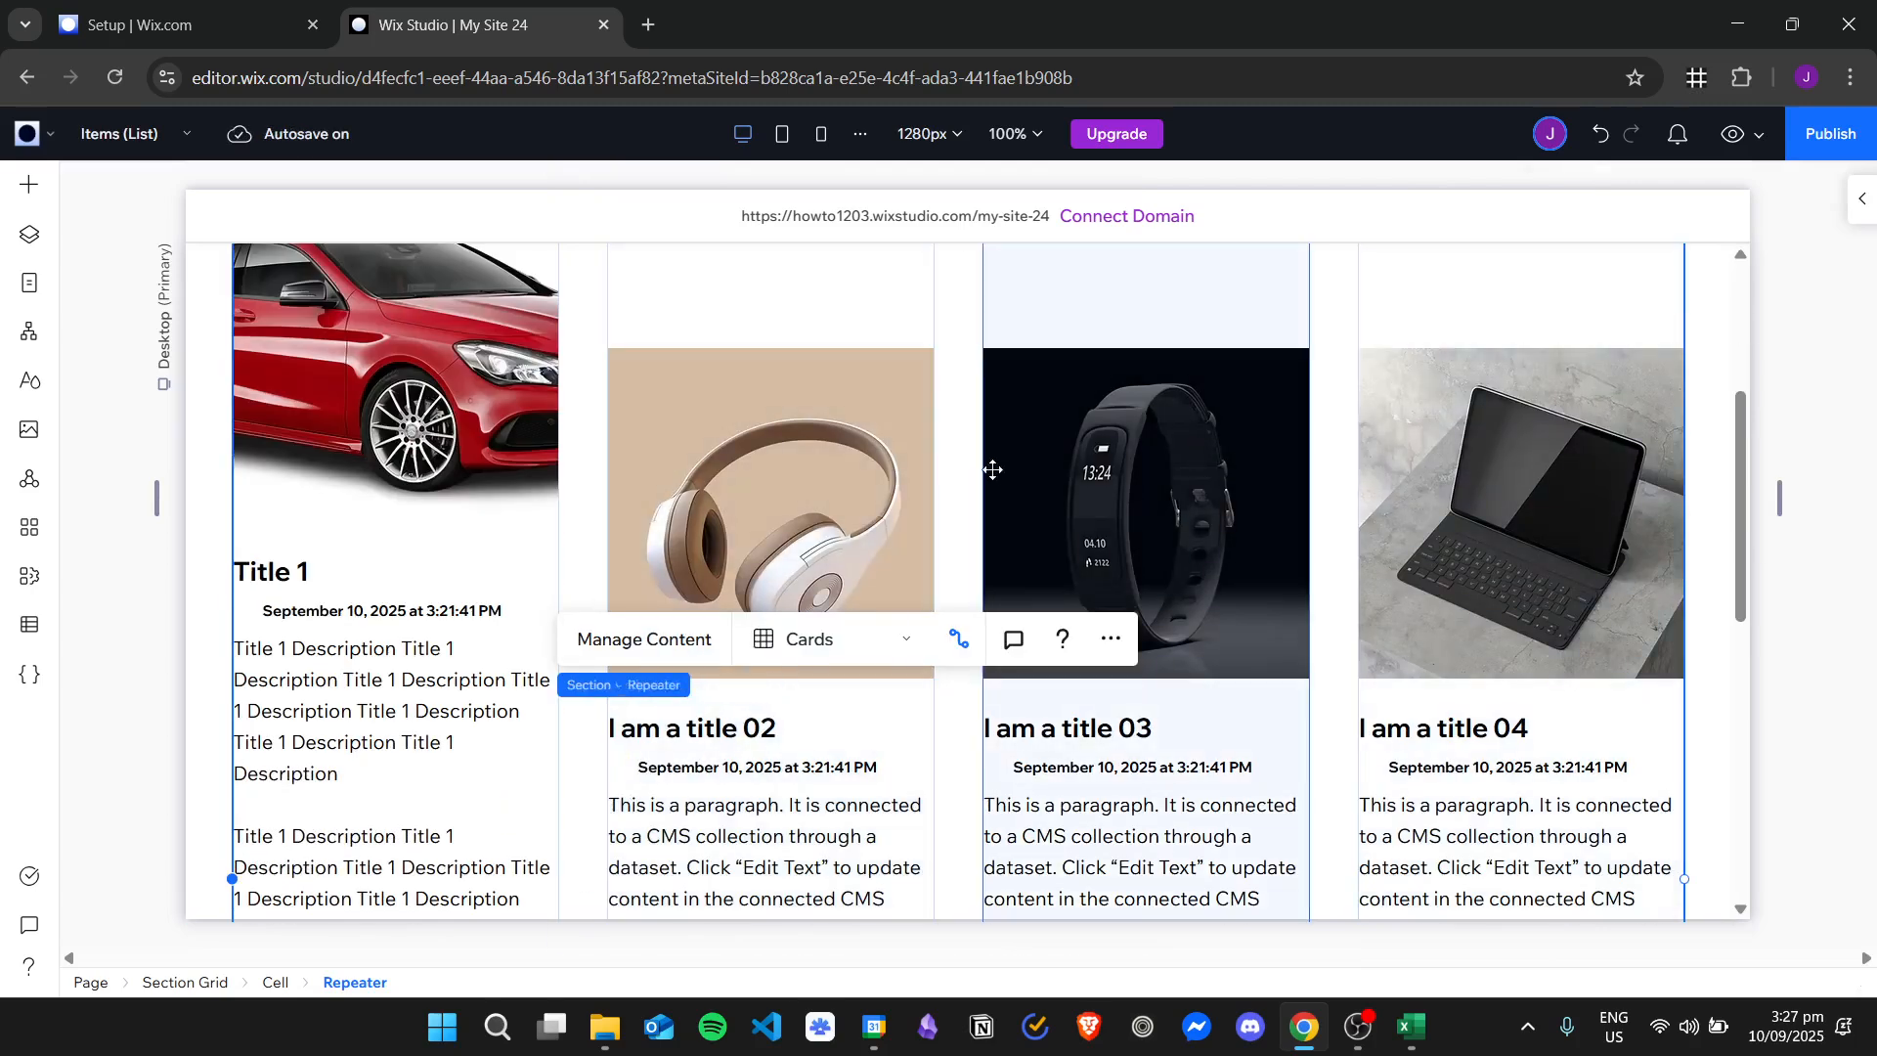
scroll(900, 604, down, 5)
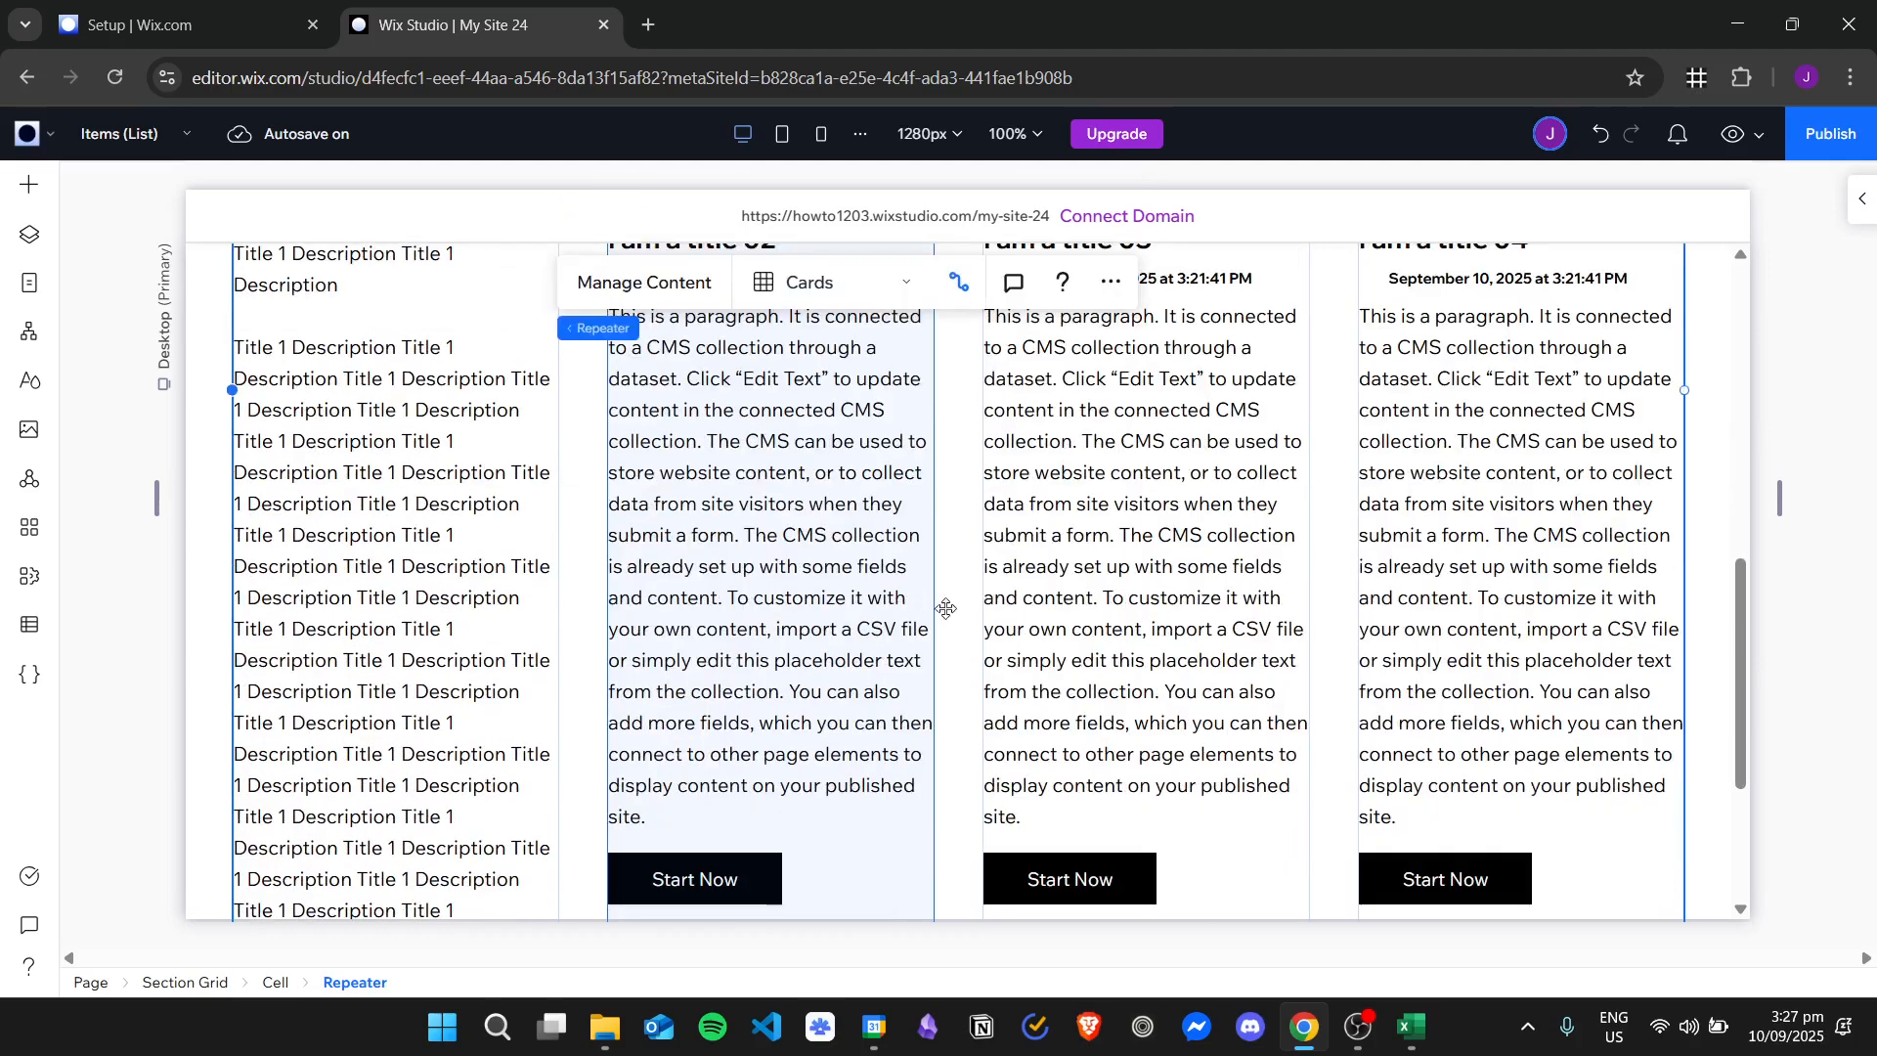
scroll(949, 625, down, 3)
scroll(951, 640, up, 8)
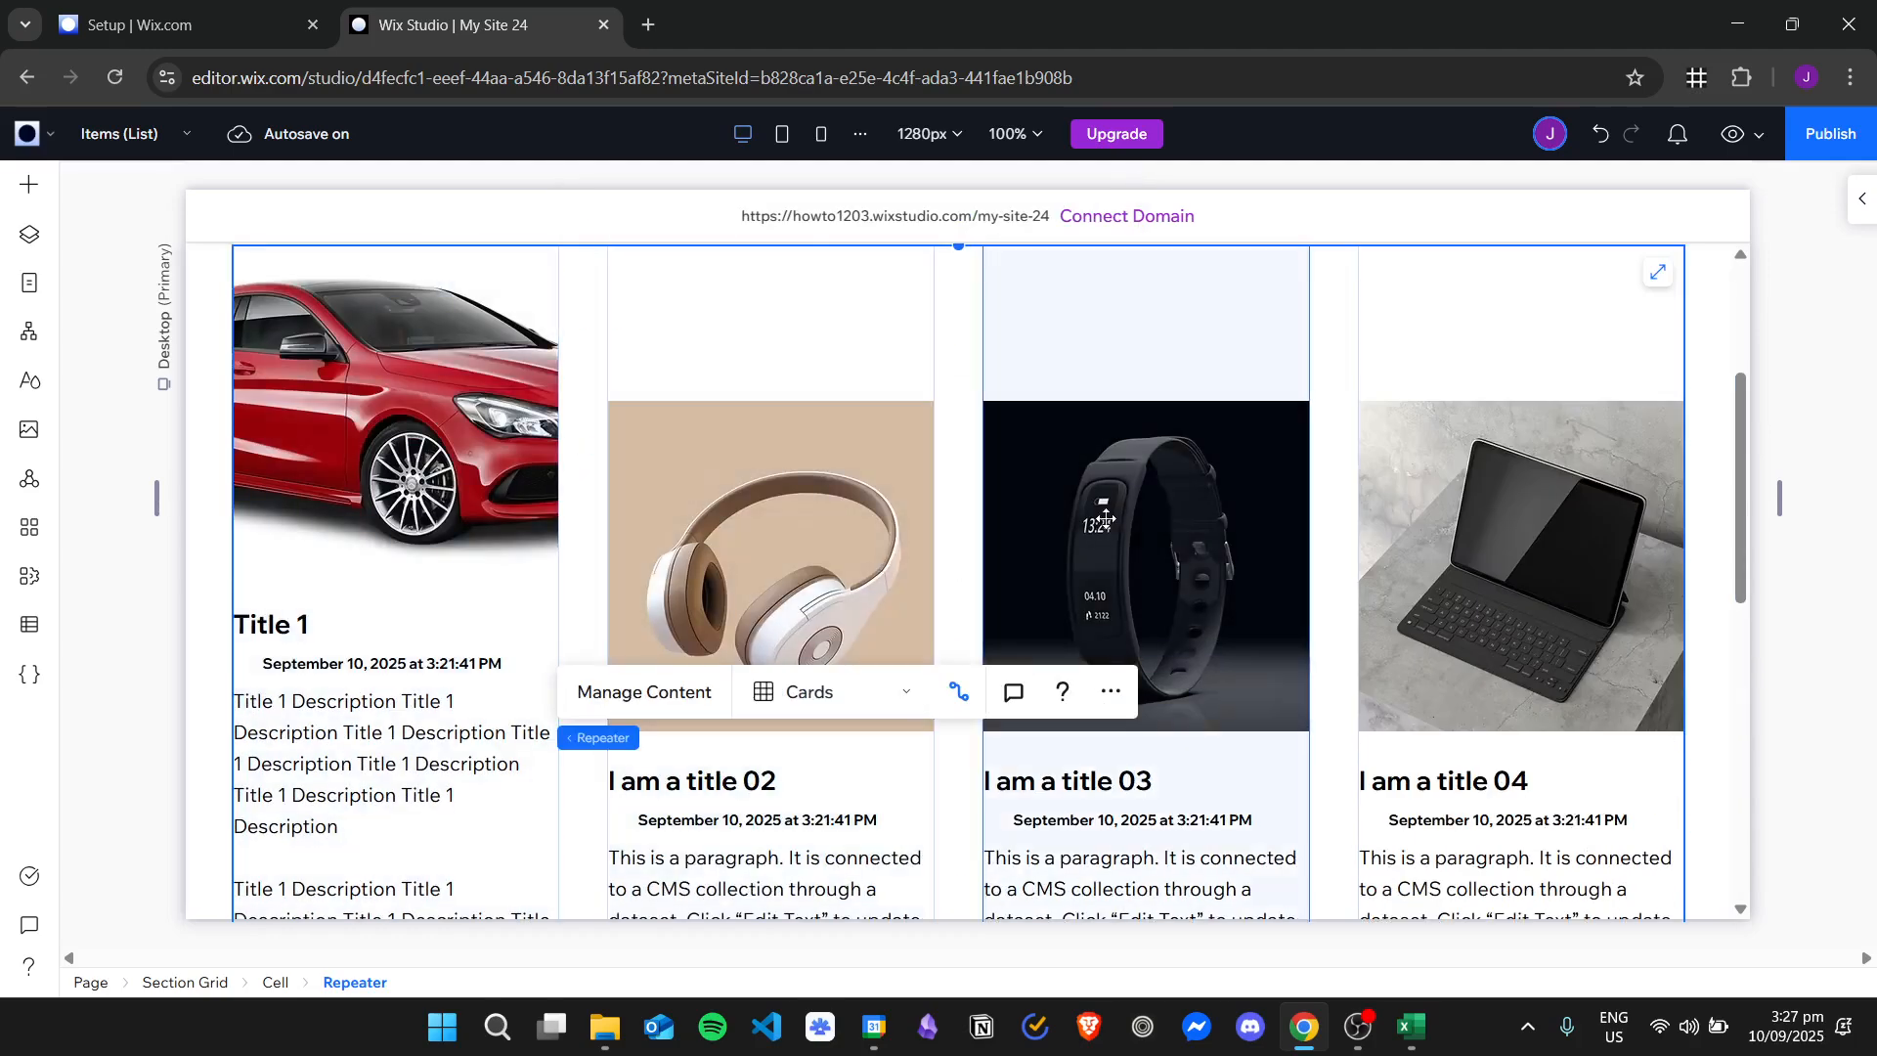
scroll(826, 489, up, 1)
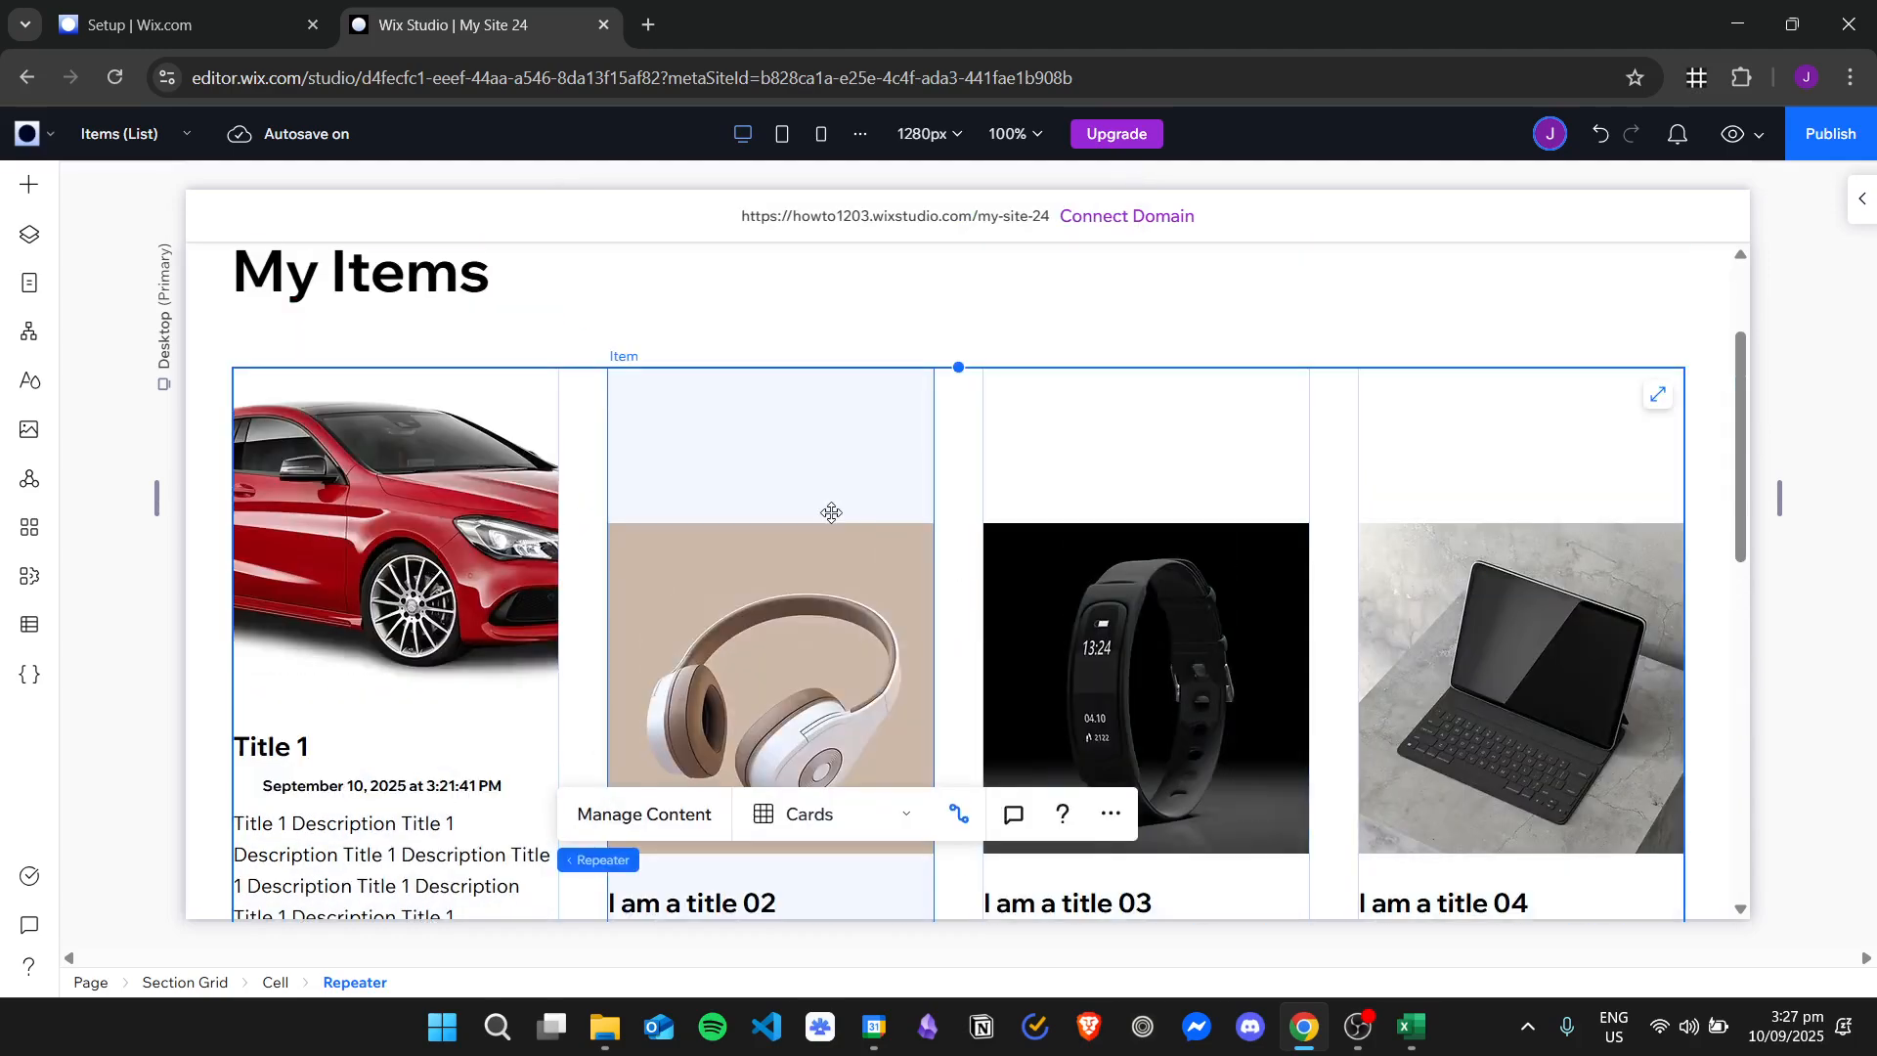